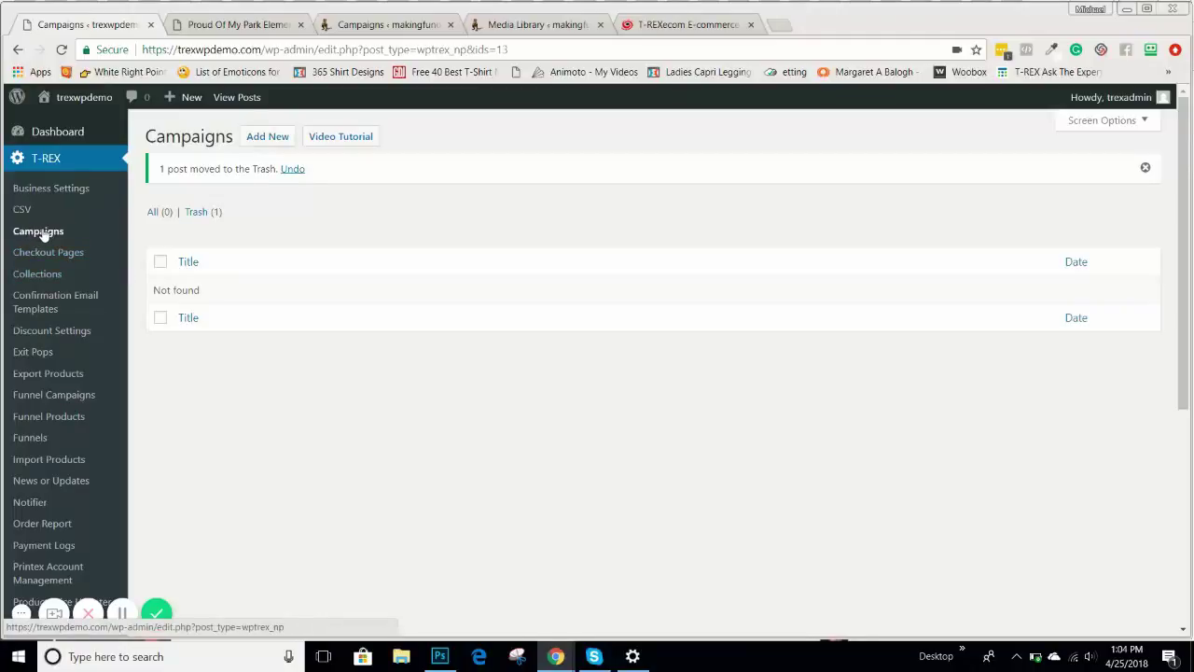
- Add a new campaign titled "Mom Life" and confirm "mom-life" as its permalink slug
click(259, 140)
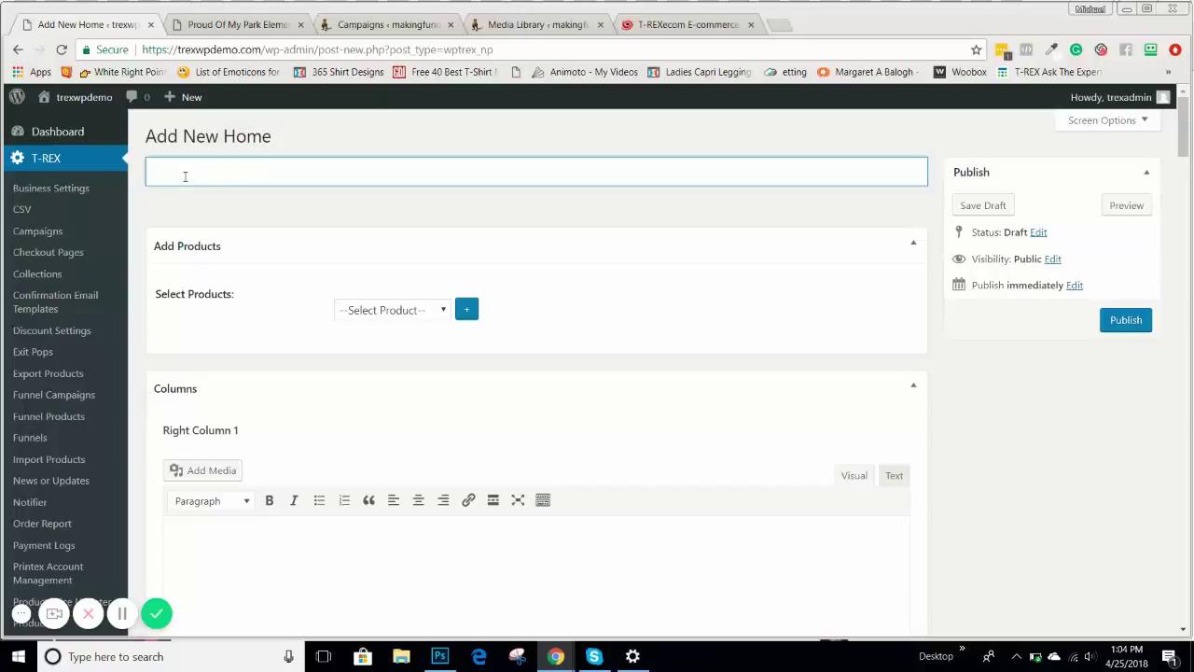
text(Mom Life)
click(640, 214)
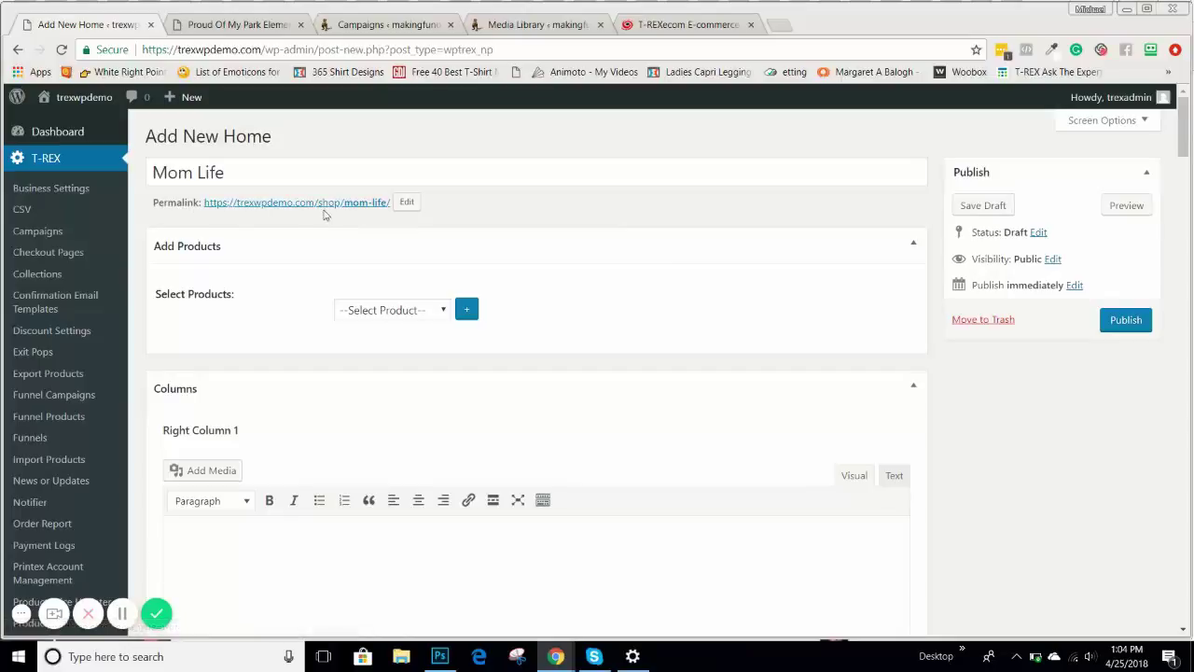
click(407, 203)
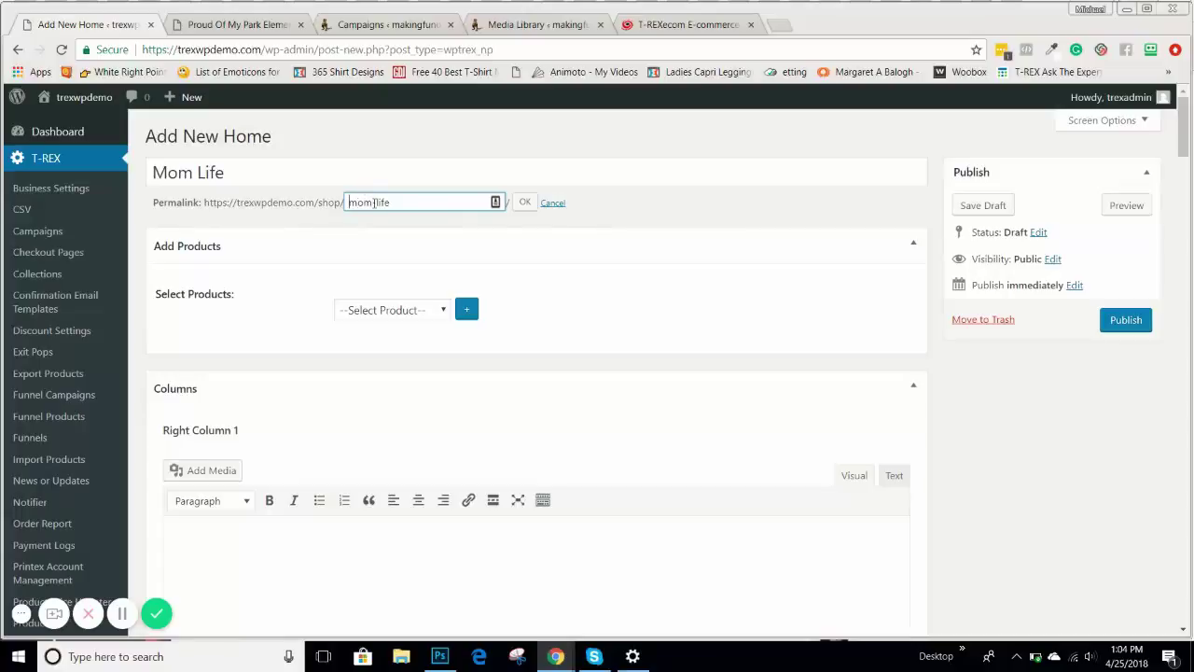
click(525, 203)
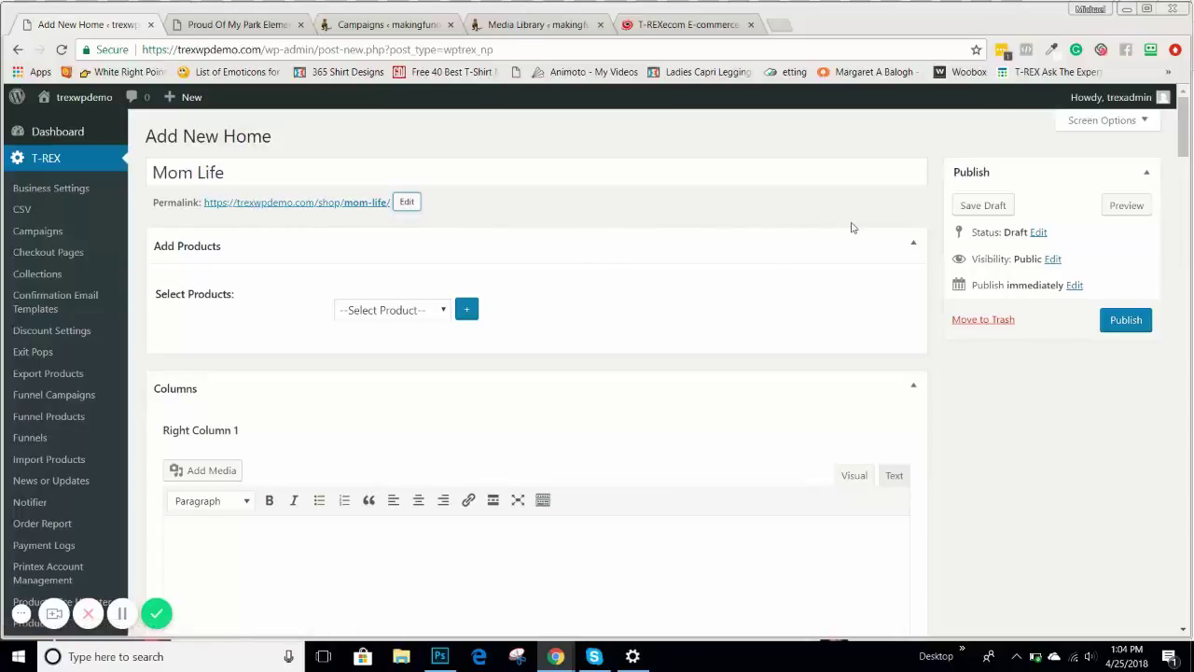
- Collapse the Add Products, Columns, External URL, Menus and FB Share information sections of the campaign form
click(913, 244)
click(913, 297)
scroll(914, 289, down, 1)
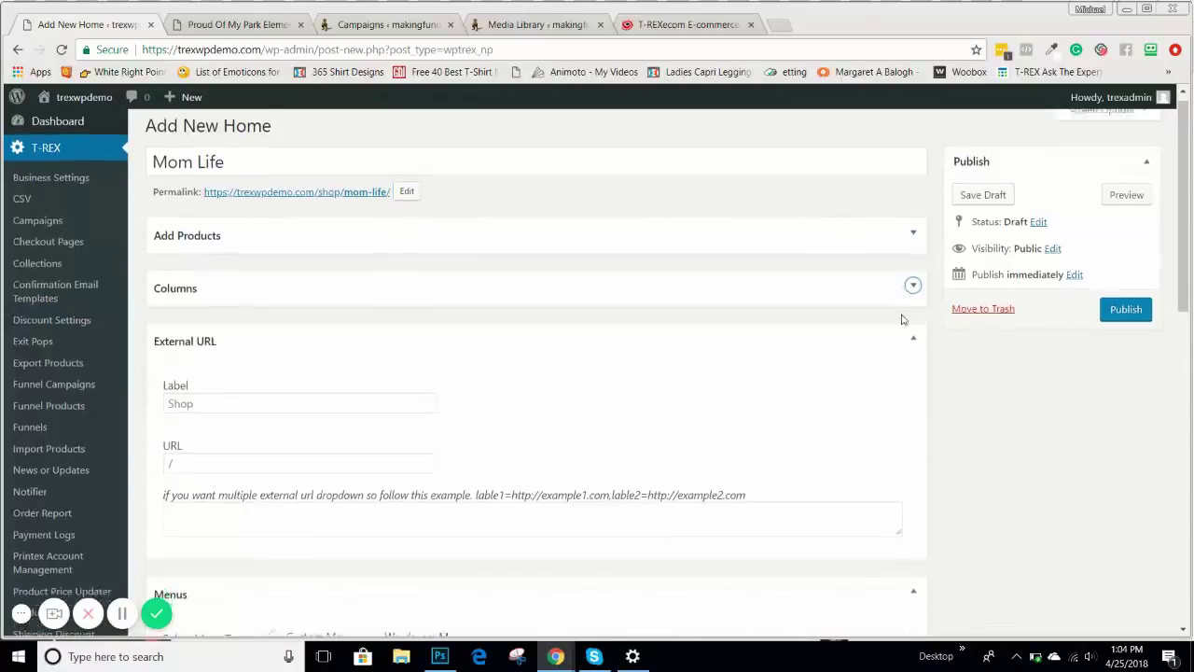
click(915, 277)
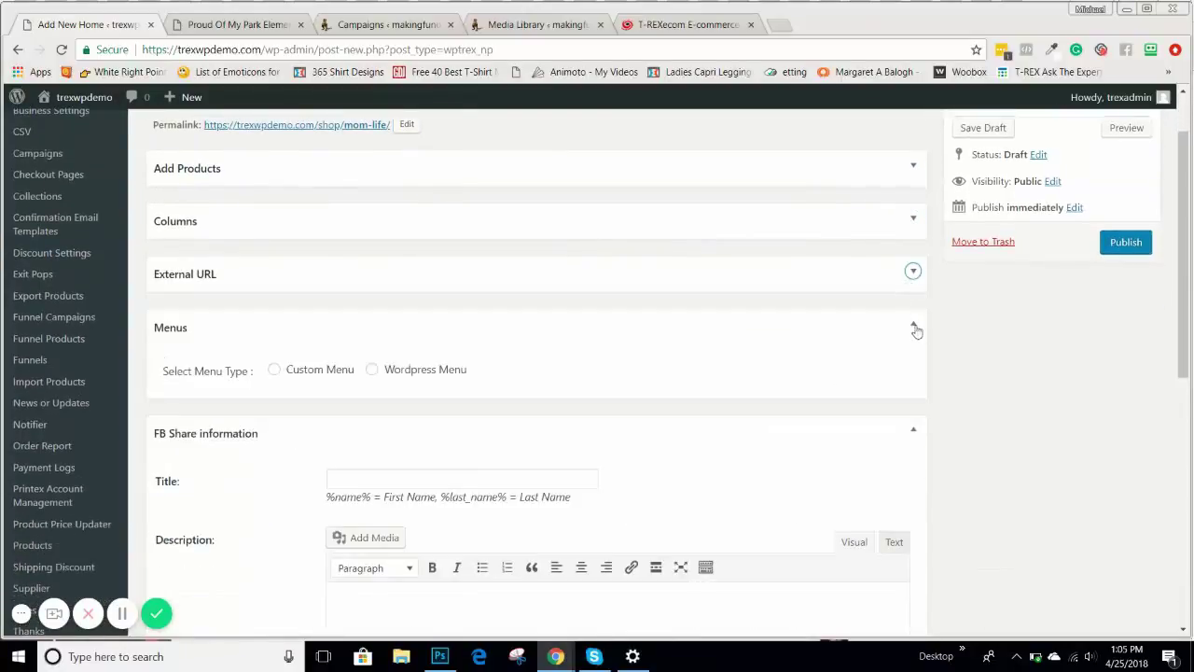
click(913, 324)
click(914, 375)
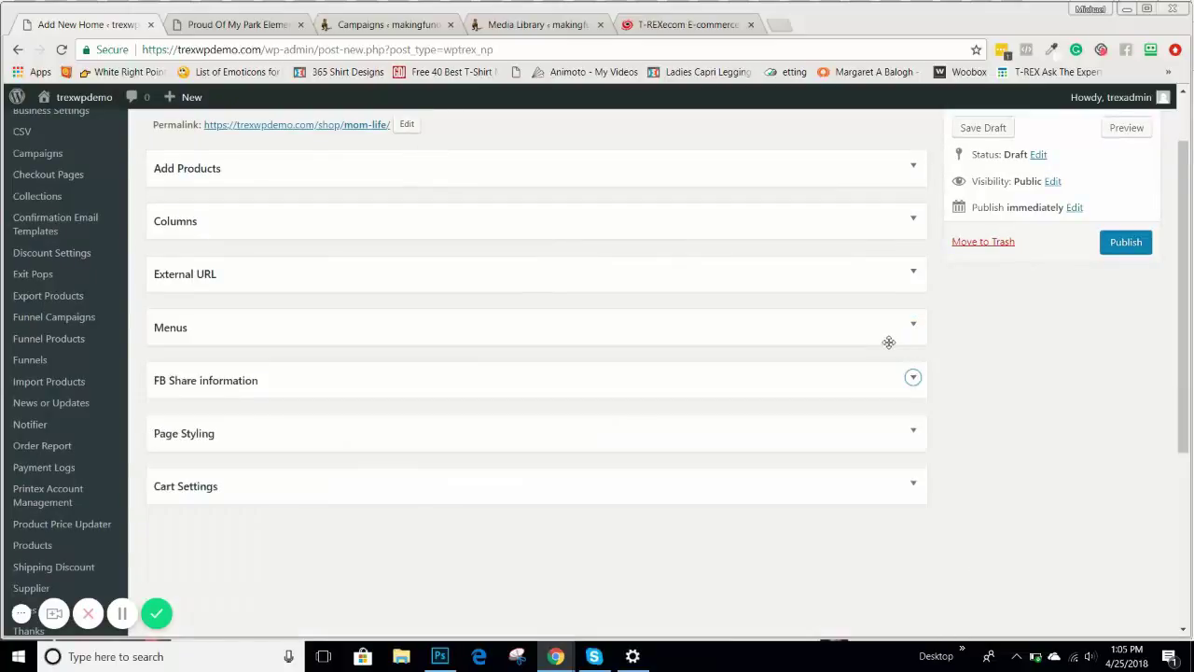
scroll(1016, 380, down, 1)
scroll(951, 391, down, 2)
scroll(951, 392, up, 4)
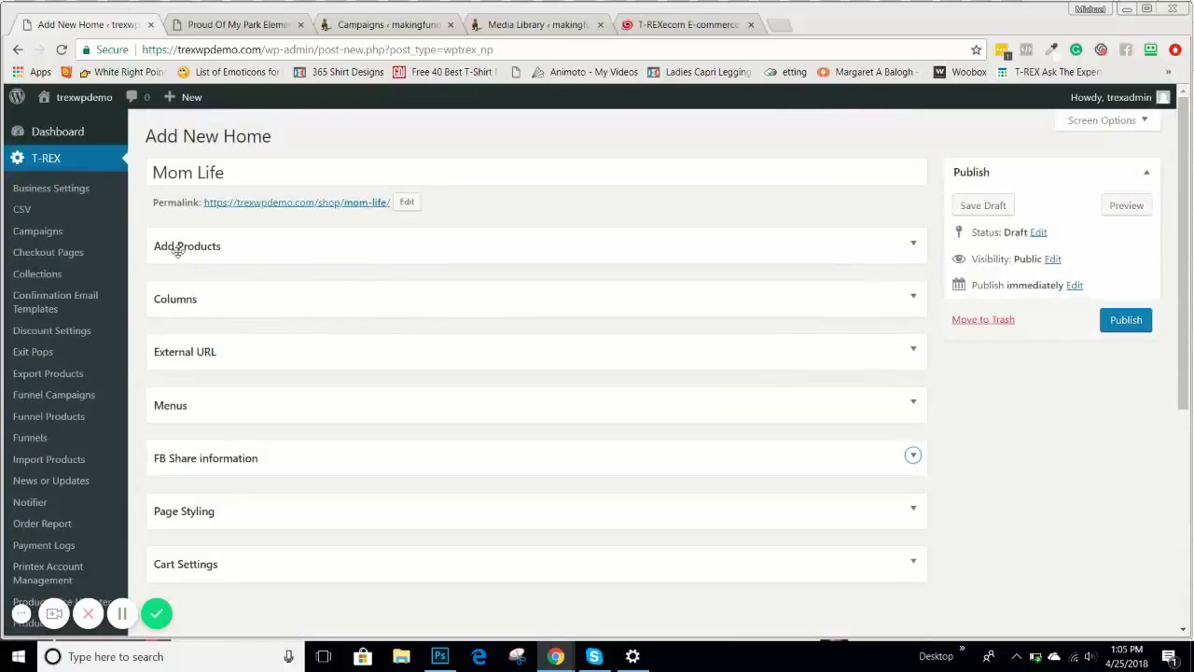
- Expand Add Products and add both "Mom Life White Tee" entries to the campaign
click(915, 245)
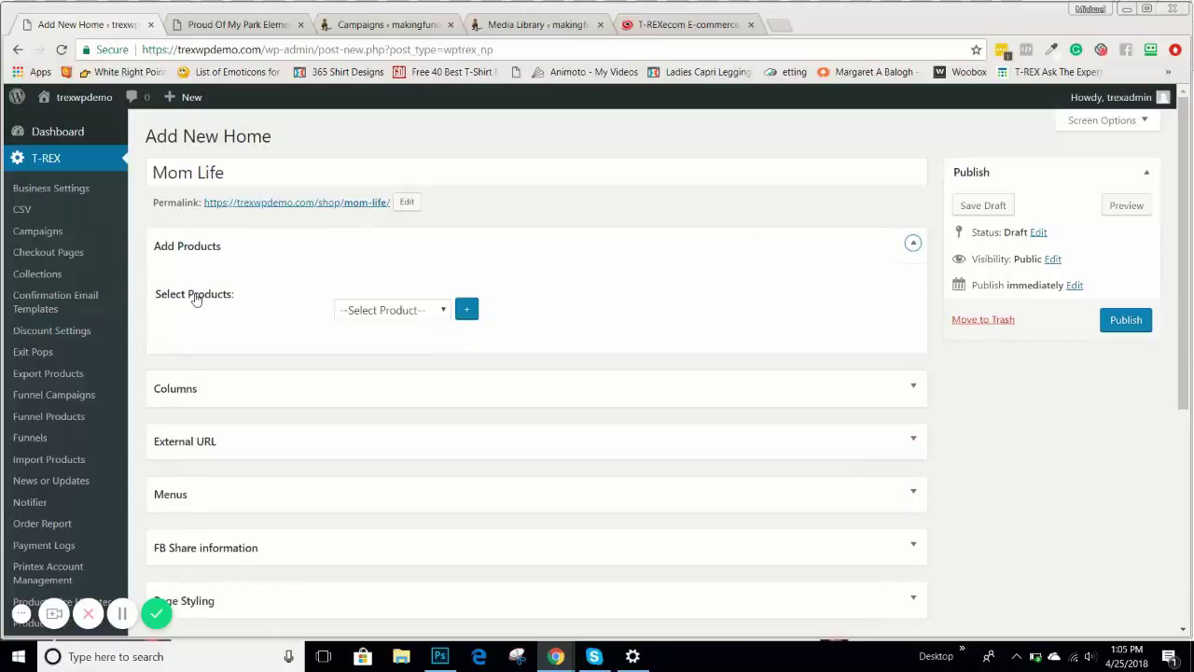
click(403, 315)
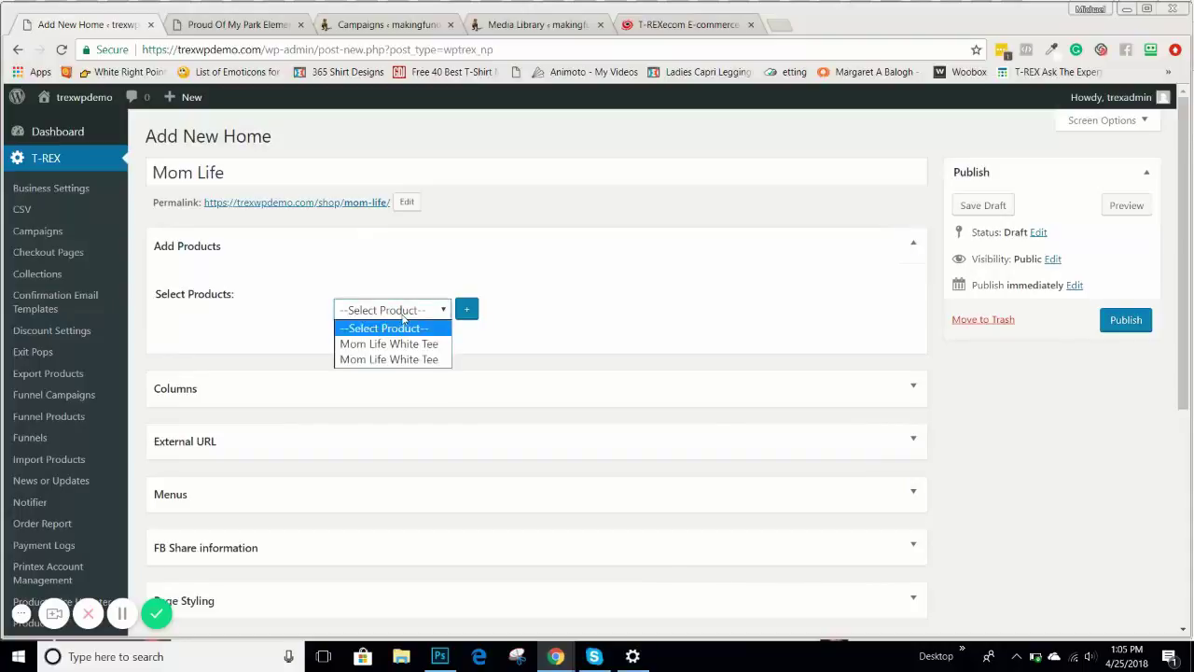
click(388, 343)
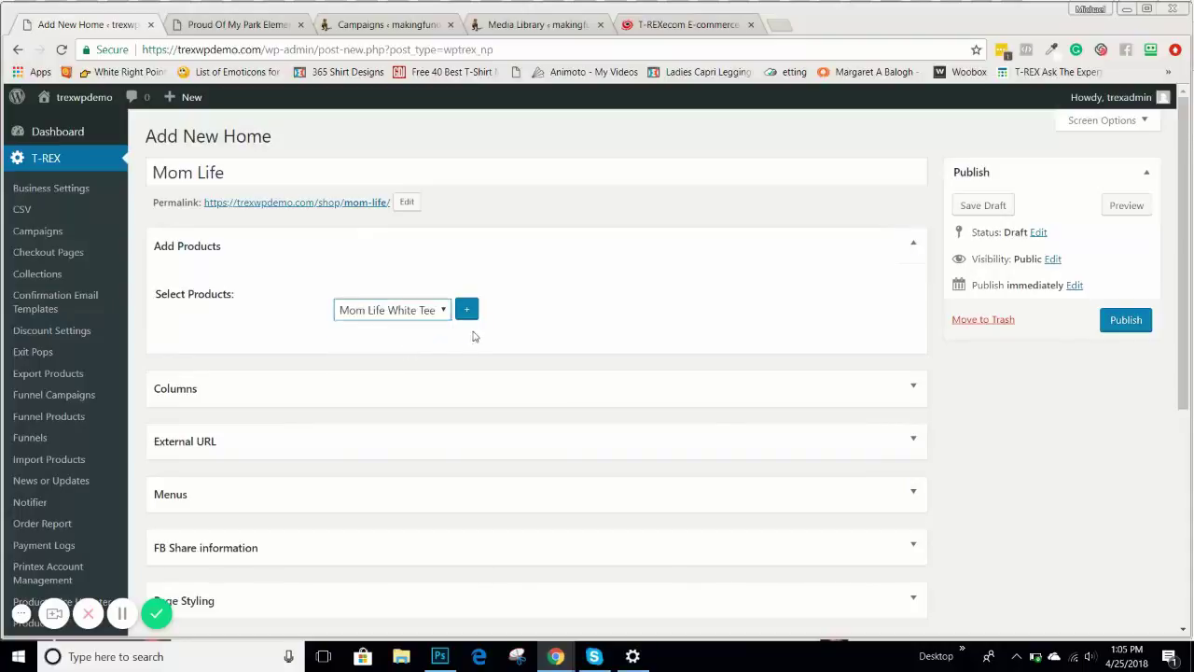
click(467, 311)
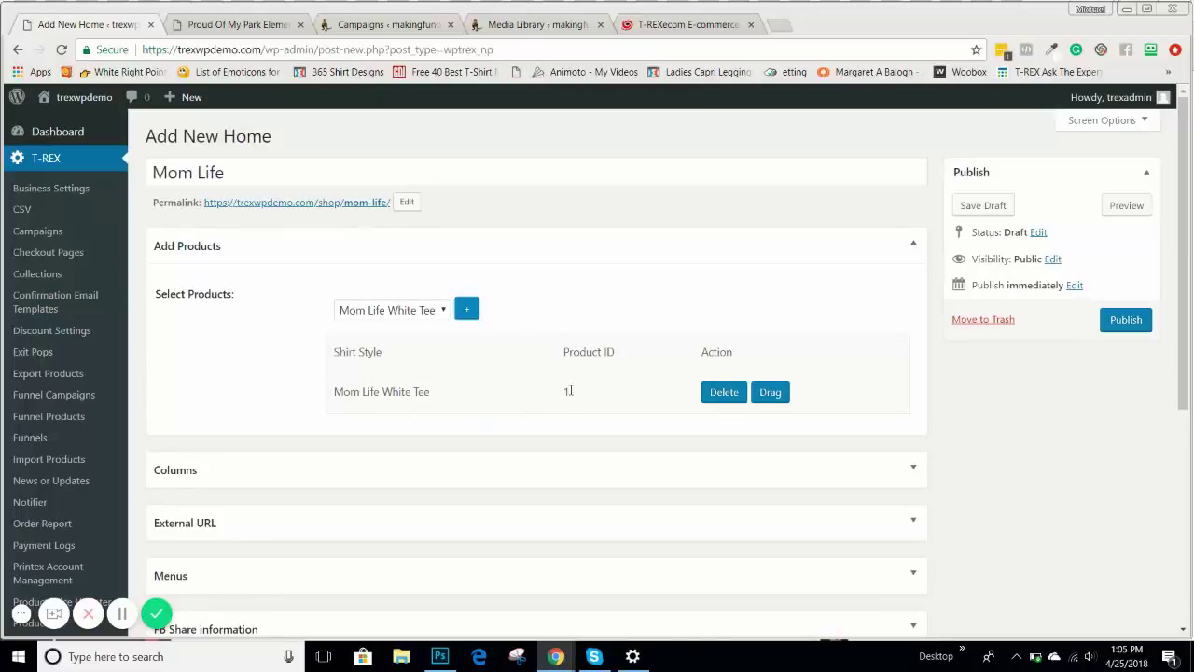
click(387, 313)
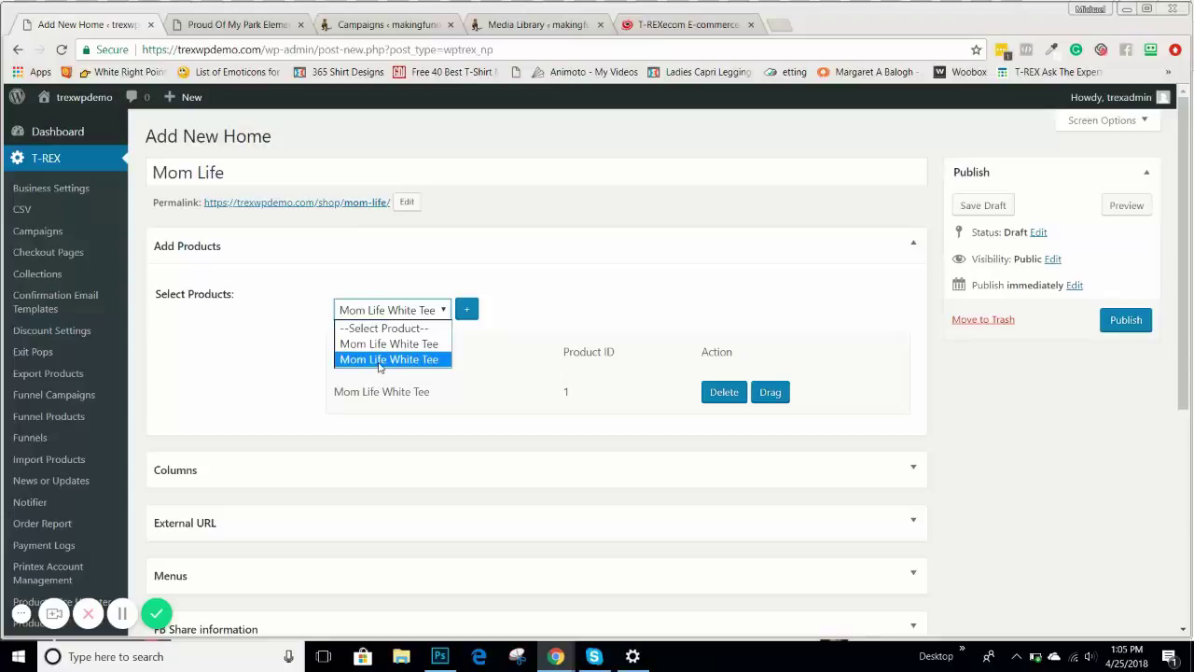
click(379, 362)
click(466, 309)
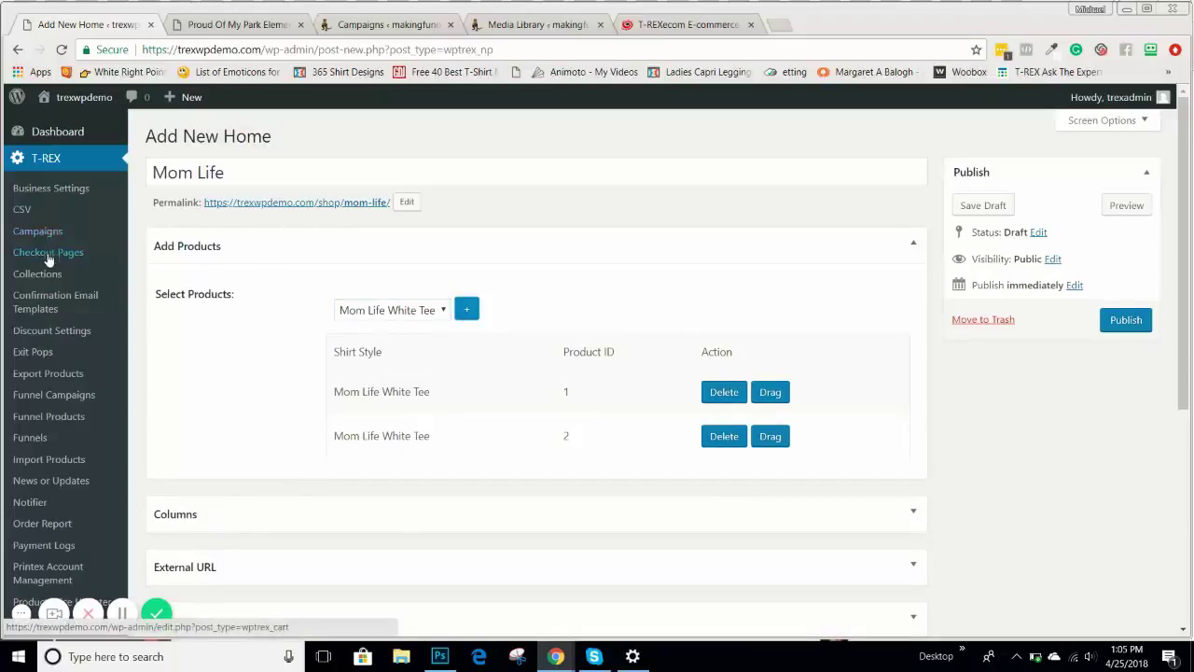
- Open the Products list in a separate browser tab and open the black Unisex T-Shirt product for editing
scroll(65, 366, down, 1)
scroll(65, 365, down, 3)
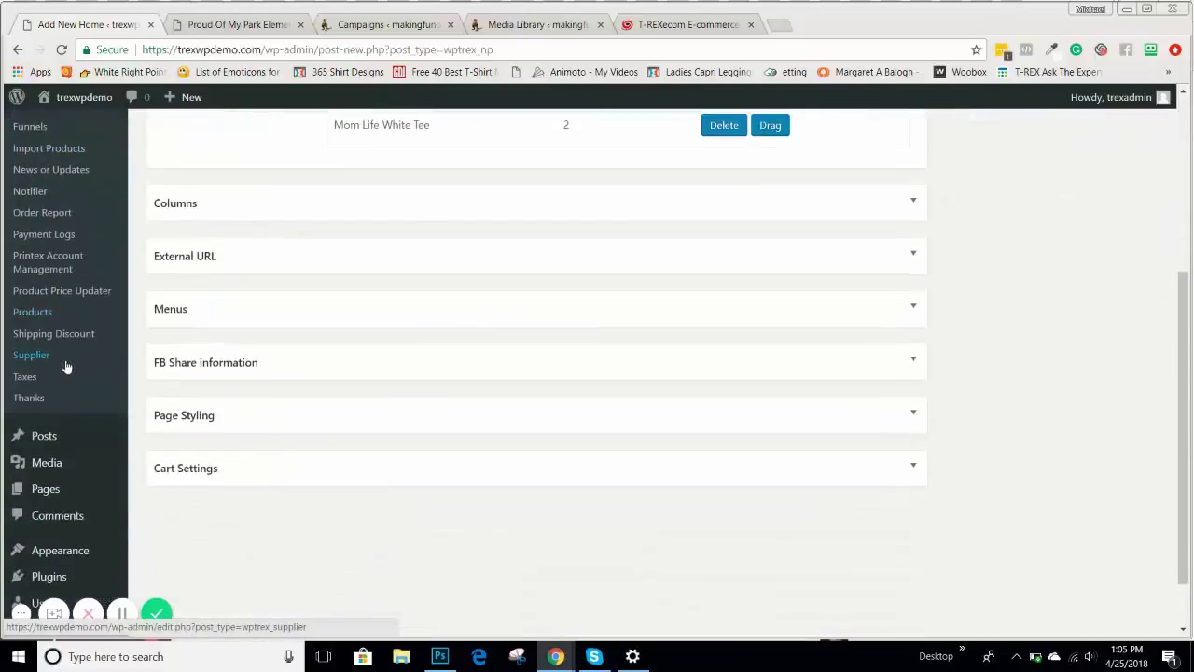
right_click(40, 314)
click(103, 325)
click(222, 26)
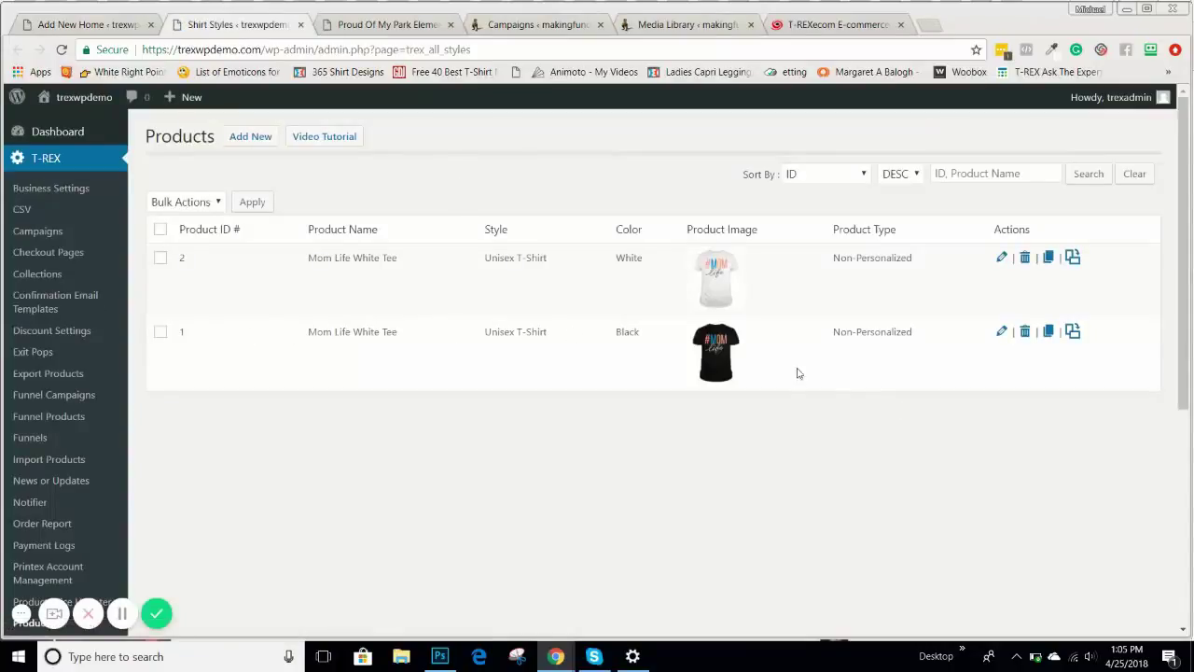
click(1000, 331)
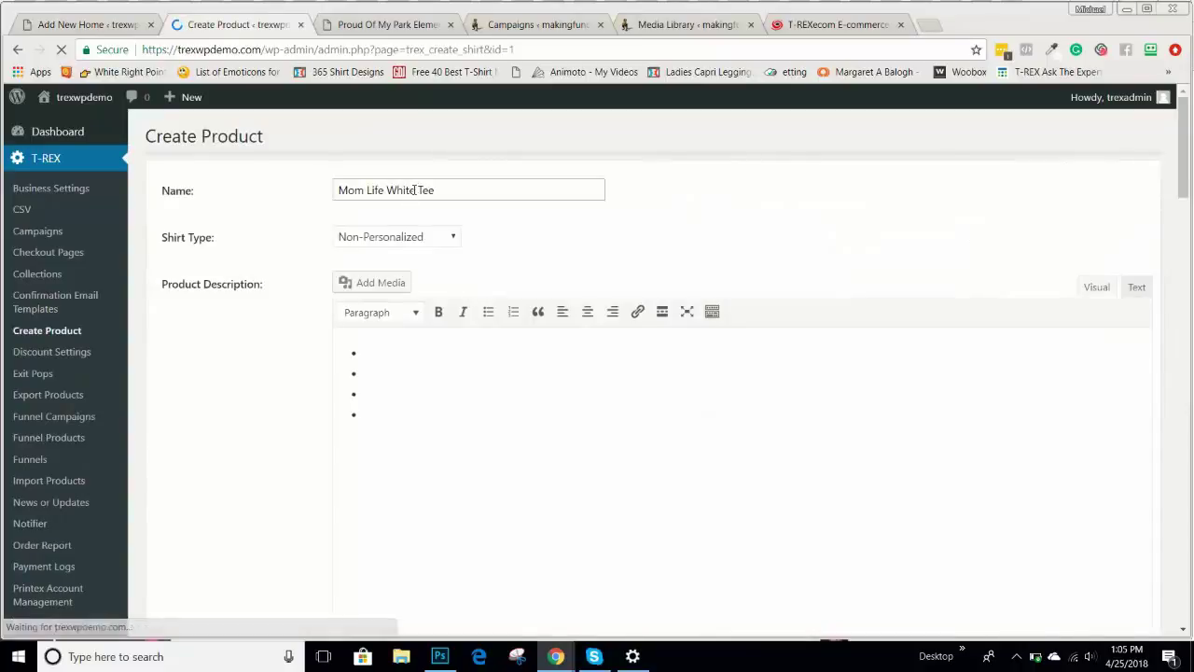
- Rename the black shirt product to "Mom Life Black Tee" and save it
double_click(388, 190)
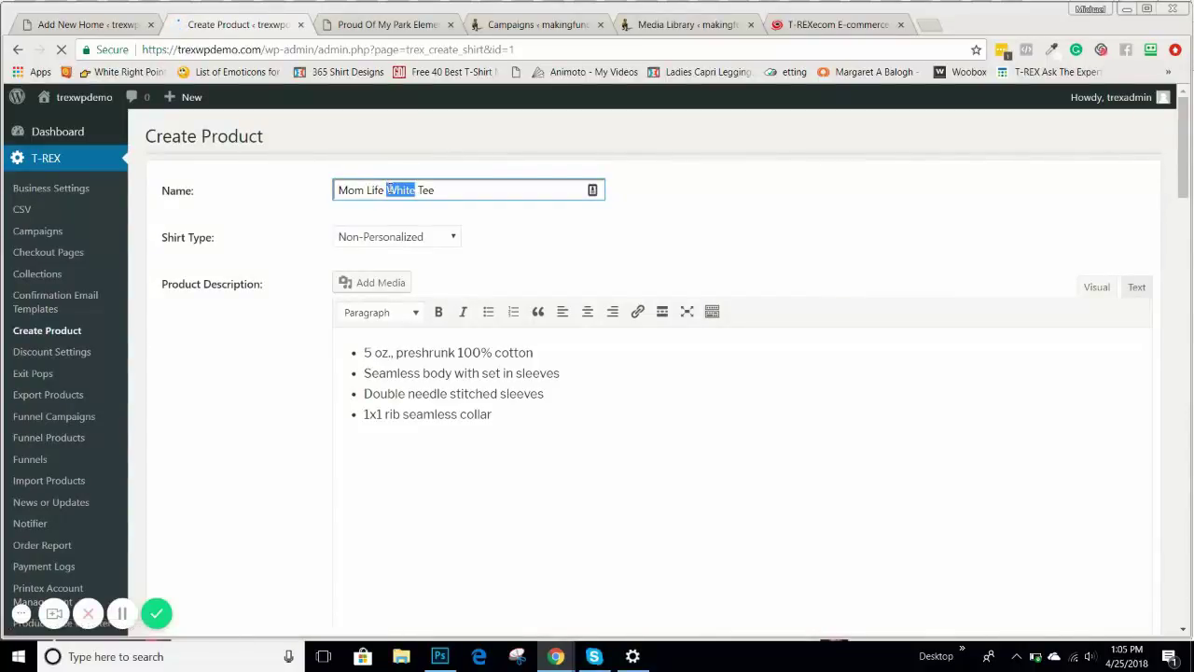
text(Black)
scroll(1082, 559, down, 10)
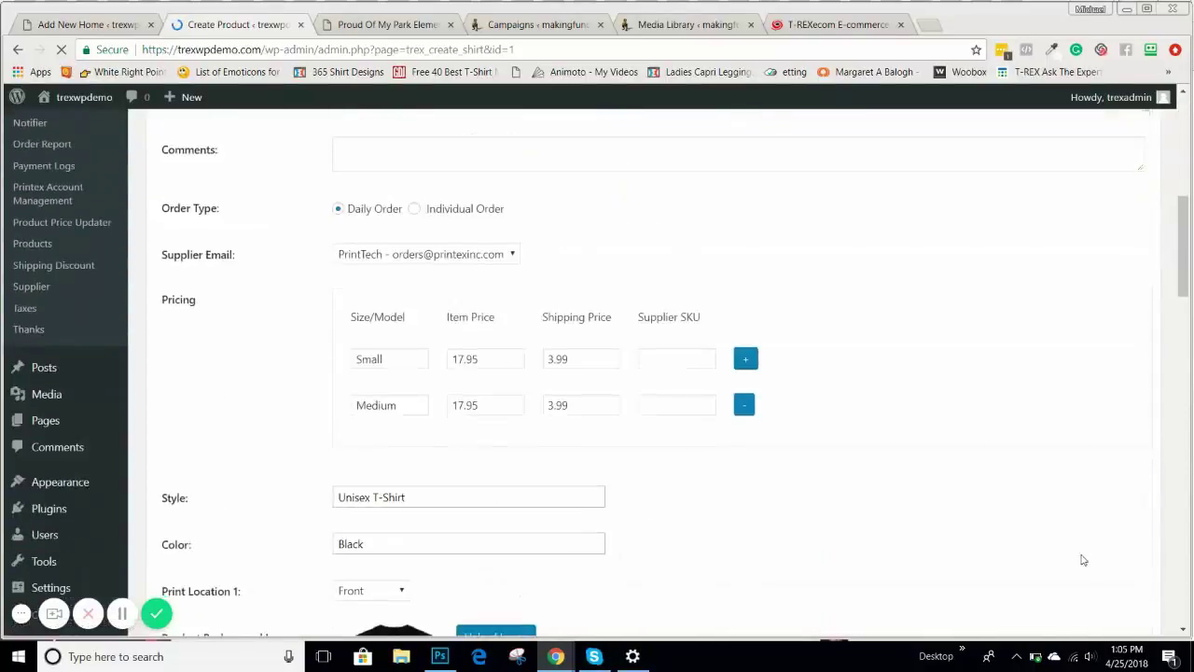
scroll(1082, 522, down, 15)
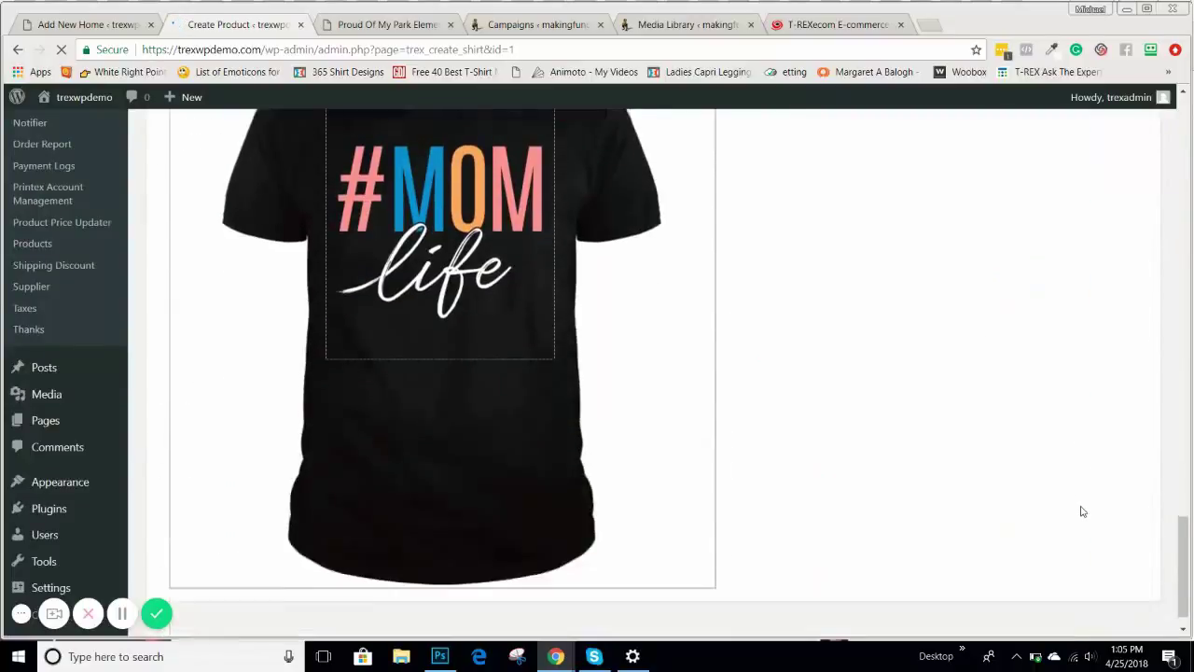
scroll(891, 452, up, 20)
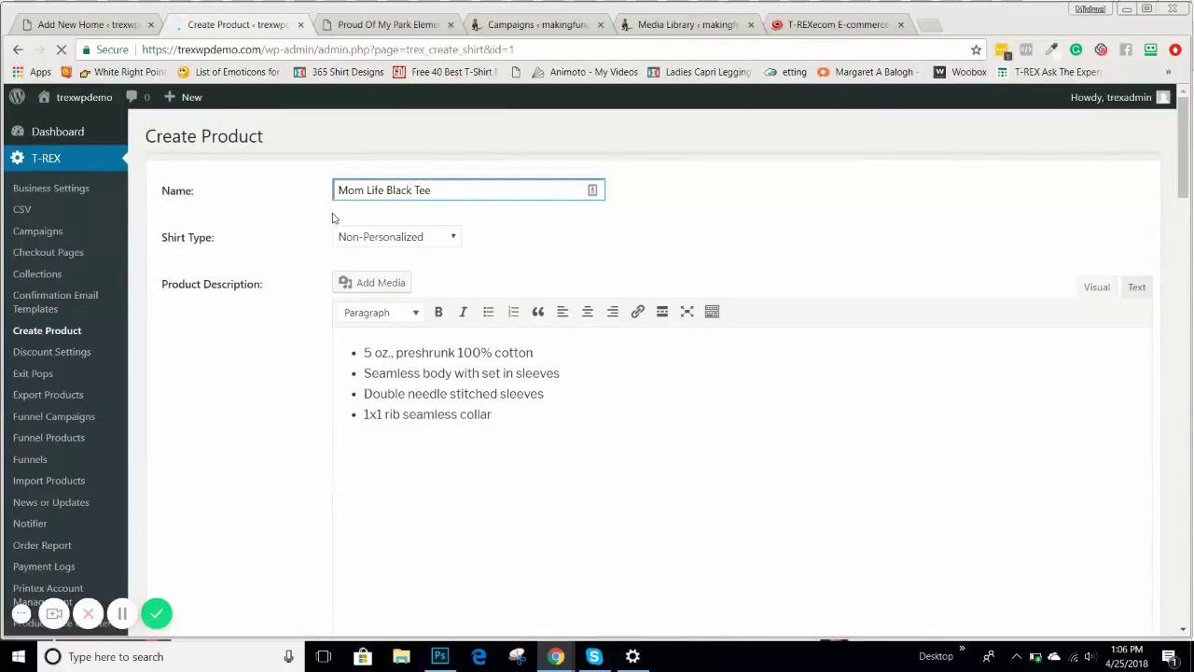
scroll(894, 370, down, 4)
scroll(893, 369, down, 15)
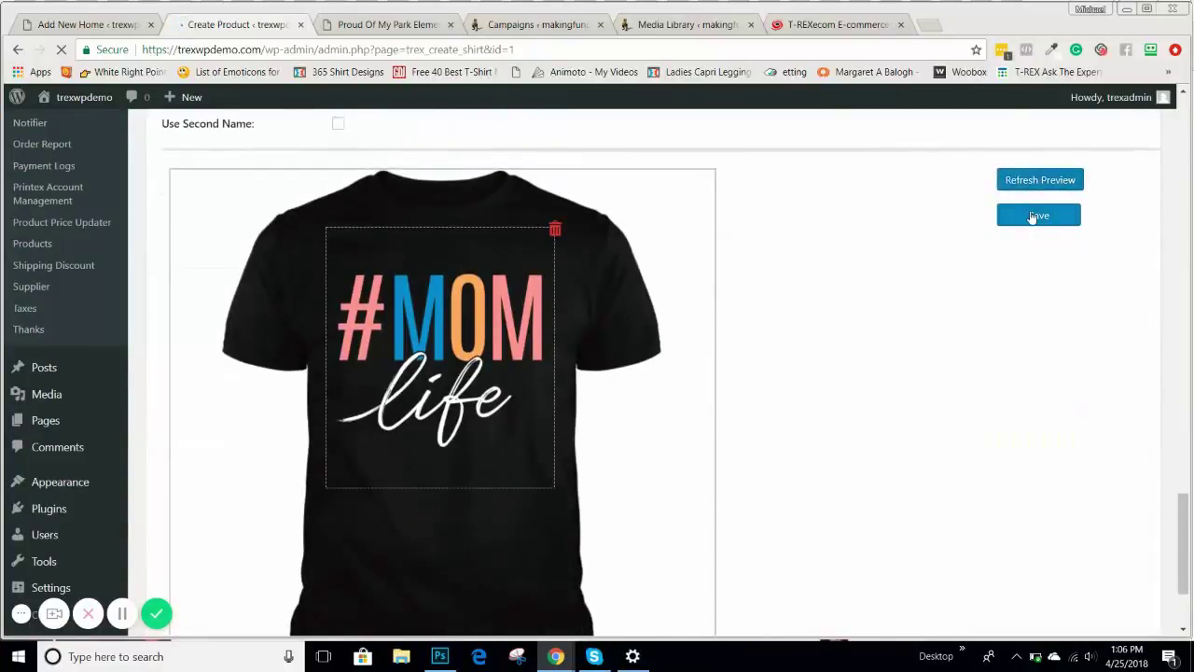
click(1032, 216)
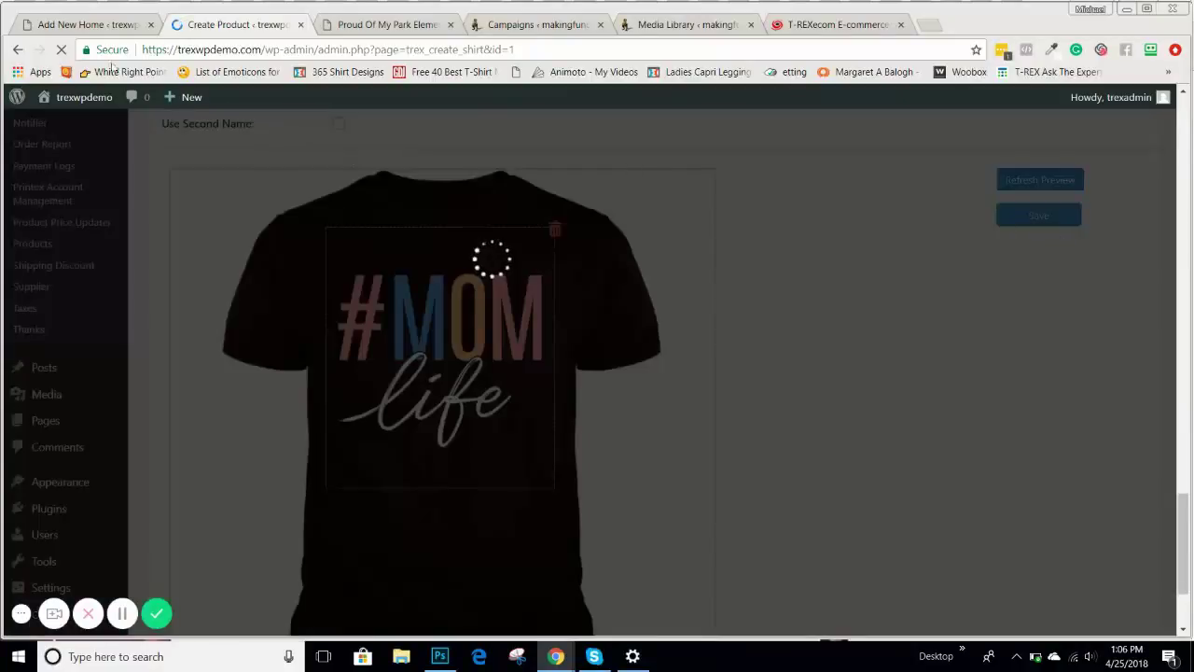
- Return to the Mom Life campaign, save it as a draft and check the product choices
click(88, 24)
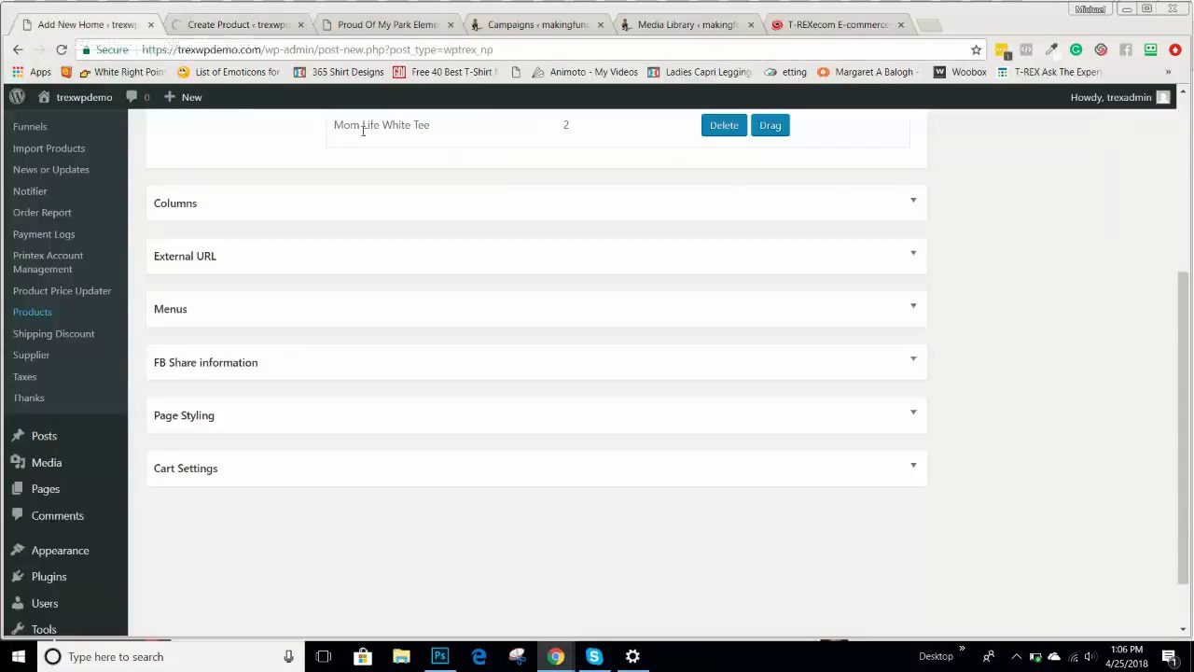
scroll(932, 270, up, 3)
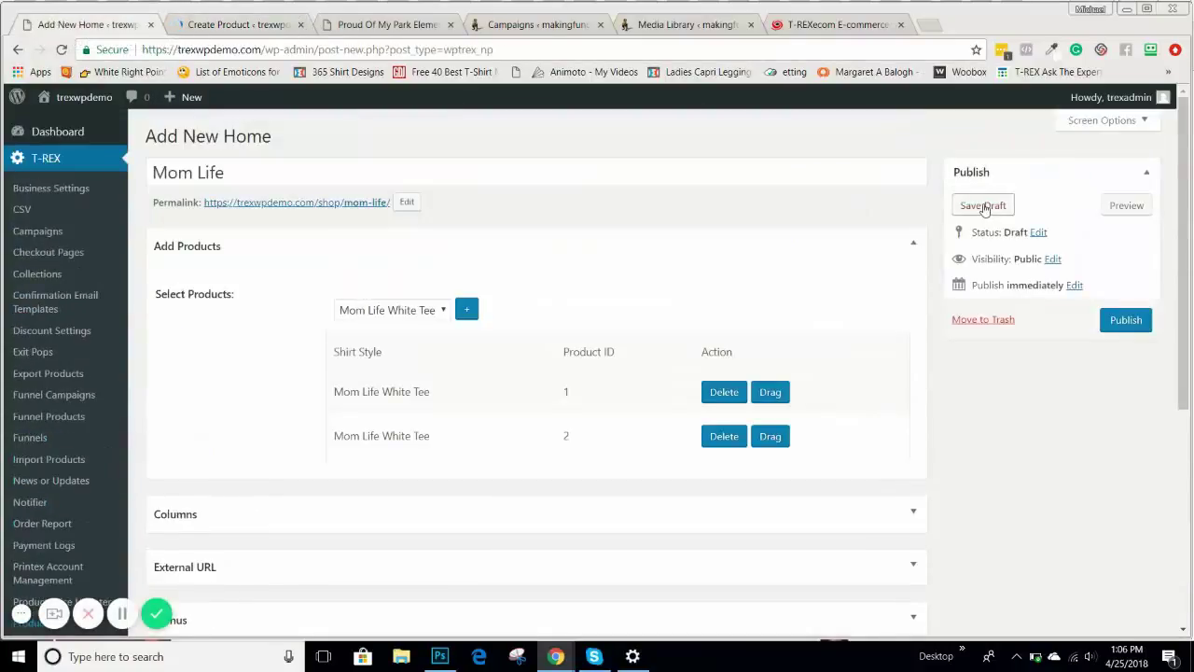
click(984, 205)
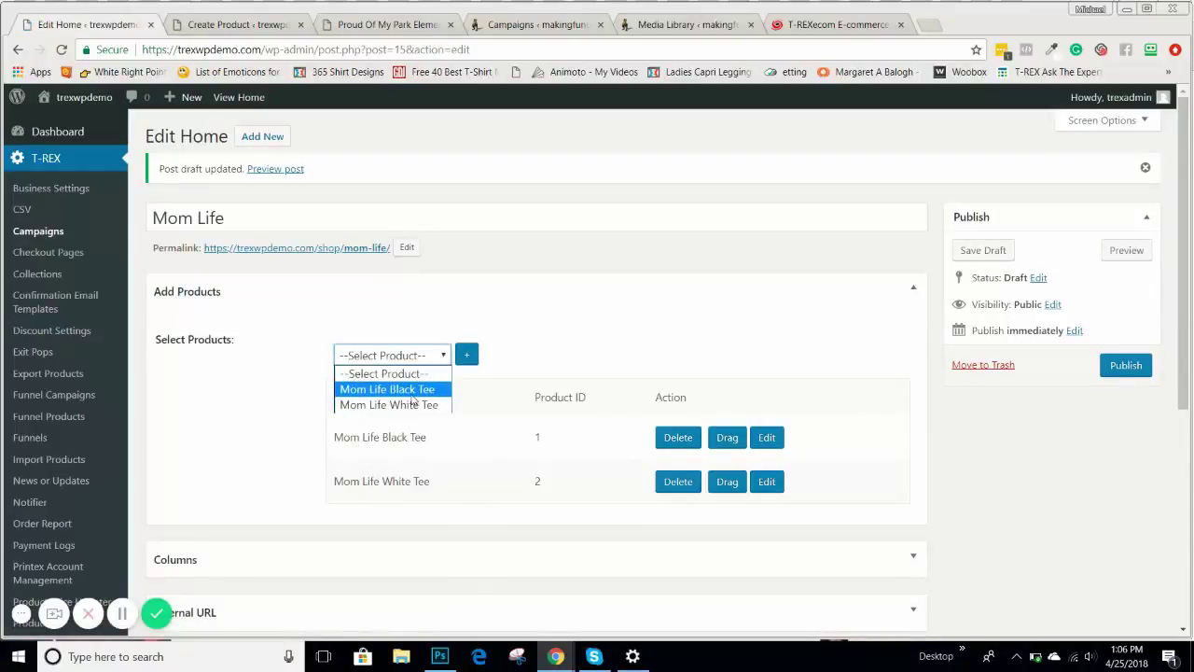
click(551, 327)
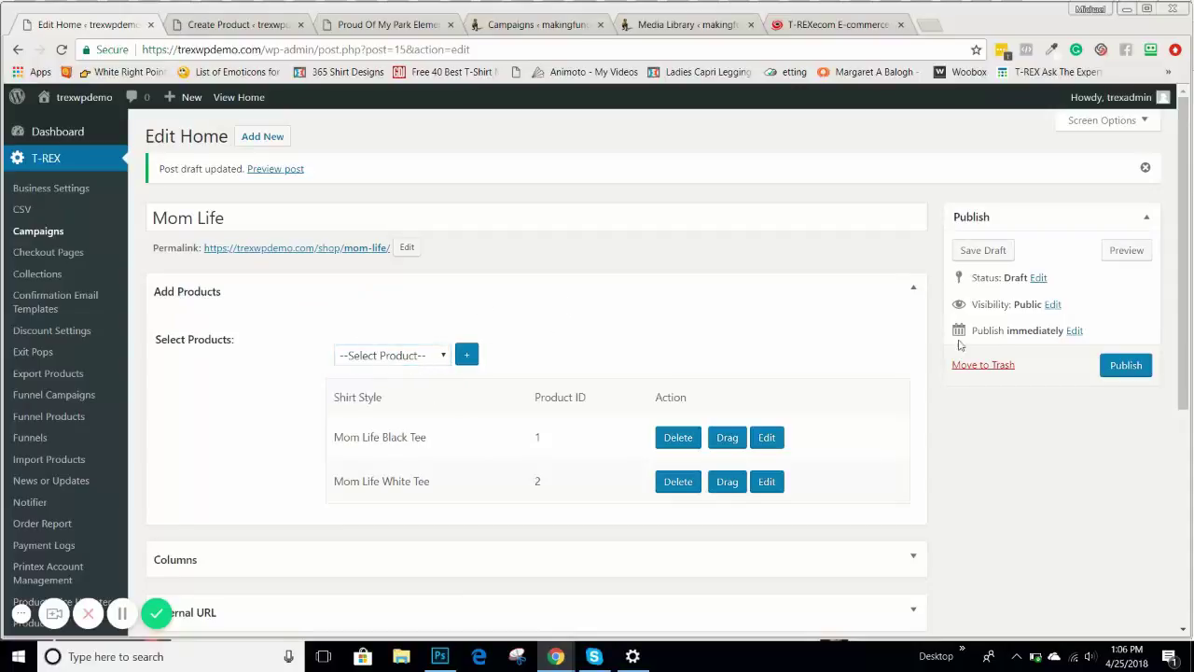
- Collapse the campaign's Add Products section and expand the Columns section with its right column editors
scroll(925, 373, down, 2)
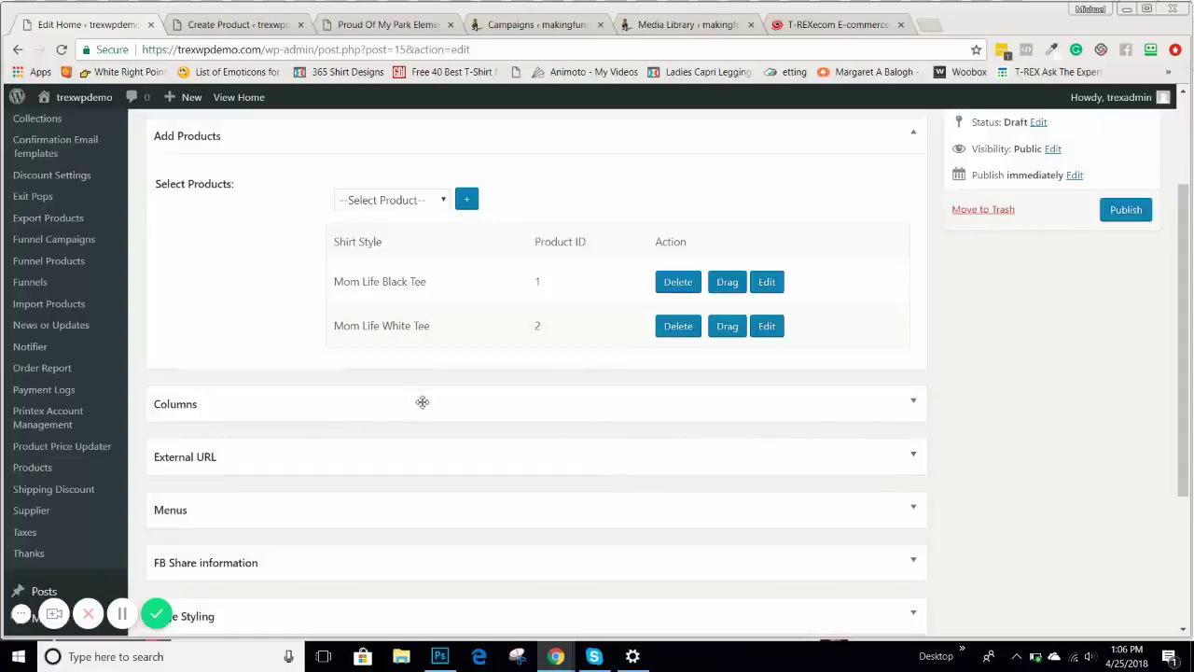
mouse_move(420, 400)
mouse_down()
mouse_move(413, 370)
mouse_move(400, 443)
mouse_move(421, 403)
mouse_up()
scroll(424, 424, down, 2)
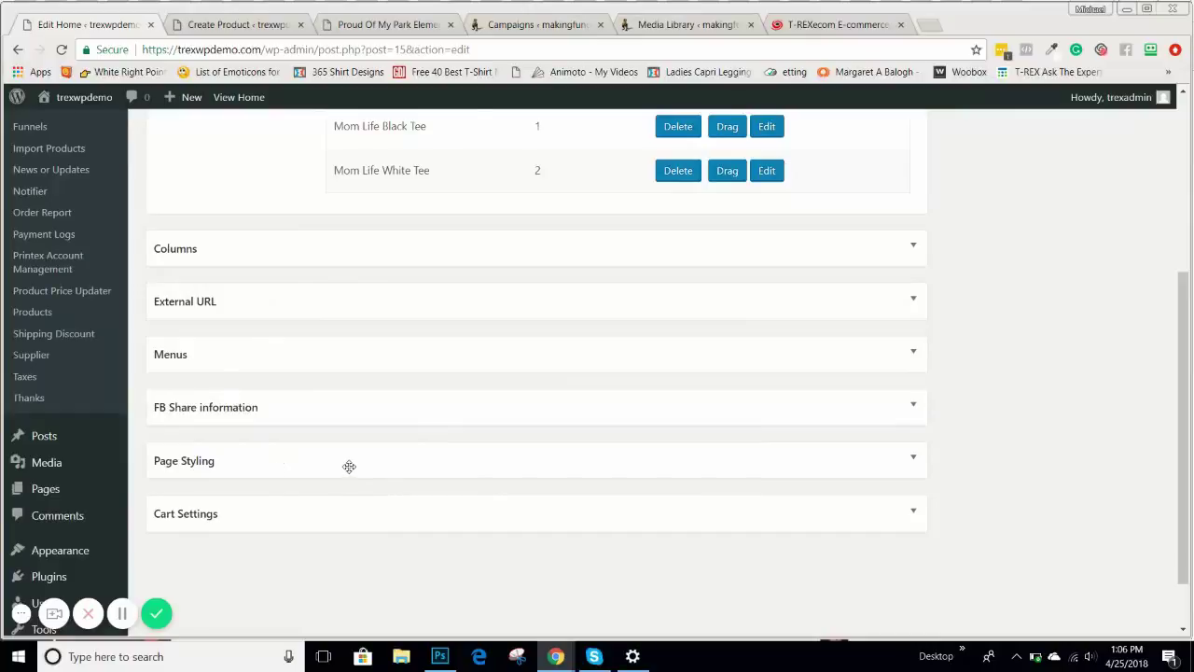
scroll(615, 411, up, 4)
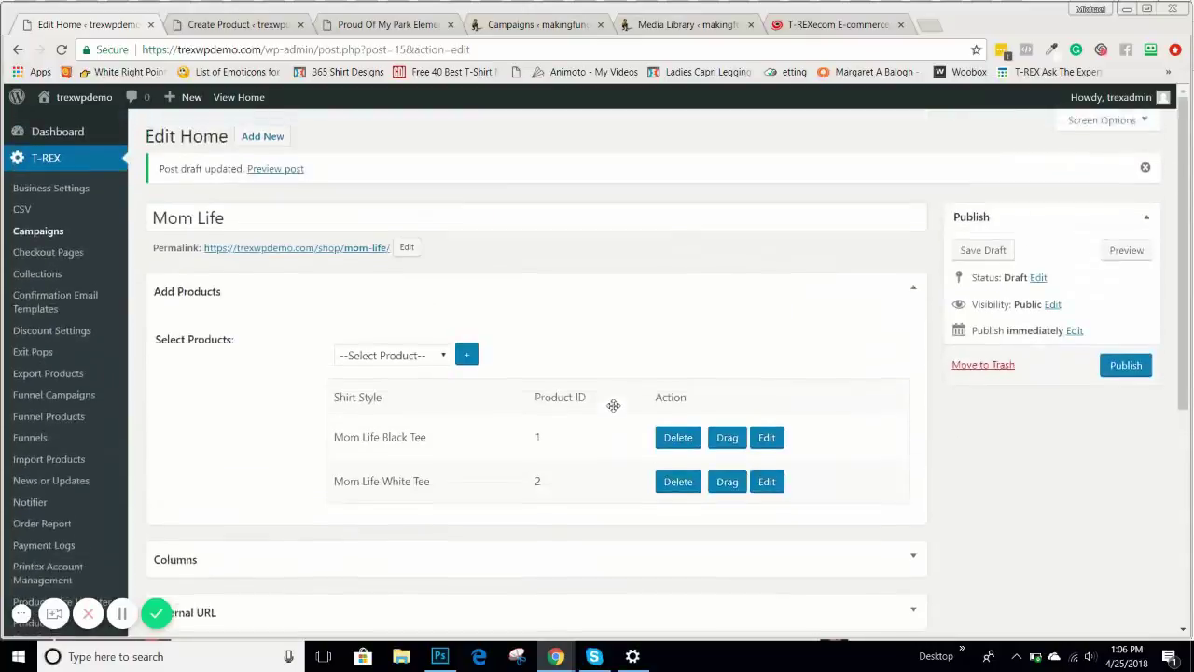
scroll(615, 408, down, 1)
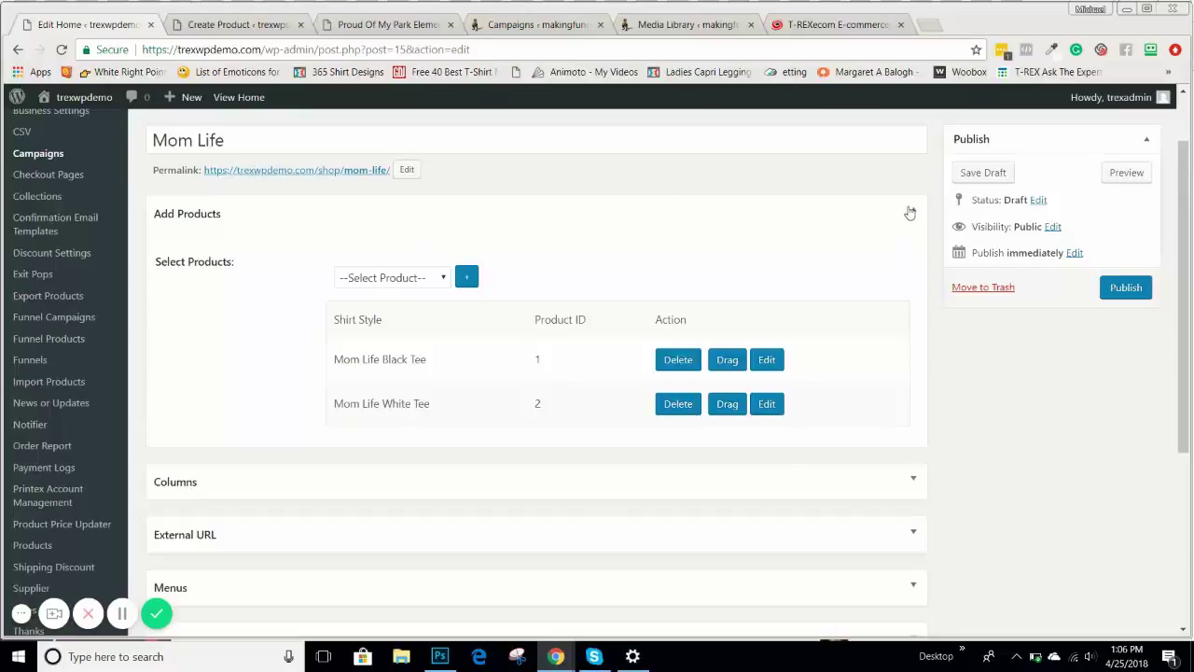
click(911, 212)
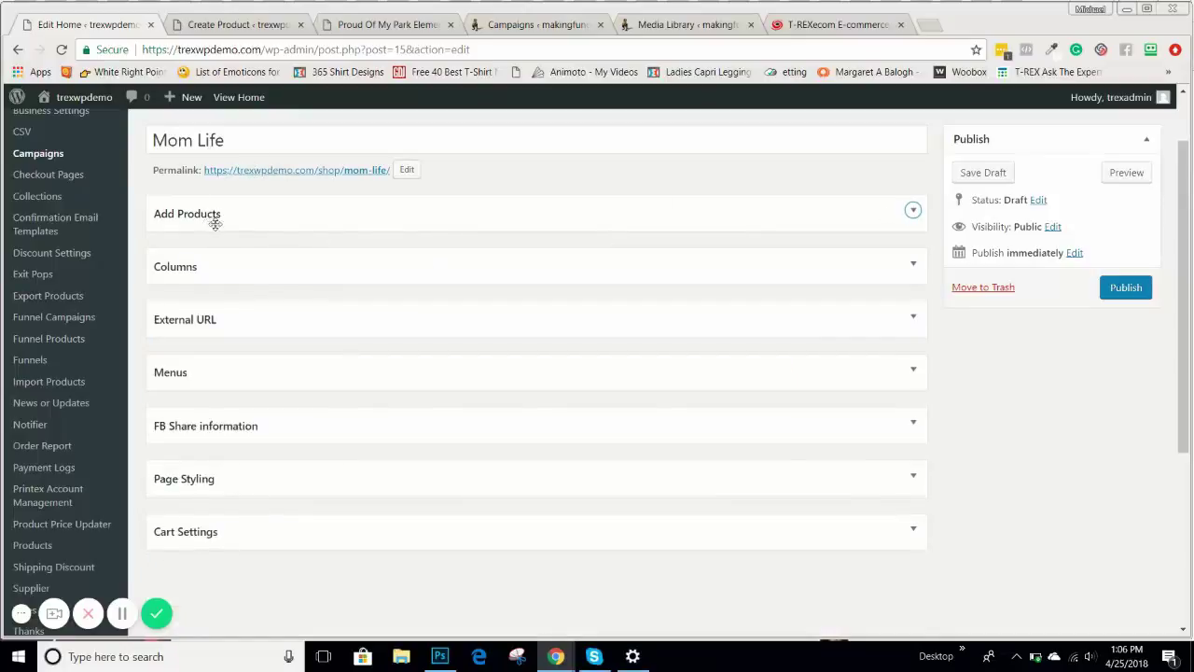
click(914, 267)
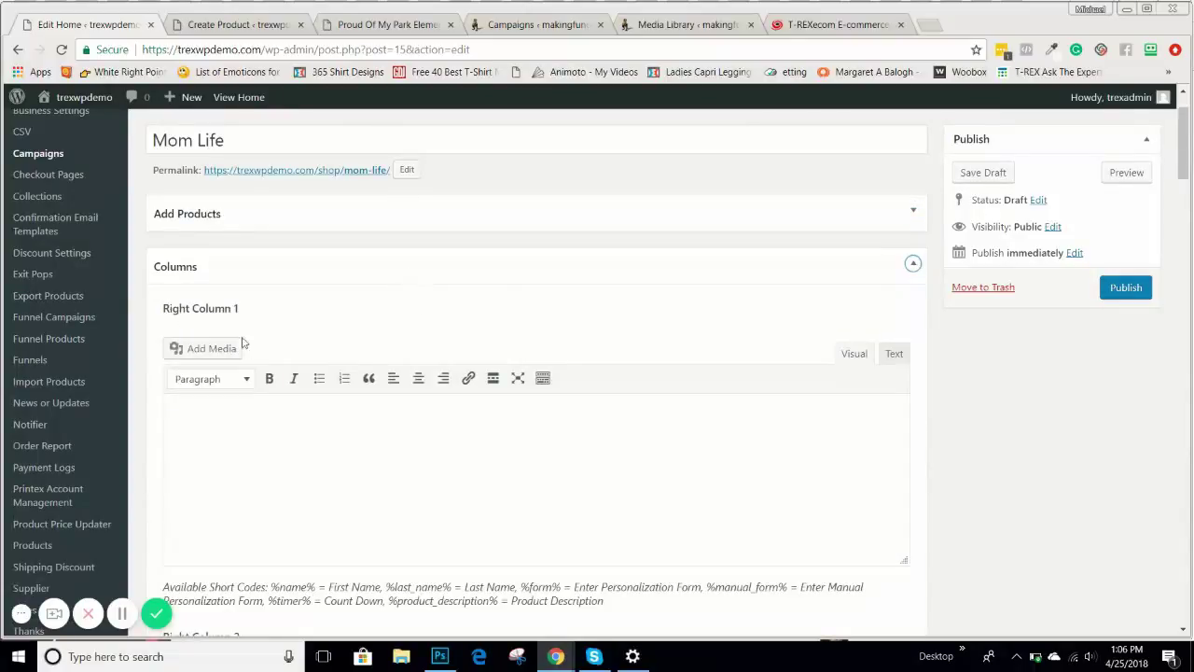
scroll(253, 376, down, 1)
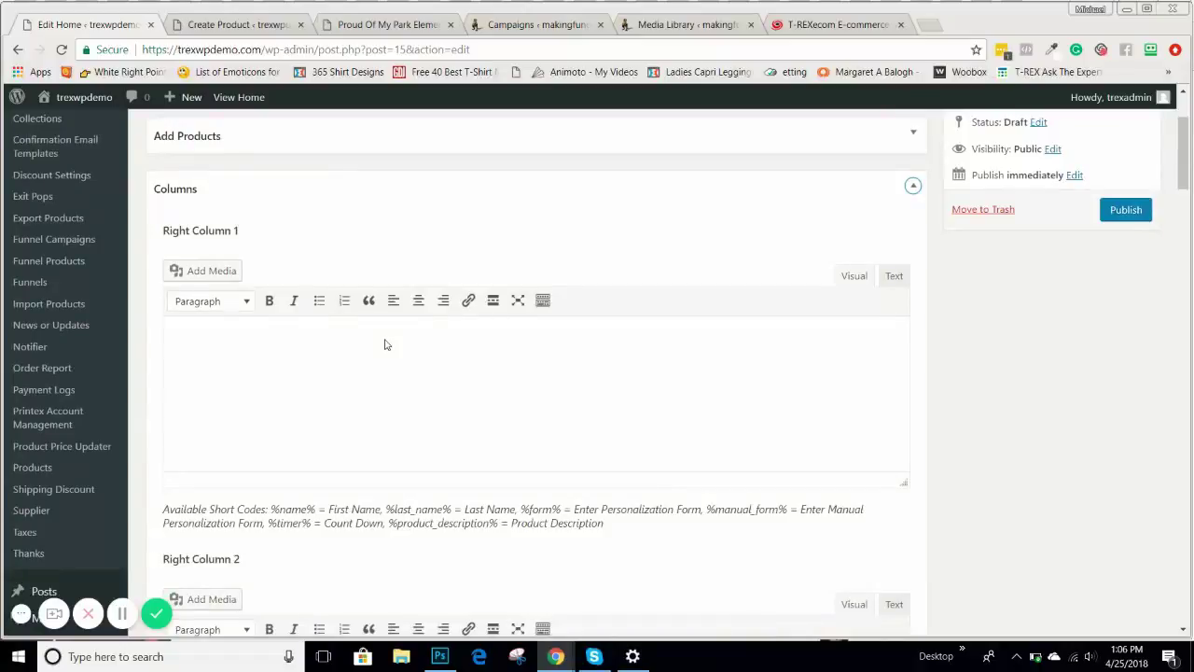
scroll(235, 266, down, 6)
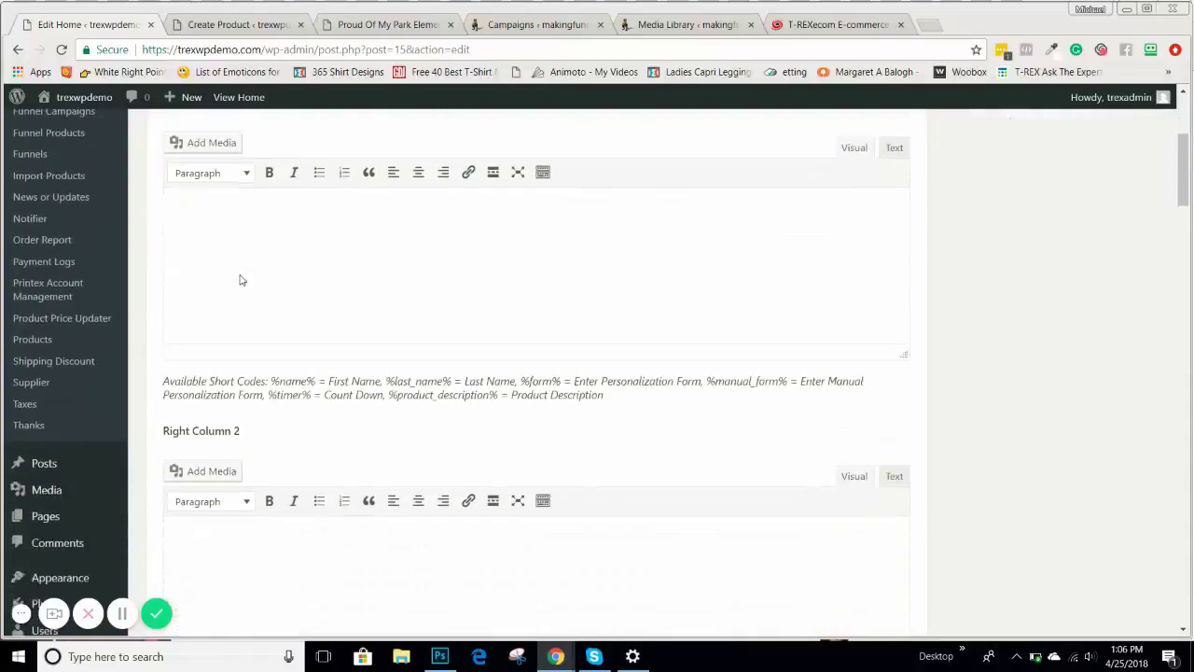
- Review the campaign's right column, left column, footer, bottom full width and campaign content editors and the collapsed sections below them
scroll(254, 289, down, 6)
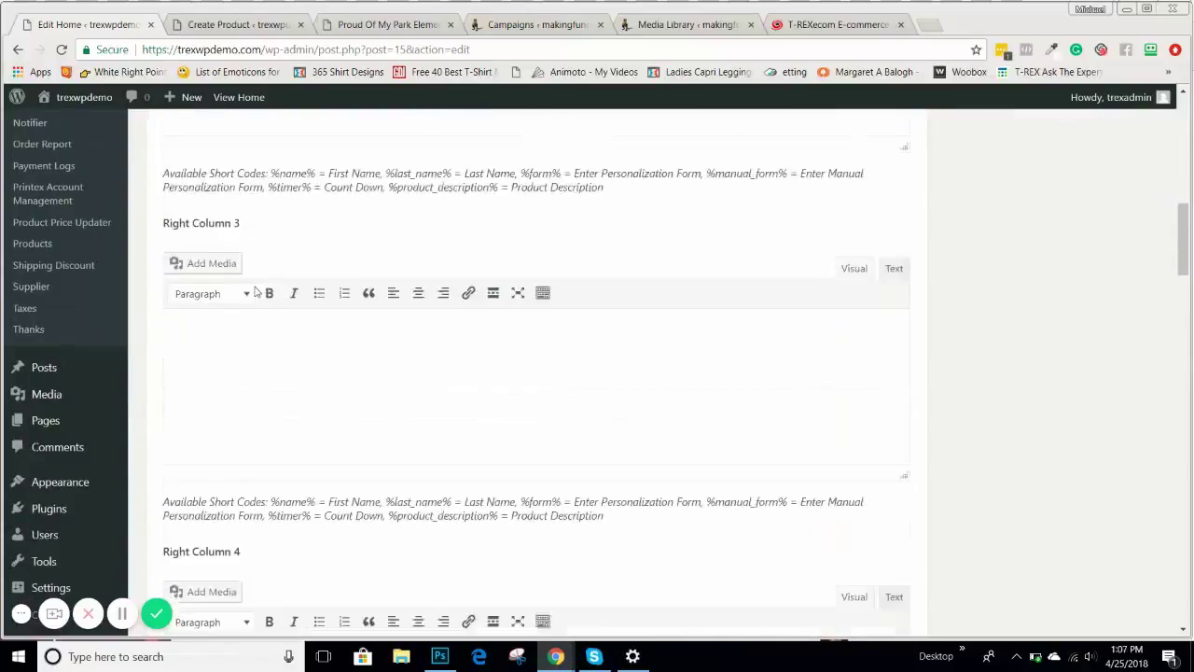
scroll(257, 291, down, 6)
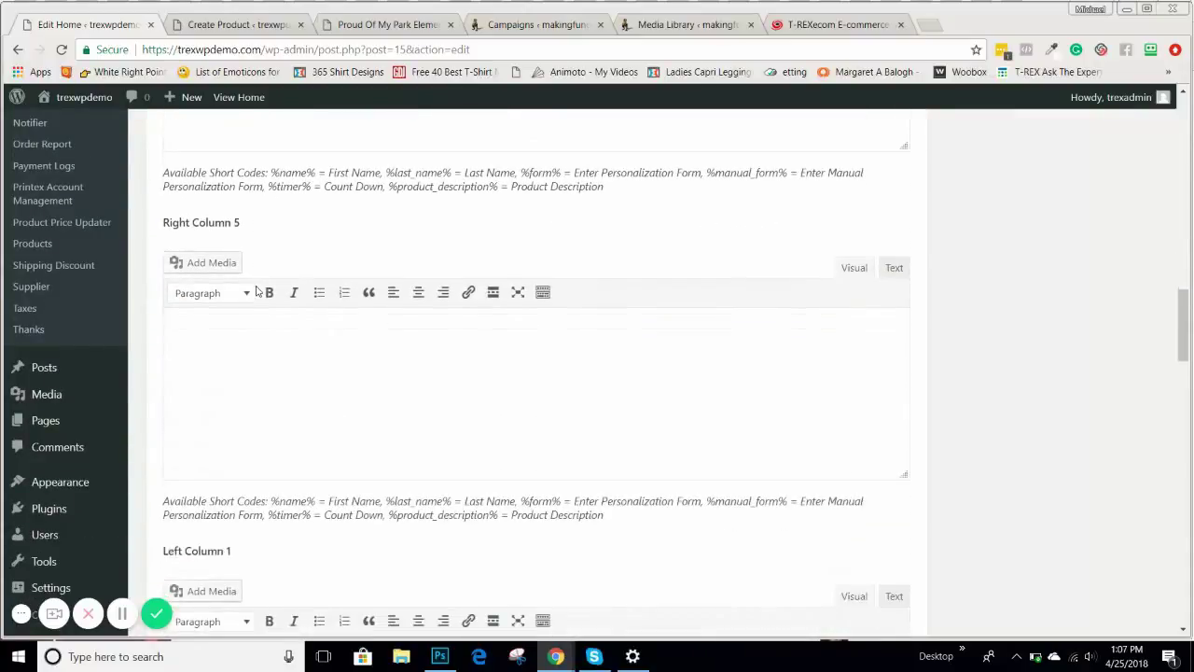
scroll(258, 286, down, 3)
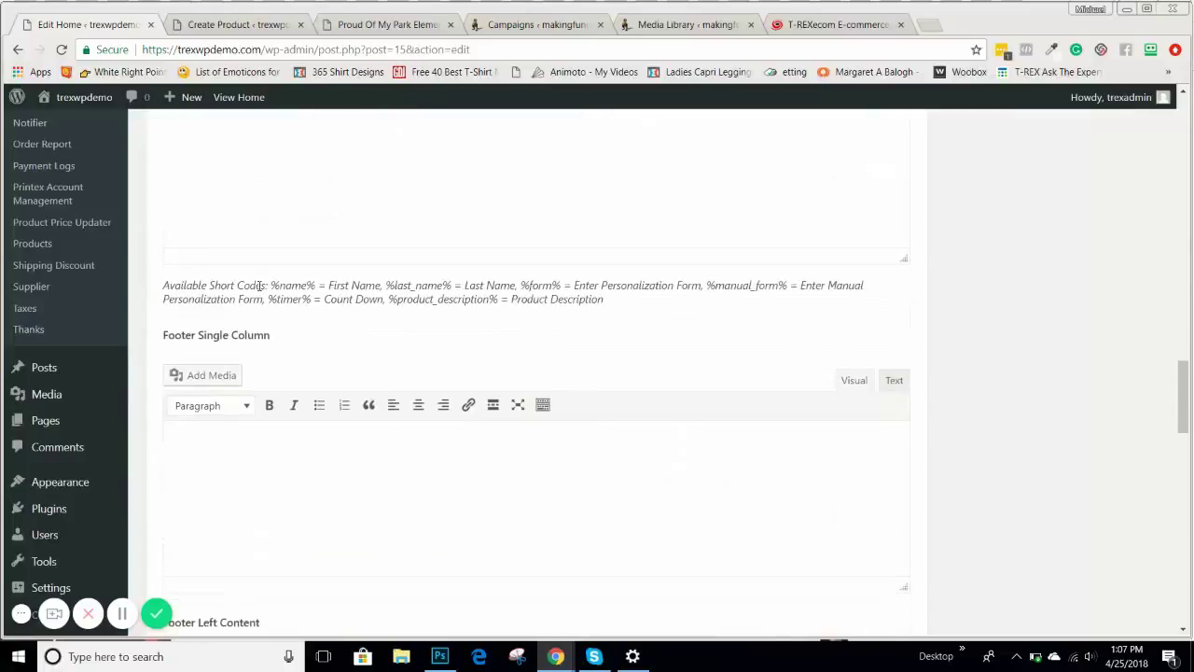
drag(168, 333, 307, 343)
scroll(307, 343, down, 1)
scroll(307, 343, down, 3)
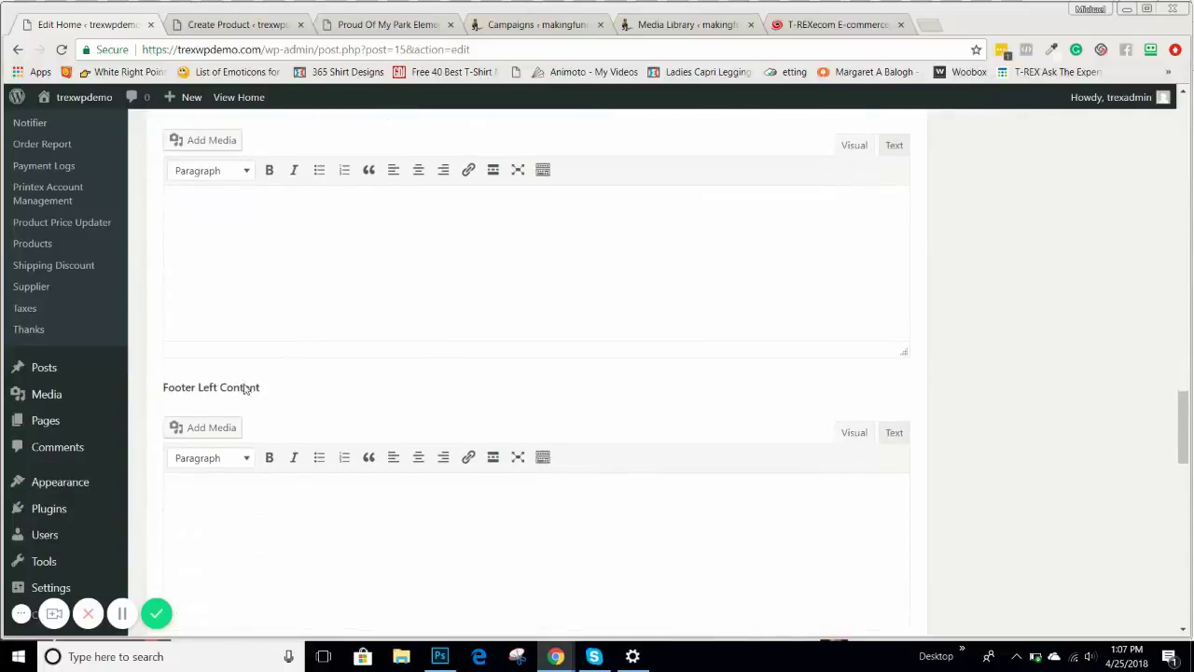
scroll(237, 386, down, 3)
scroll(241, 421, down, 3)
scroll(242, 418, down, 3)
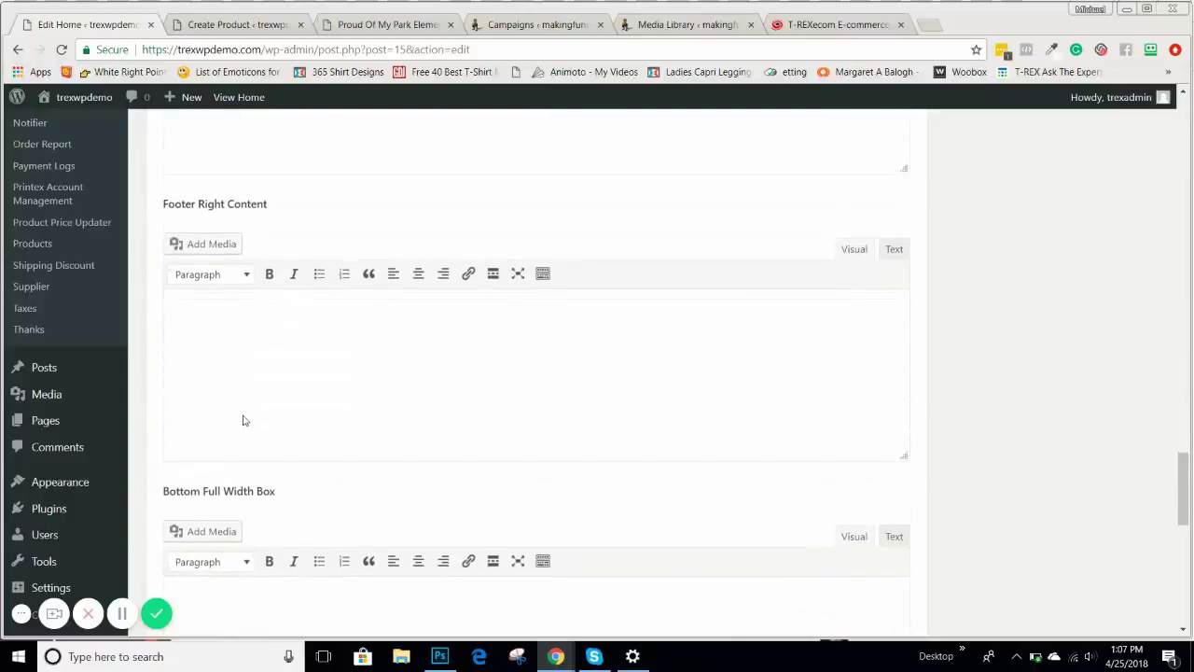
scroll(246, 413, down, 3)
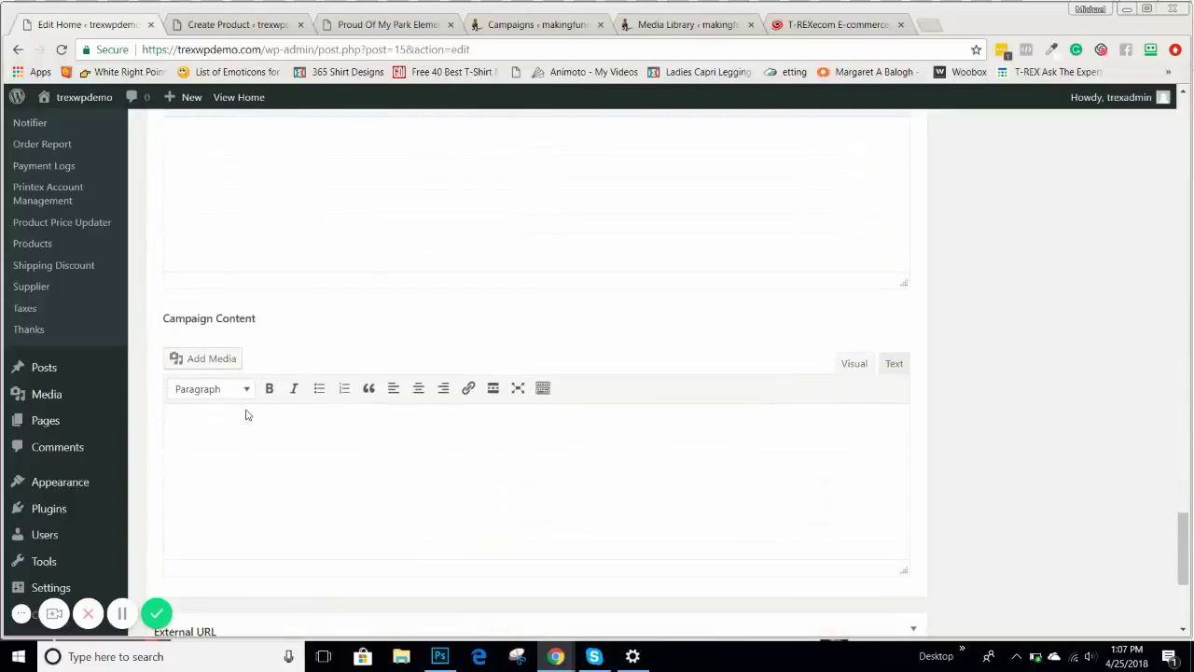
scroll(242, 339, down, 3)
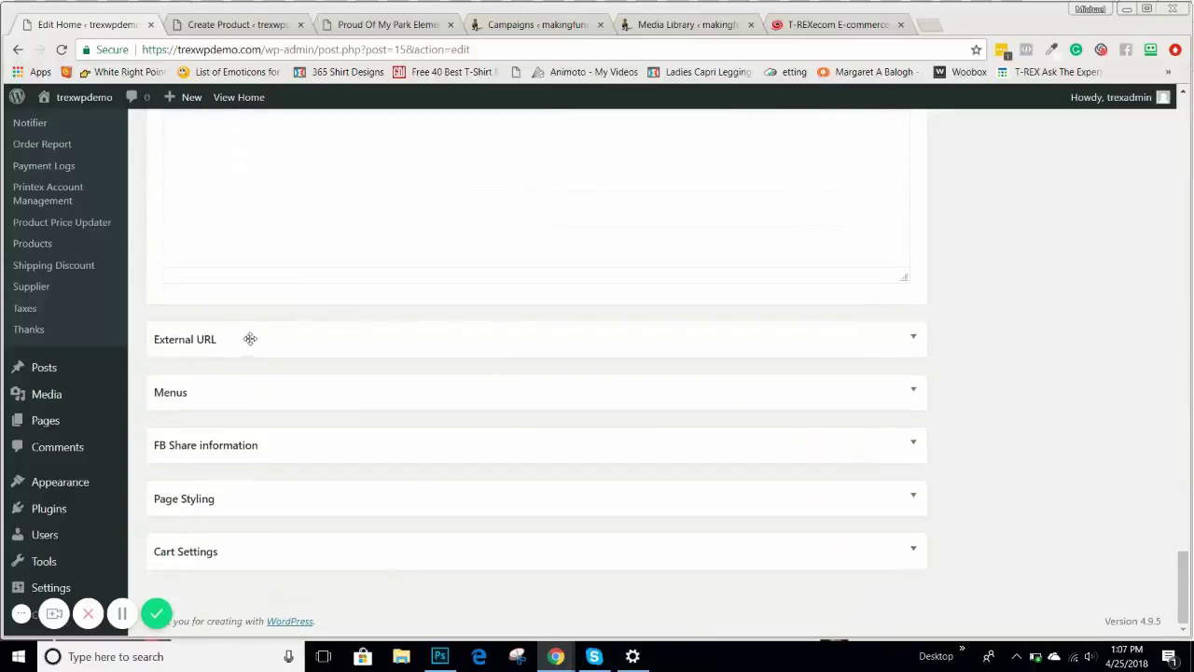
scroll(427, 323, up, 9)
scroll(428, 321, up, 6)
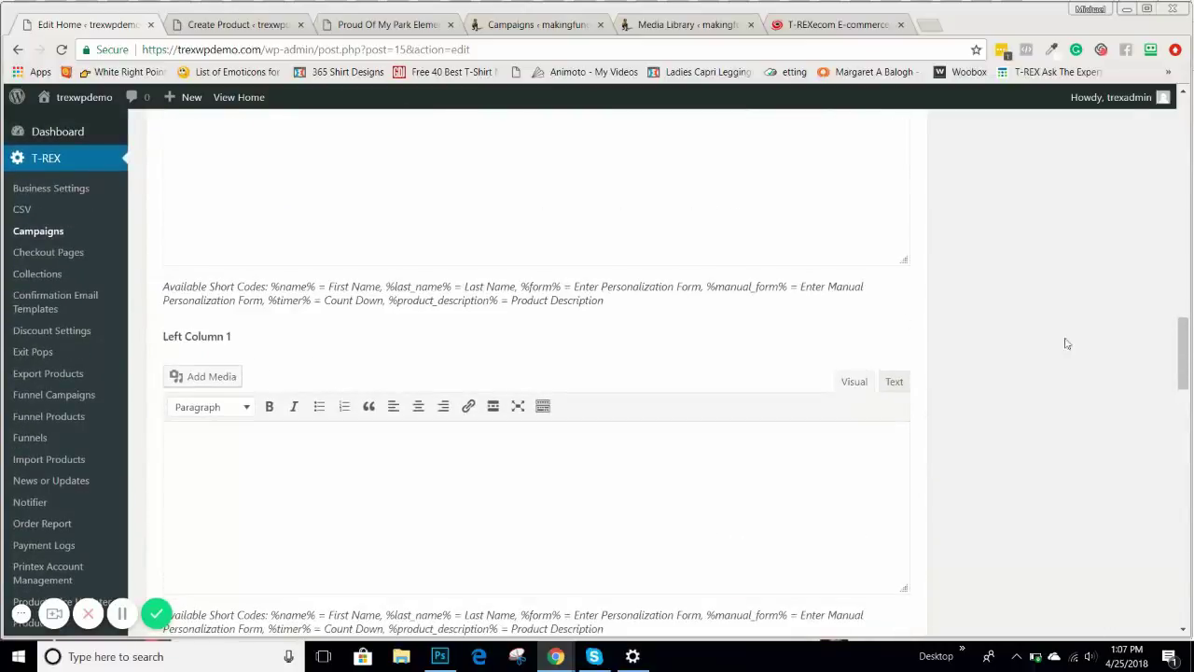
scroll(1172, 355, up, 15)
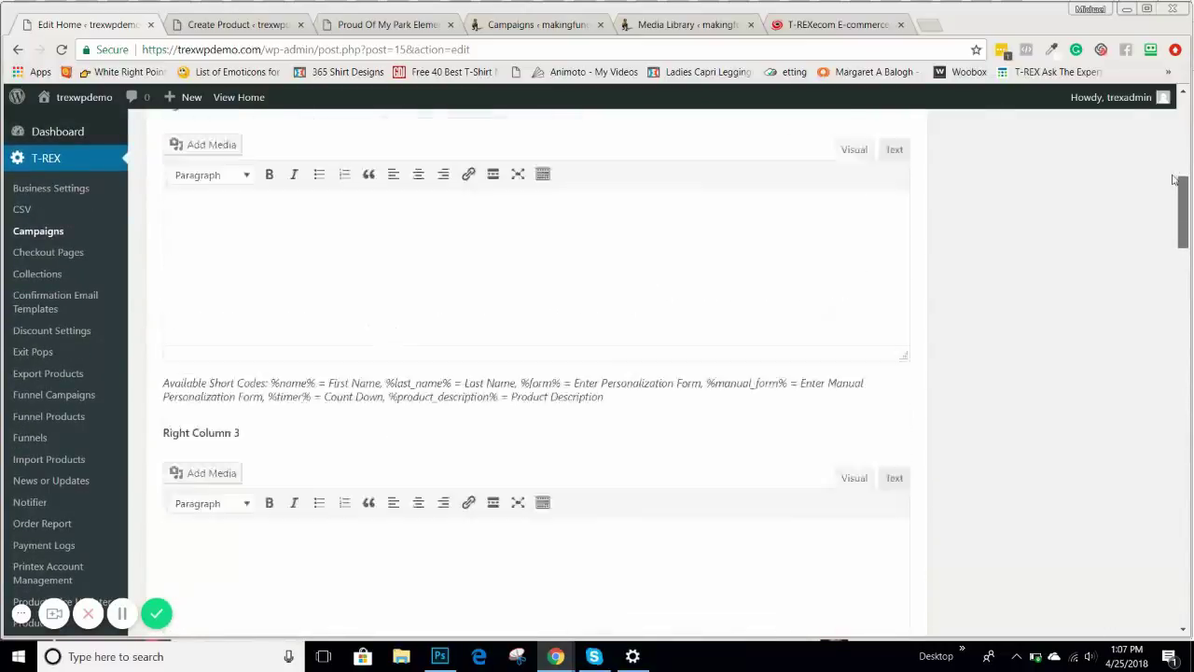
scroll(432, 300, down, 2)
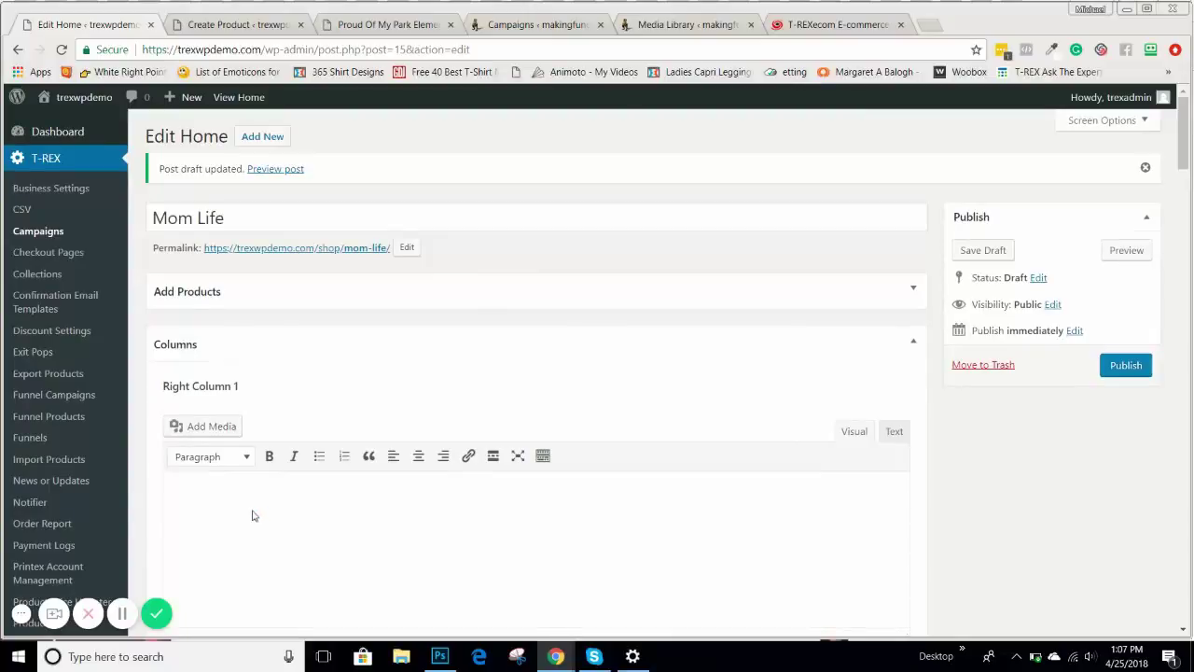
- Enter "Right Hand Column 1" as the Right Column 1 content and save the campaign draft
click(121, 613)
text(N)
key(BackSpace)
key(BackSpace)
text(Hand Column 1)
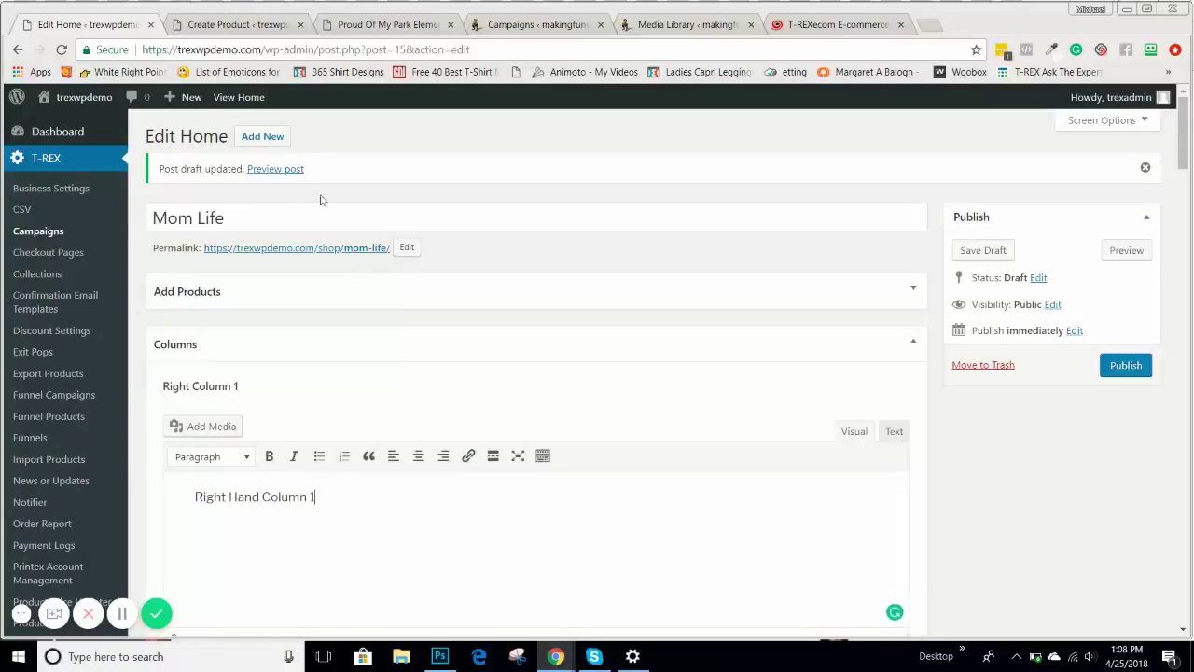
click(985, 252)
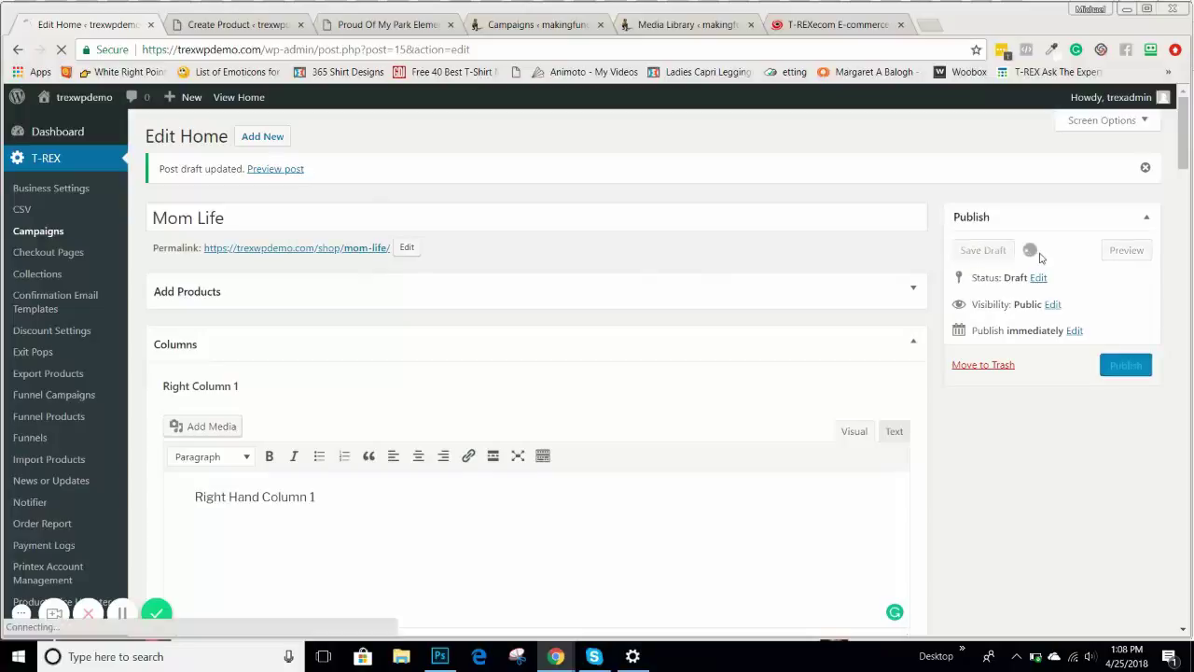
- Examine the sample Proud Of My Park Elementary Student Mugs page, including its product thumbnails, title and blue description text
click(387, 25)
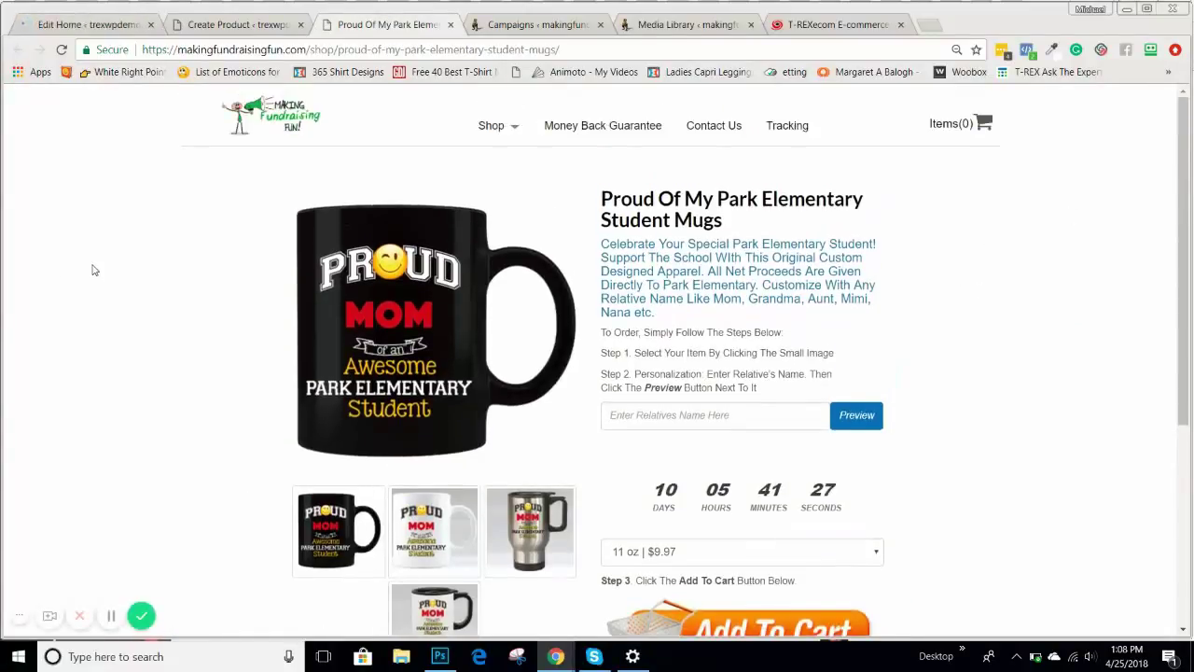
scroll(90, 266, up, 1)
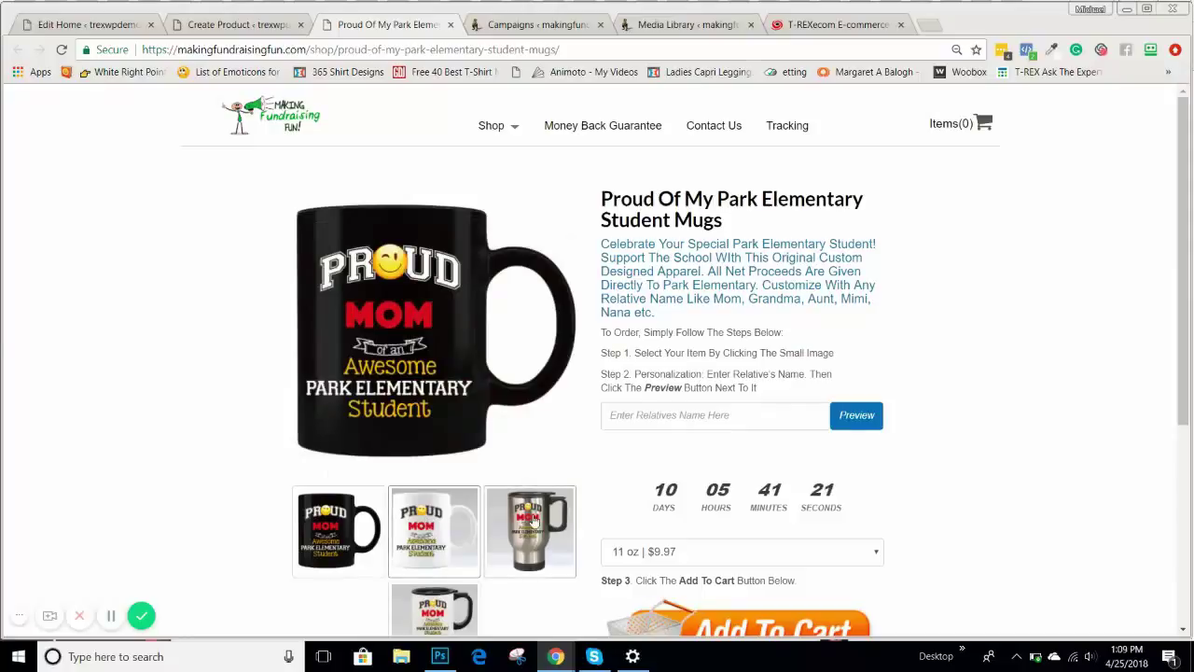
scroll(426, 525, down, 1)
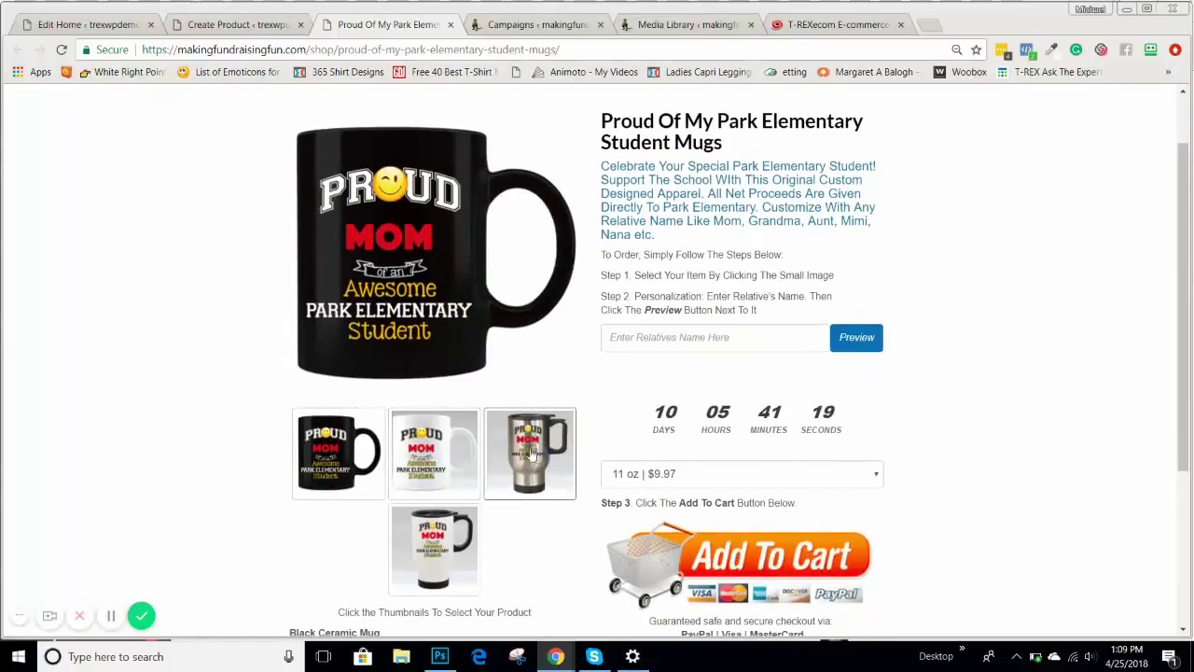
scroll(1127, 268, up, 1)
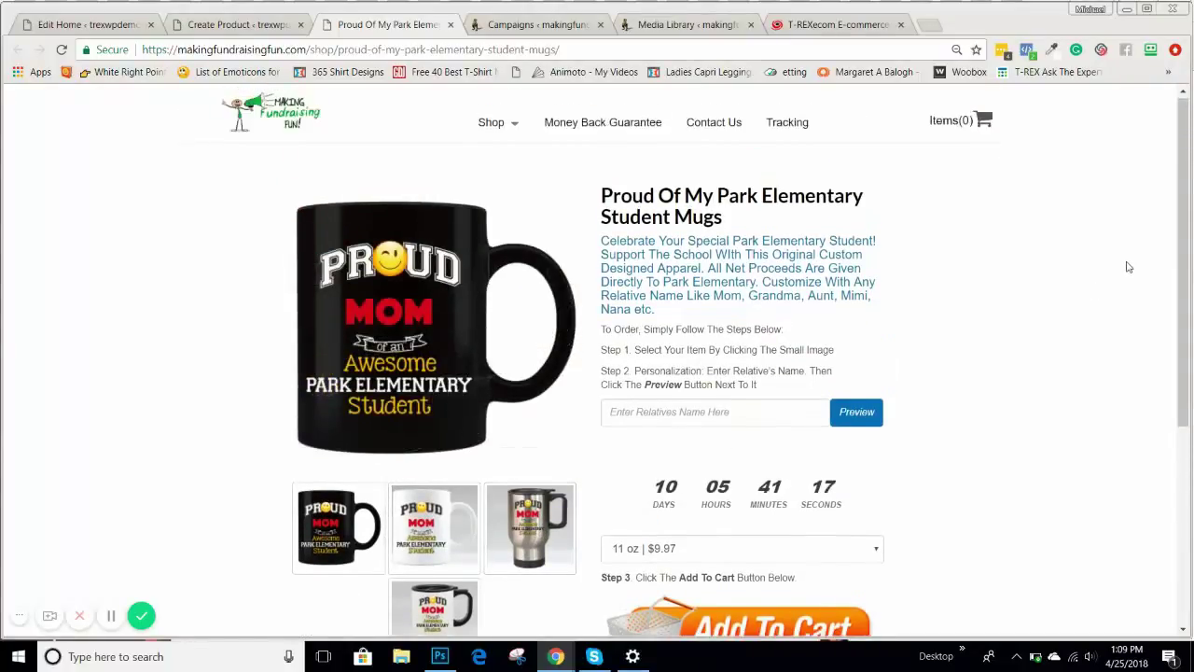
drag(604, 193, 744, 216)
click(736, 221)
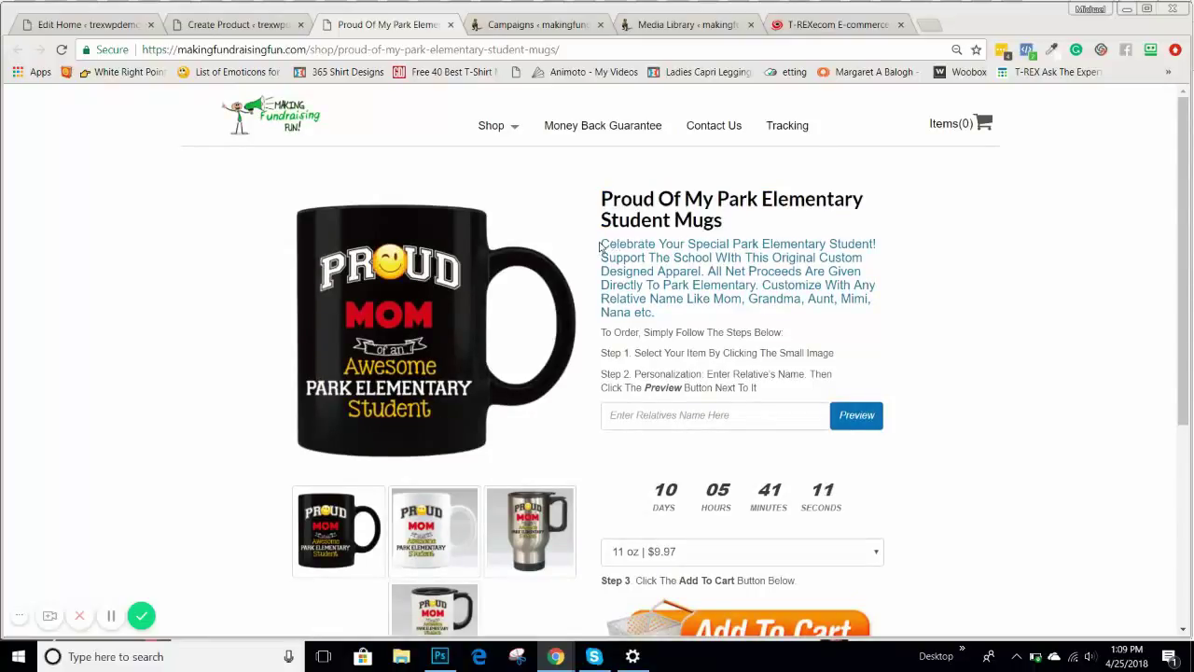
drag(601, 246, 694, 299)
- Close the black shirt's product editing page and open the Mom Life campaign preview in a separate browser tab
click(232, 33)
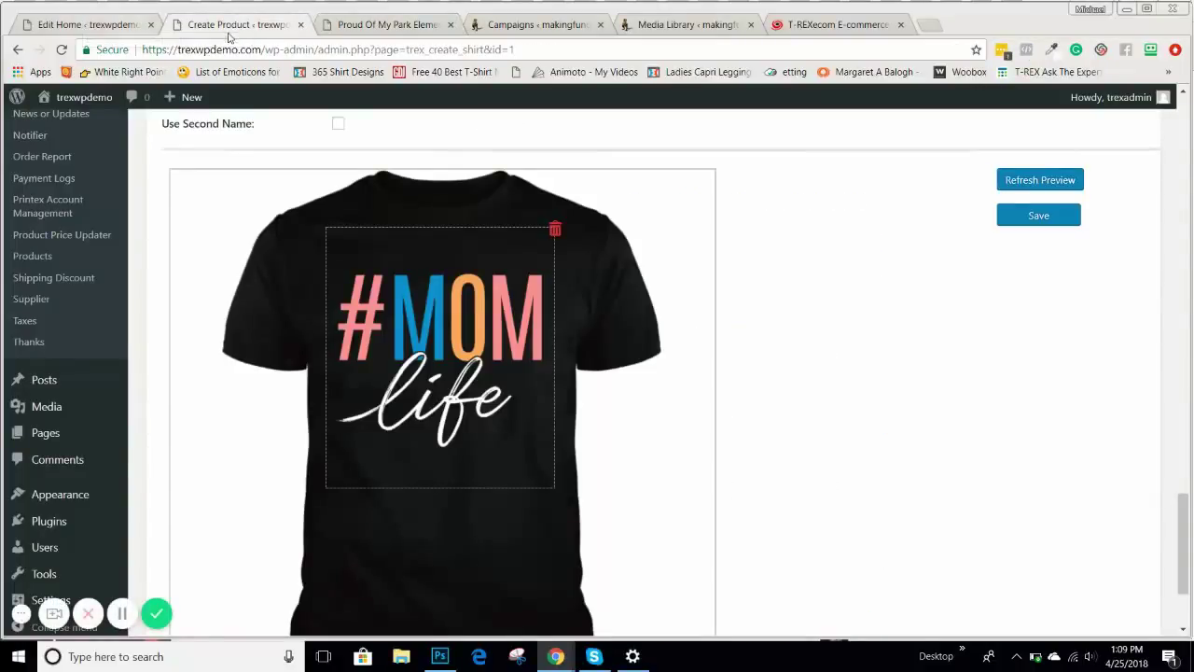
click(301, 24)
click(91, 25)
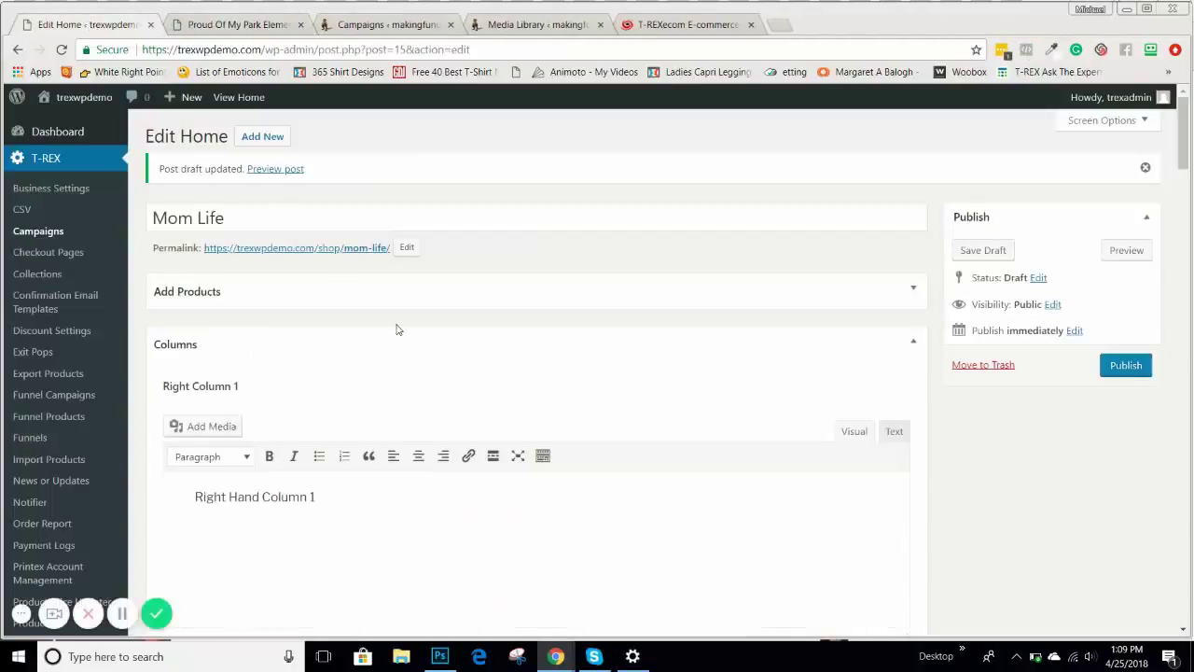
right_click(1119, 252)
click(1101, 261)
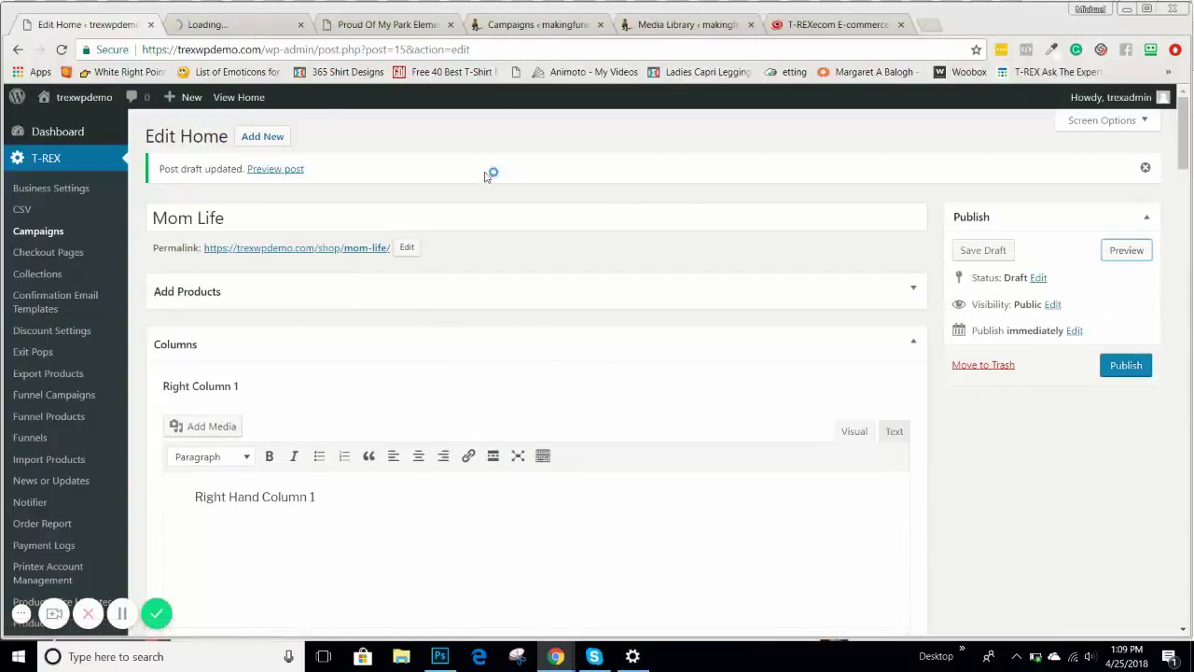
click(211, 25)
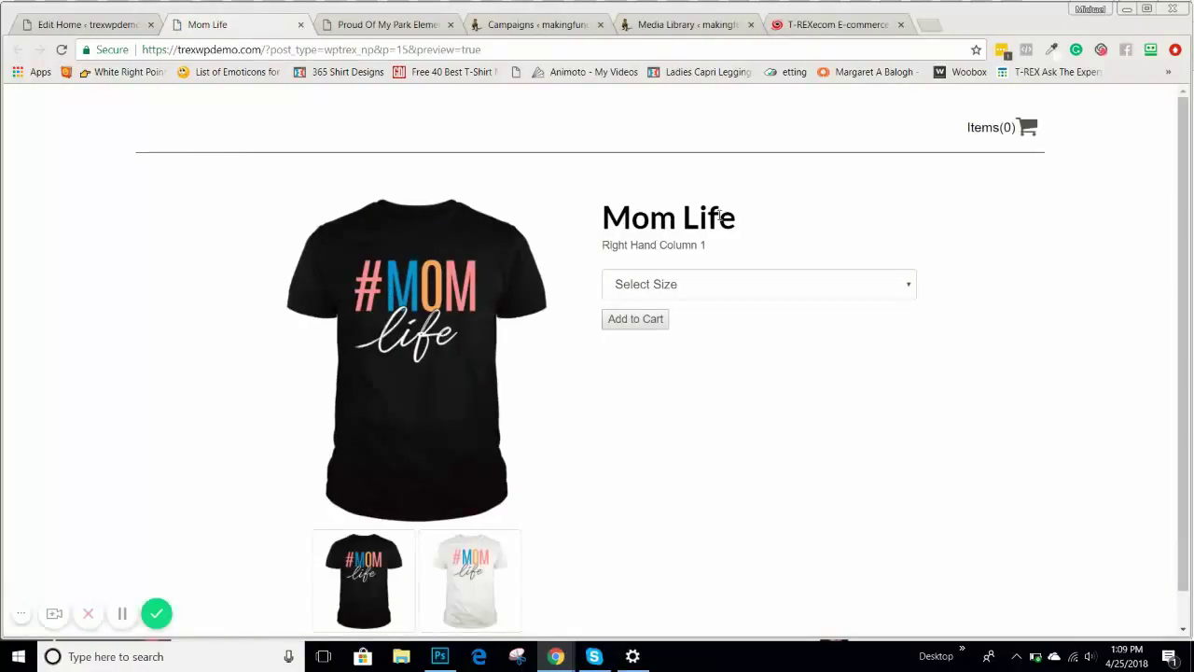
- Check the campaign preview's shirt thumbnails and try selecting the white tee
scroll(370, 387, down, 1)
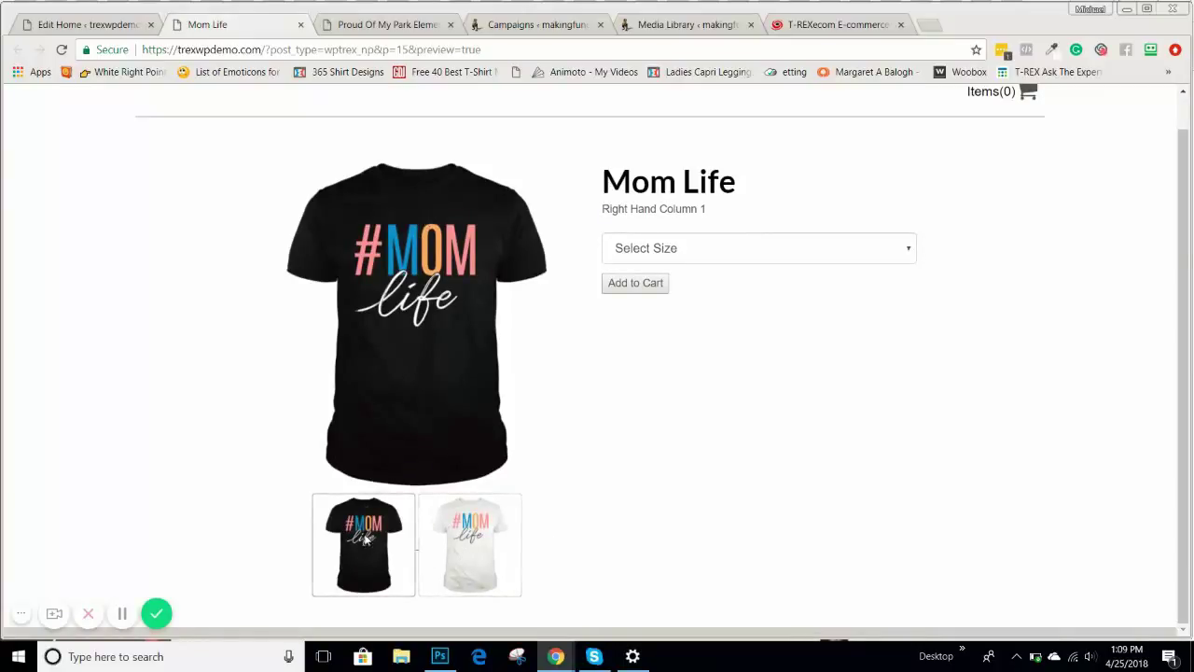
click(471, 544)
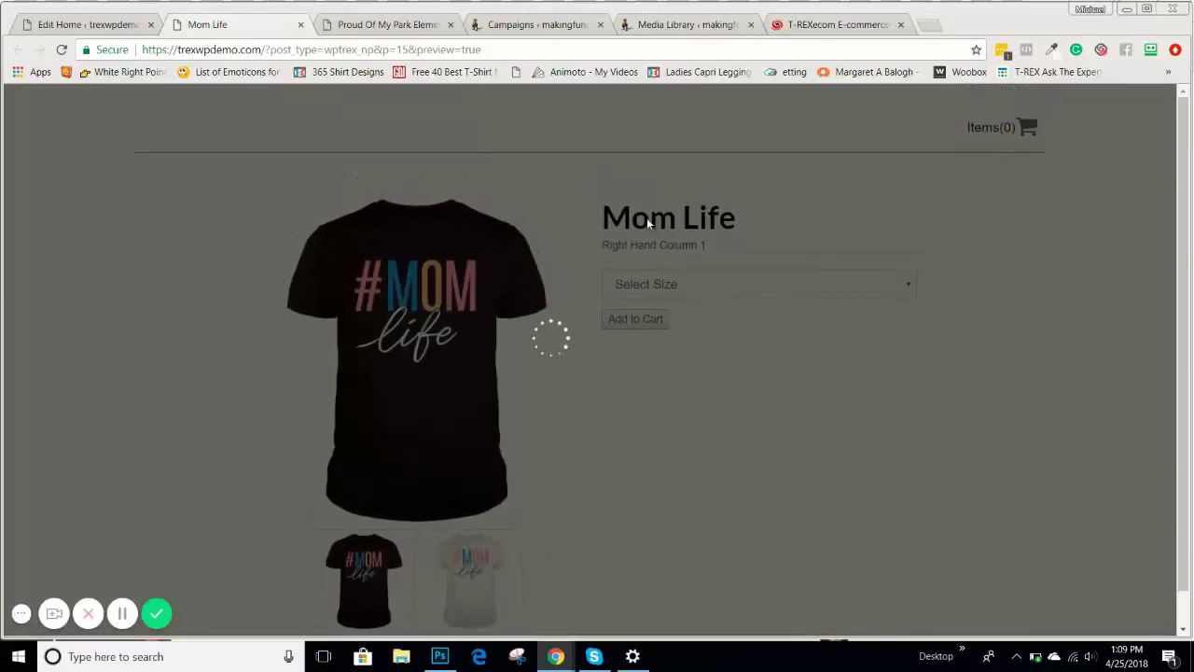
click(723, 259)
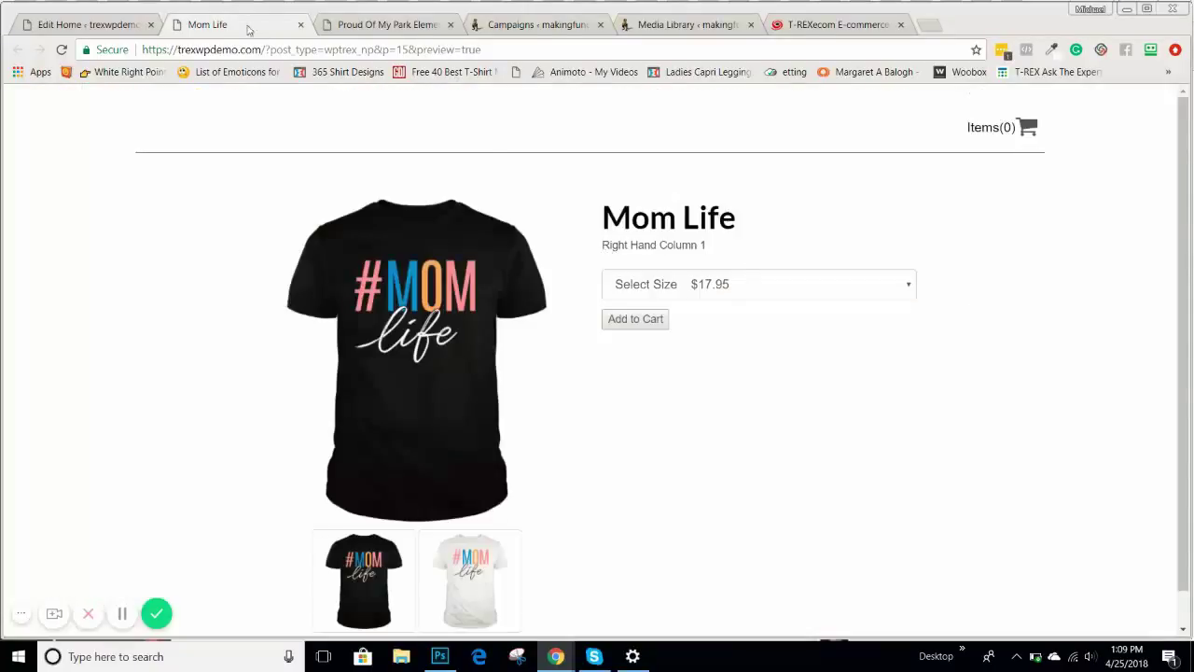
- Compare the description and ordering instructions on the sample mugs page with the Mom Life preview
click(415, 28)
click(590, 241)
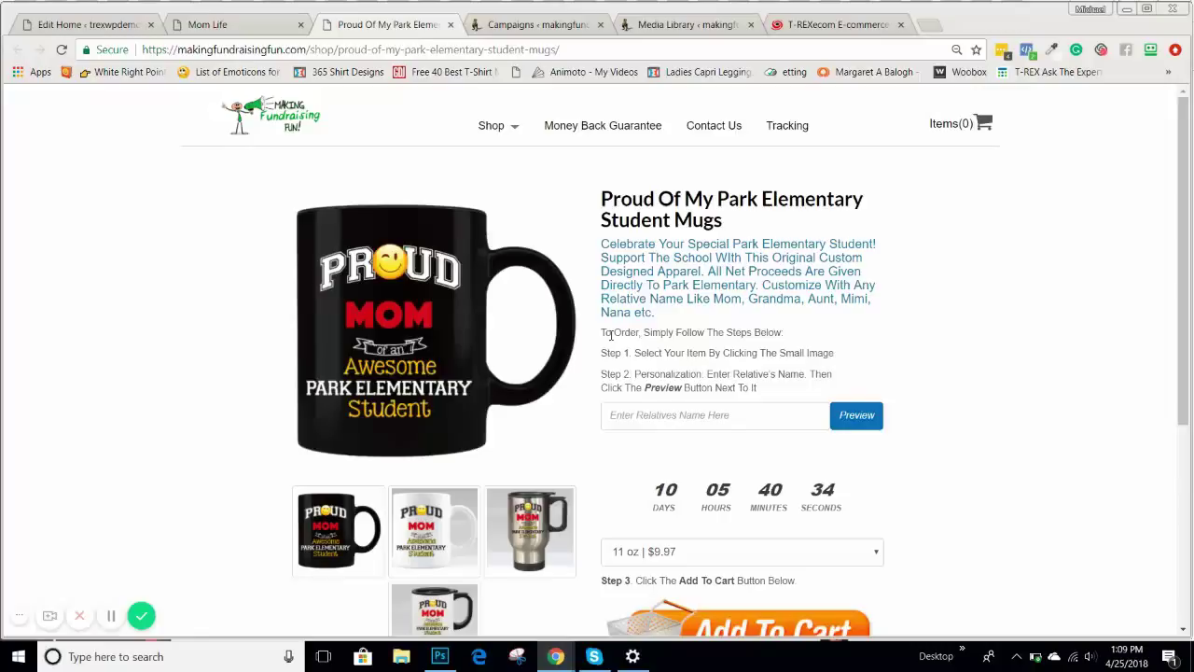
drag(611, 334, 655, 349)
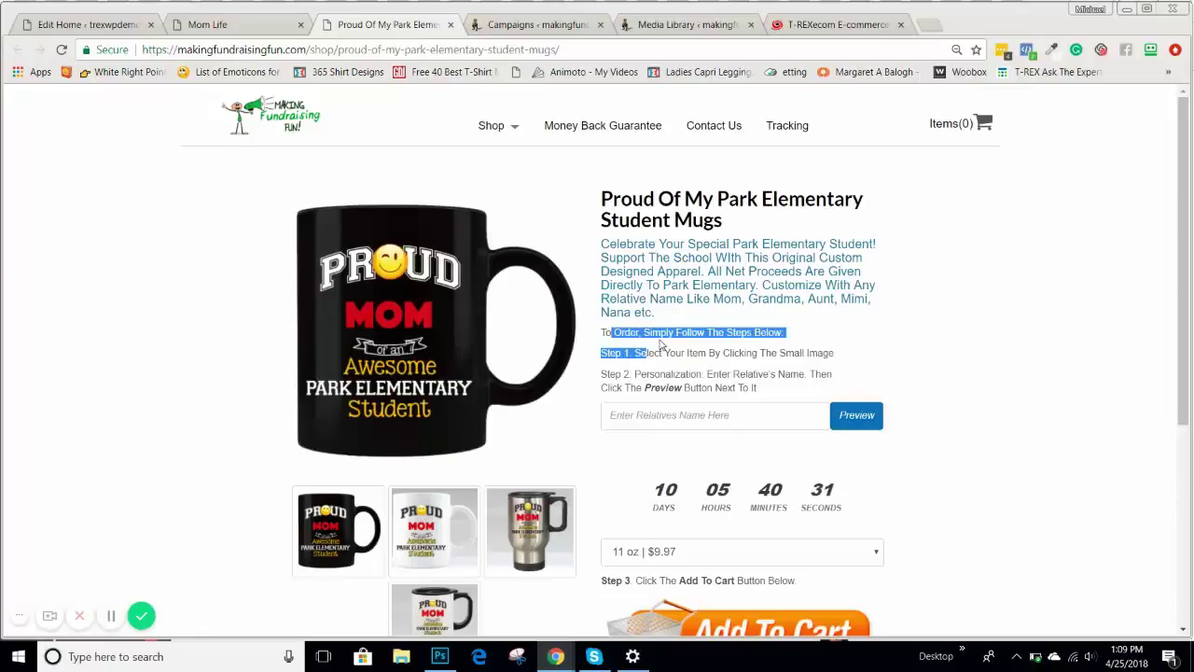
click(640, 347)
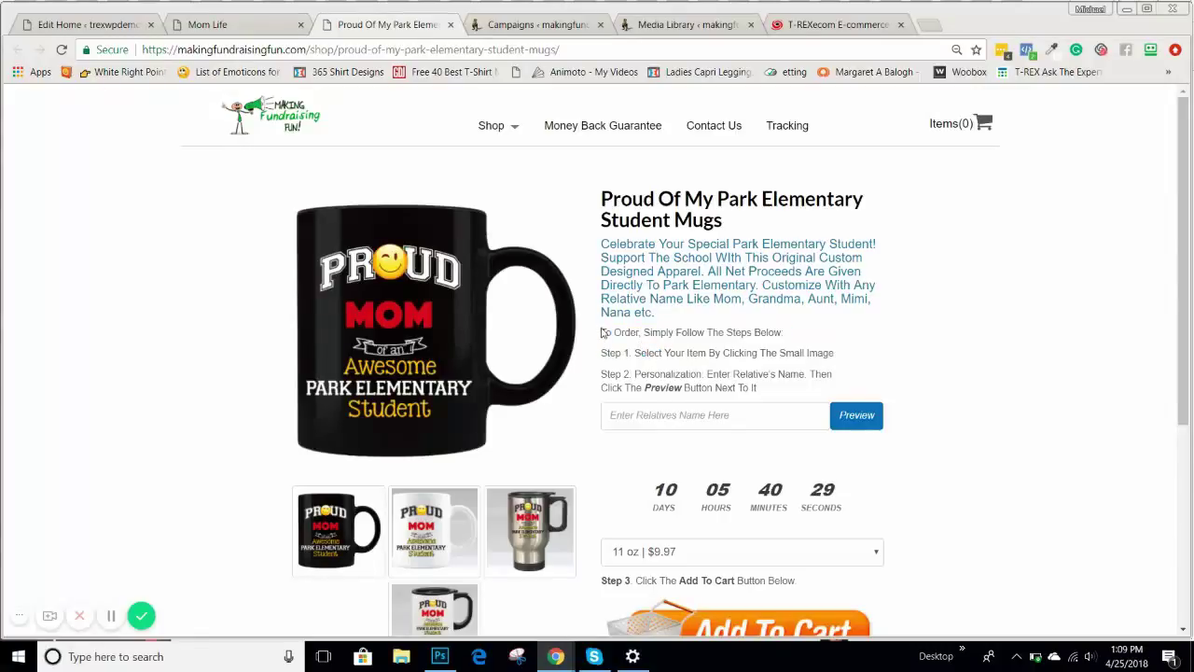
drag(603, 328, 666, 371)
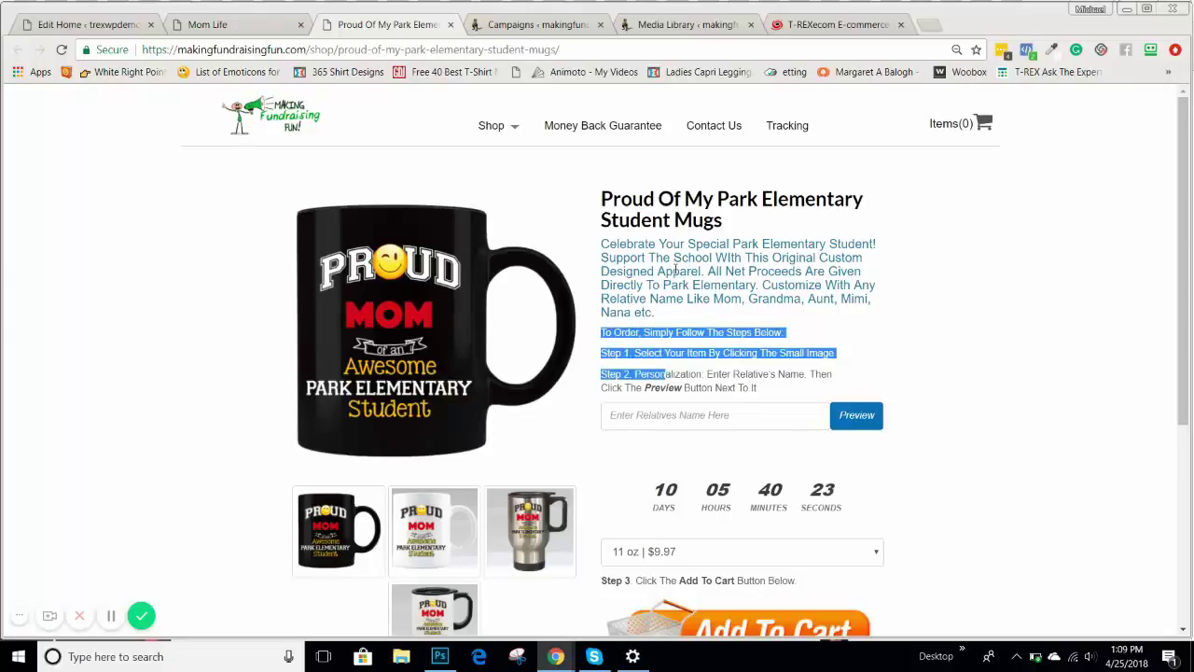
click(213, 27)
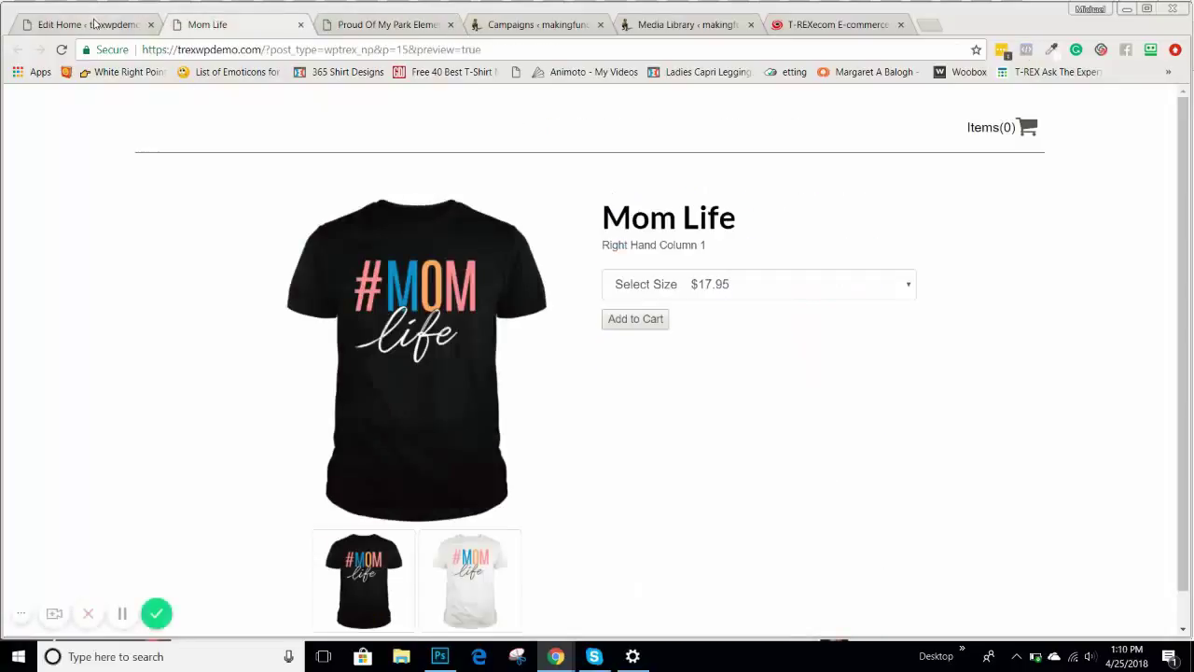
- In the campaign editor, review the available short codes and enter "Right Hand Column 2" as the Right Column 2 content
click(94, 24)
scroll(331, 322, down, 3)
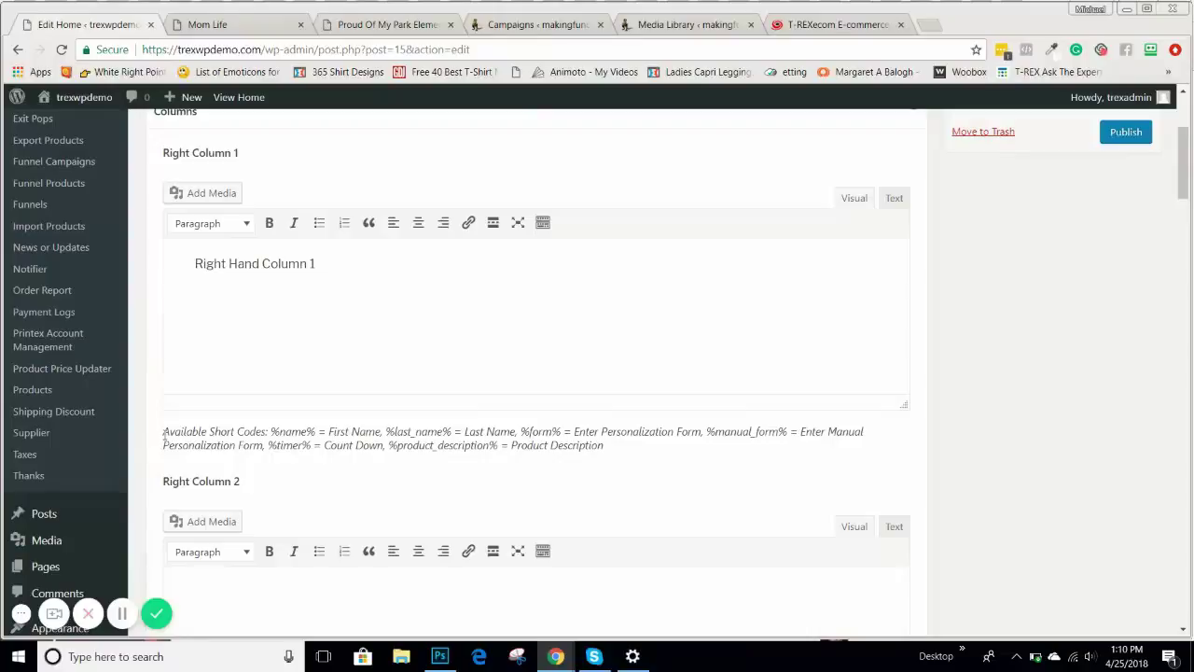
drag(163, 432, 319, 446)
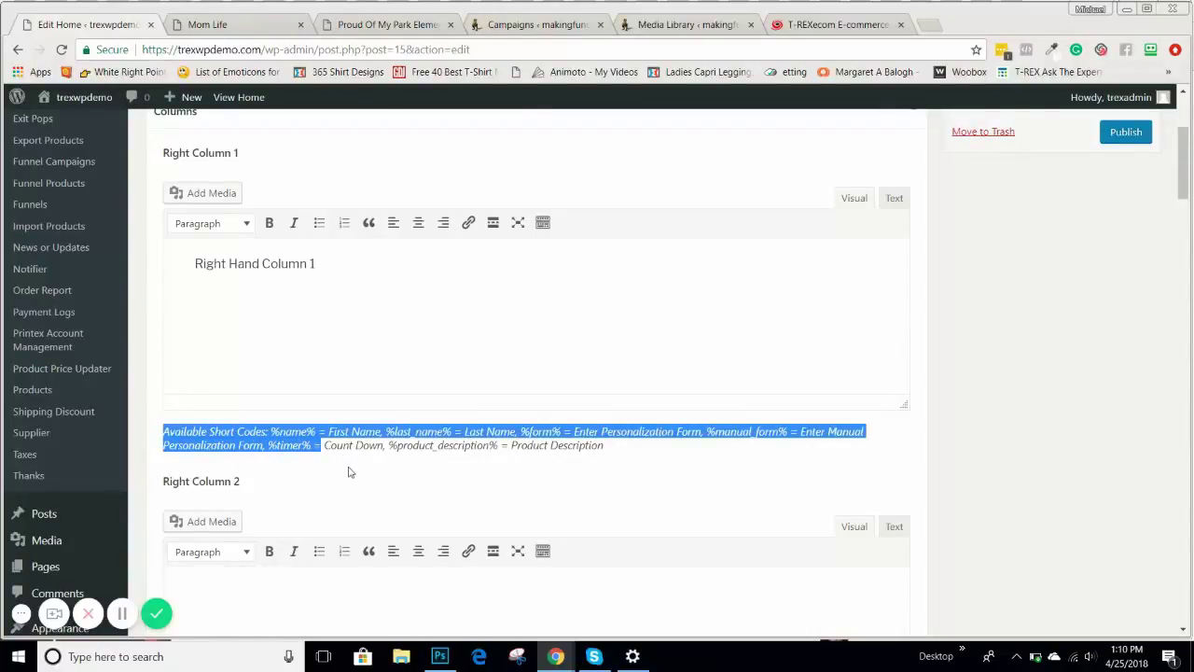
scroll(349, 472, down, 2)
click(228, 470)
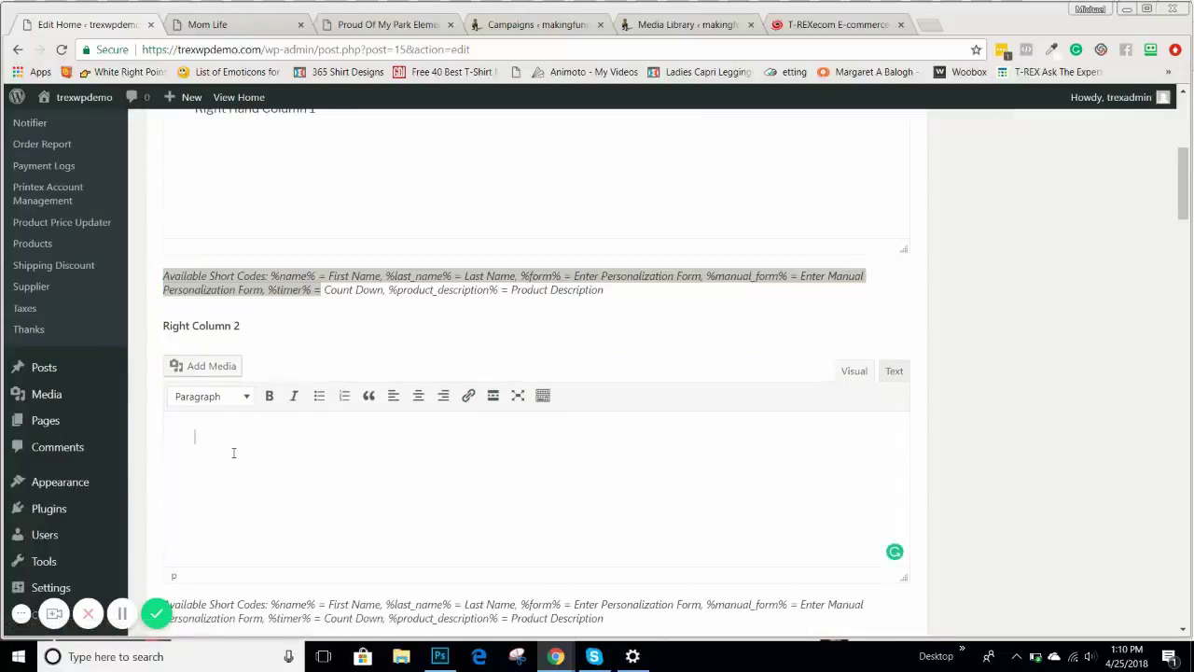
text(Right Hand Column 2)
- Save the campaign draft and reload the Mom Life preview page
scroll(938, 266, up, 5)
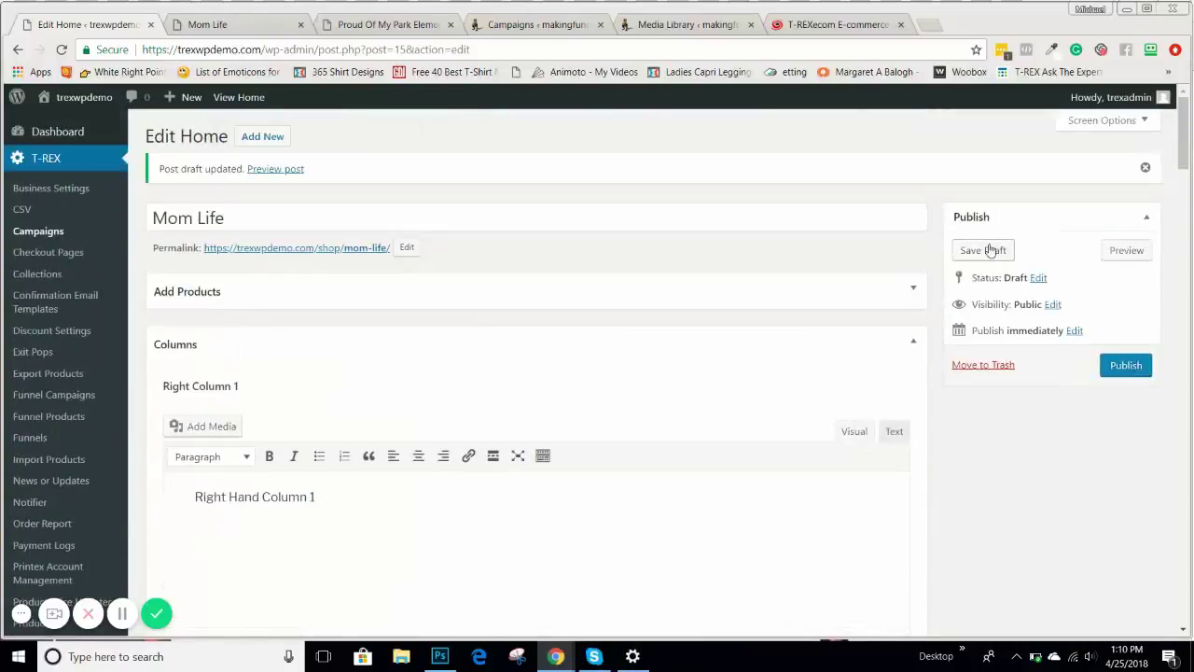
click(991, 250)
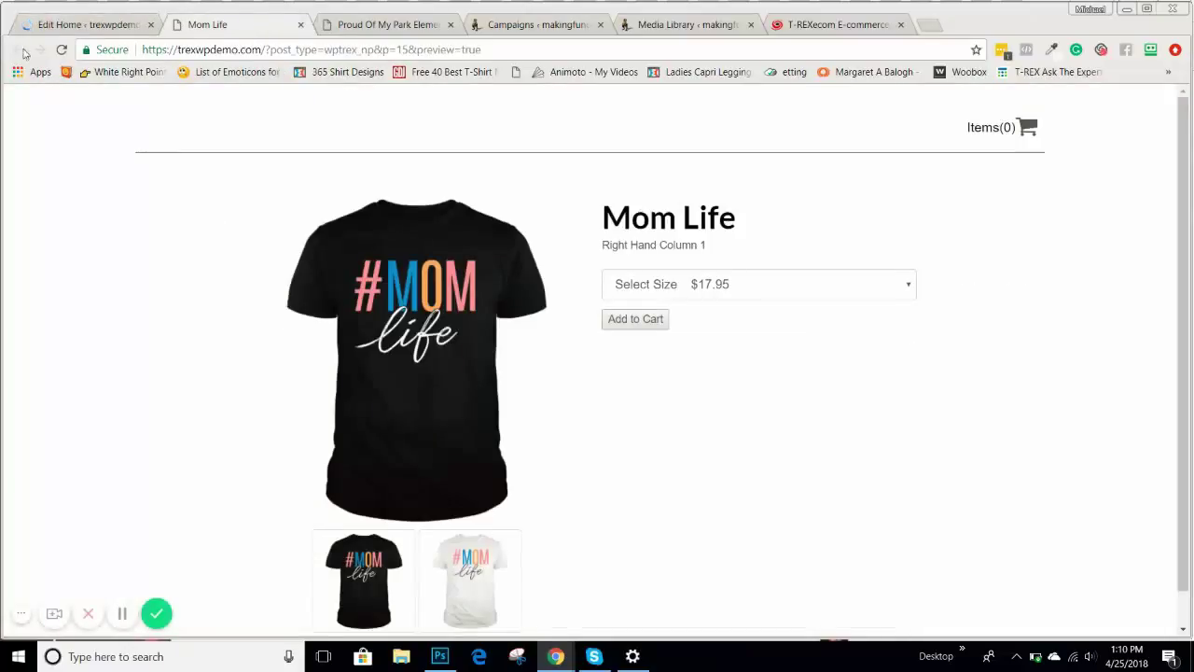
click(62, 49)
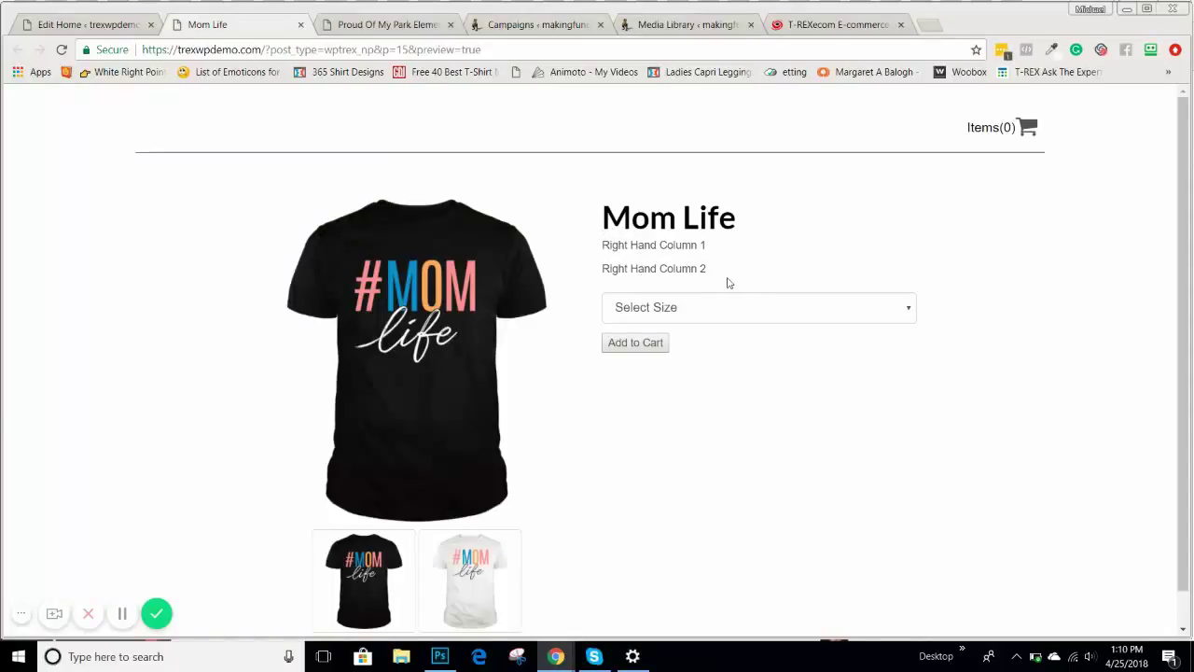
- Examine the Step 2 personalization instruction on the sample Proud Of My Park Elementary Student Mugs page
click(384, 26)
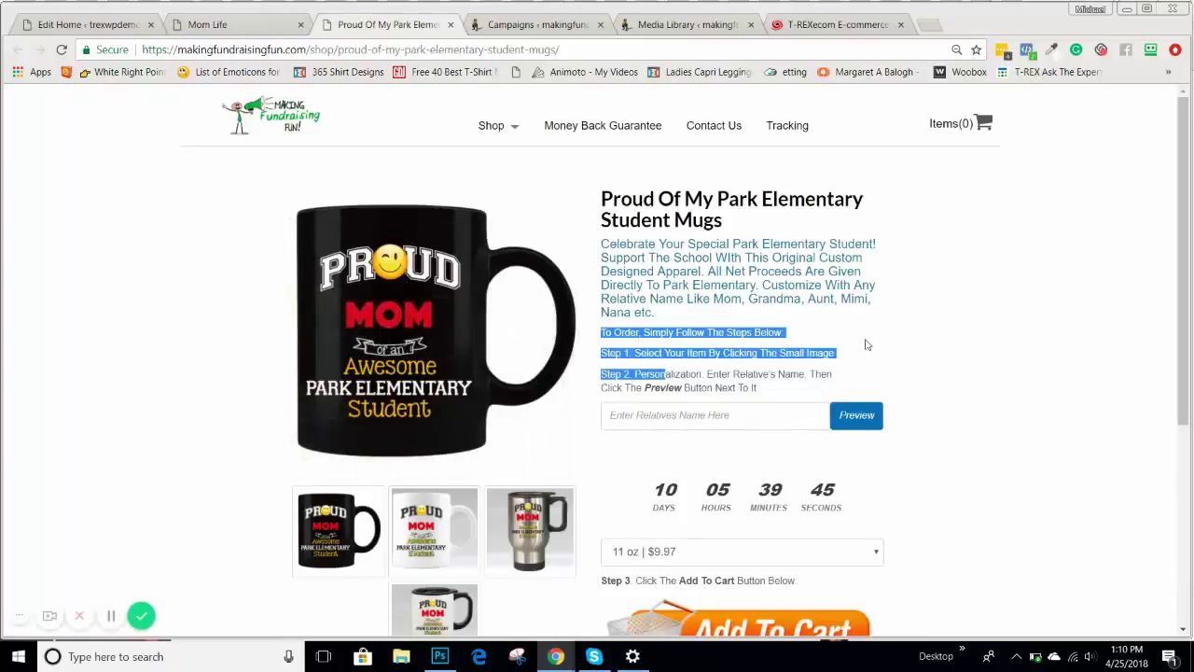
click(820, 329)
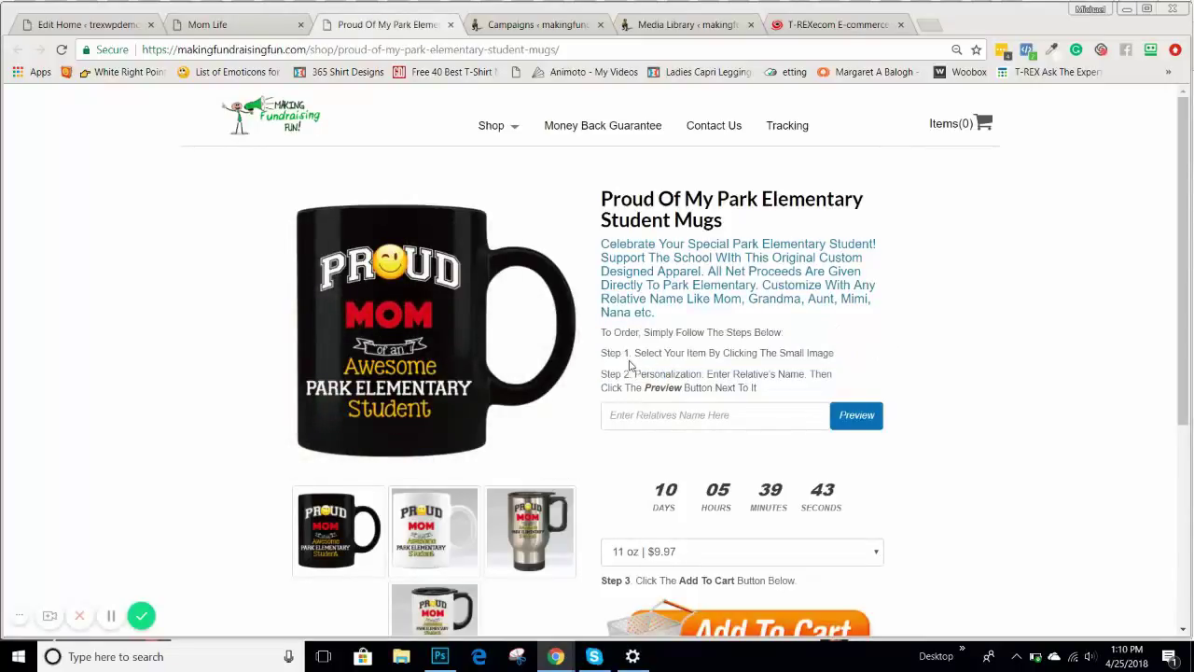
drag(602, 374, 779, 376)
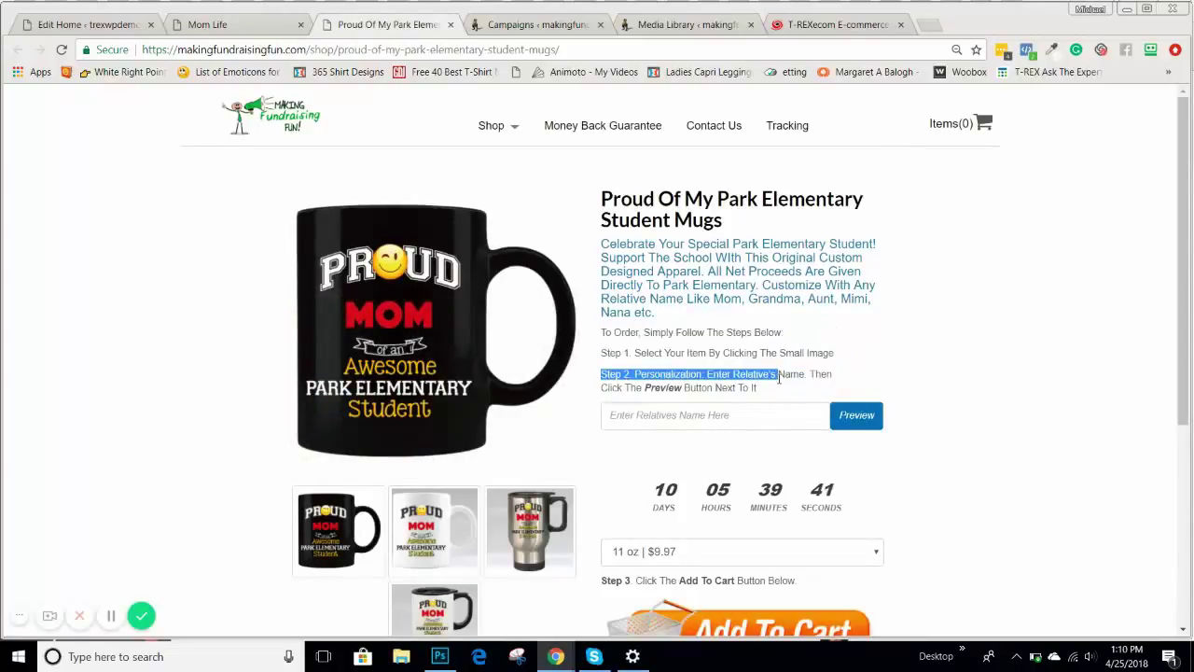
- Review the Right Column 2 to Right Column 5 sections in the campaign editor against the Mom Life preview
click(117, 26)
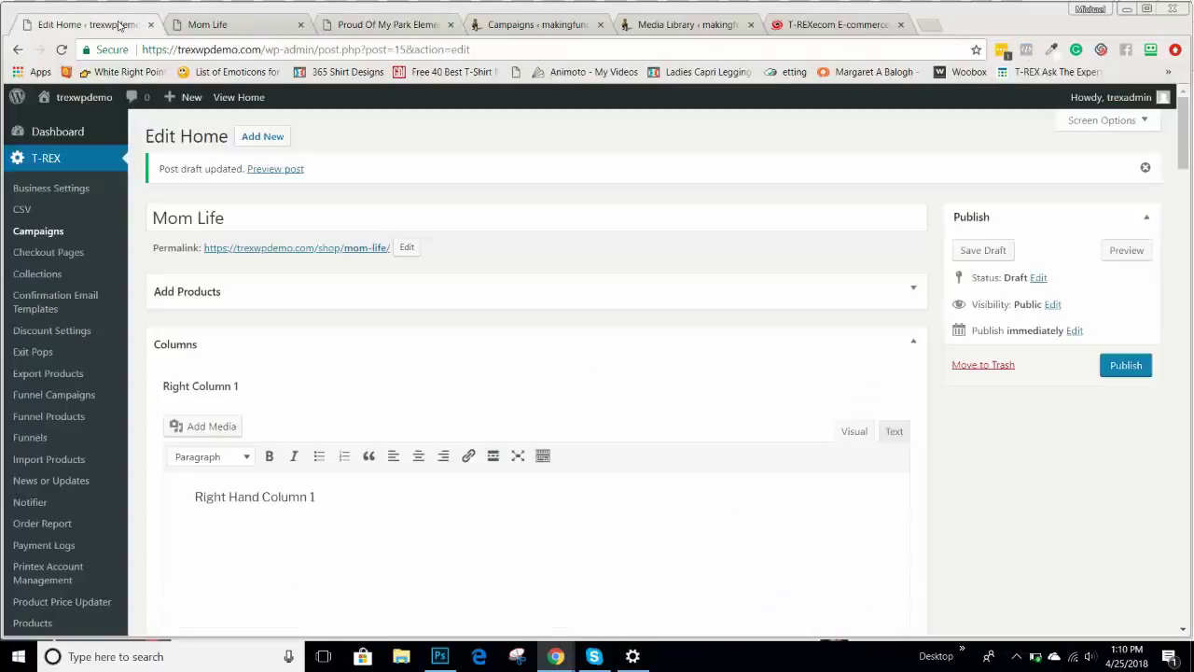
scroll(301, 261, down, 8)
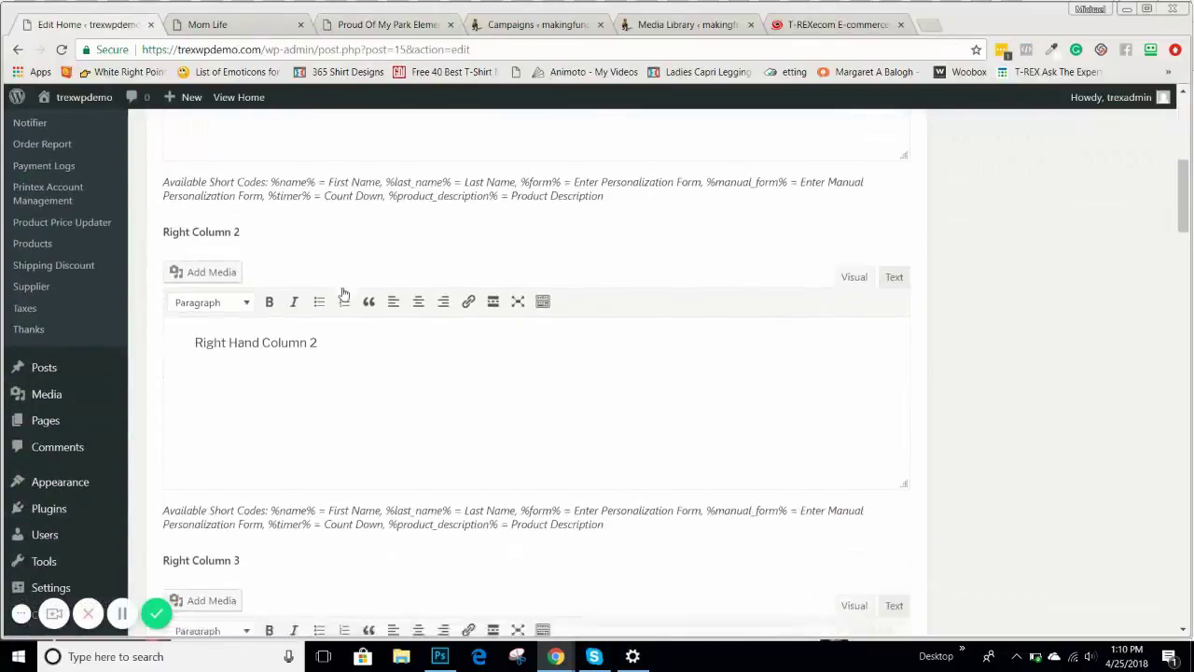
scroll(267, 342, down, 3)
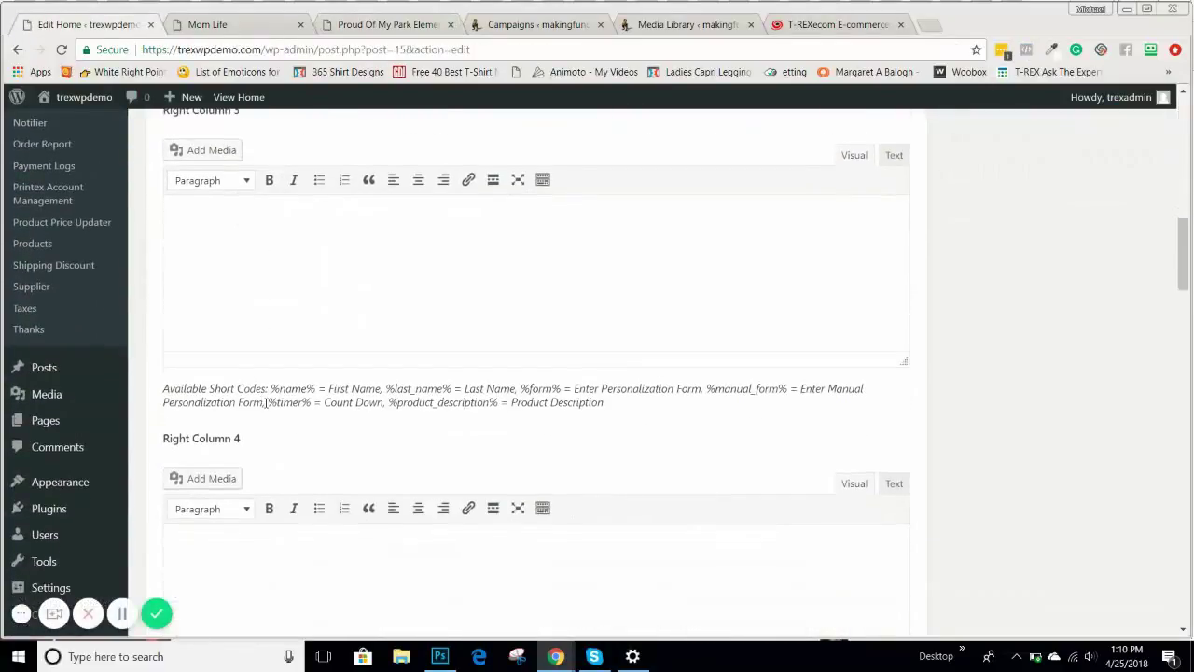
scroll(269, 409, down, 2)
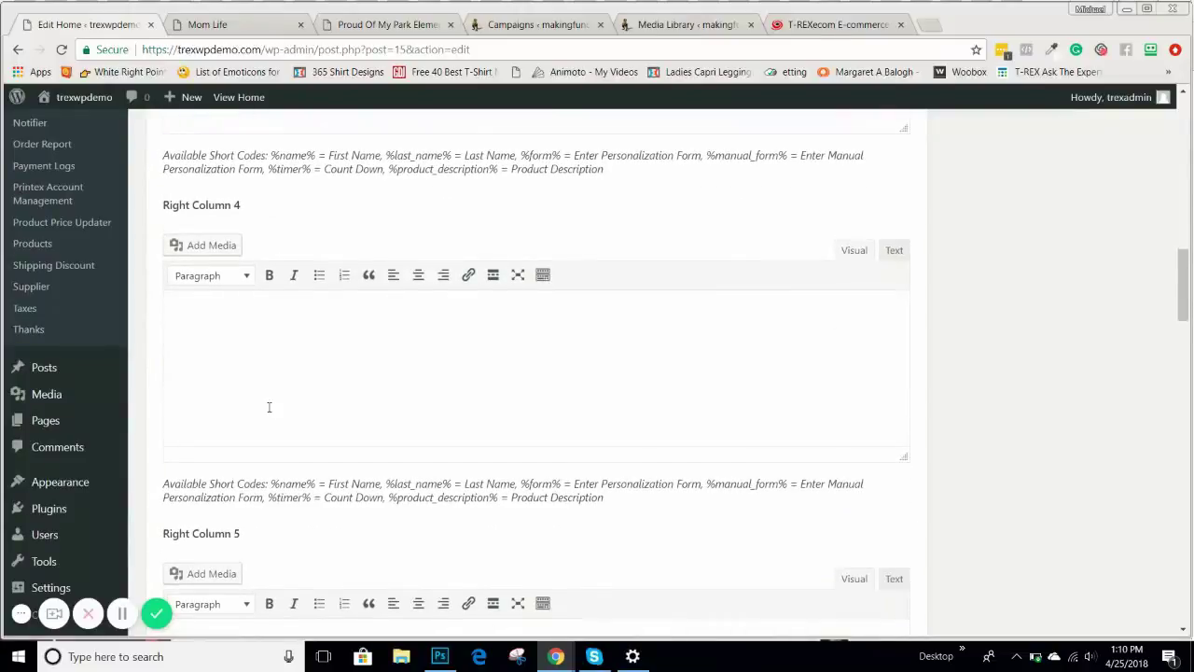
click(216, 22)
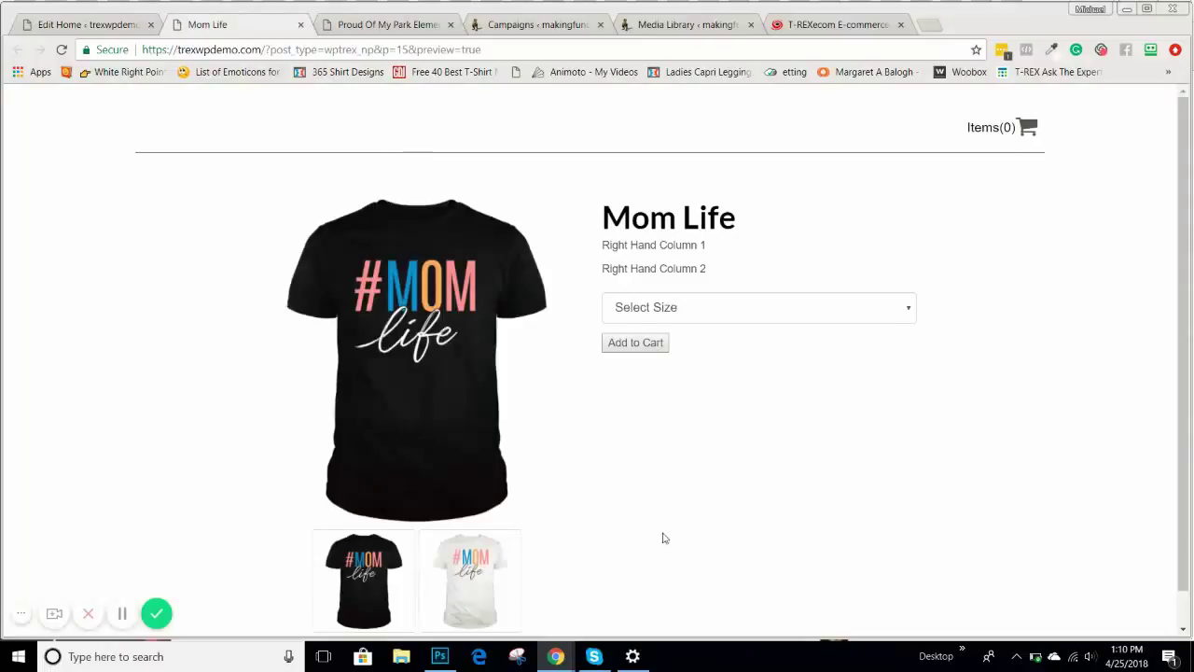
click(84, 26)
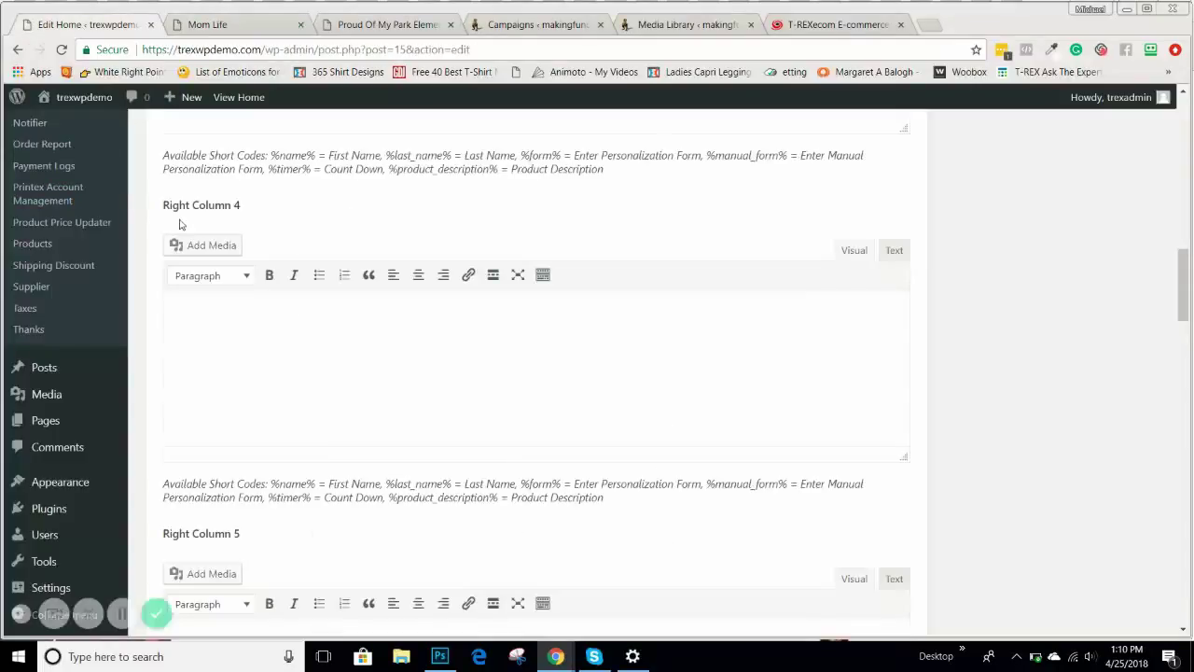
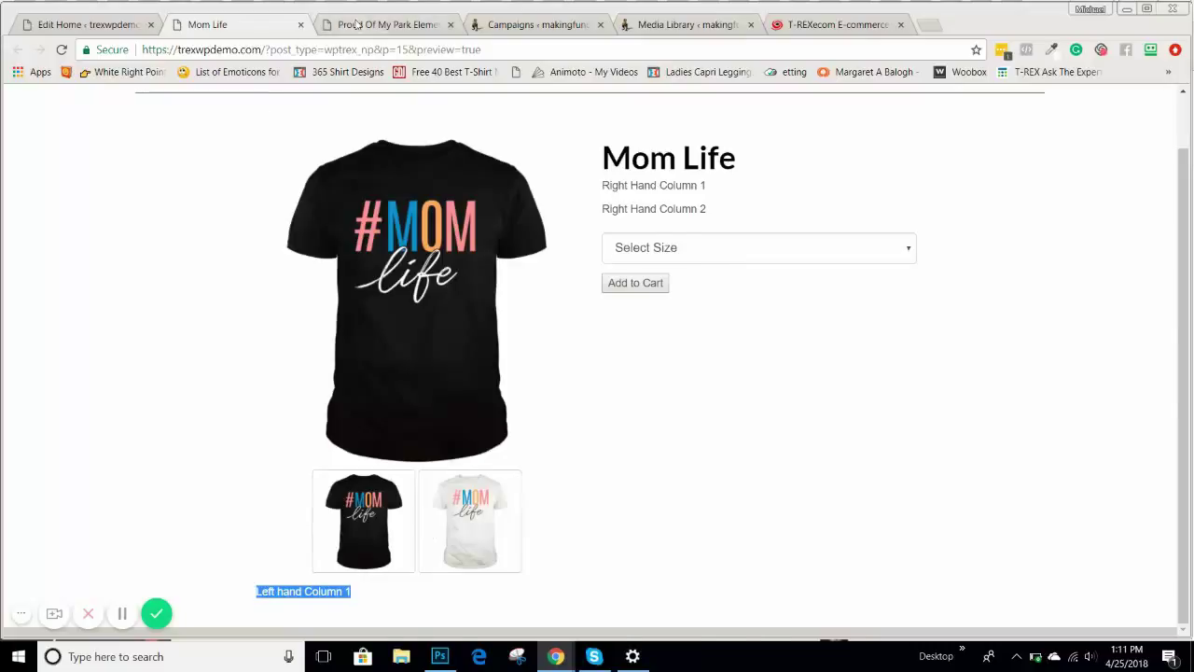
- Following the product description on the sample mugs page, replace the campaign's "Left hand Column 1" text with the %product_description% short code
click(347, 28)
scroll(214, 341, down, 4)
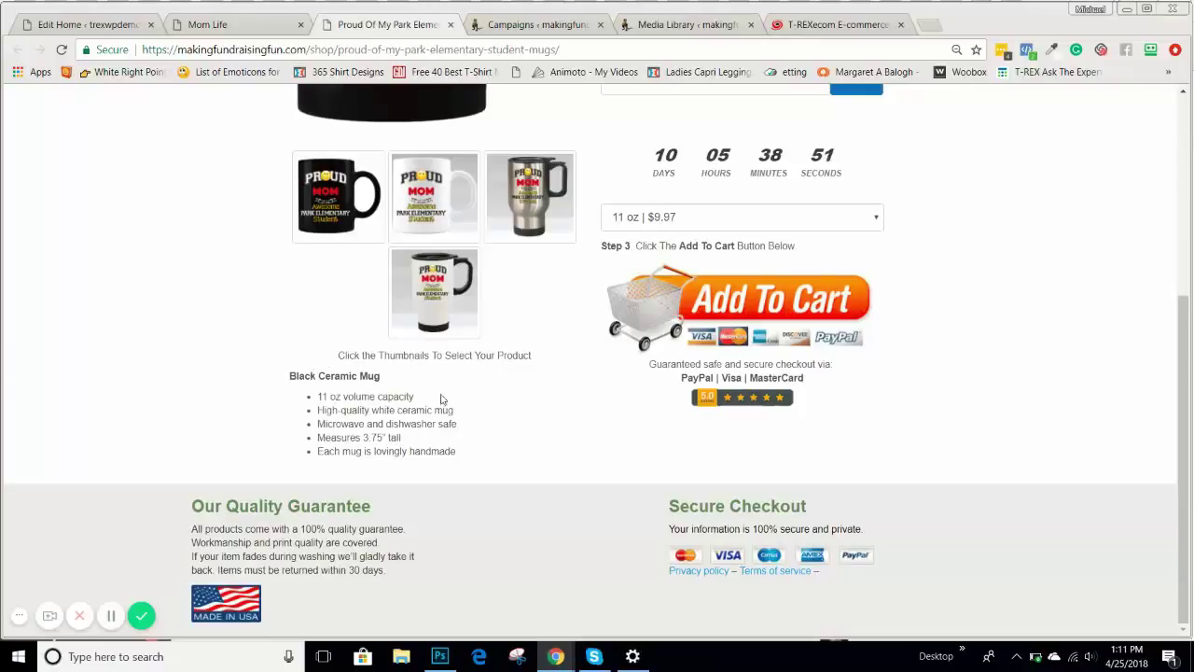
click(110, 26)
scroll(382, 354, down, 17)
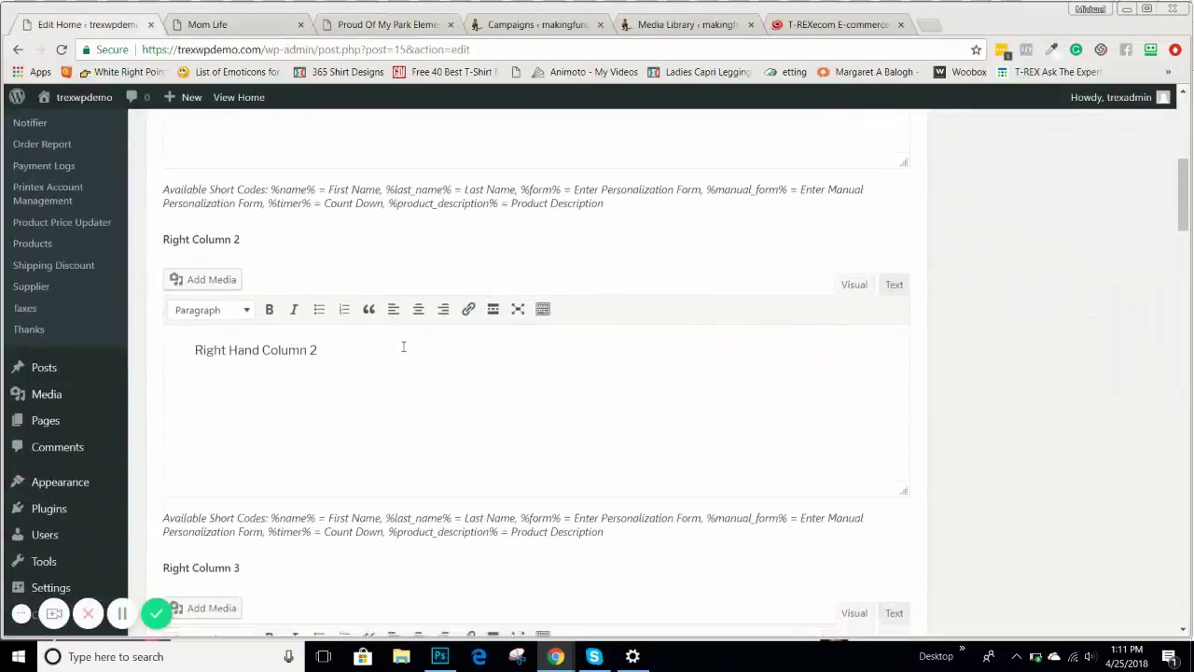
scroll(417, 346, down, 4)
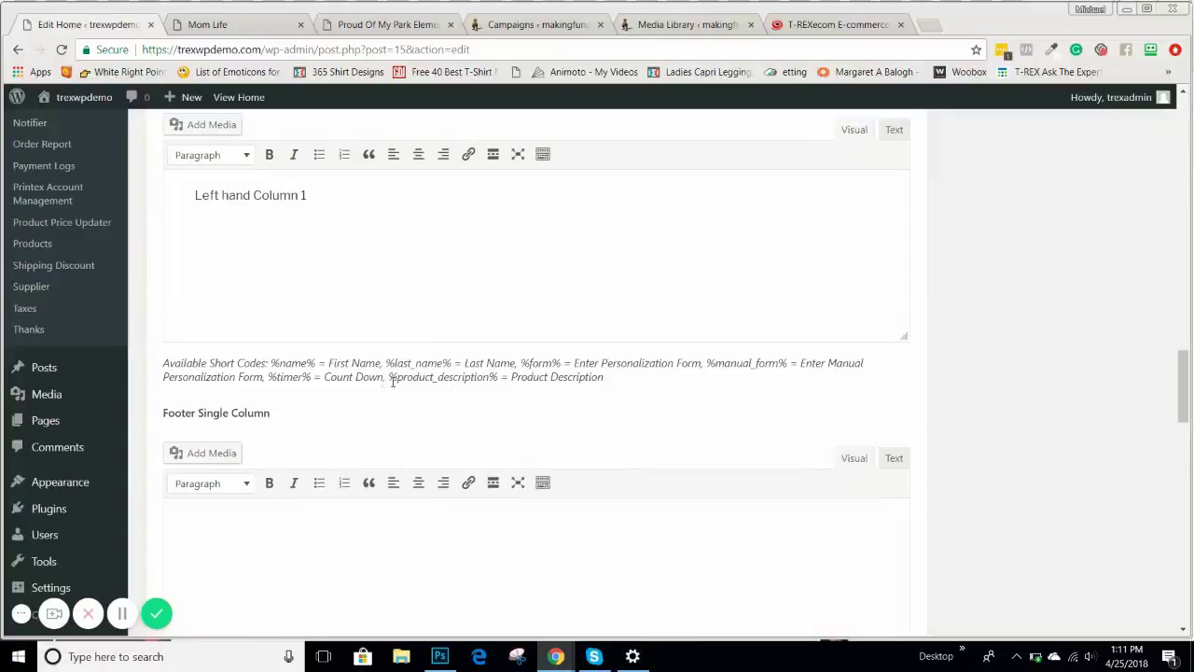
drag(389, 377, 502, 377)
key(ctrl+c)
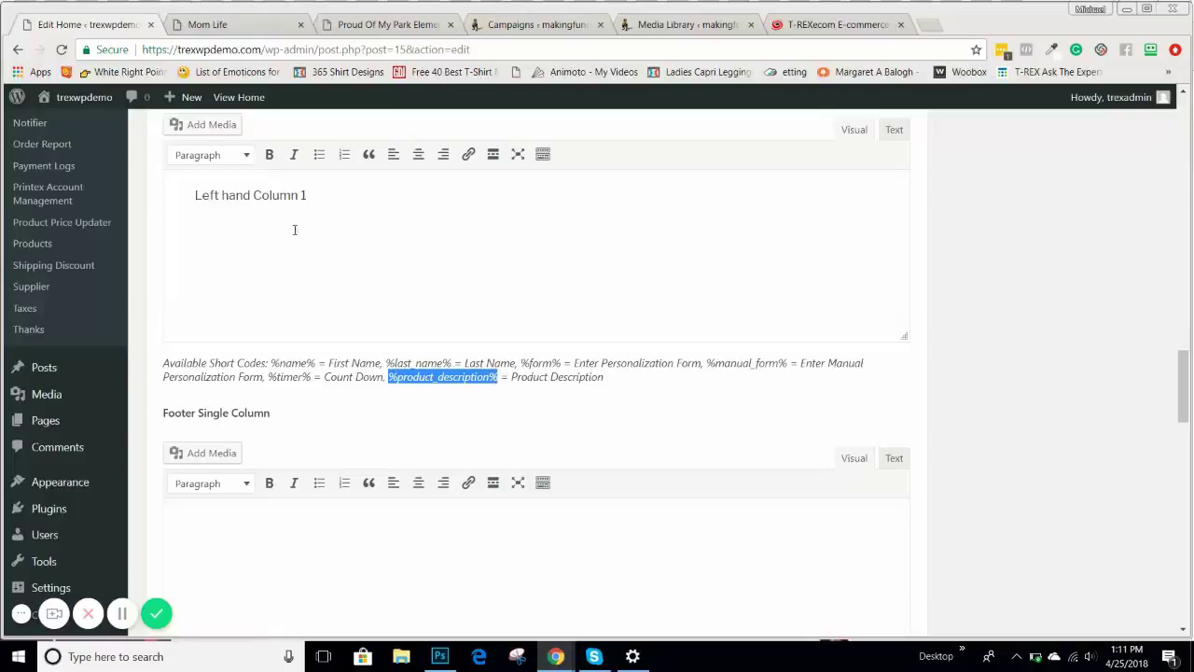
drag(253, 195, 191, 195)
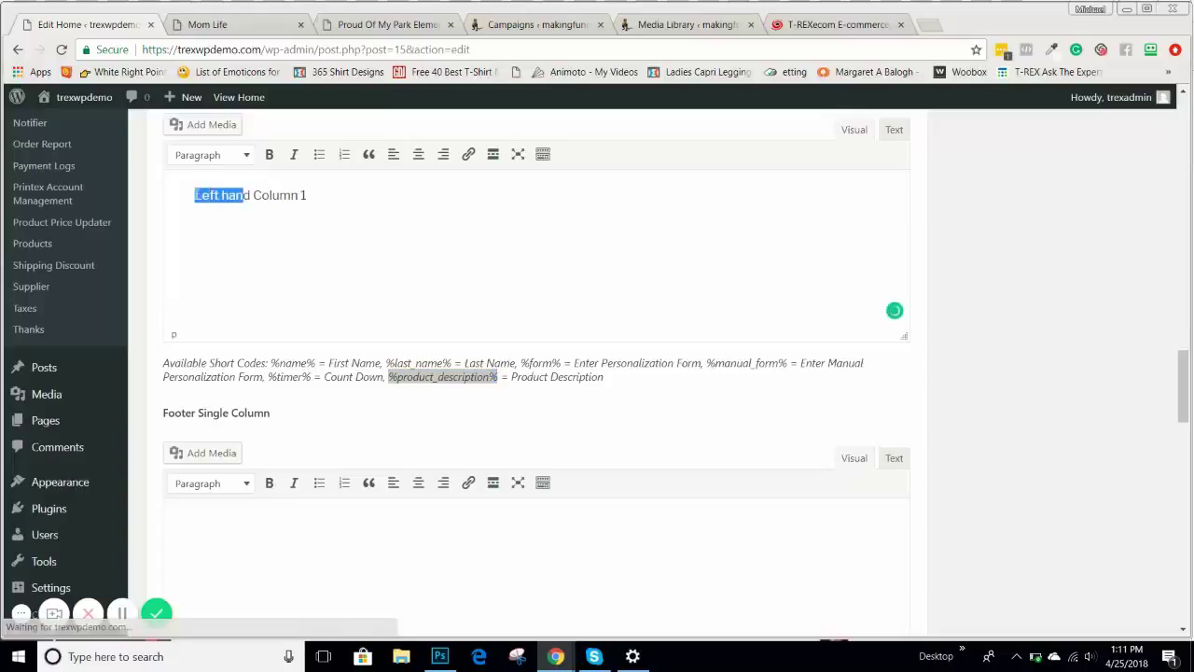
click(183, 195)
drag(353, 195, 192, 195)
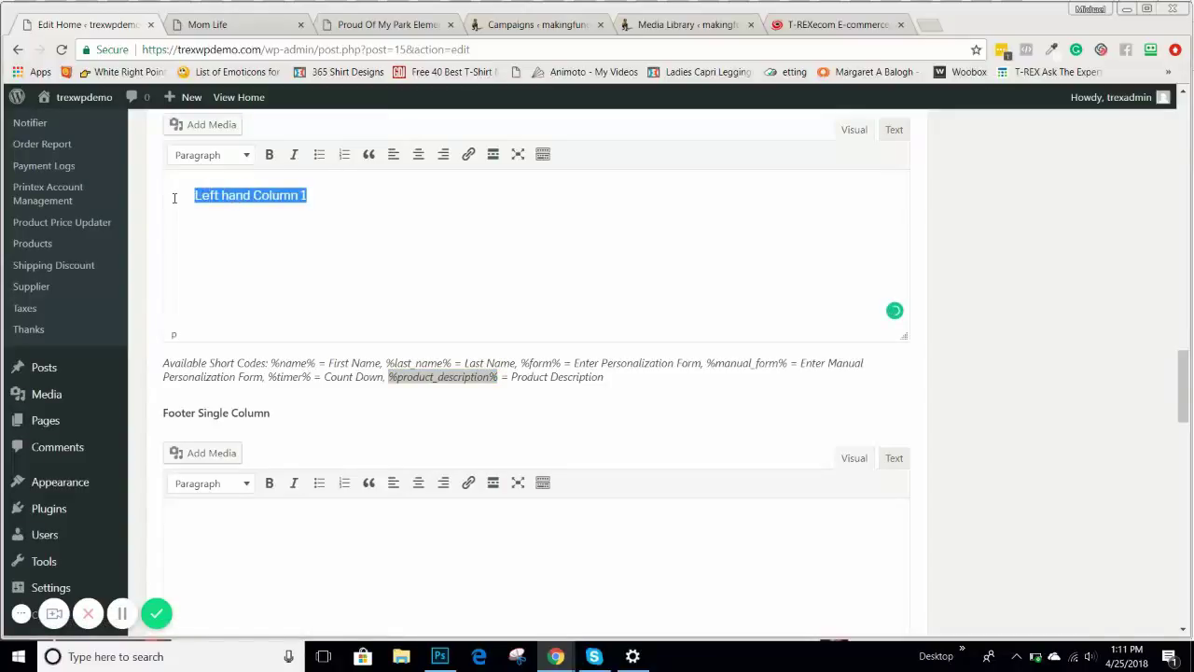
key(ctrl+v)
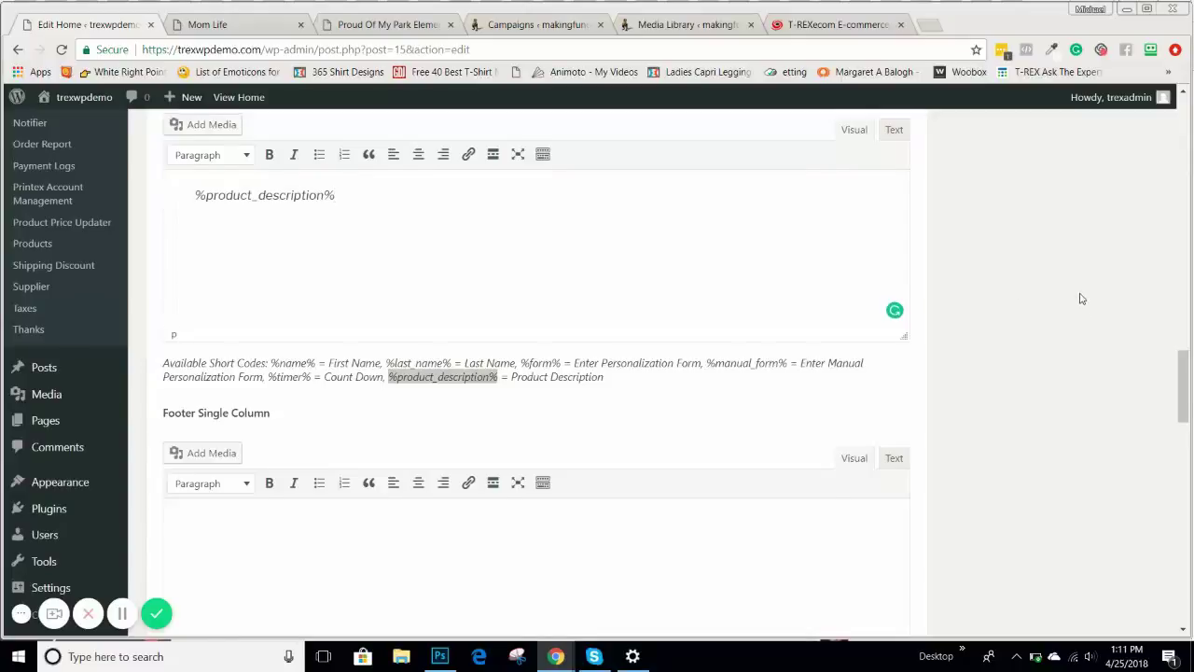
- Save the Mom Life campaign draft with the product description short code and reload its preview page
scroll(1082, 291, up, 5)
scroll(1086, 292, down, 5)
scroll(1024, 248, up, 15)
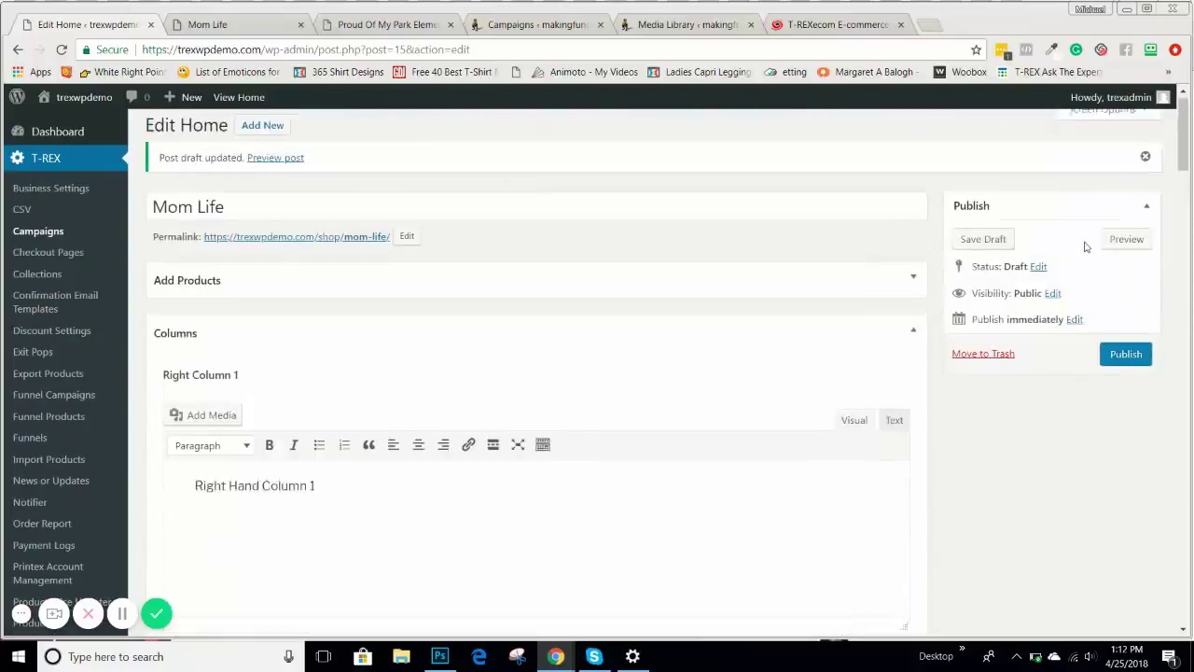
click(984, 252)
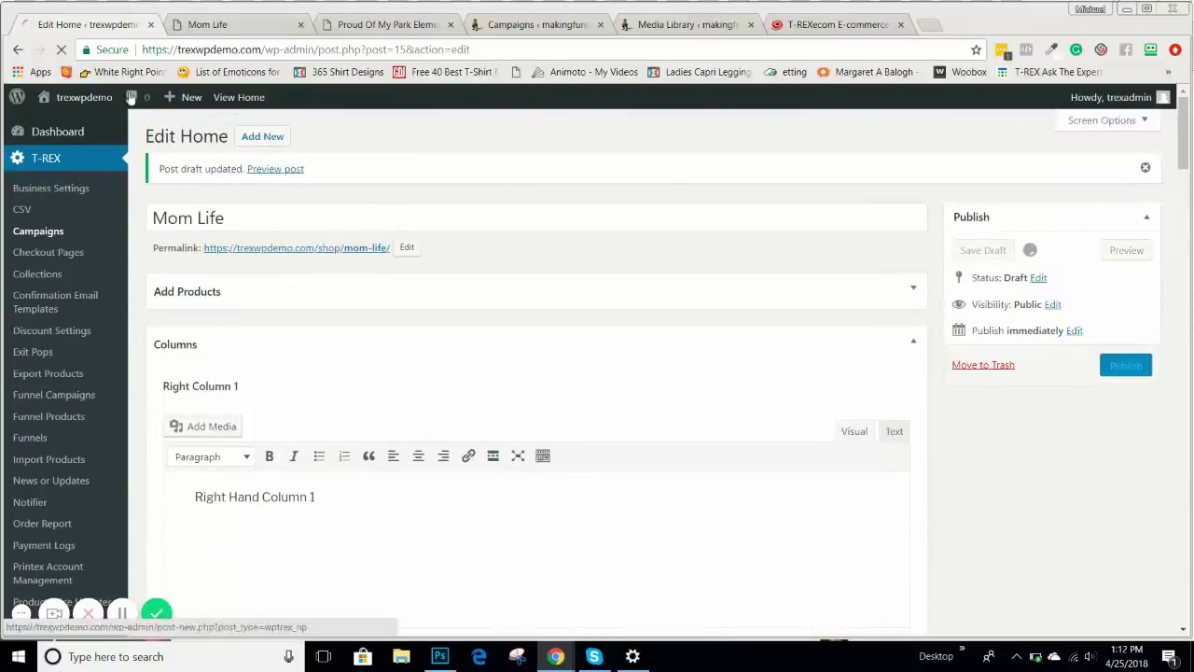
click(205, 26)
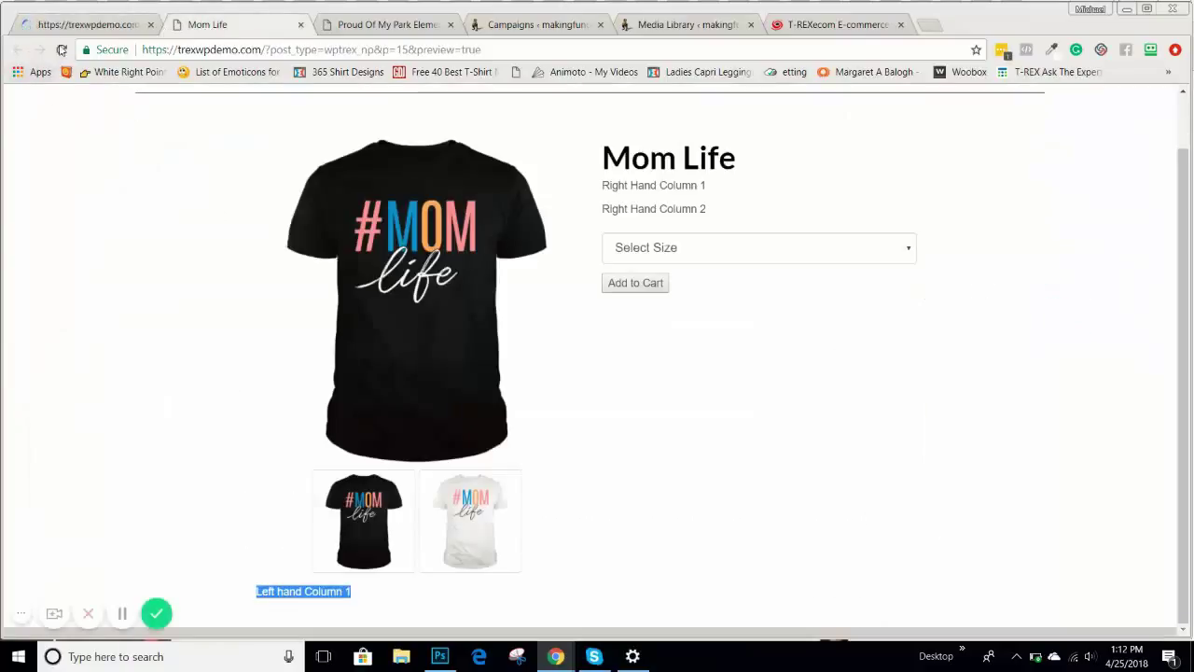
click(61, 49)
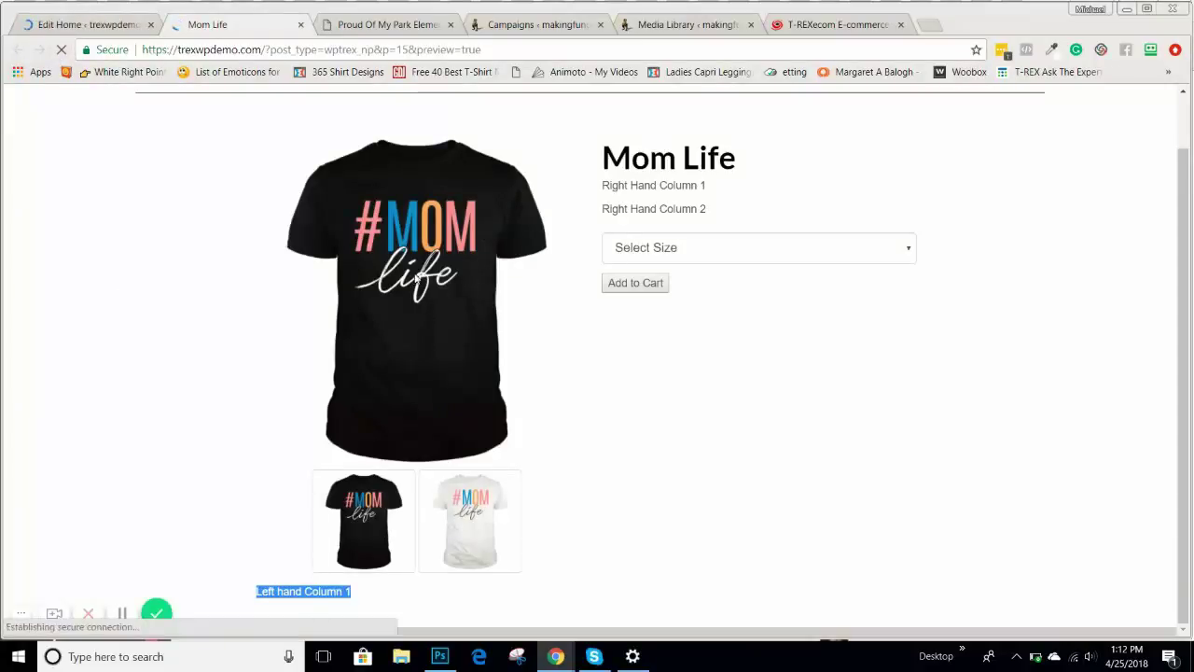
- Check the product description below the thumbnails in the preview for both the white and the black tee
scroll(422, 274, down, 1)
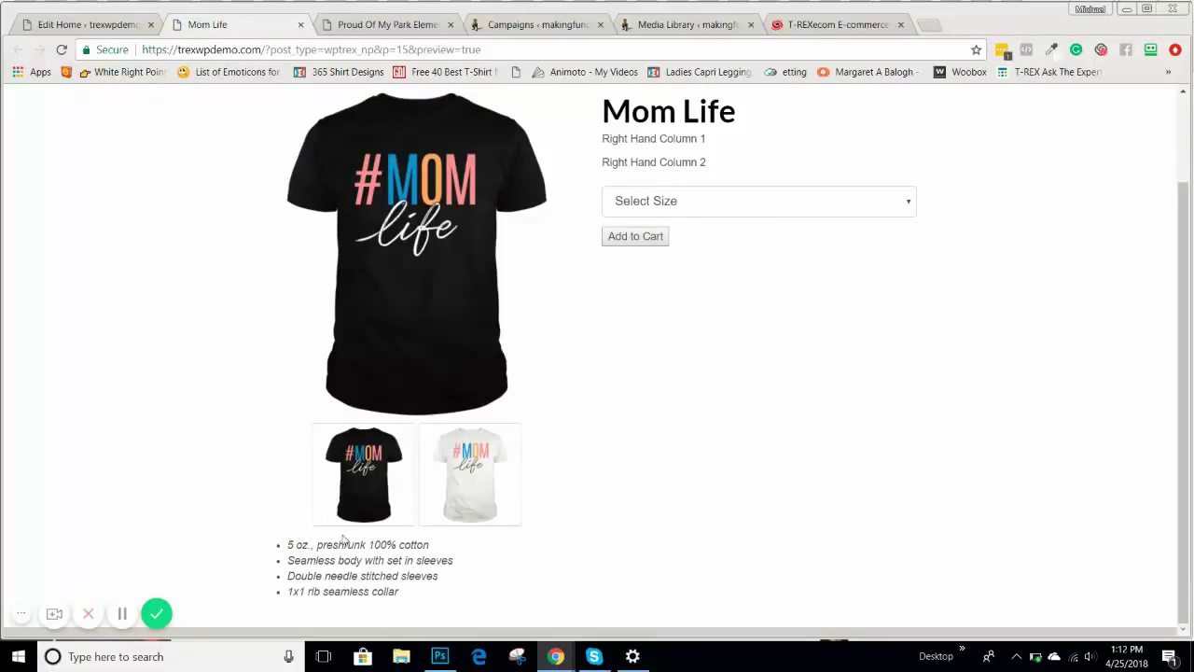
click(482, 466)
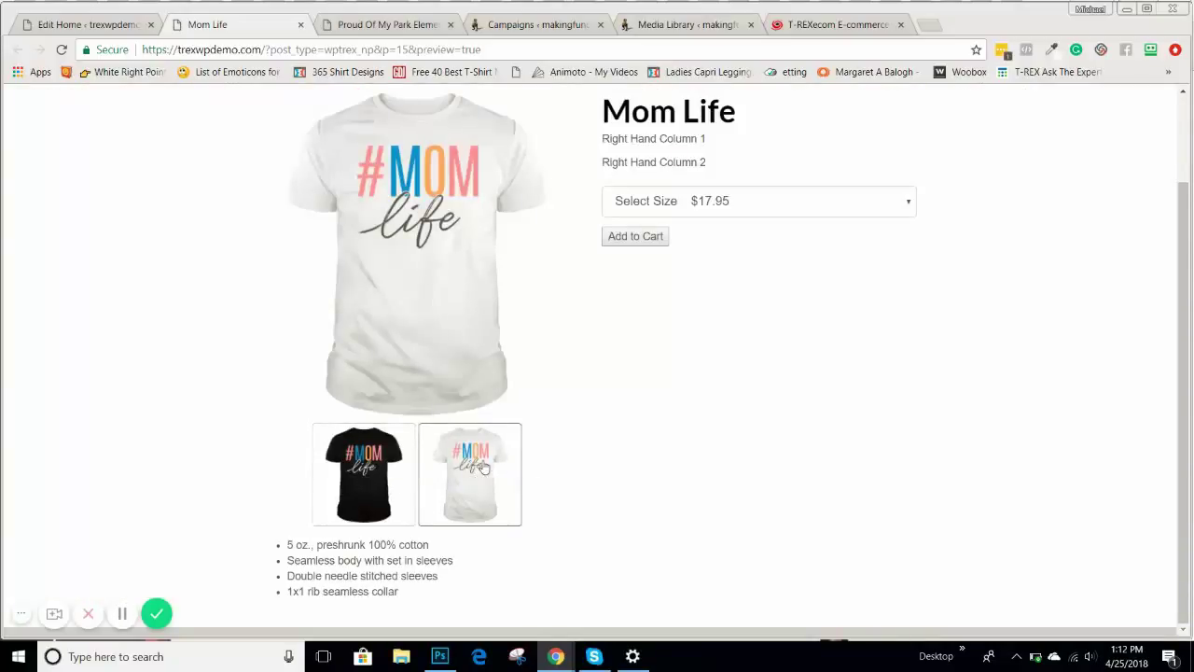
click(344, 484)
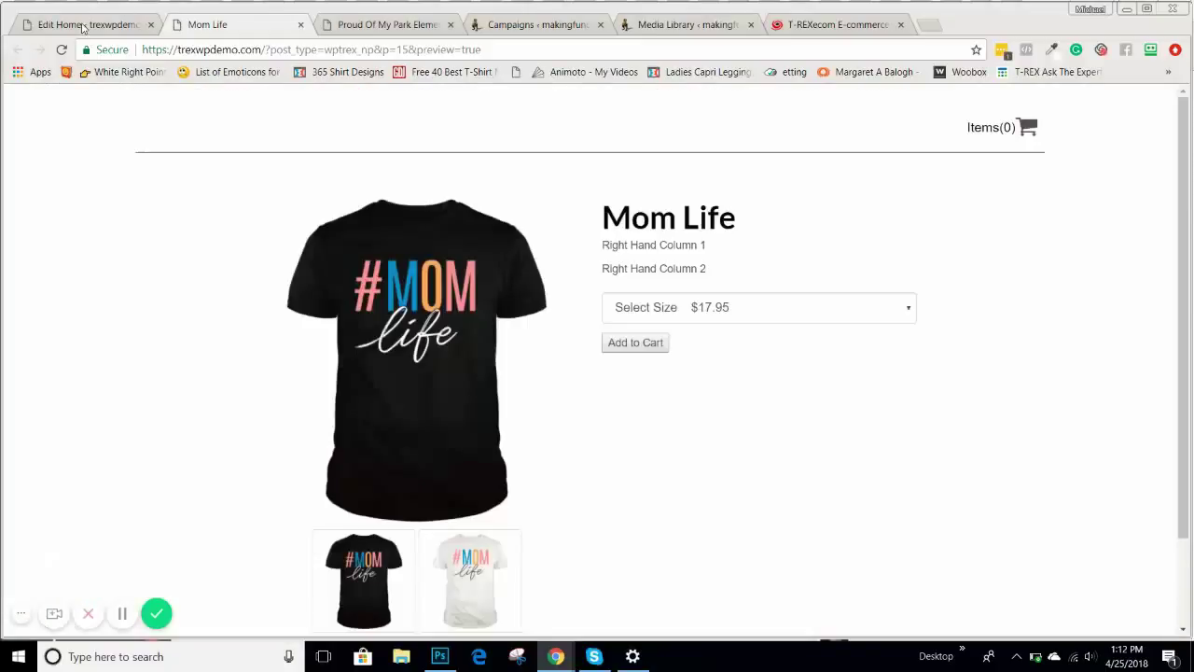
- Review the remaining column sections in the Mom Life campaign editor down to Footer Single Column
click(82, 25)
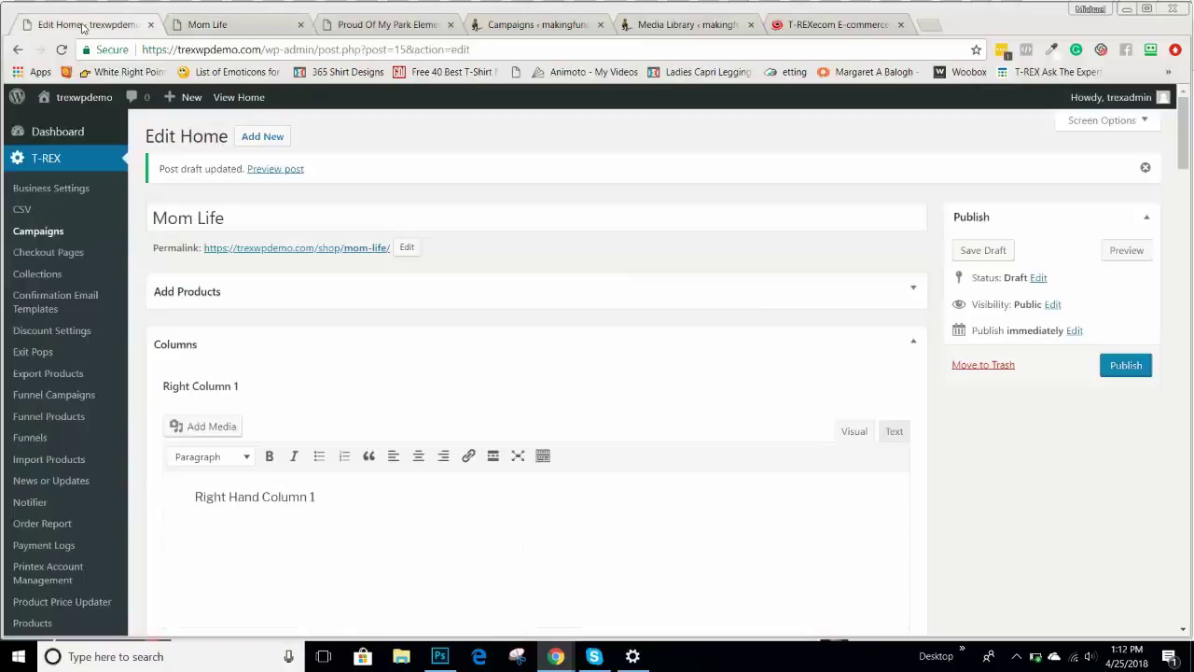
scroll(222, 313, down, 6)
scroll(221, 314, down, 7)
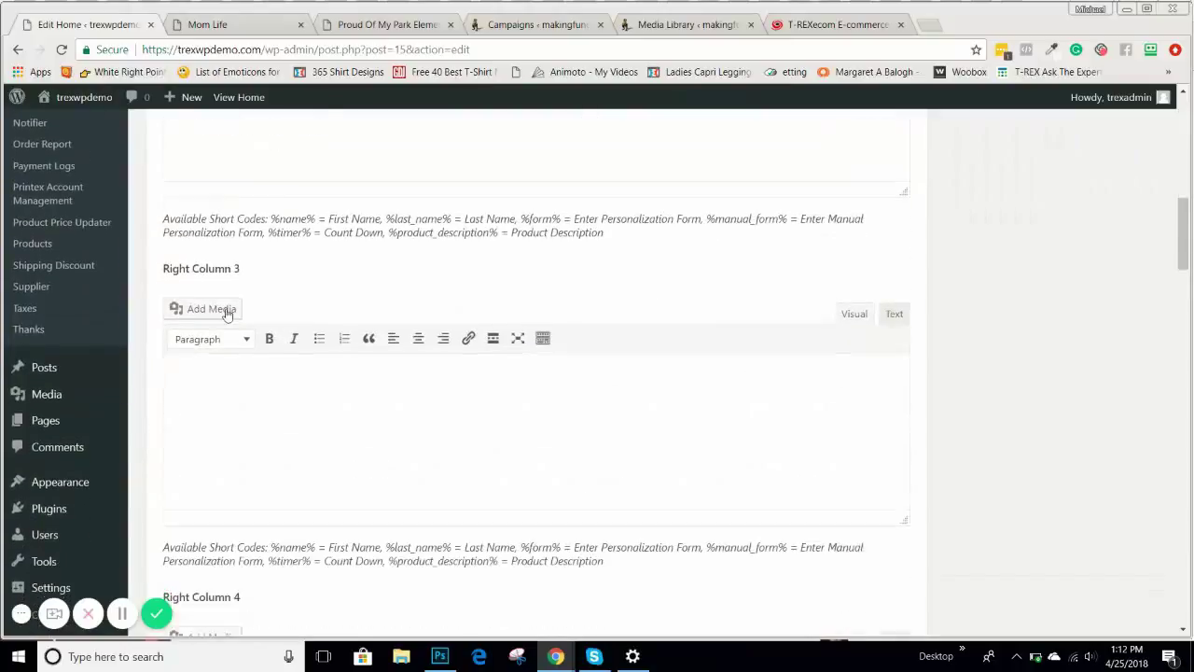
scroll(244, 322, down, 5)
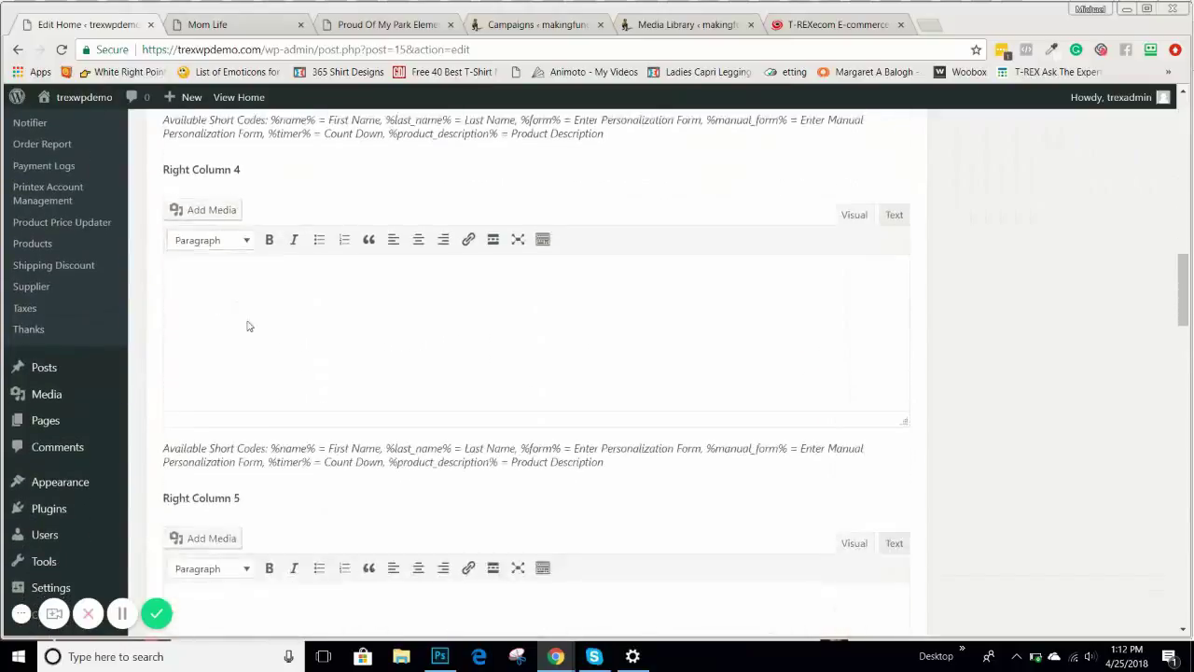
scroll(254, 322, down, 4)
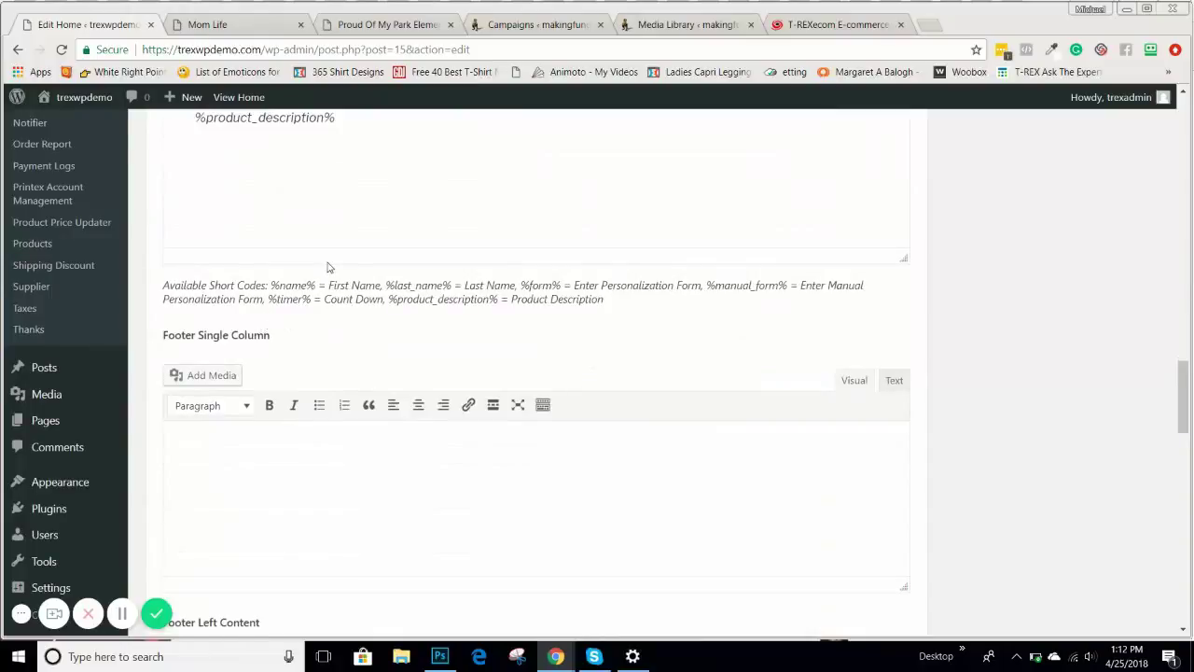
- Move the sample site's Campaigns page ahead of the mugs page in the browser and examine the mugs page's footer
click(377, 24)
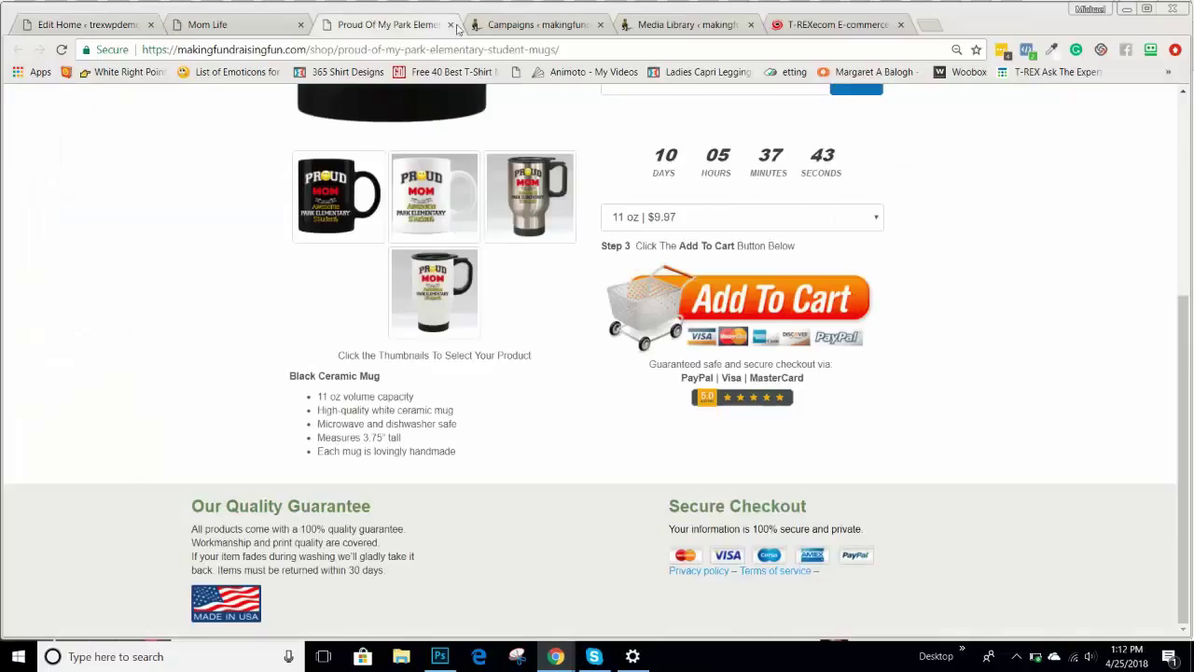
click(536, 25)
drag(543, 25, 392, 24)
click(536, 24)
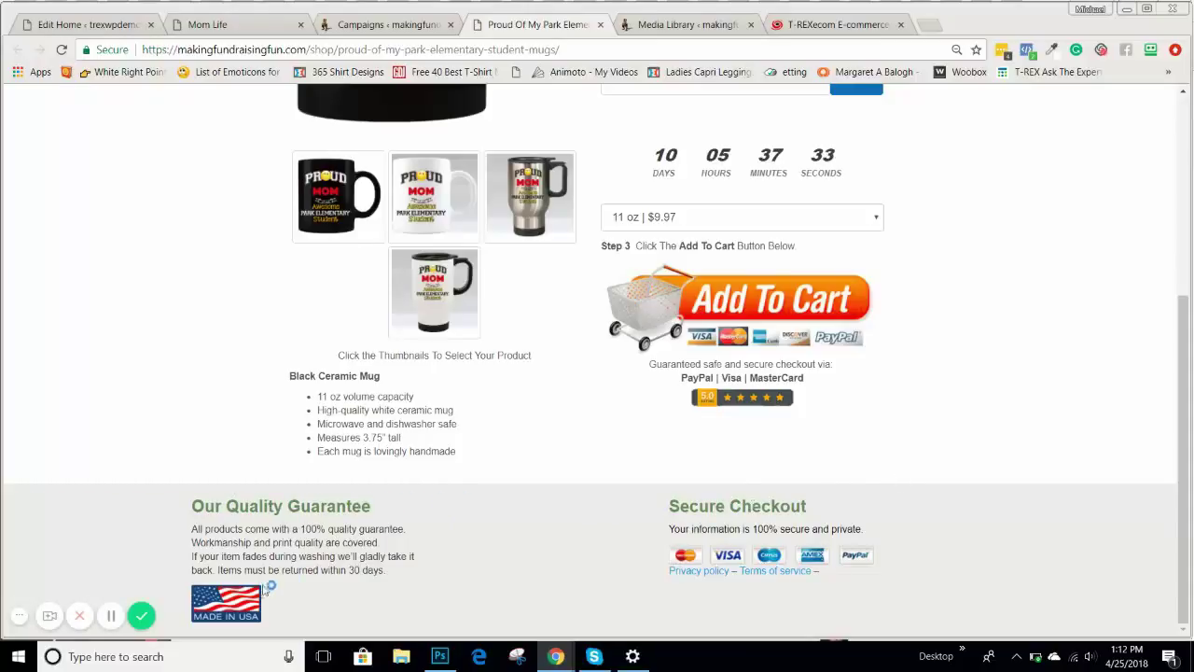
- Open the Proud Of My Park Elementary Student Mugs campaign for editing from the sample site's campaign list
click(382, 26)
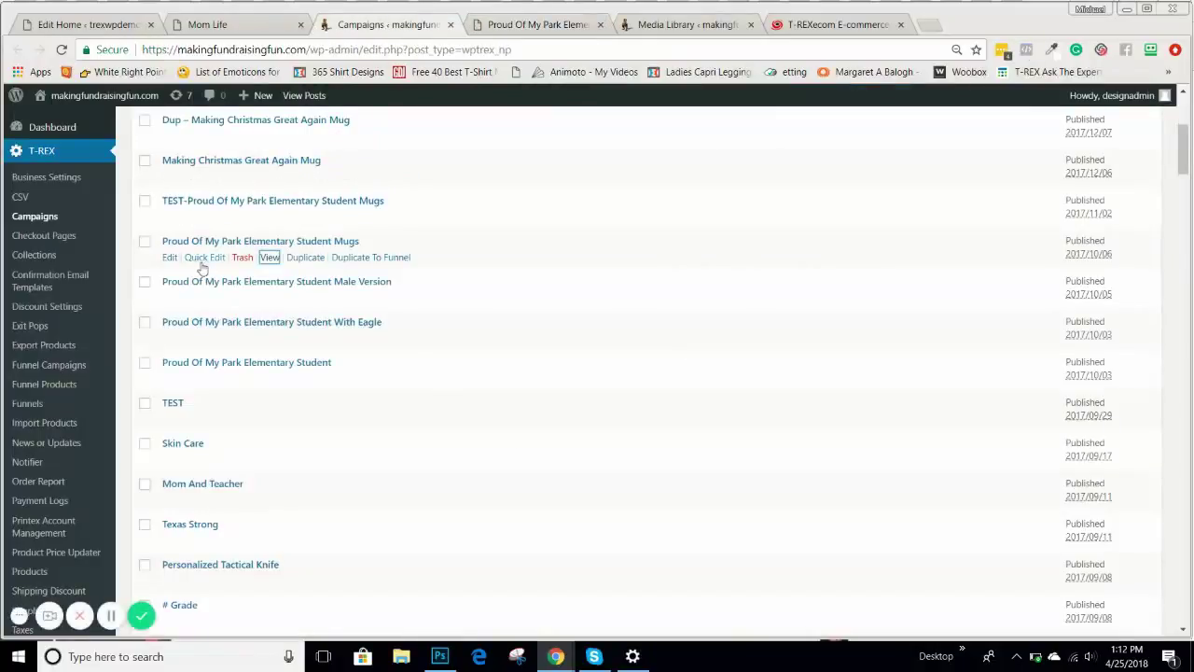
key(shift+Tab)
key(shift+Tab)
key(shift+Tab)
key(Return)
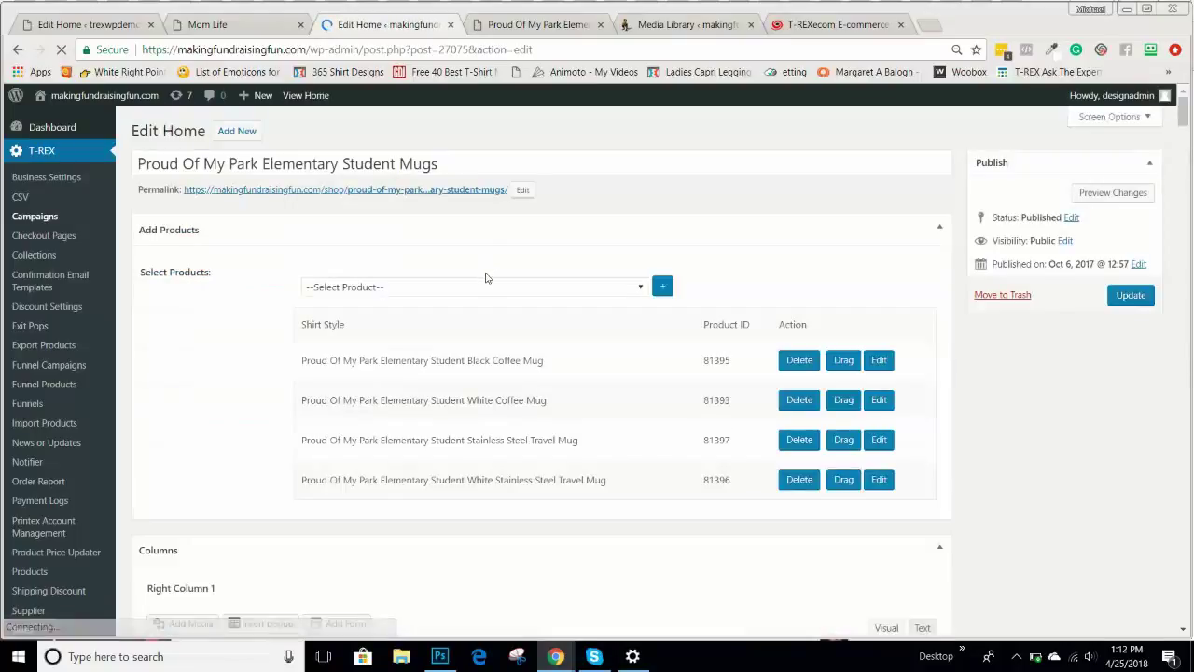
- Review the mugs campaign's column and footer sections in the editor, ending at Footer Single Column
scroll(209, 327, down, 10)
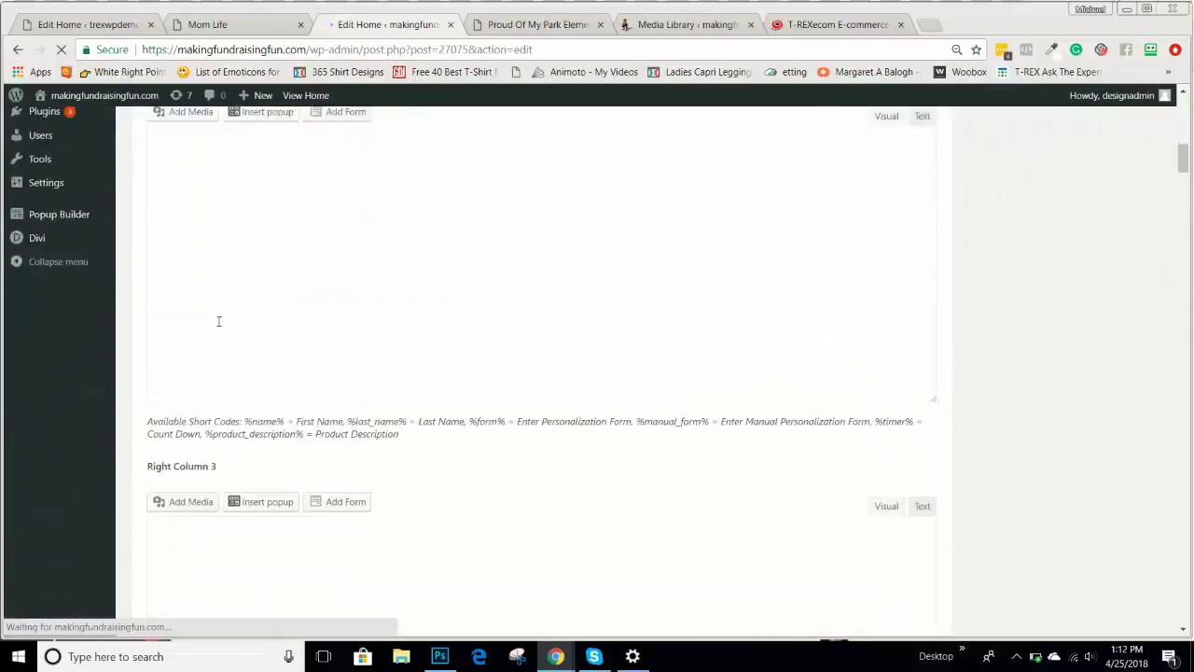
scroll(218, 321, down, 5)
scroll(224, 330, down, 3)
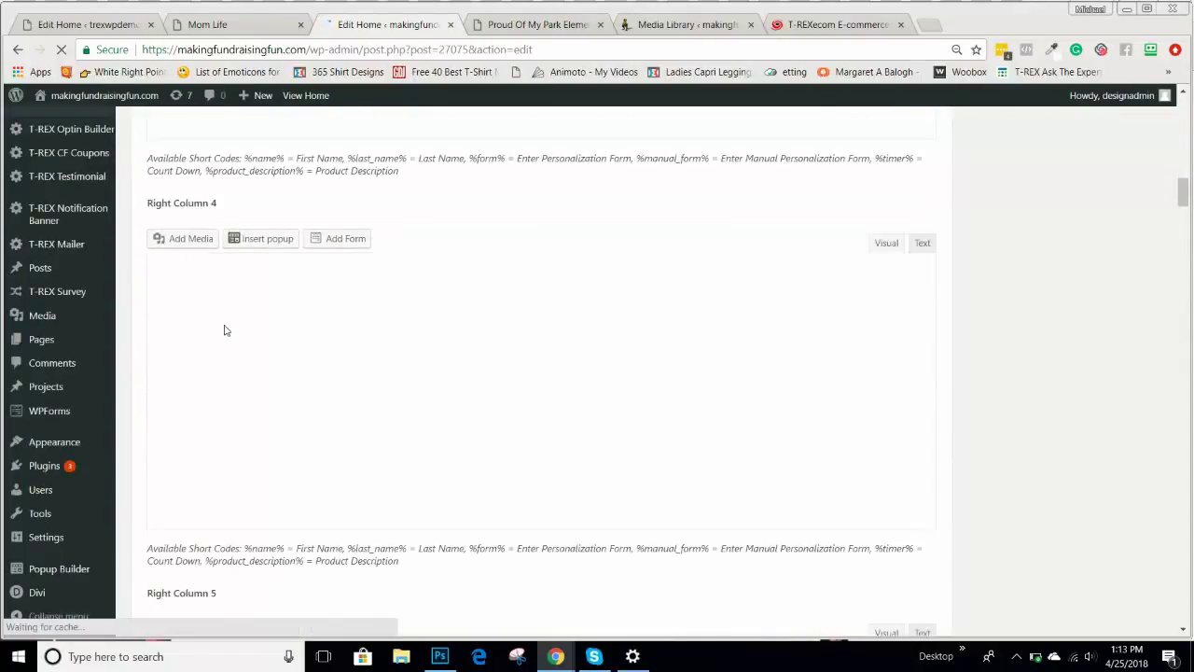
scroll(224, 330, down, 5)
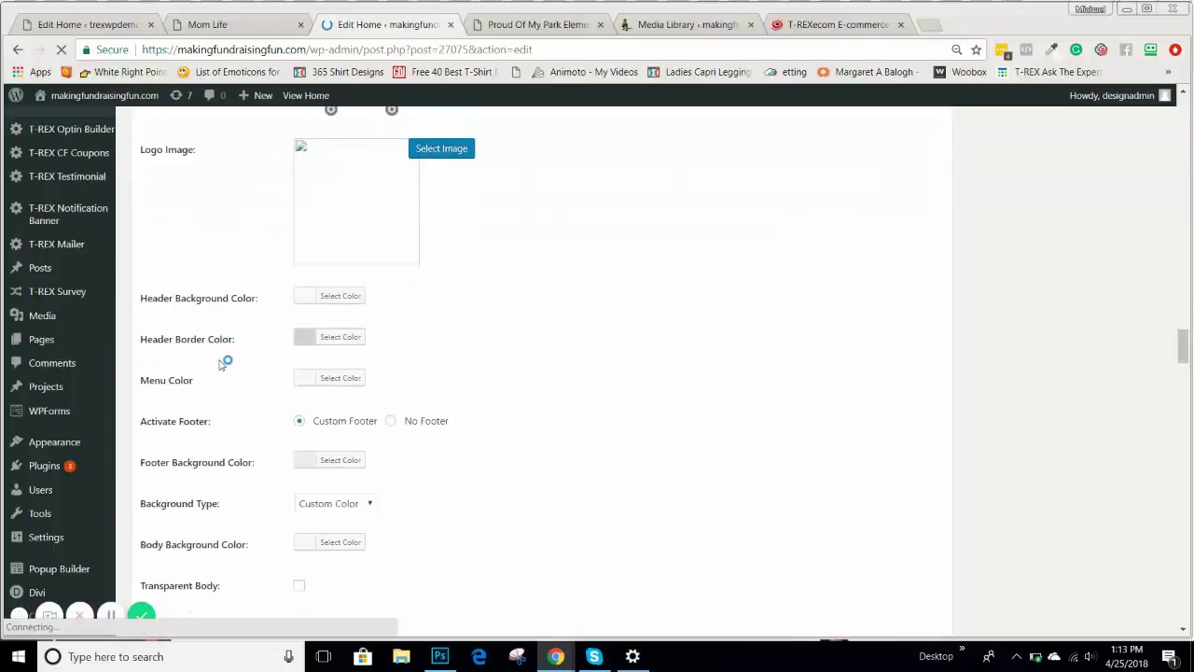
scroll(226, 359, up, 8)
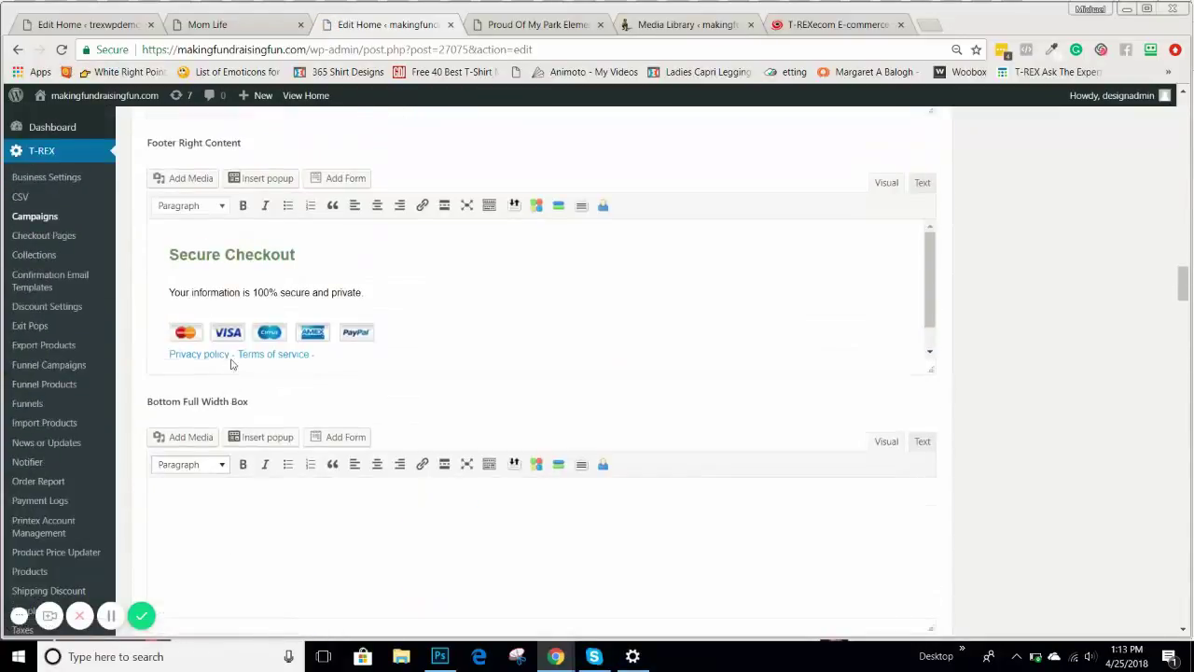
scroll(275, 340, up, 10)
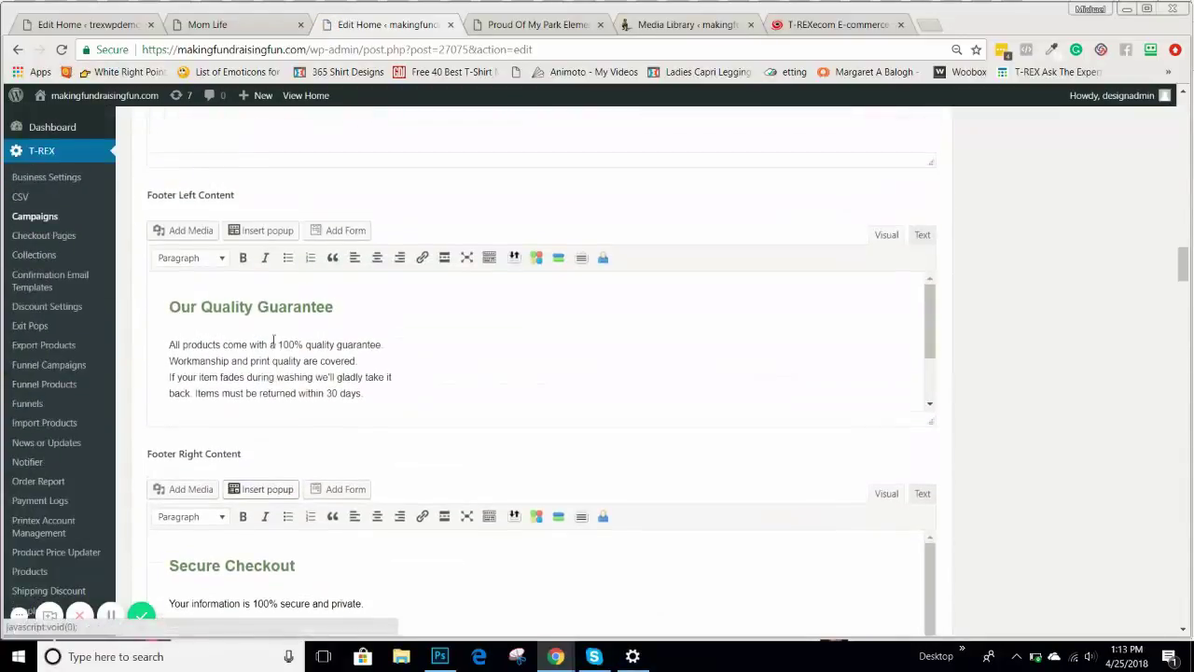
scroll(281, 339, up, 1)
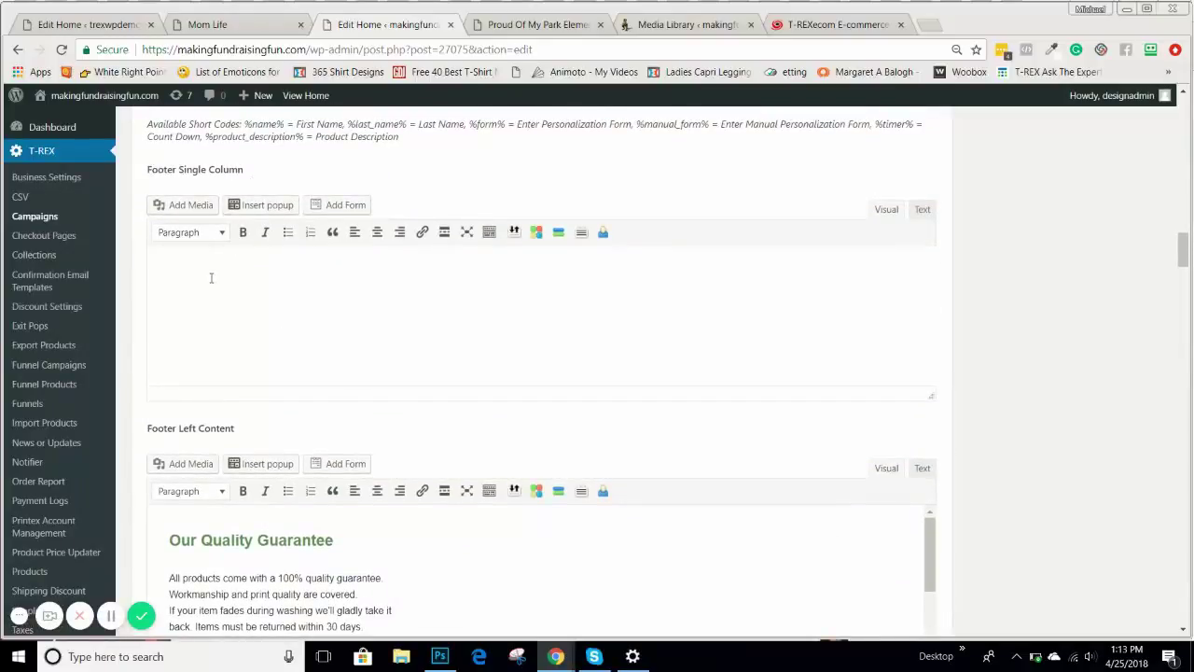
- Compare the mugs campaign's Footer Left Content with the Our Quality Guarantee text and Made in USA image on its published page
click(550, 25)
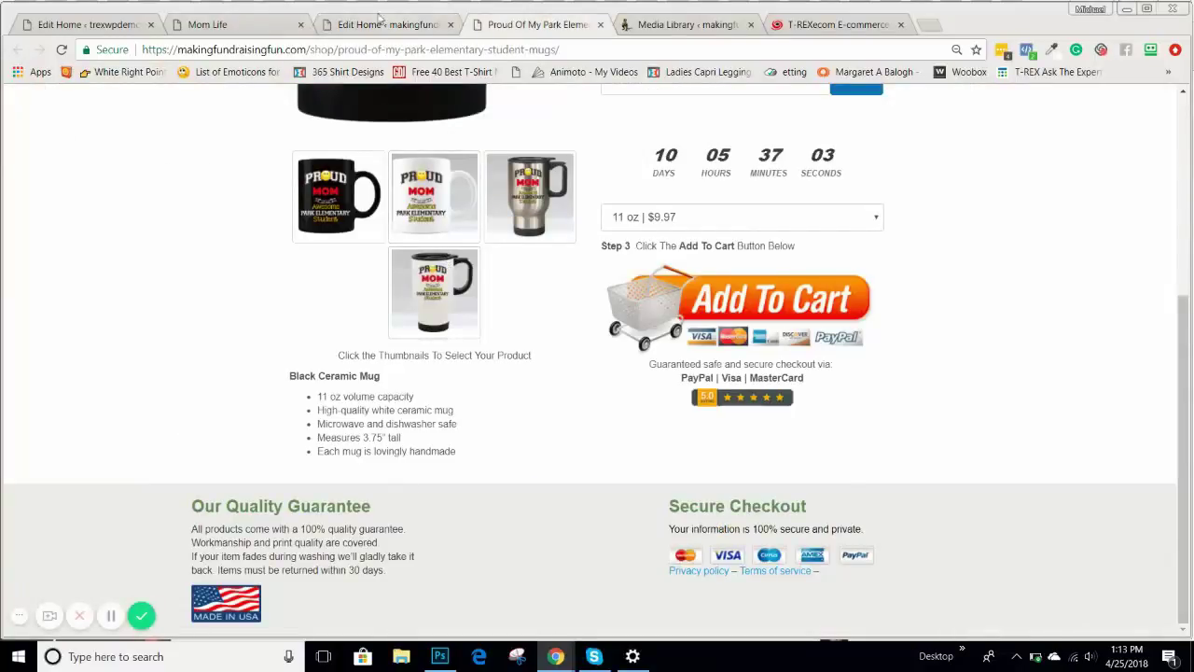
click(382, 24)
scroll(355, 230, down, 3)
scroll(354, 230, down, 1)
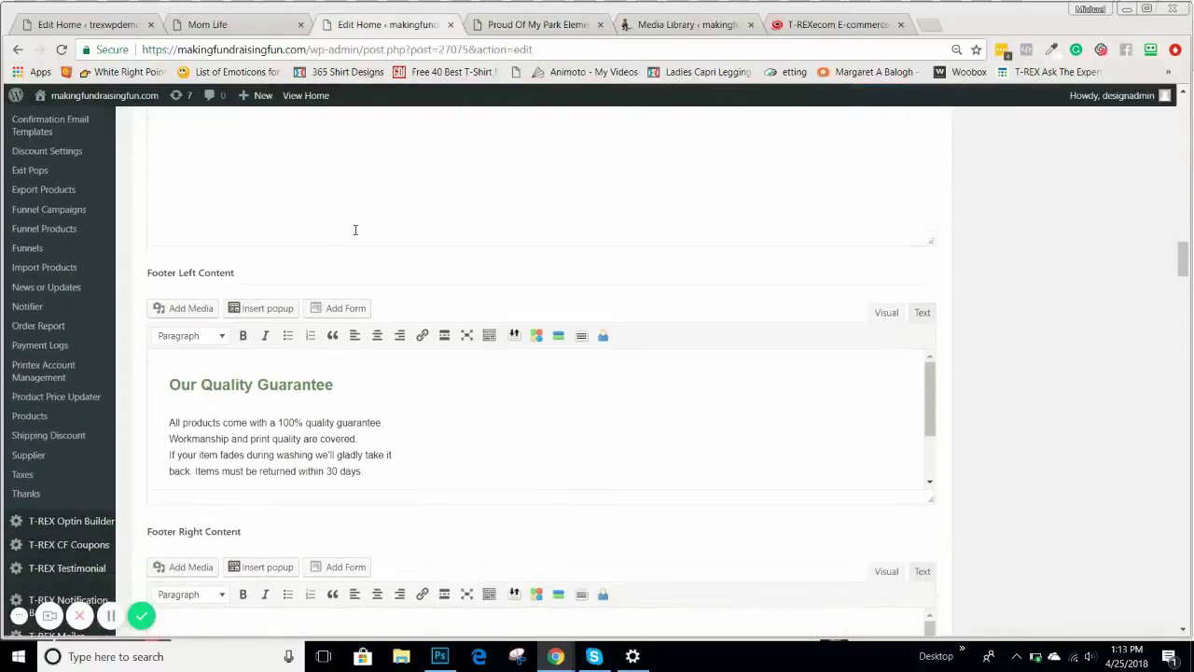
triple_click(338, 390)
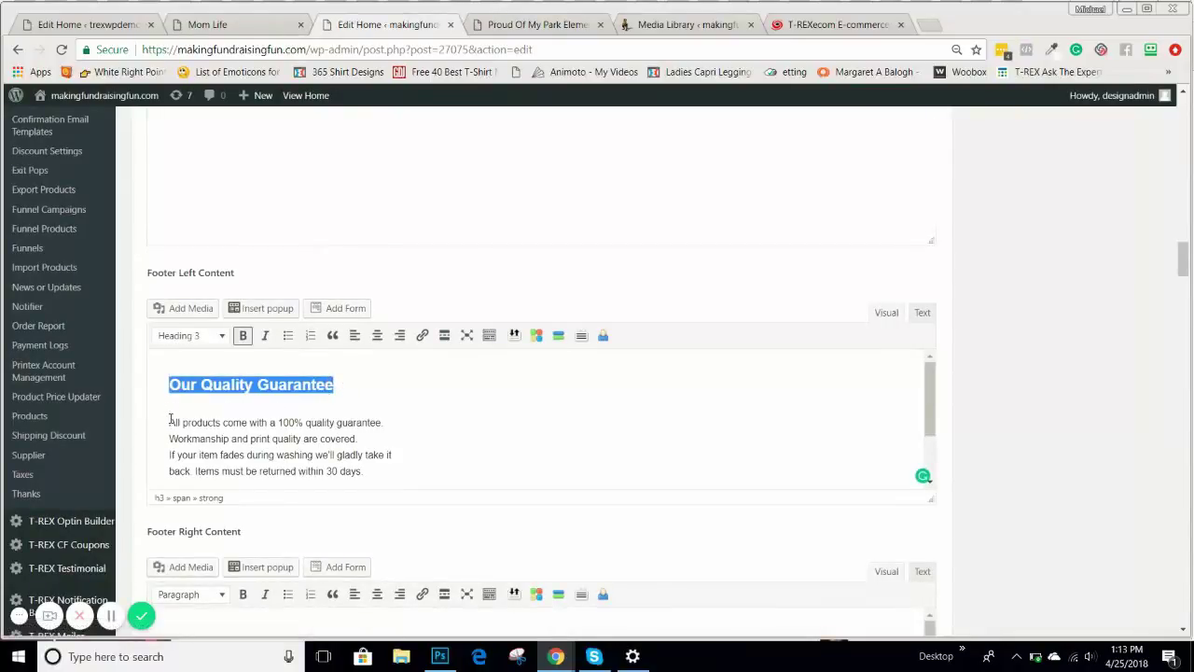
drag(170, 421, 386, 472)
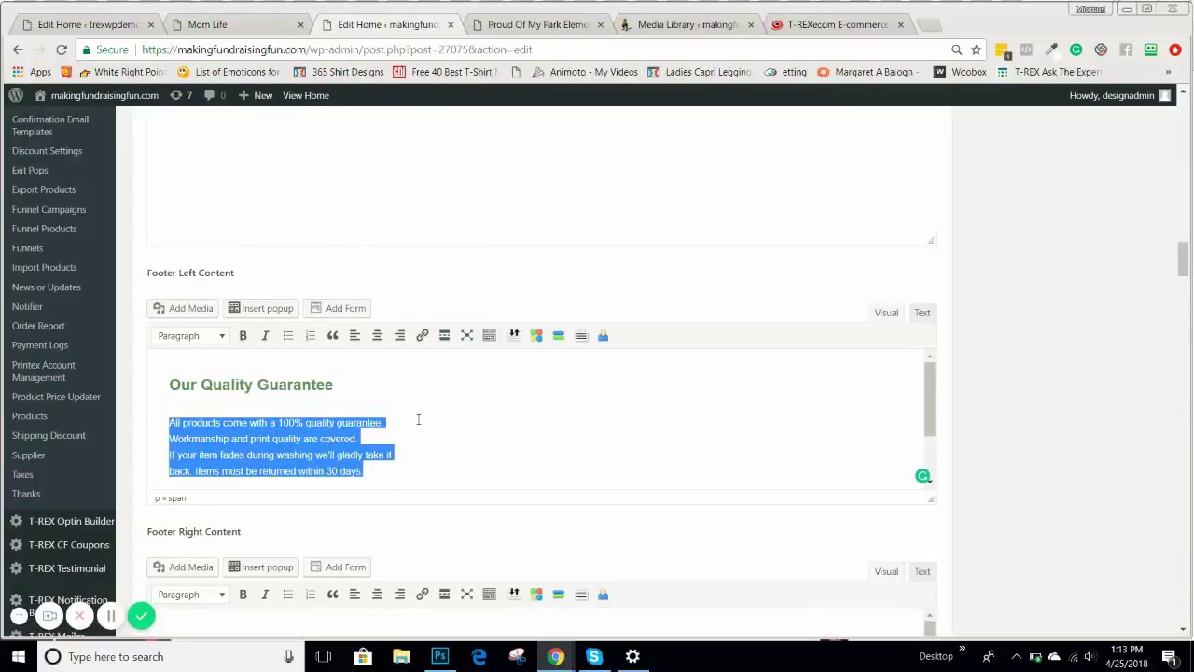
scroll(418, 419, down, 1)
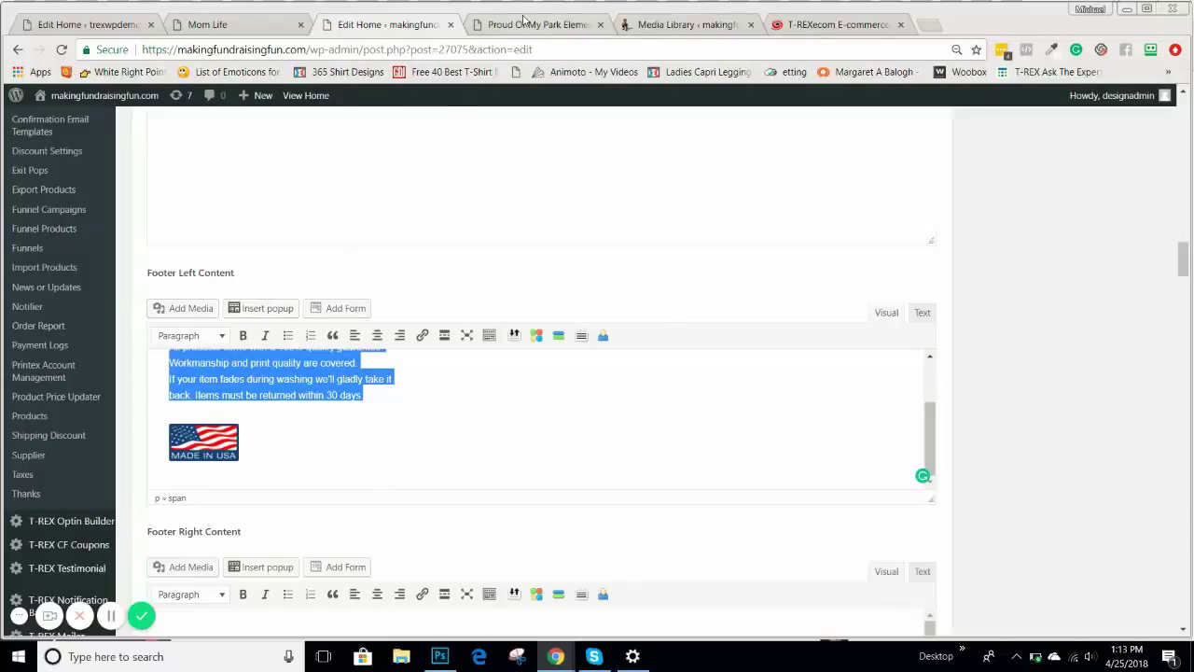
click(525, 24)
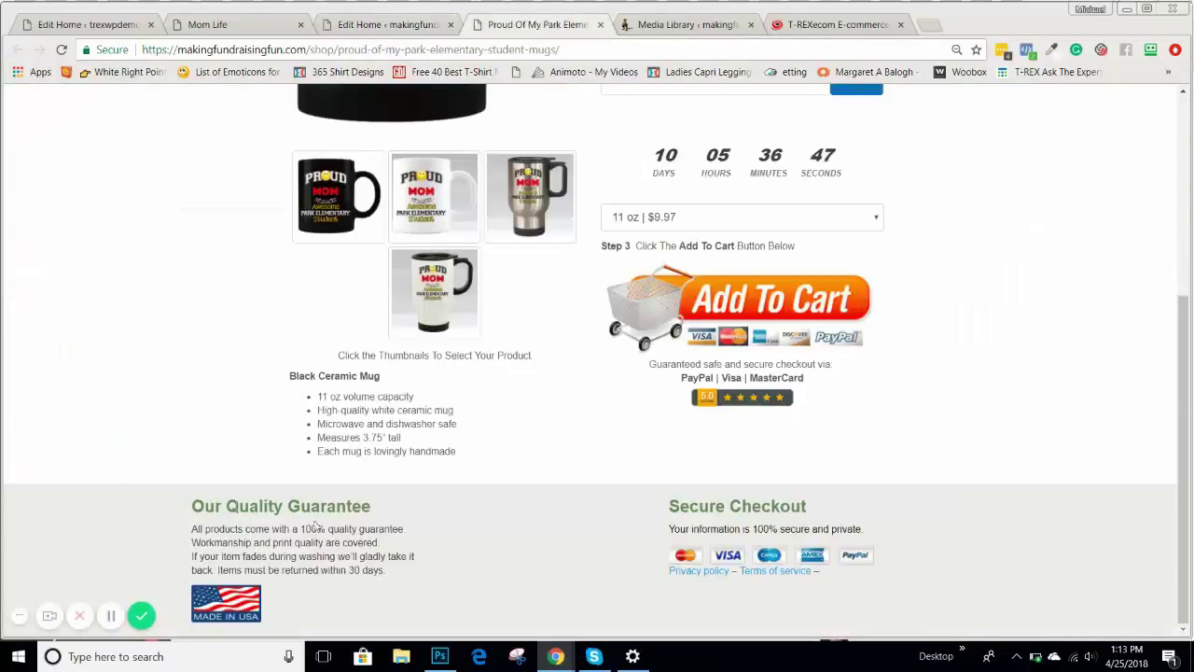
drag(194, 528, 385, 570)
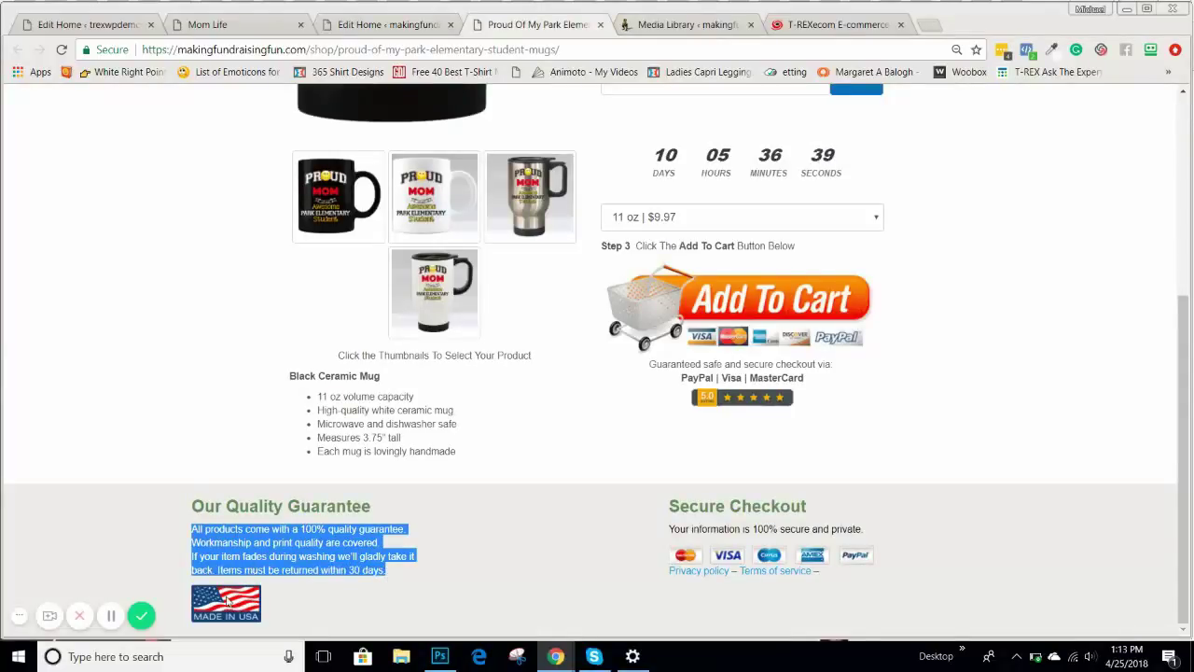
click(373, 25)
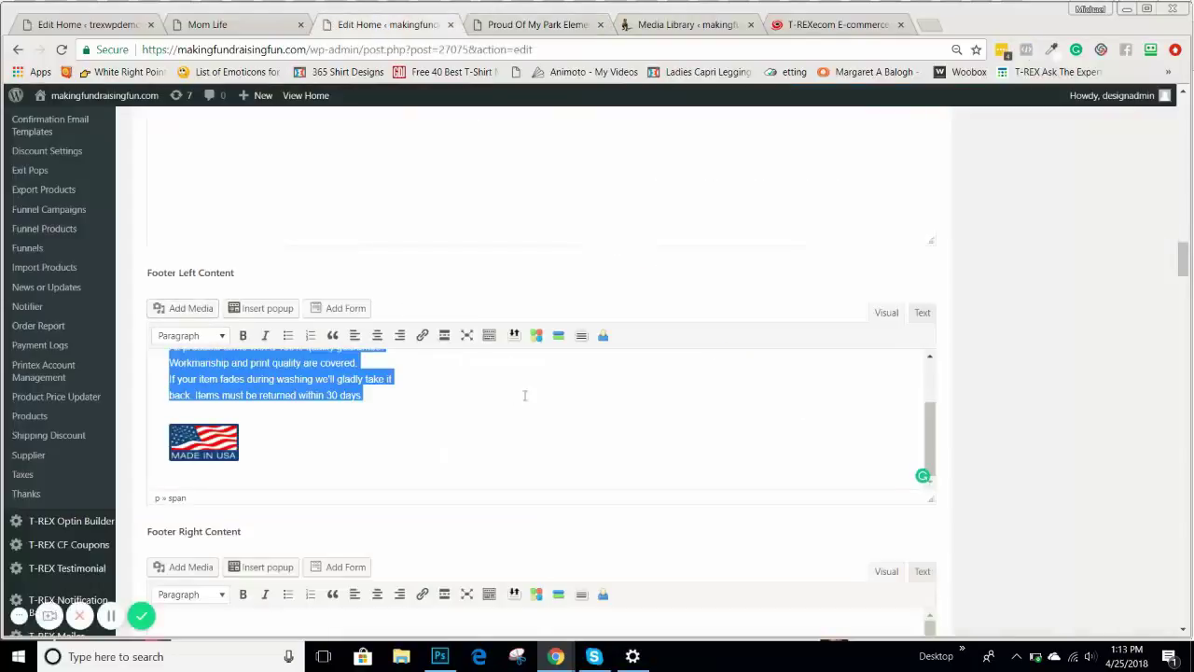
- Examine the HTML of the mugs campaign's Footer Left Content, including the heading's color code, and return to the visual view
click(921, 312)
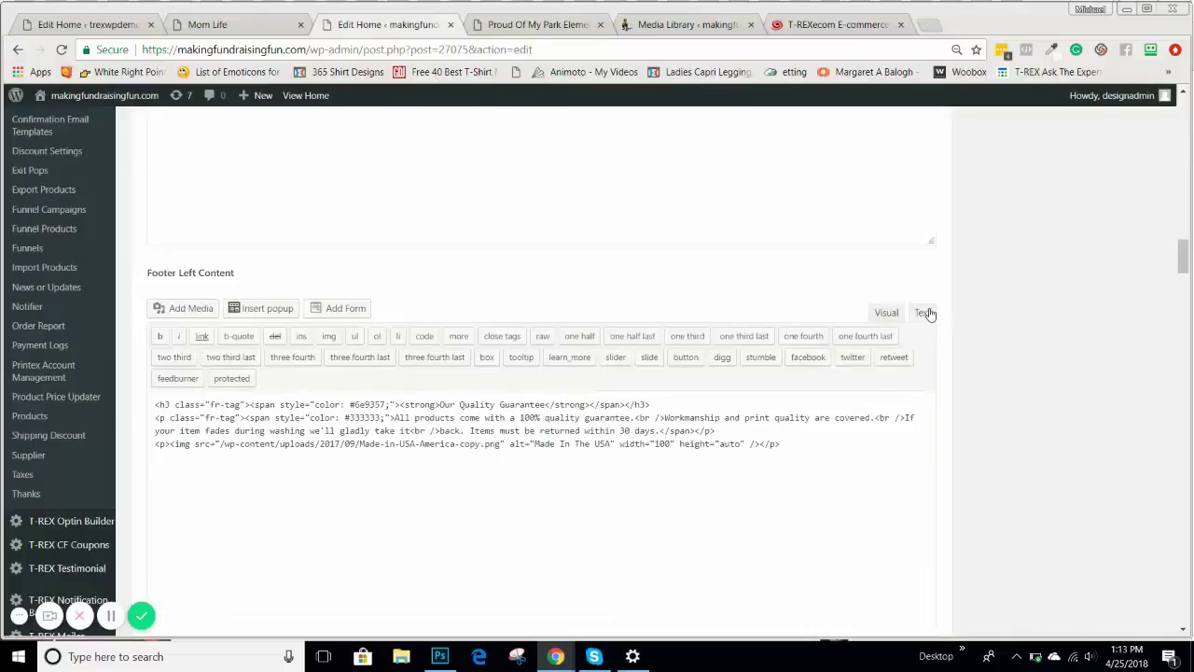
click(201, 24)
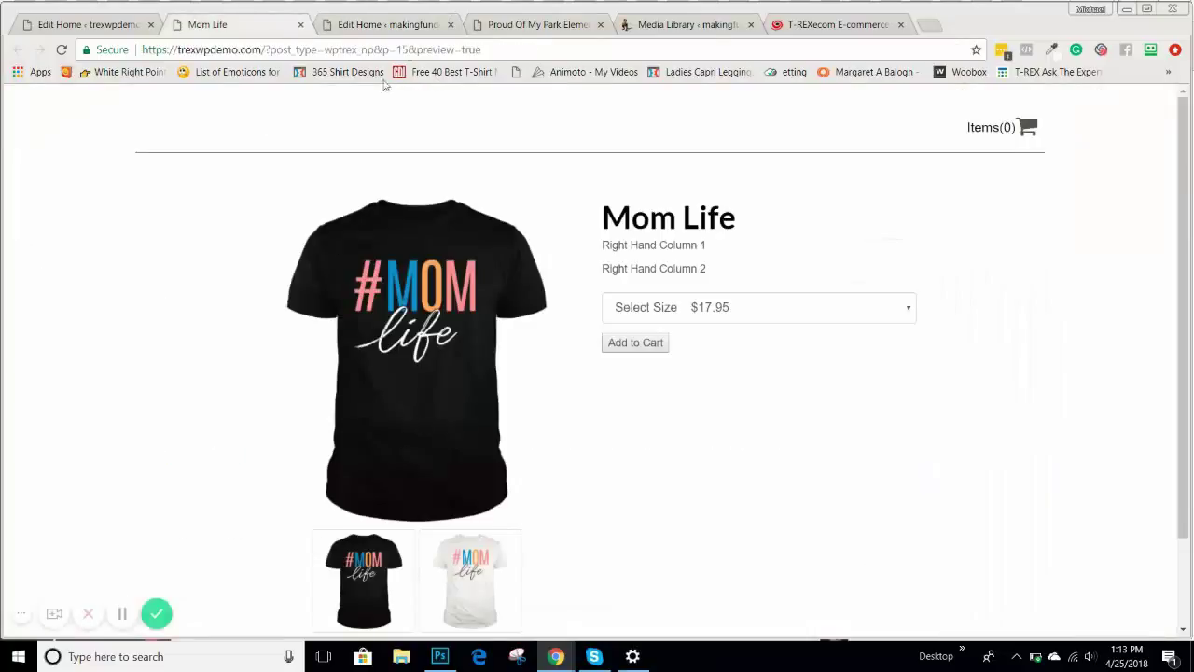
click(545, 25)
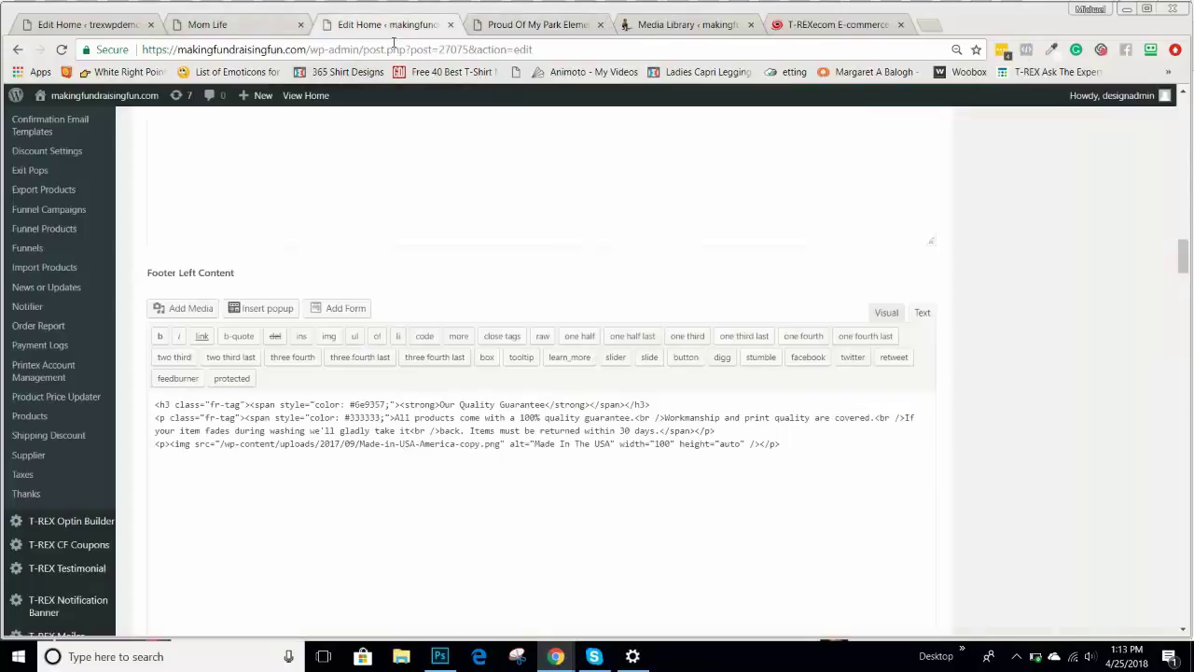
click(390, 25)
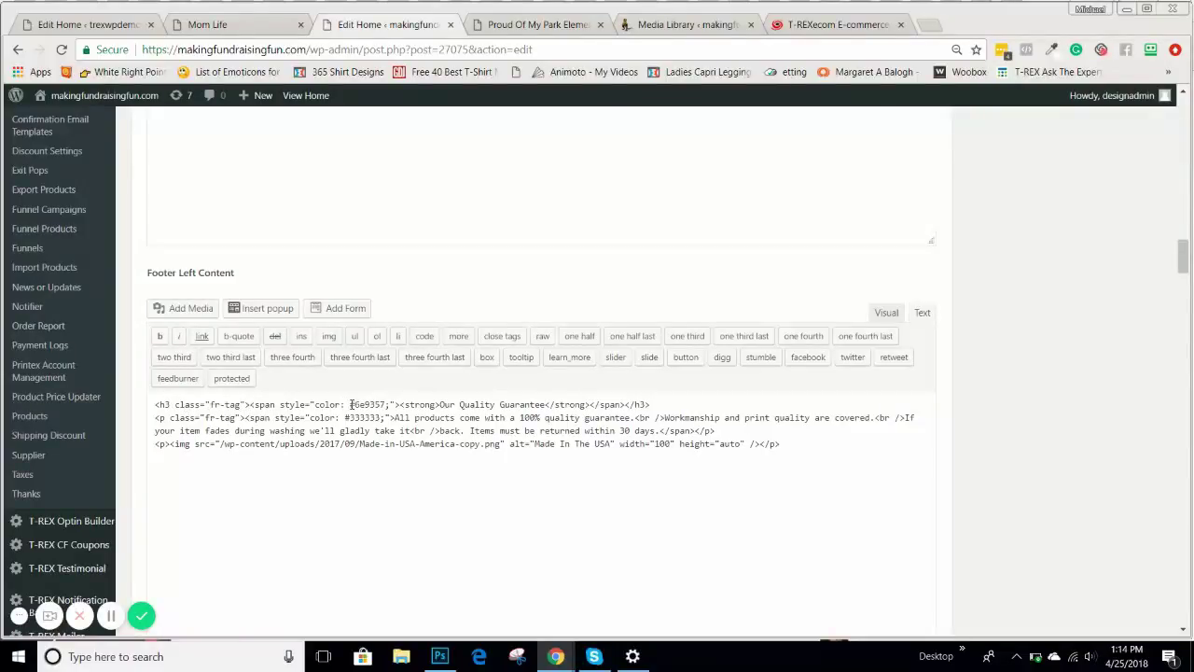
drag(351, 404, 386, 404)
key(ctrl+shift+End)
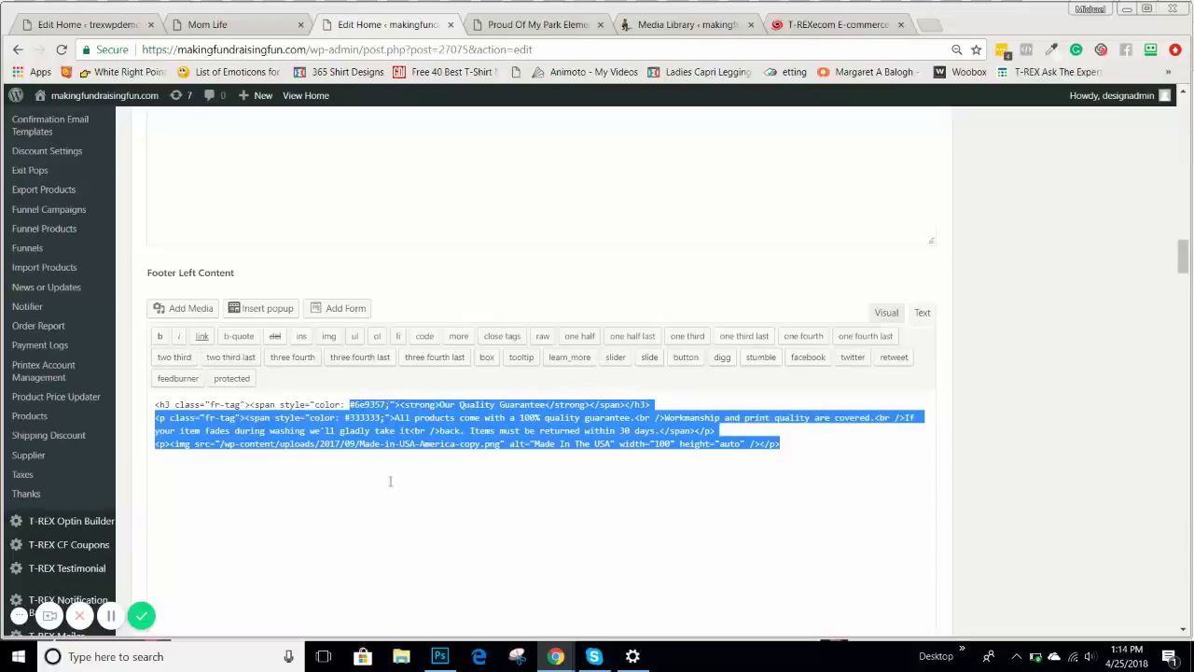
click(375, 404)
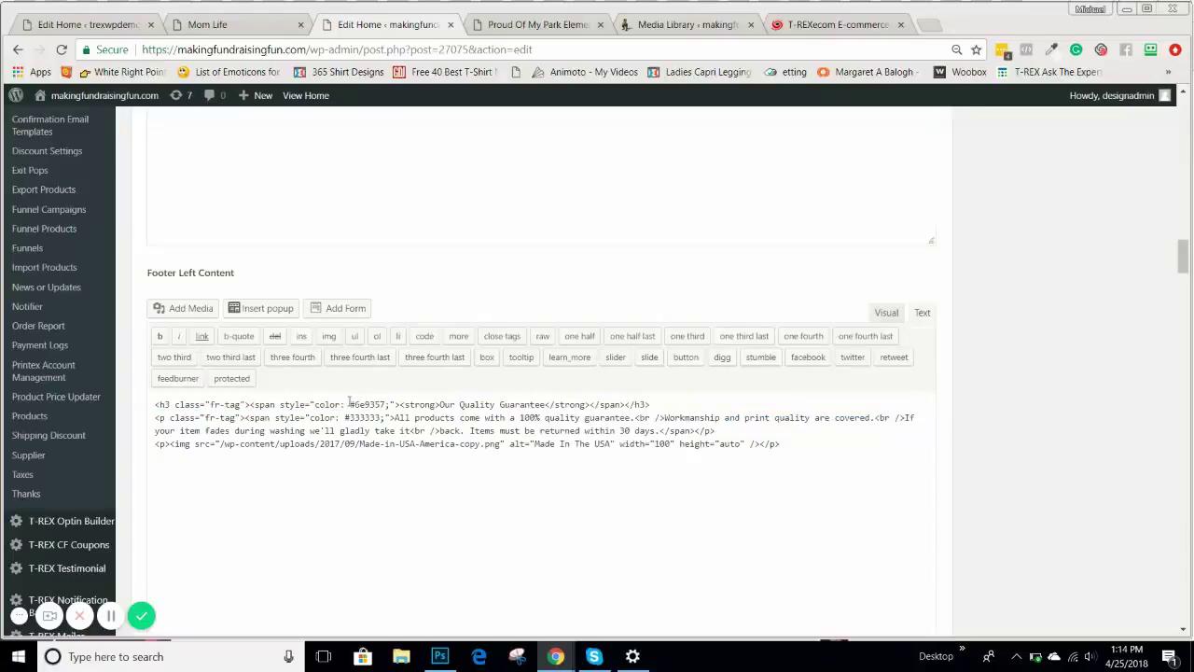
click(886, 314)
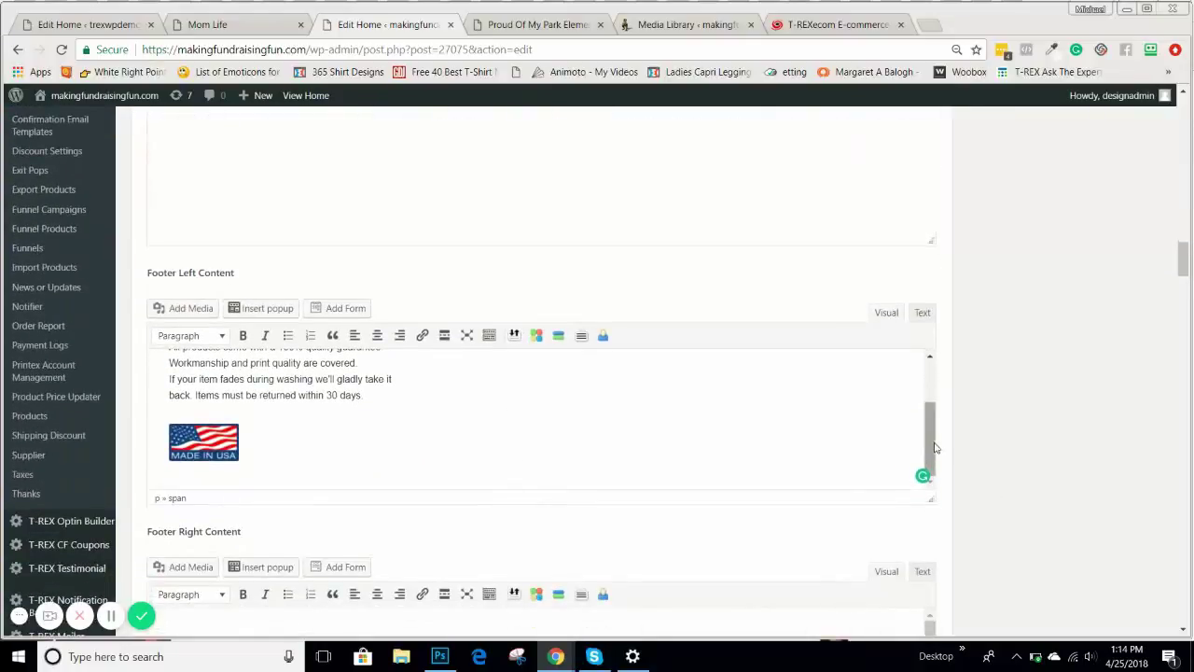
- Compare the mugs campaign's Footer Right Content with the Secure Checkout block on its published page and with the Mom Life preview
scroll(936, 447, up, 3)
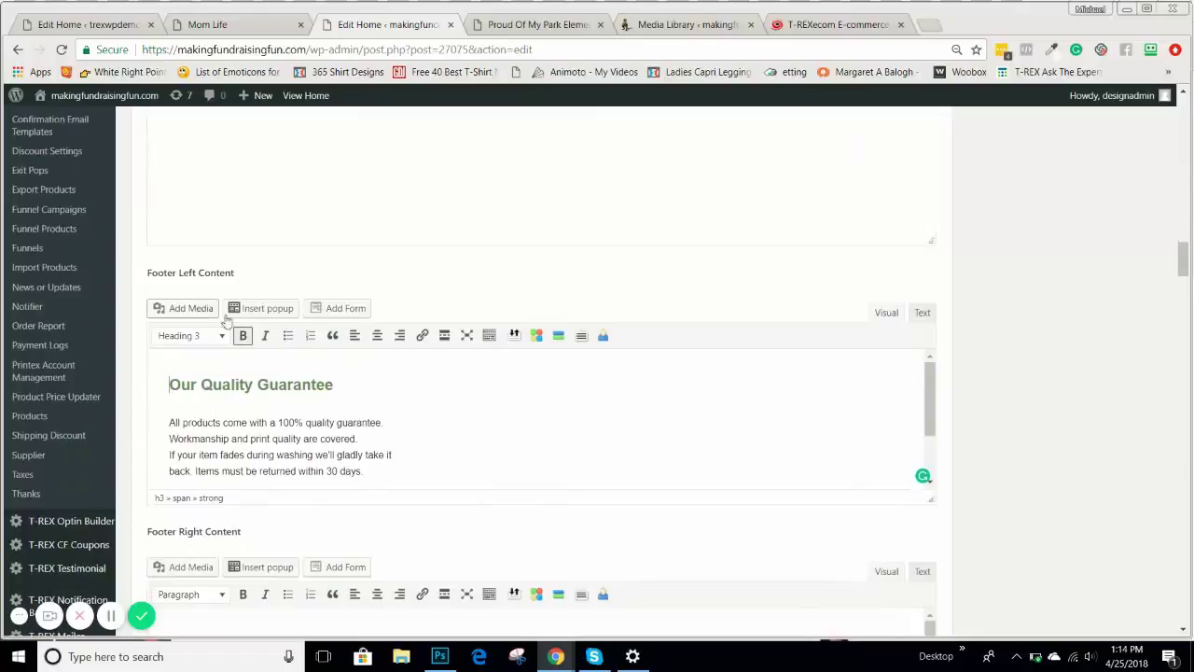
scroll(233, 373, down, 5)
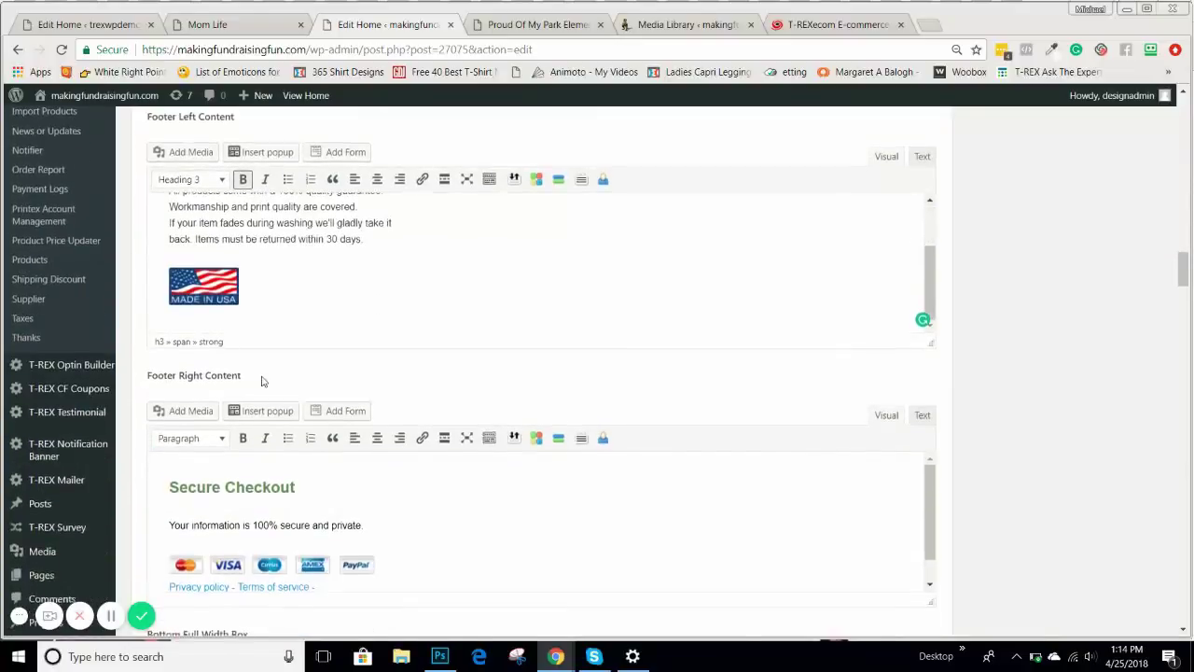
scroll(252, 373, down, 3)
scroll(254, 305, down, 1)
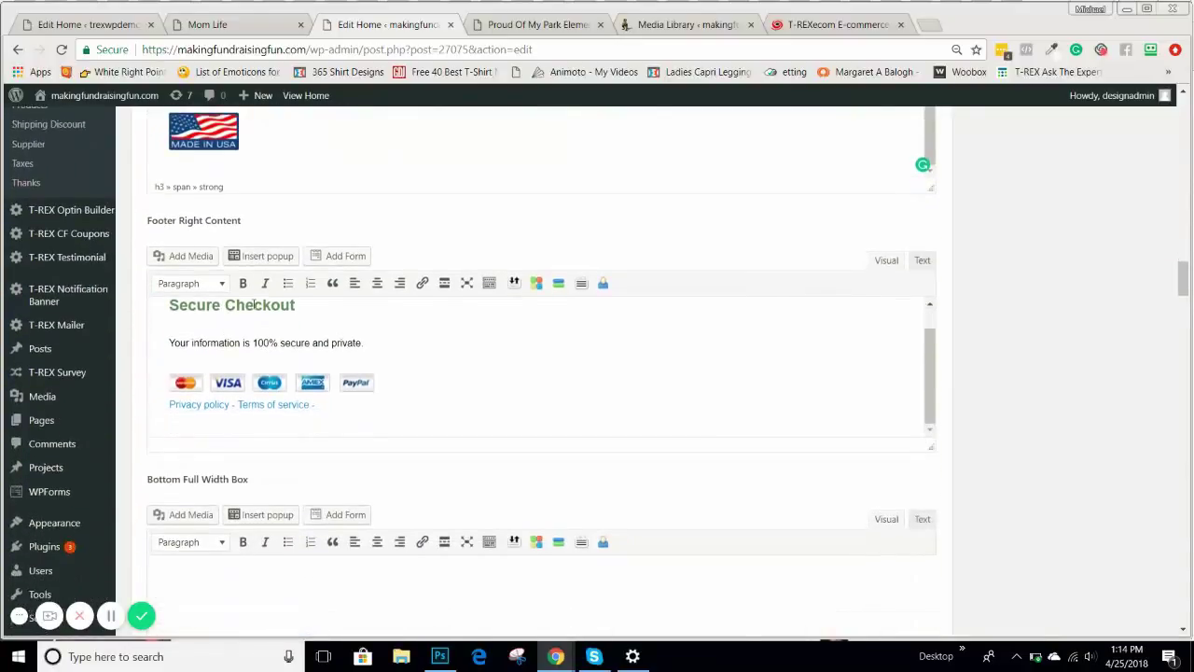
click(527, 26)
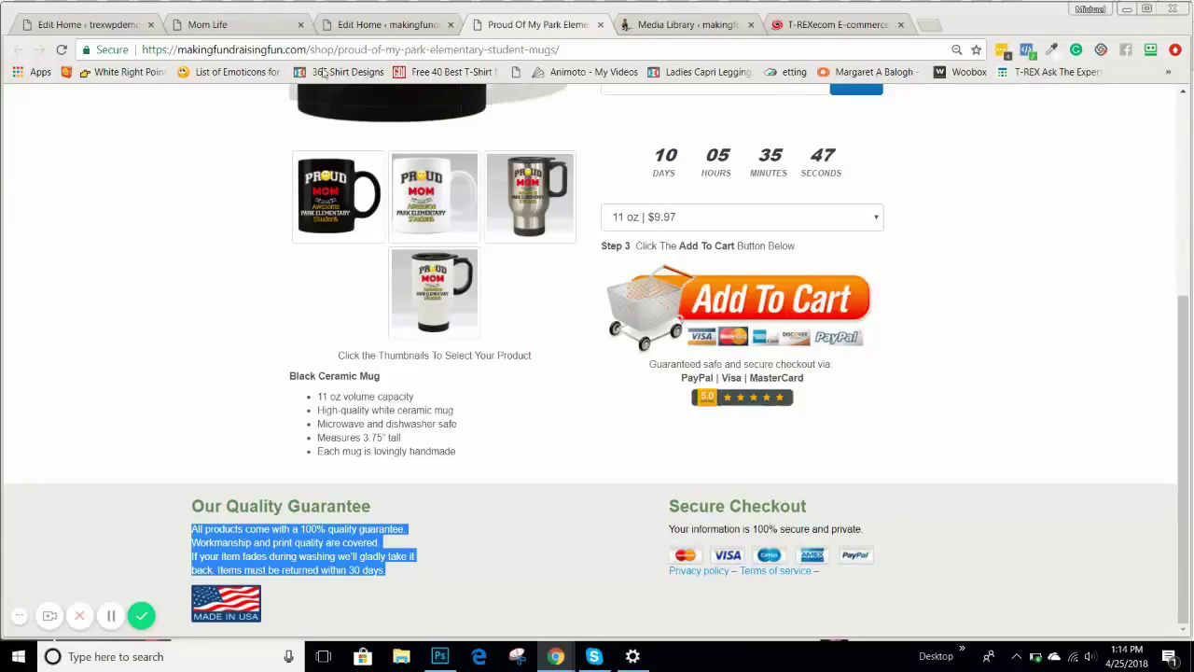
click(238, 25)
click(382, 25)
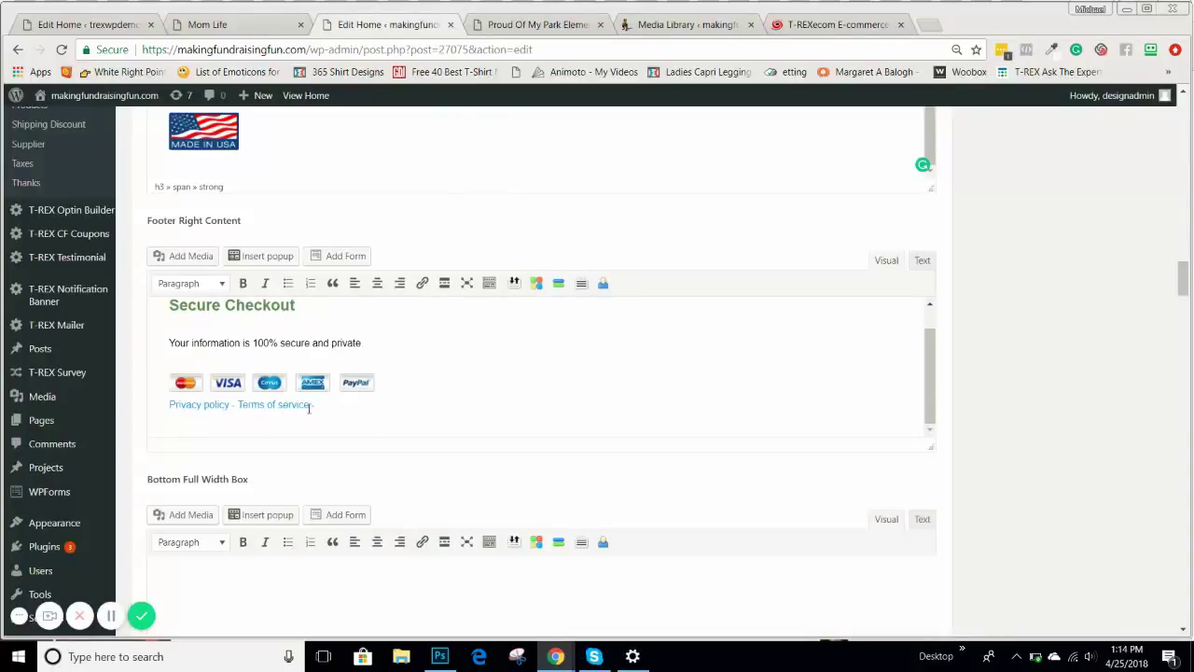
click(550, 26)
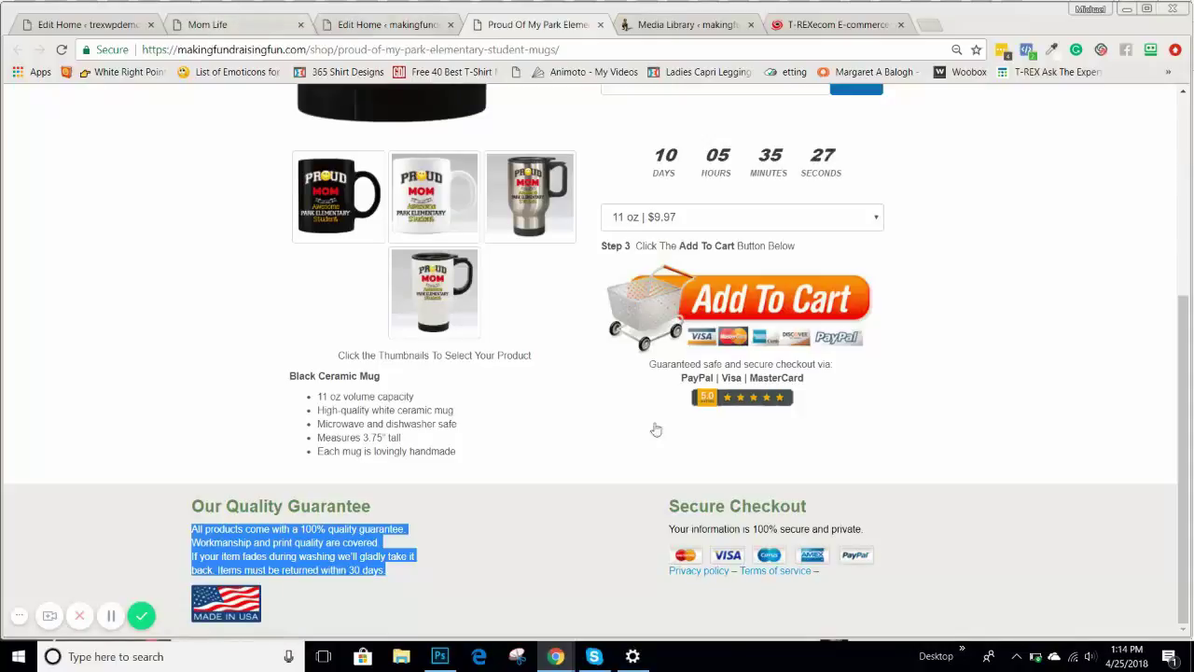
click(244, 26)
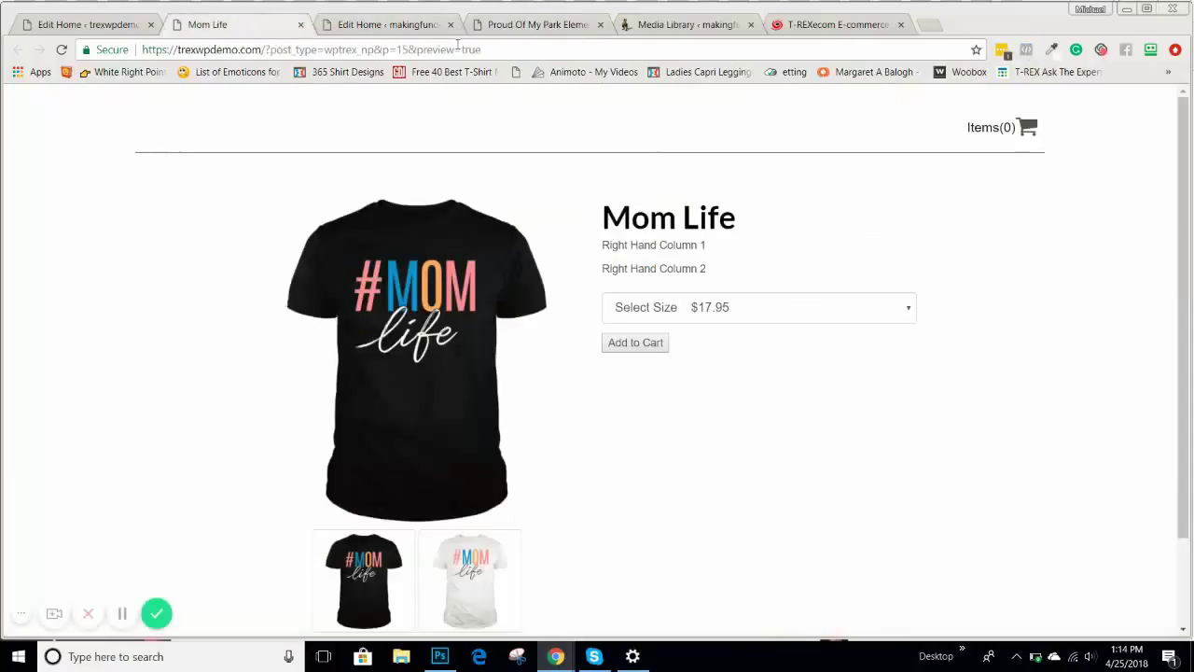
- Check where the Terms of service link in the mugs campaign's Footer Right Content points
click(387, 25)
scroll(301, 185, down, 2)
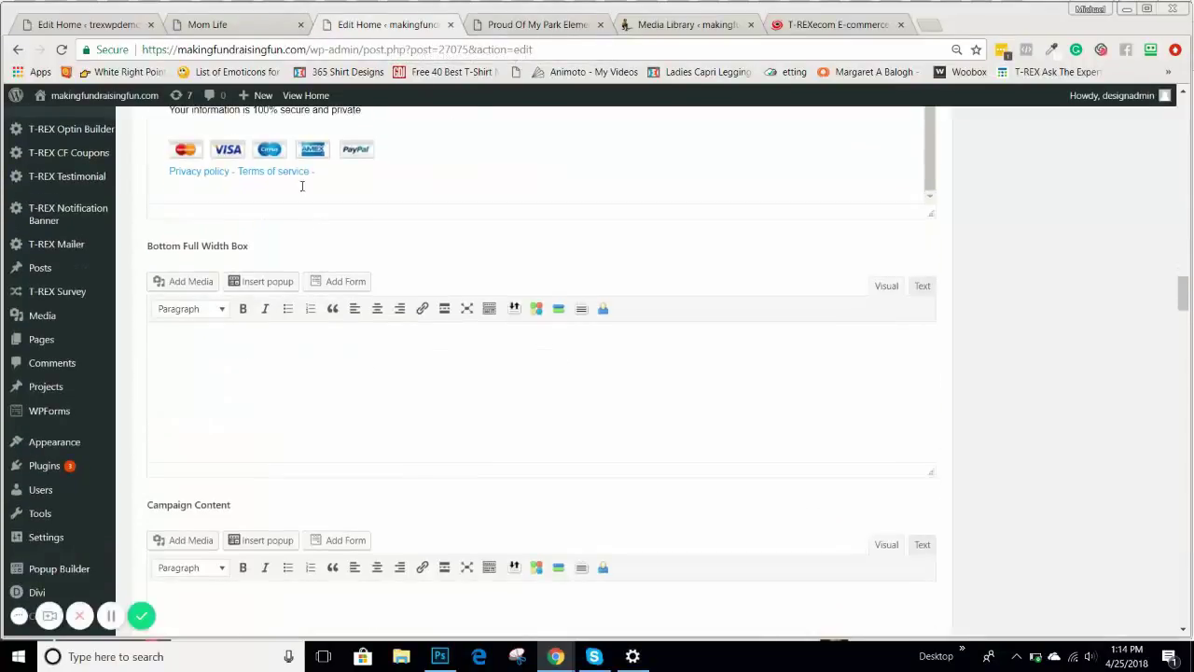
click(290, 172)
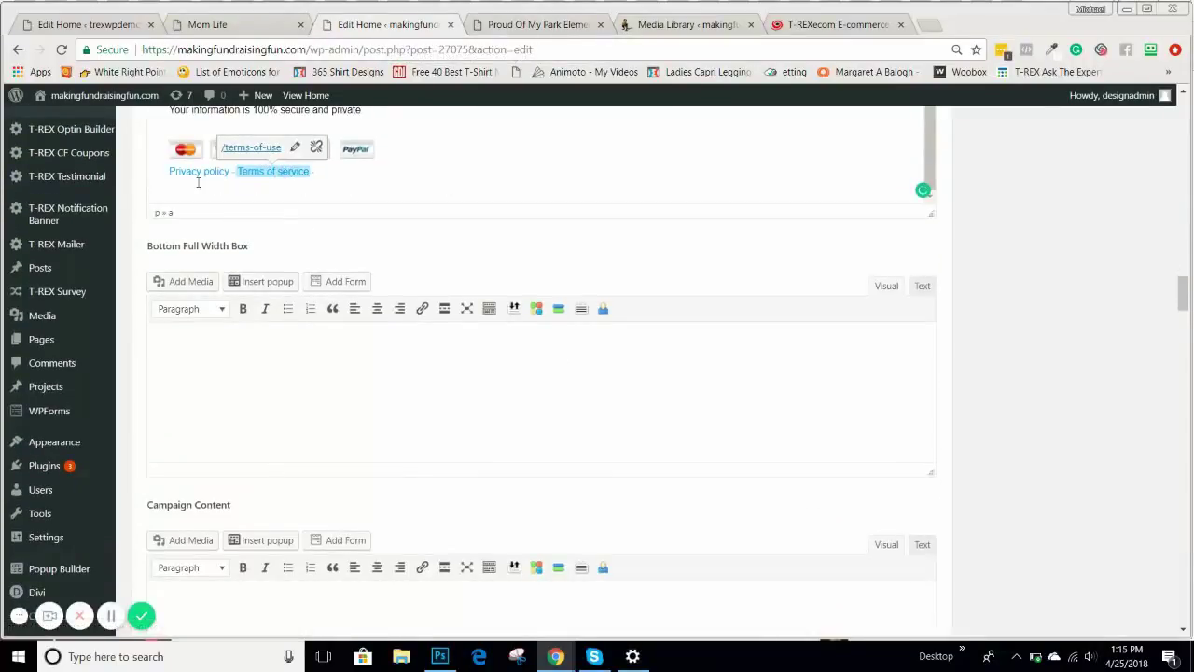
click(439, 194)
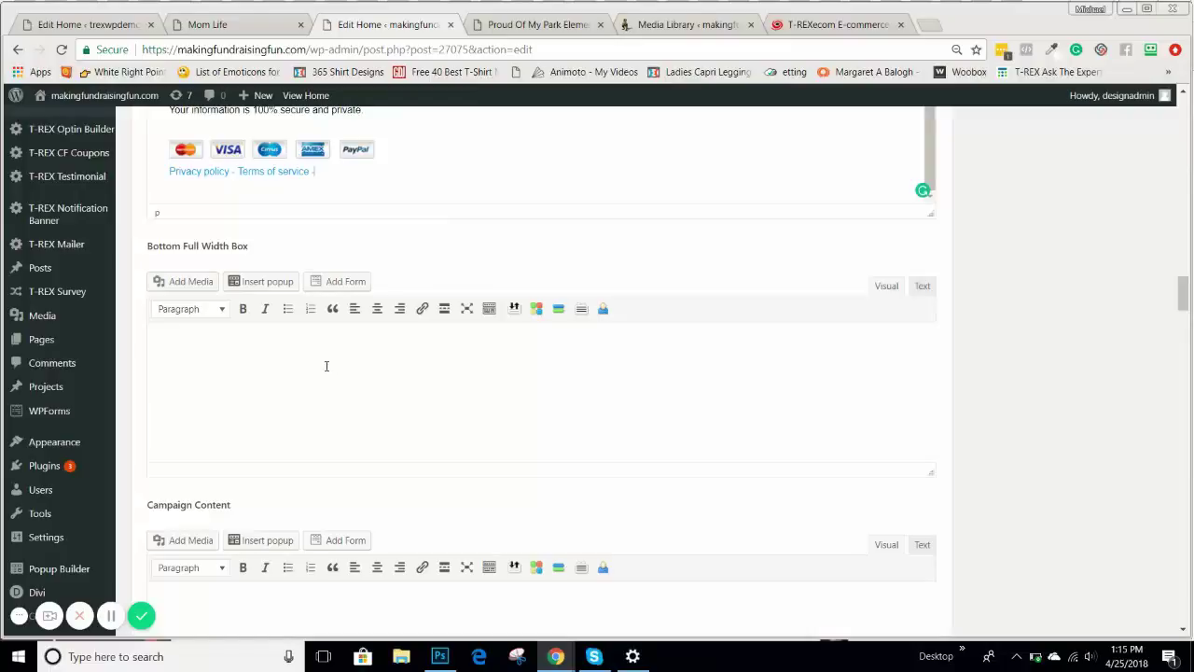
- Examine the product description above the footer on the published mugs page and return to the Mom Life campaign editor
click(545, 24)
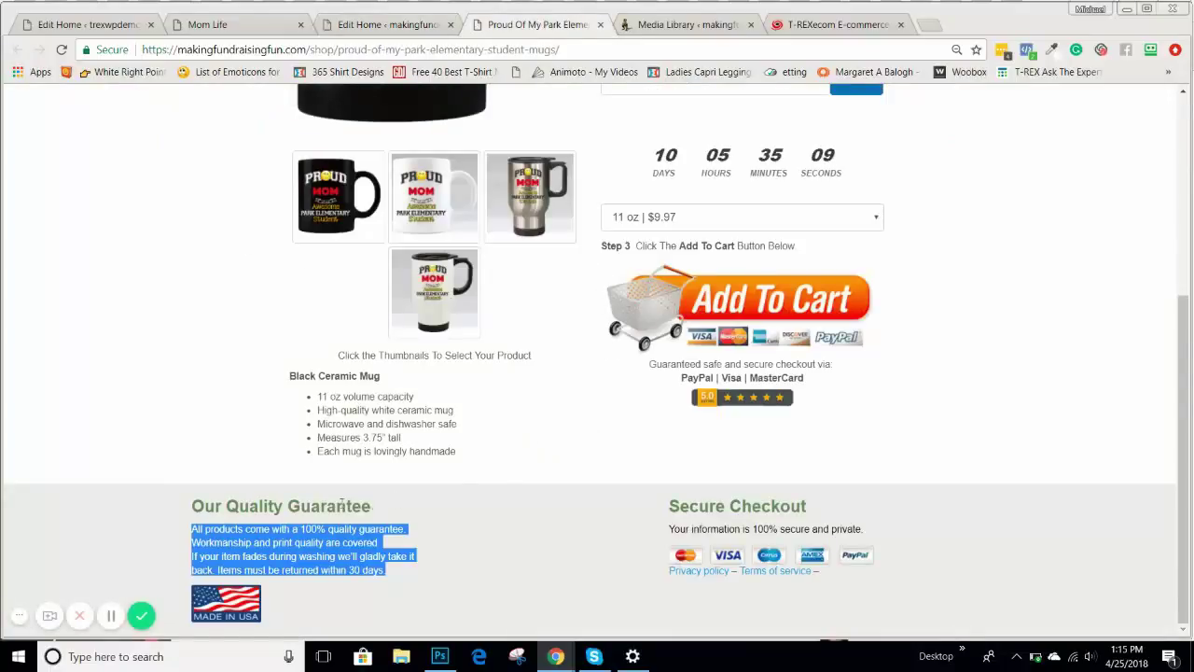
drag(303, 445, 525, 469)
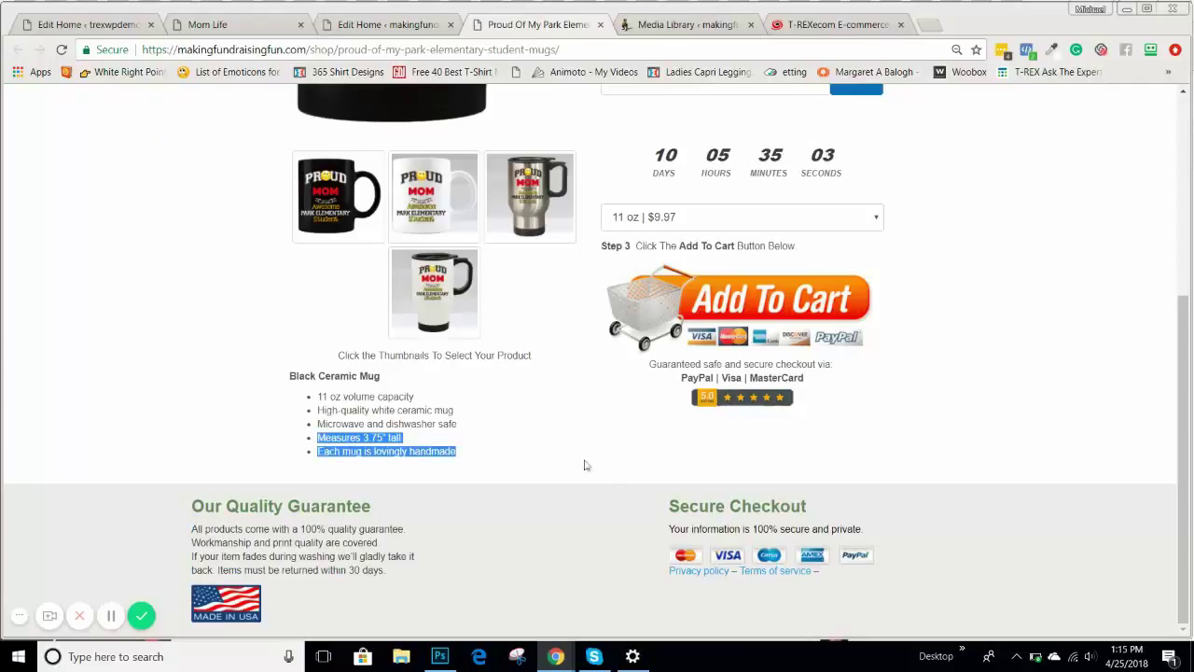
click(413, 24)
click(235, 25)
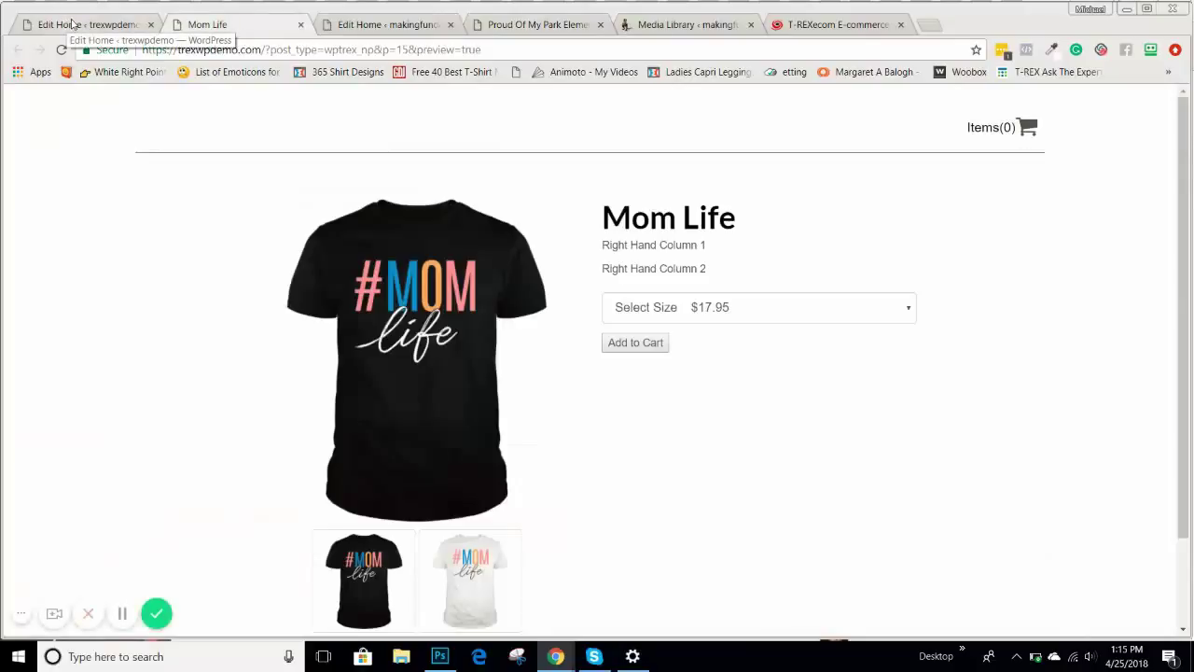
click(74, 24)
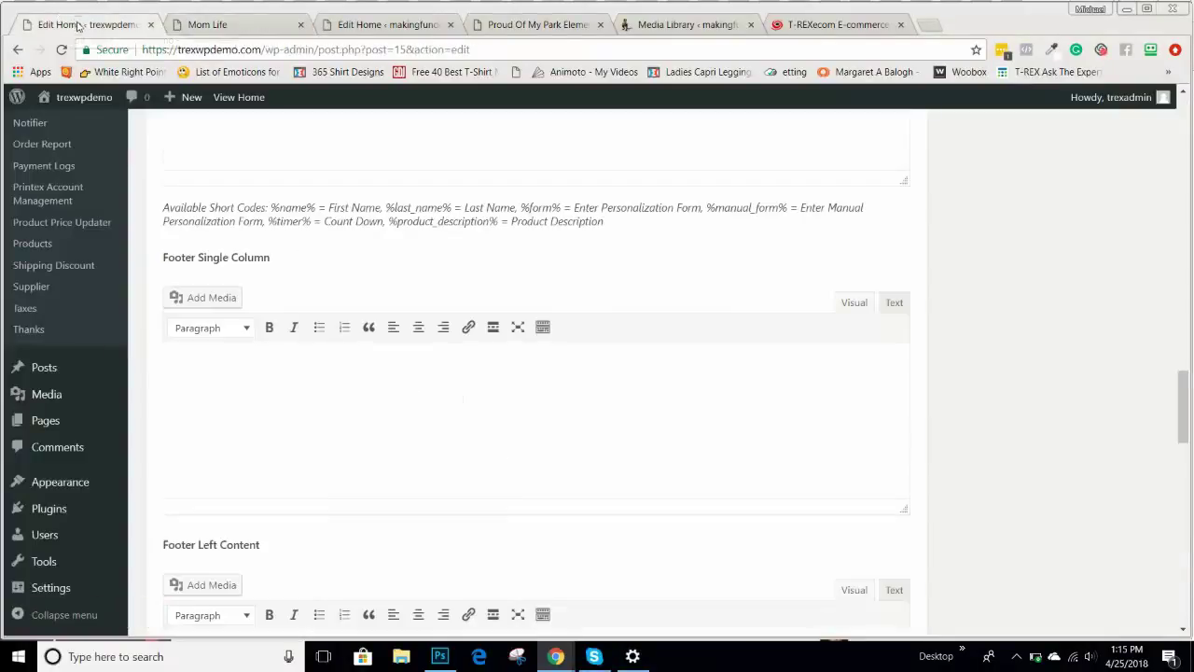
- Compare the Mom Life campaign's footer fields with the mugs campaign's Bottom Full Width Box, Campaign Content and Page Styling sections
scroll(252, 385, down, 3)
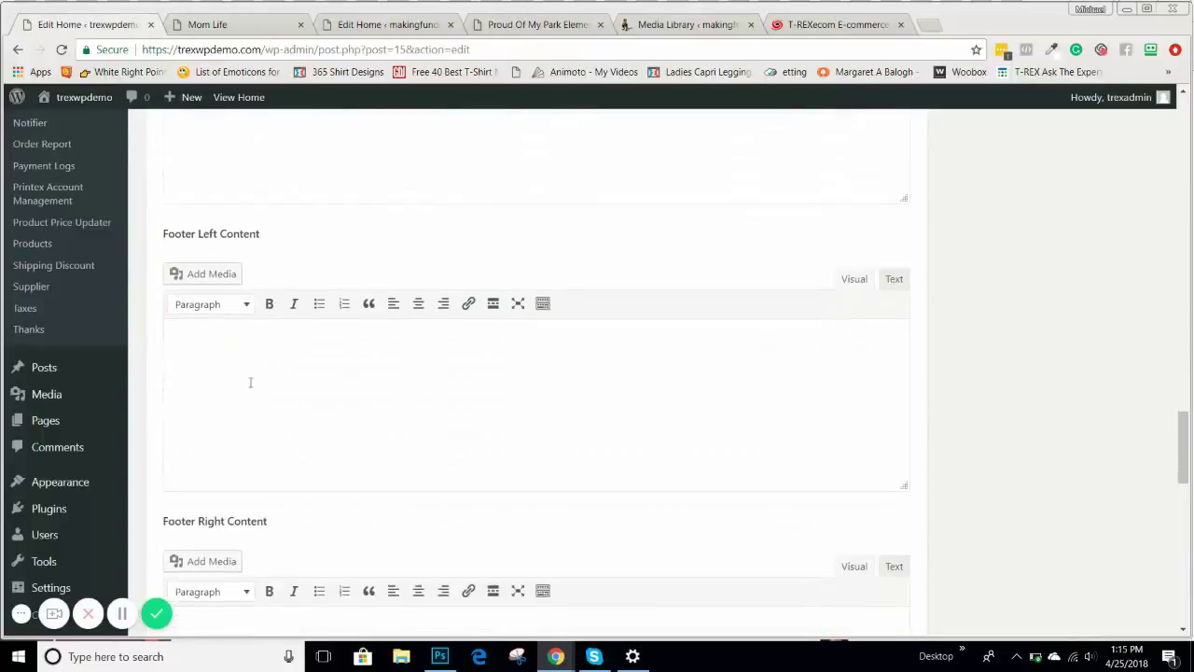
click(373, 25)
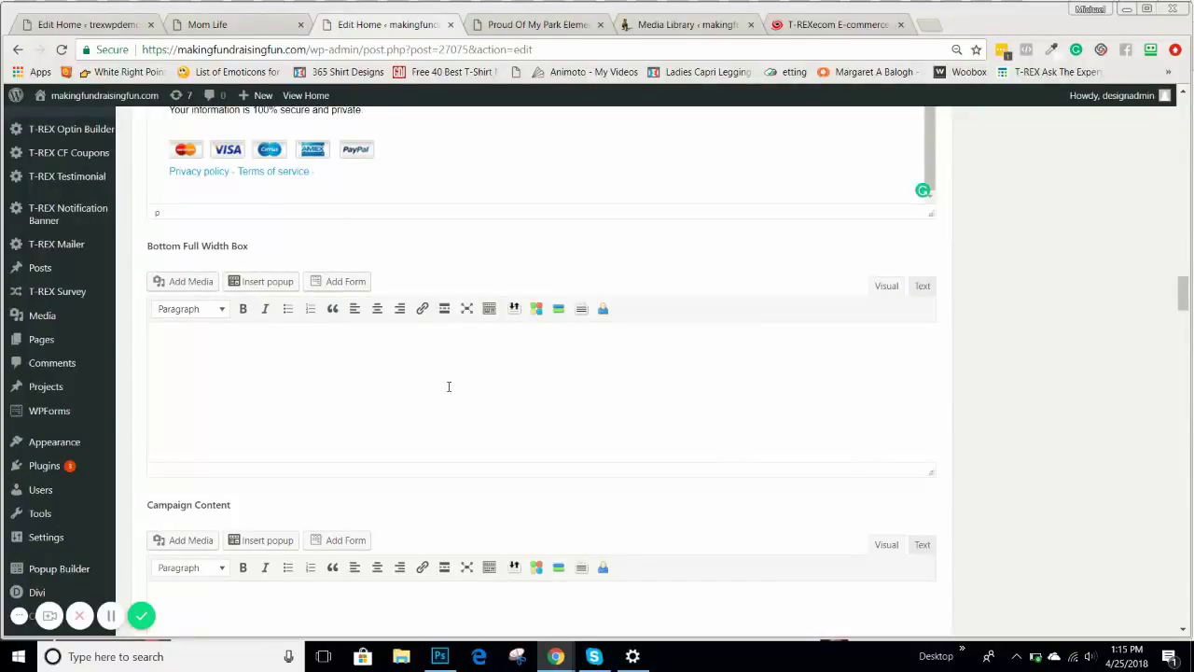
scroll(448, 384, down, 3)
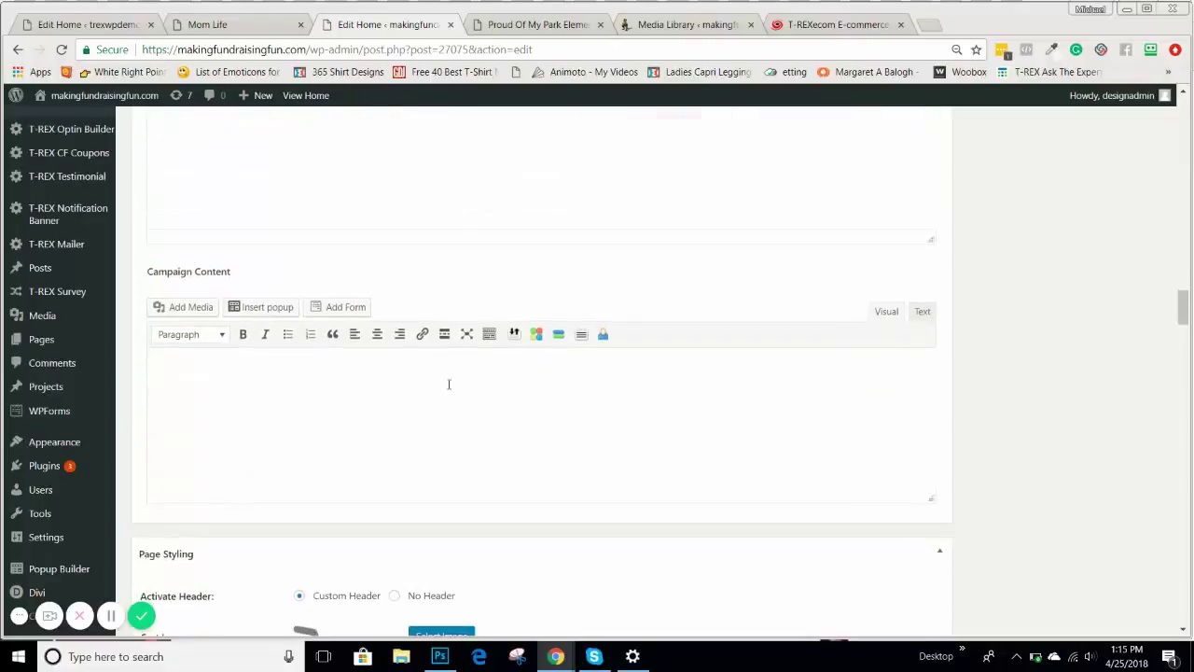
scroll(457, 369, down, 2)
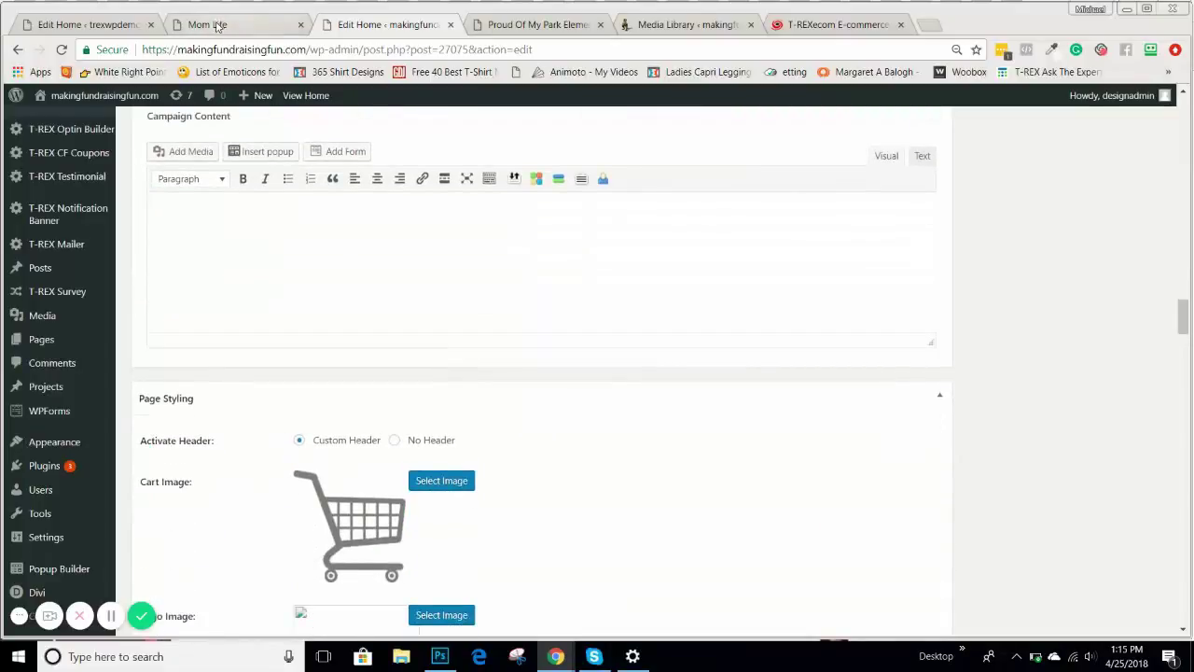
- Expand the External URL section in the Mom Life campaign and examine the label and URL format given for multiple dropdown links
click(84, 25)
scroll(1101, 297, up, 1)
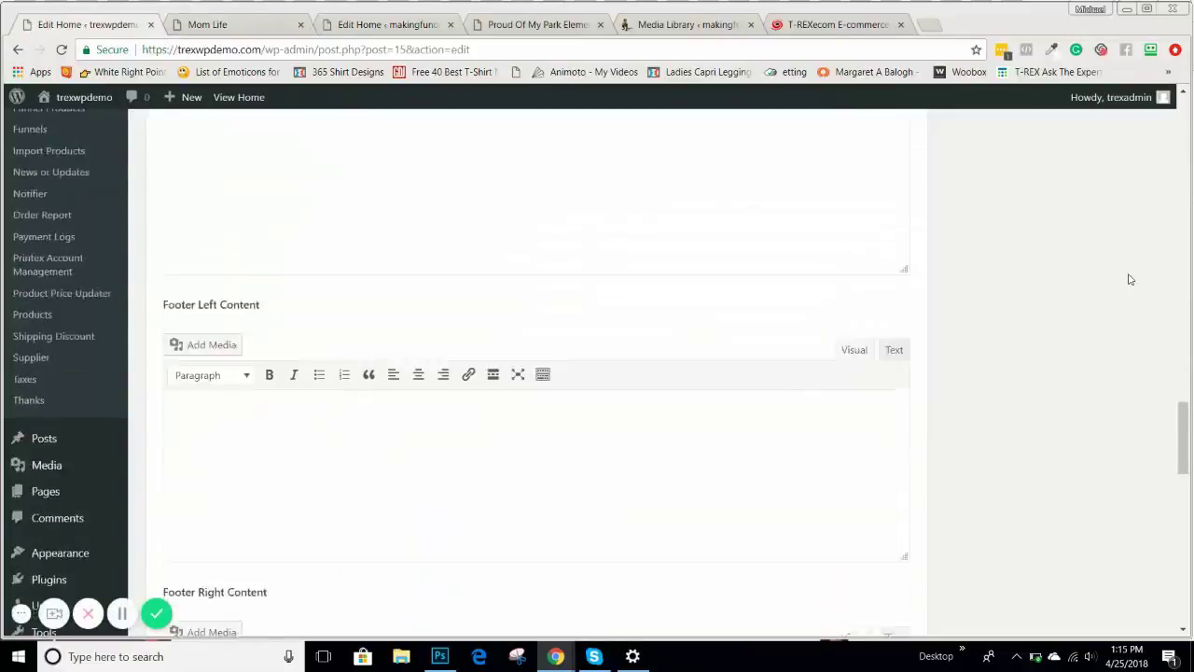
scroll(1100, 297, down, 7)
scroll(1106, 294, down, 5)
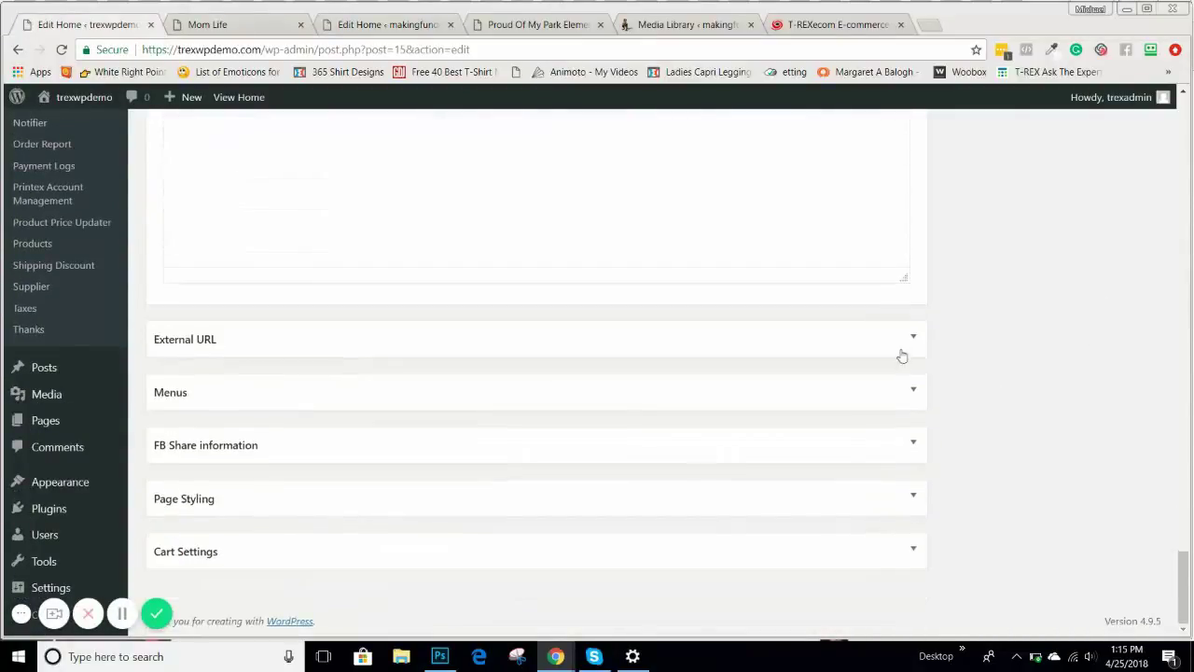
click(913, 339)
scroll(957, 316, down, 2)
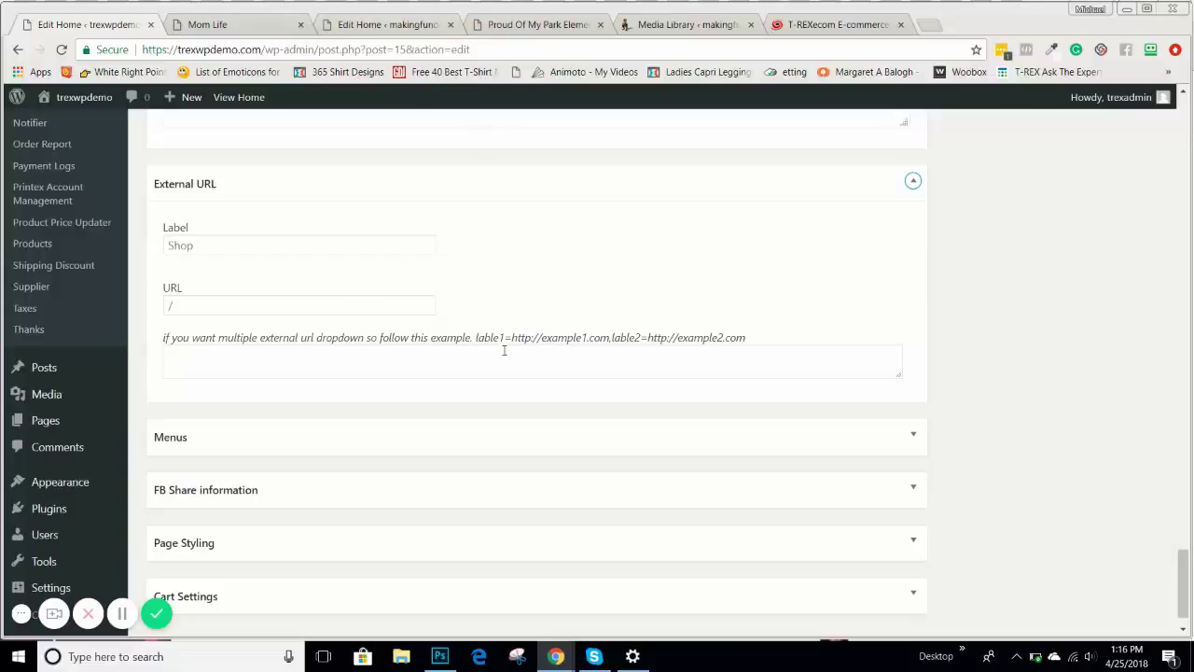
drag(475, 337, 522, 347)
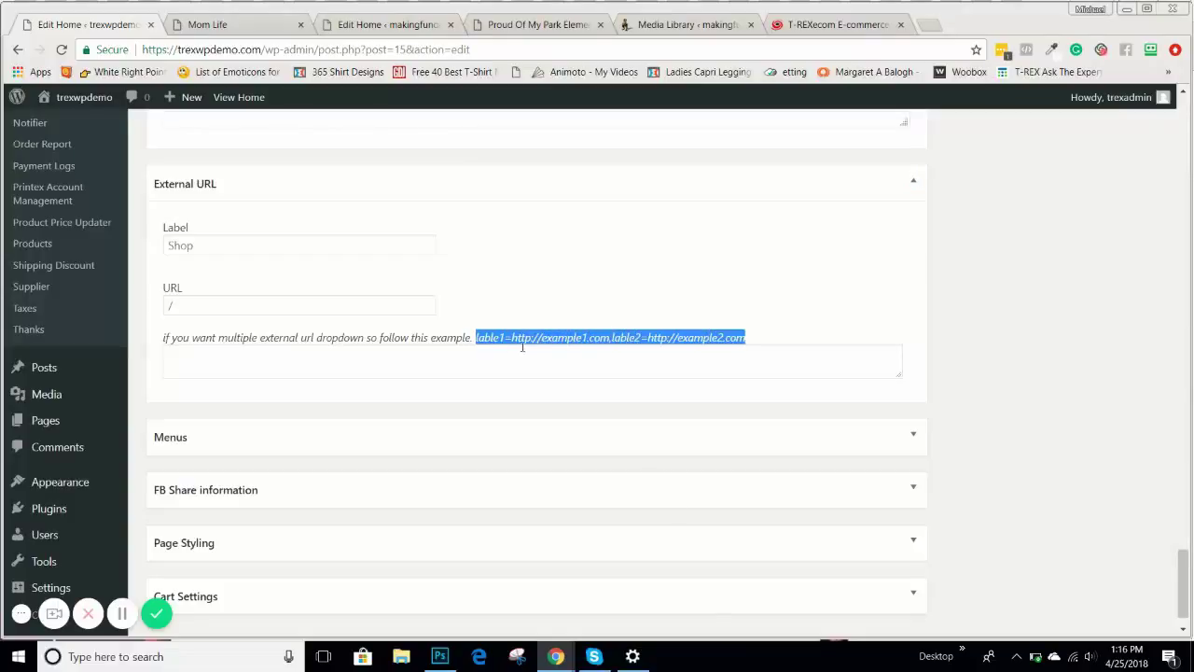
double_click(491, 337)
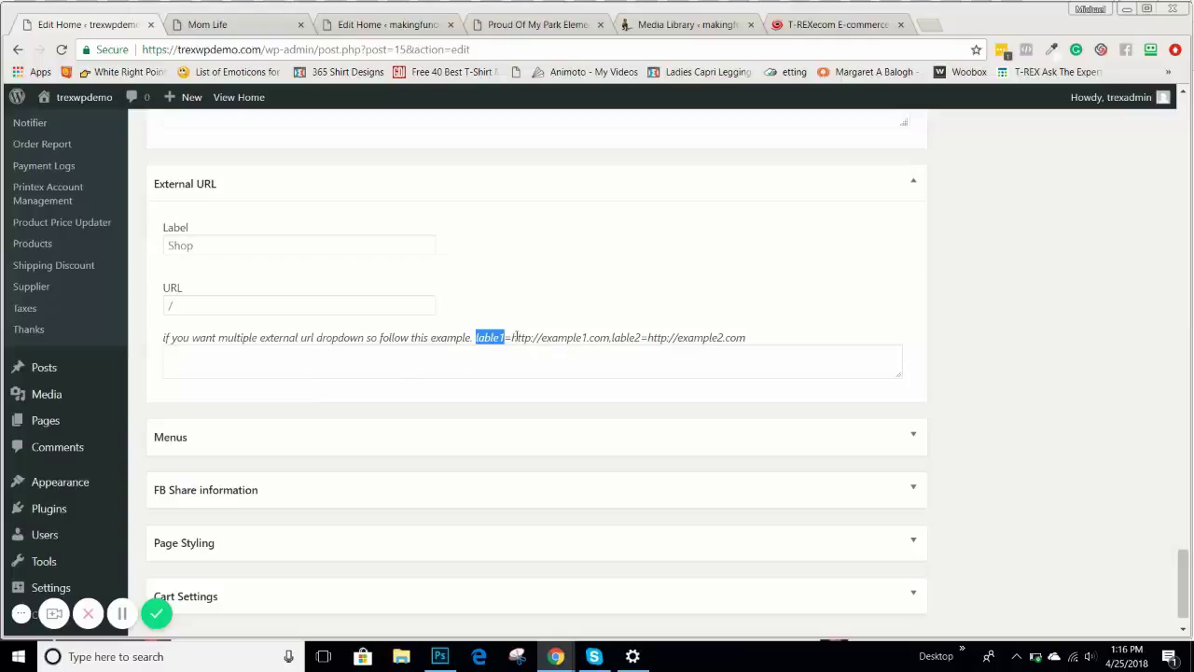
drag(511, 337, 587, 338)
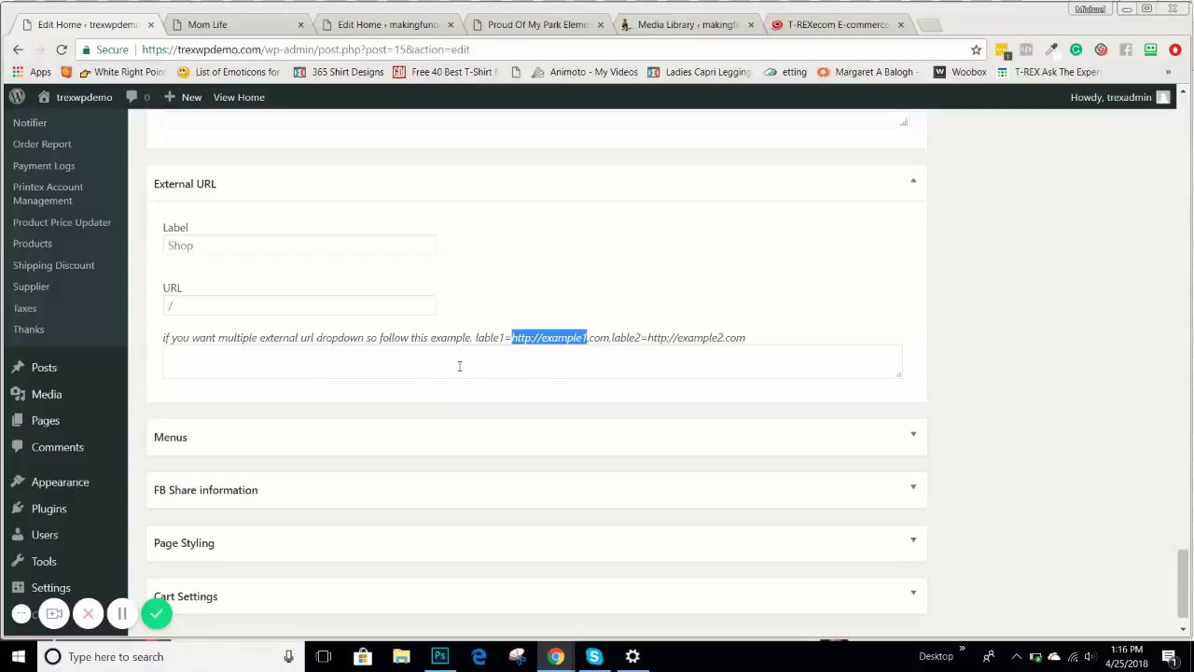
- Check where the Family link in the Shop menu of the published mugs page leads, and return to the mugs page
click(506, 23)
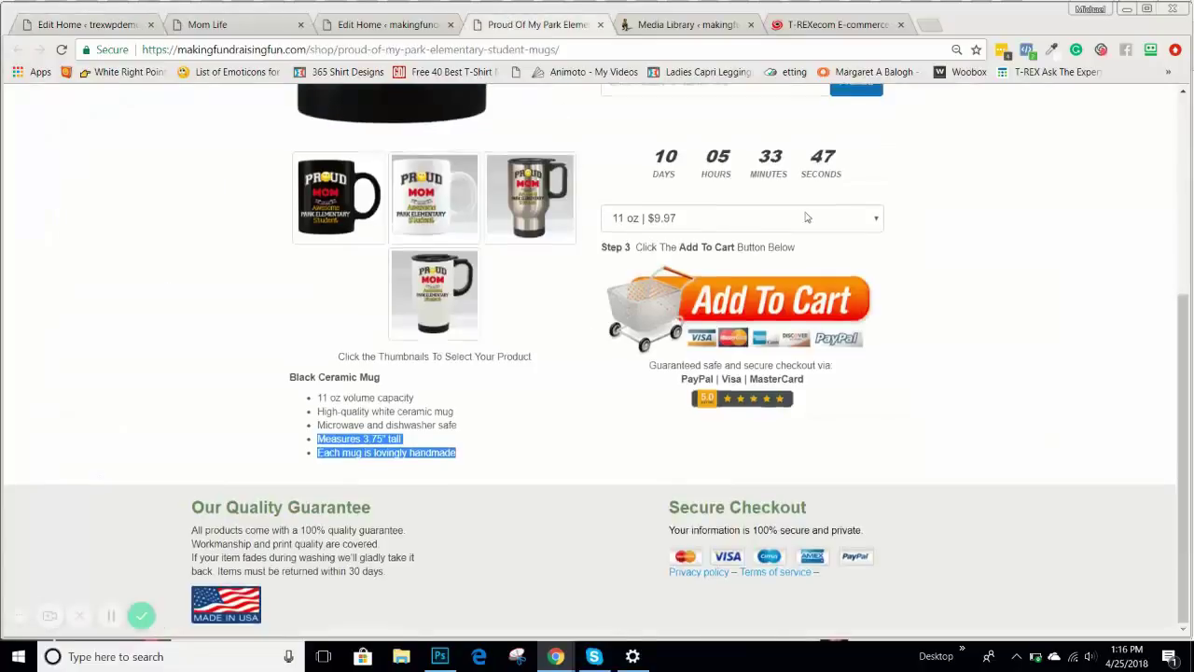
scroll(807, 218, up, 4)
mouse_move(514, 127)
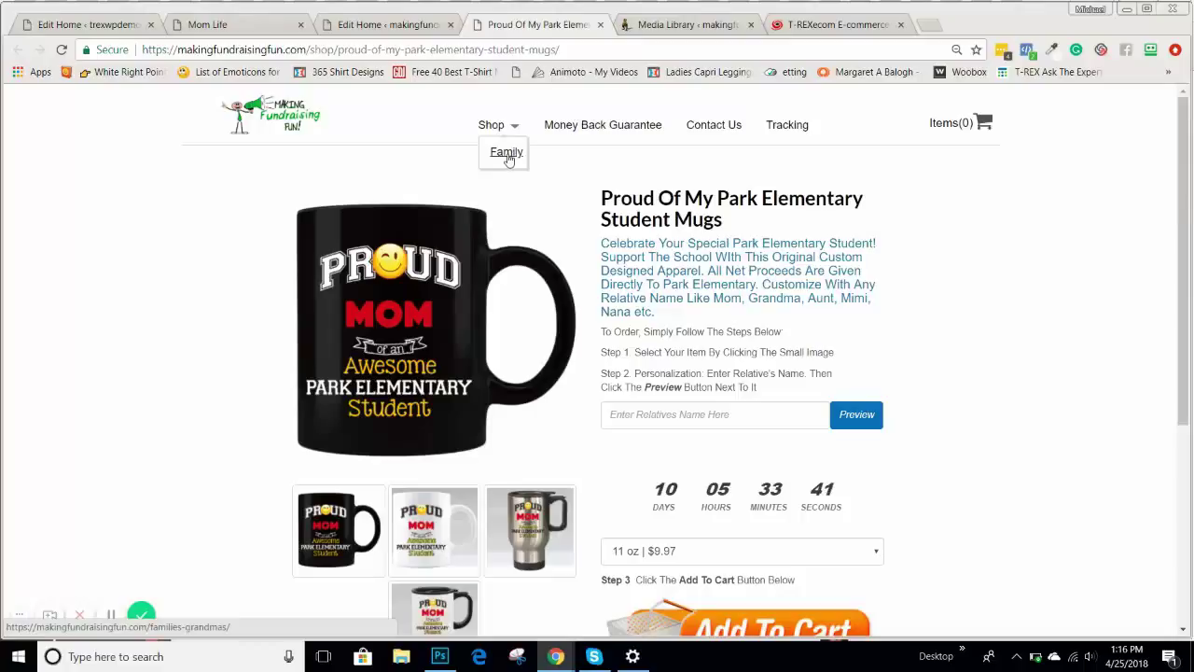
click(508, 154)
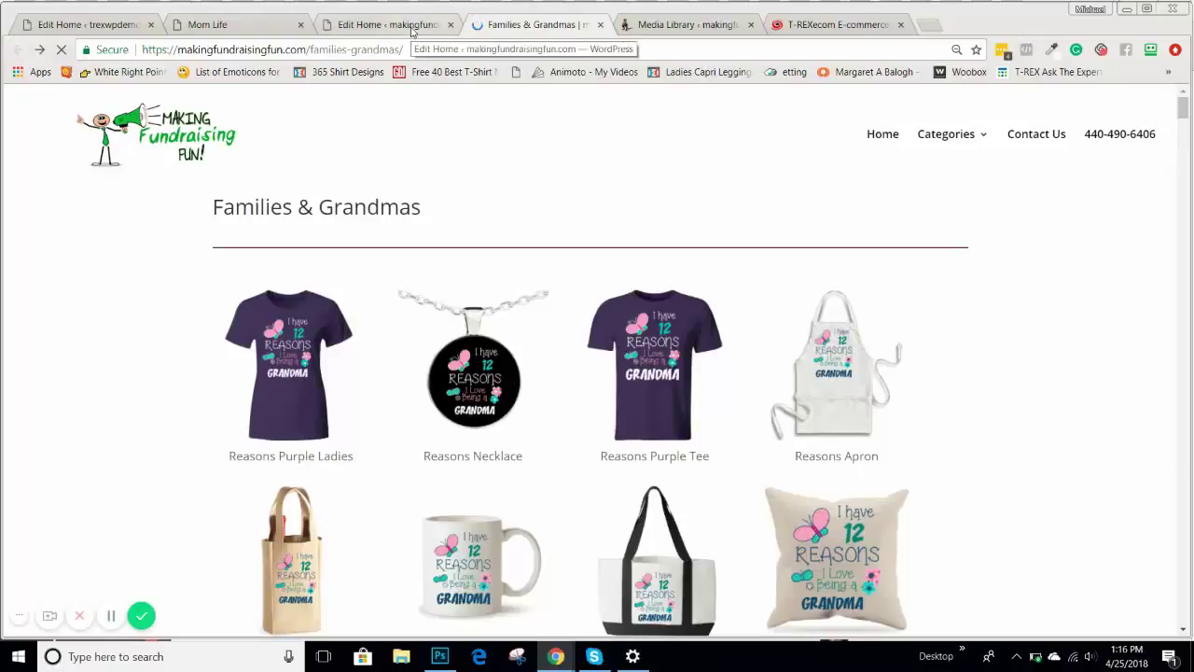
key(alt+Left)
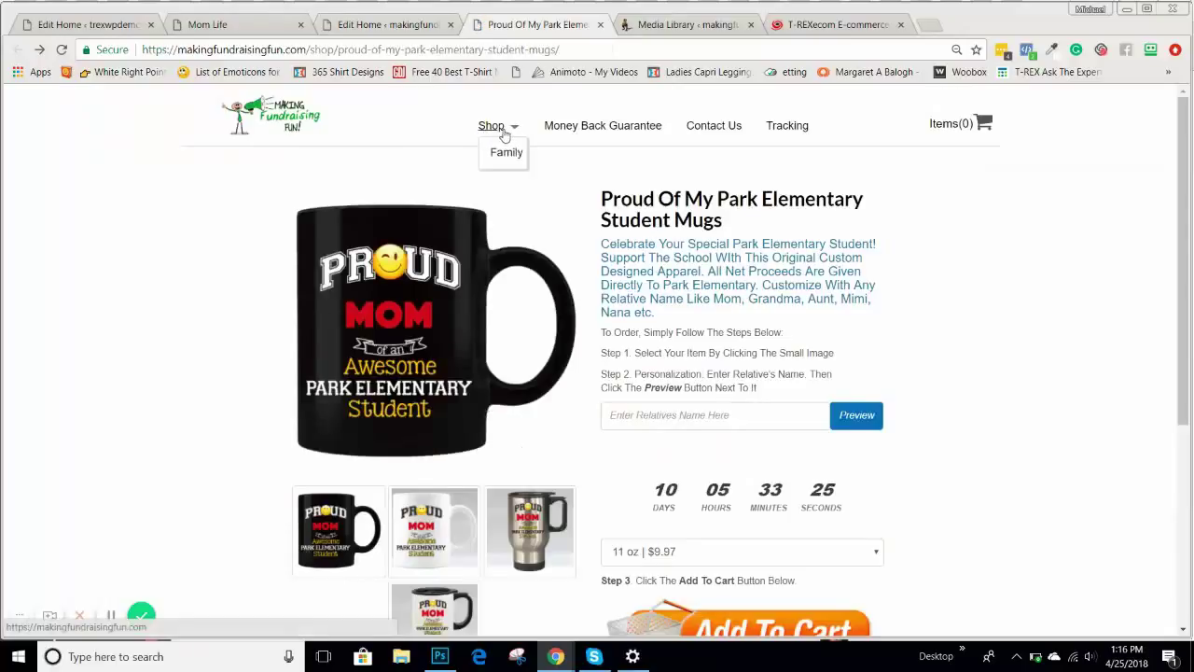
- Review the Label, URL and multiple-link fields of the Mom Life campaign's External URL section, including the label part of the example
click(91, 24)
click(171, 243)
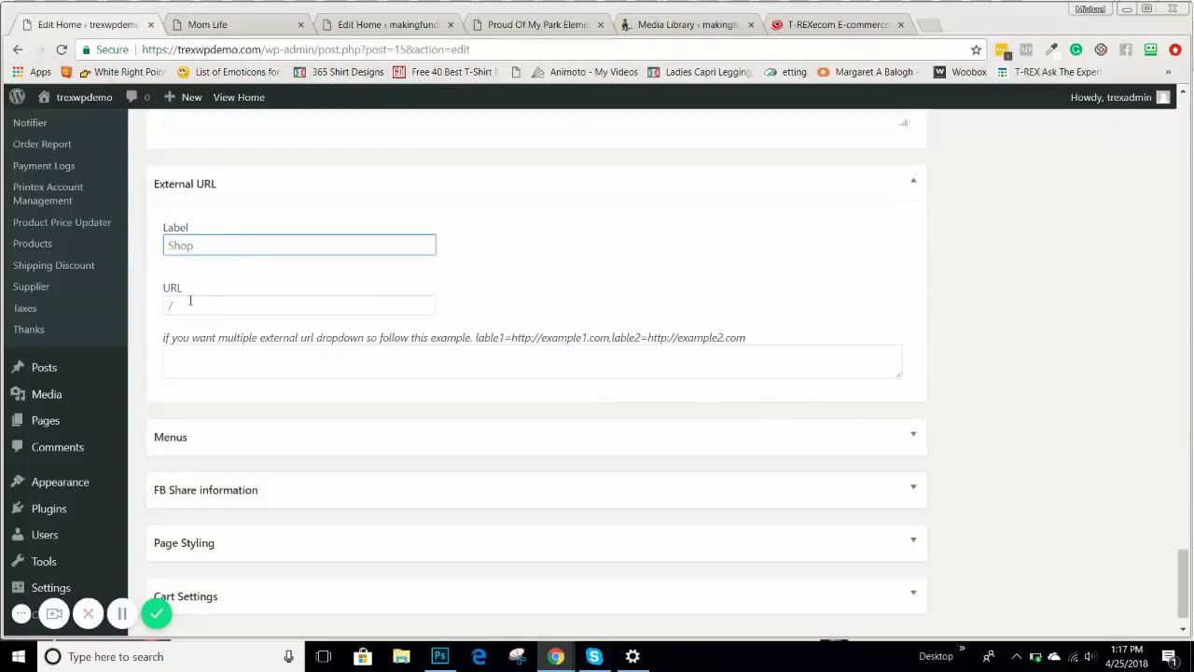
click(183, 352)
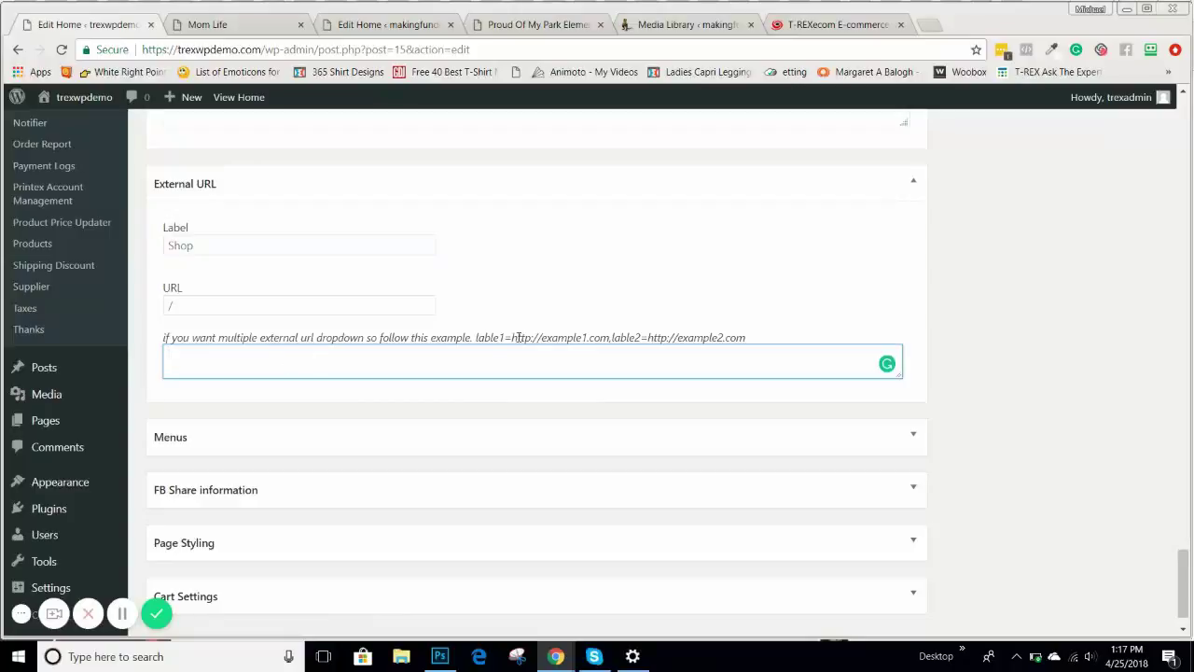
drag(476, 338, 508, 337)
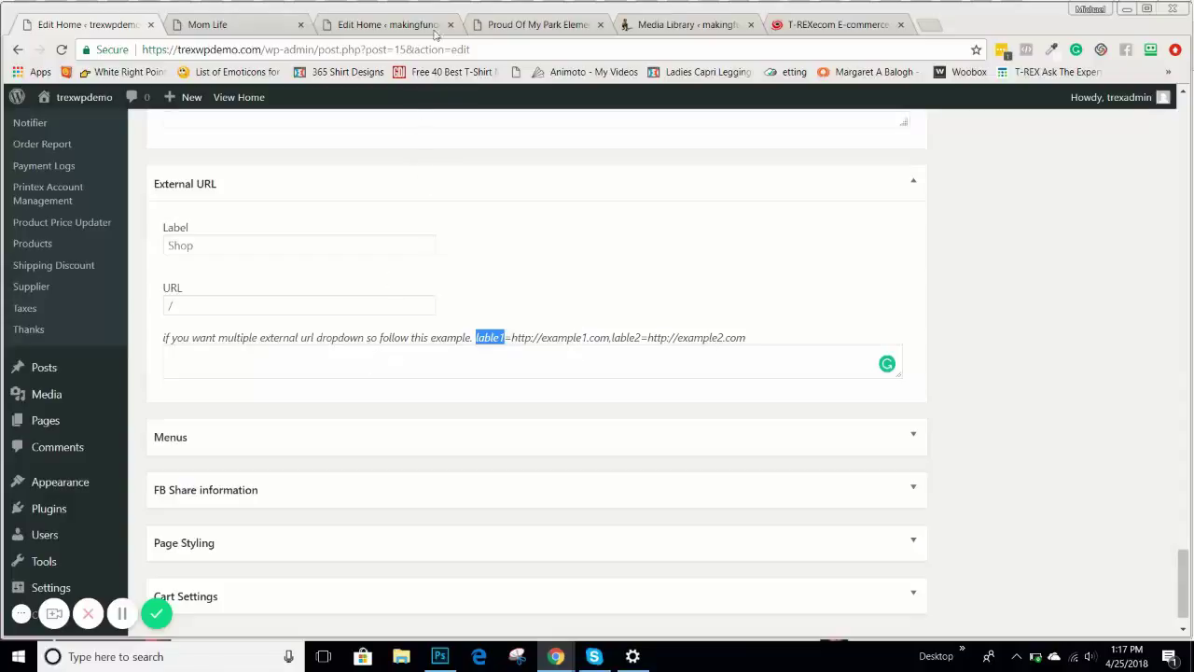
- Examine the Shop dropdown on the published mugs page and the Page Styling settings in the mugs campaign editor
click(537, 25)
mouse_move(521, 134)
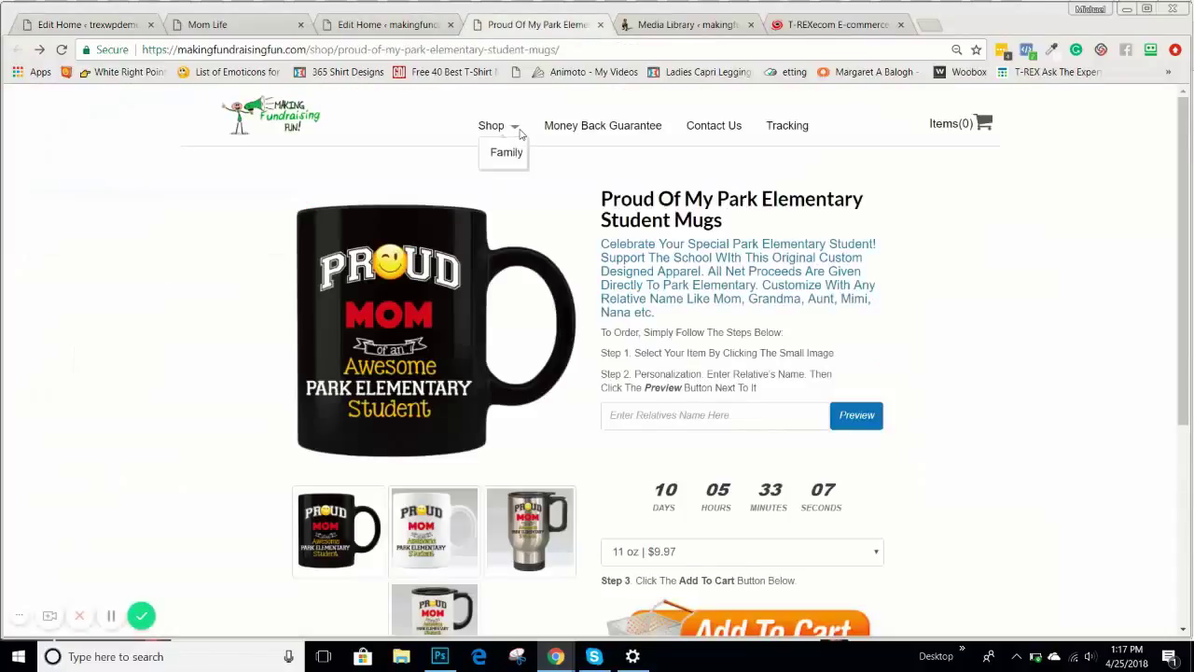
click(387, 25)
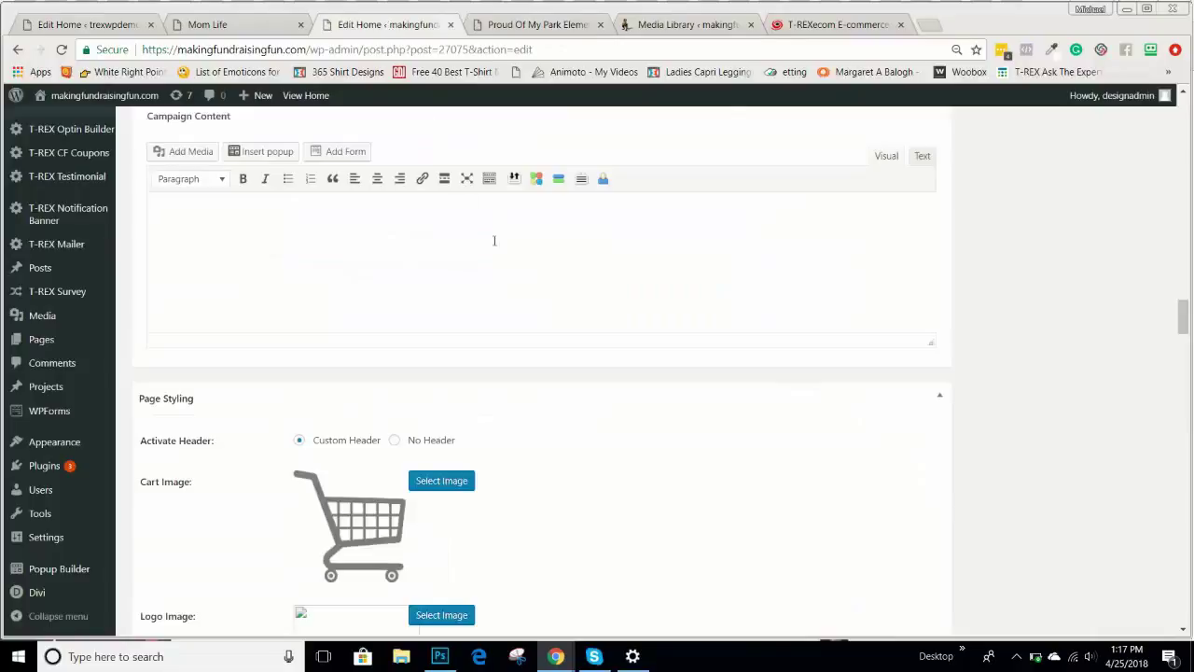
scroll(899, 321, down, 3)
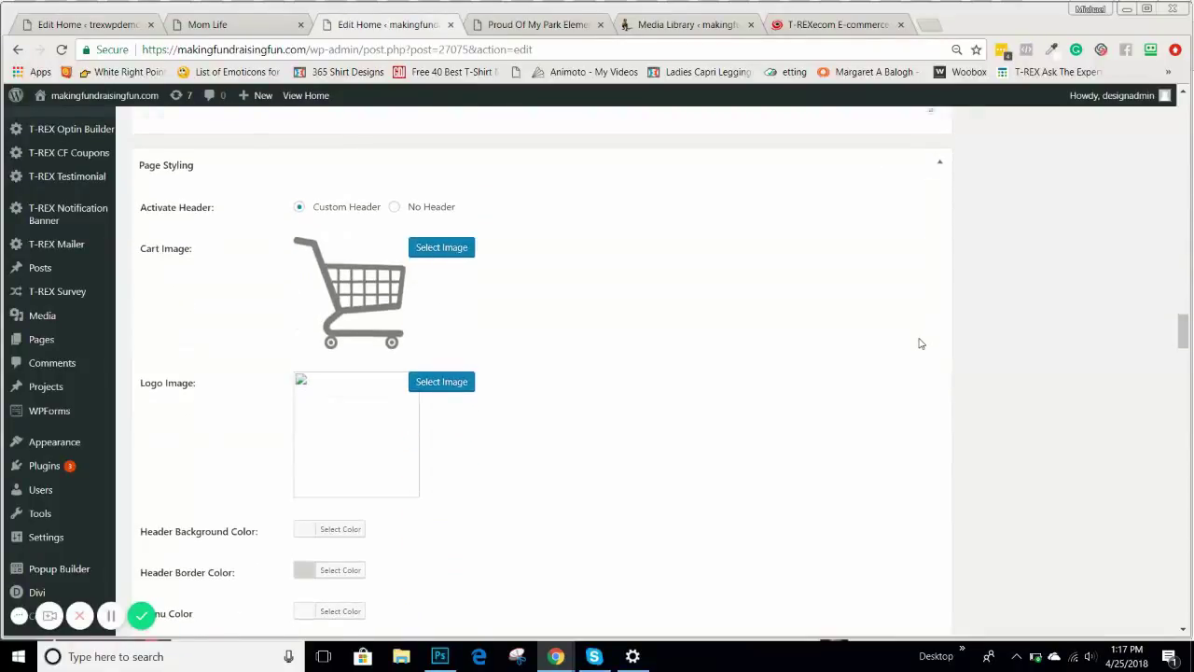
- Move the Mom Life campaign's Page Styling section directly below External URL and expand it
click(73, 26)
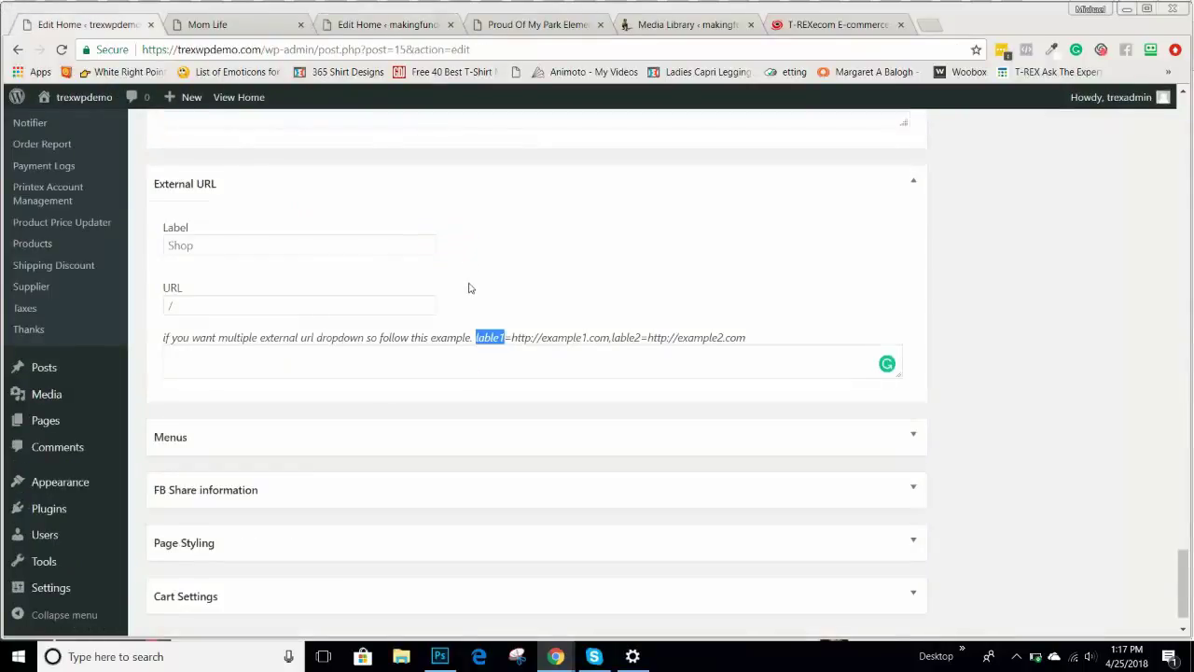
scroll(470, 288, down, 1)
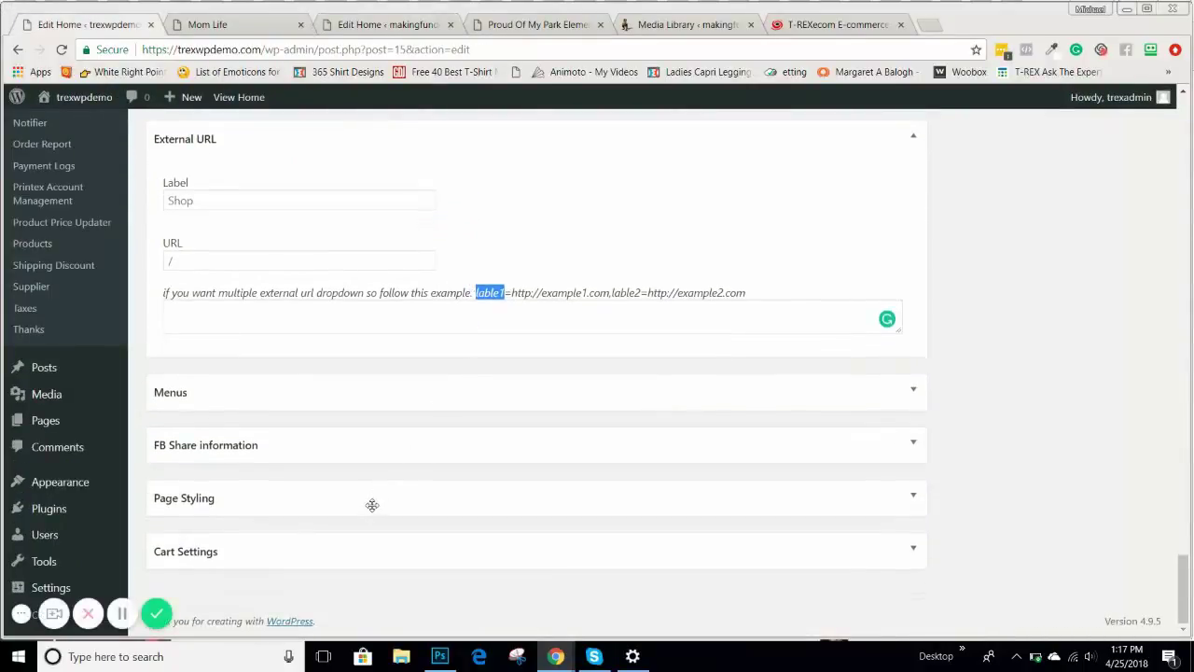
drag(370, 502, 355, 386)
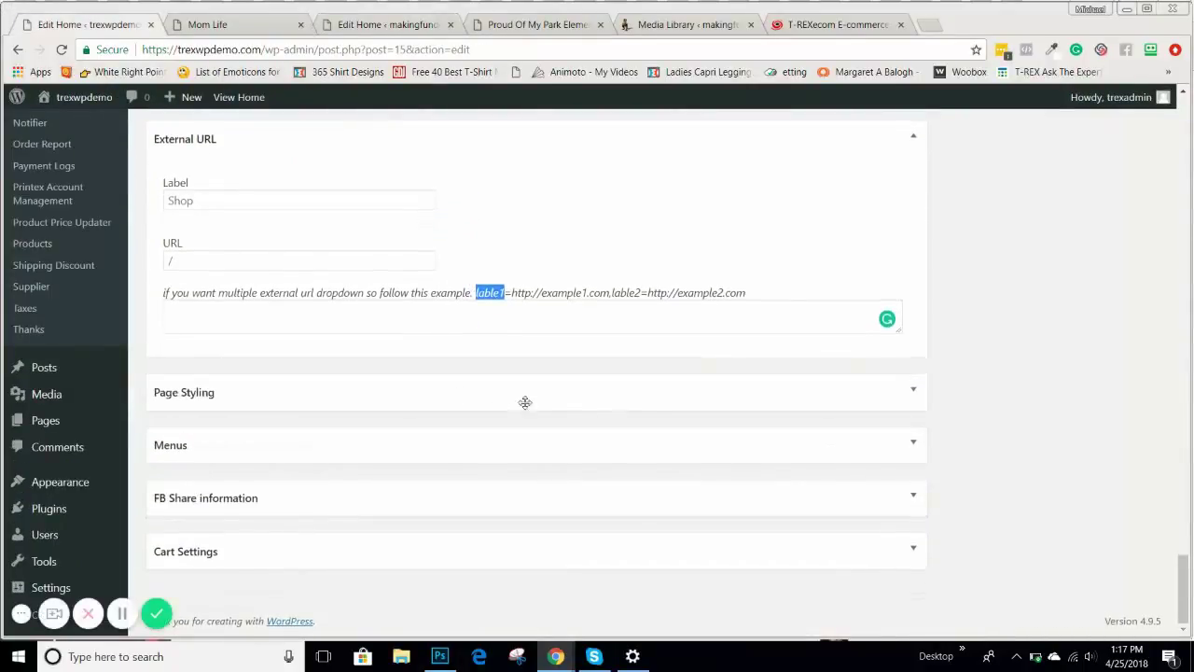
click(913, 389)
- Compare the Cart Image and Logo Image settings in Page Styling with the header and cart graphics on the published mugs page
scroll(690, 264, down, 3)
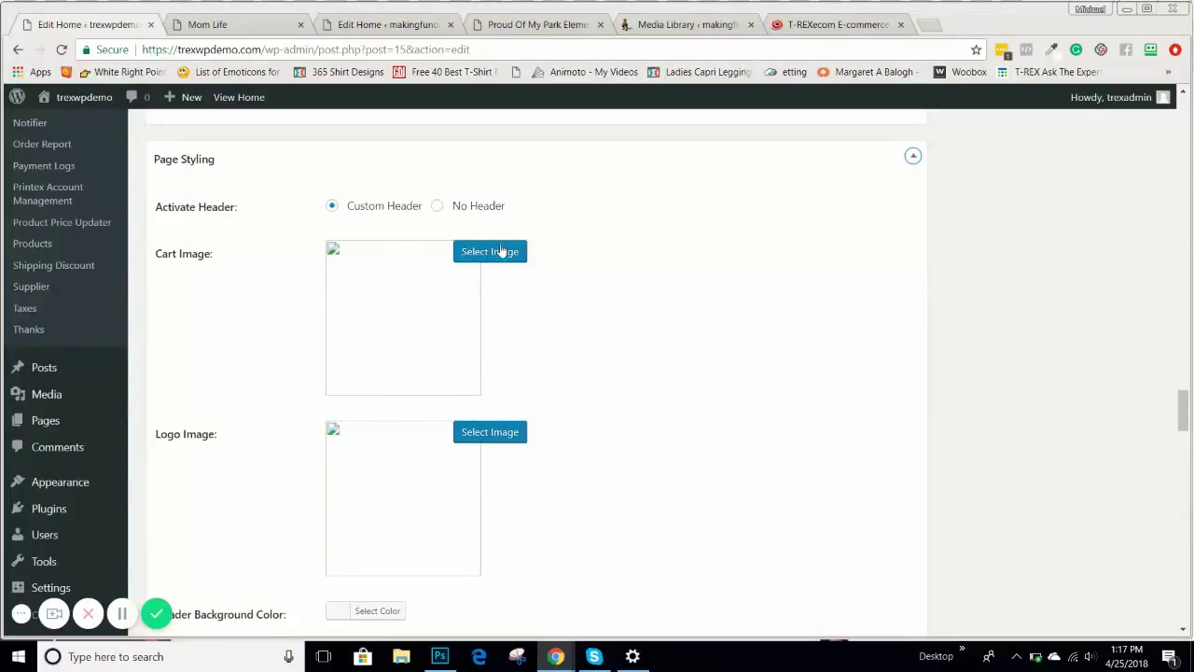
scroll(218, 314, down, 3)
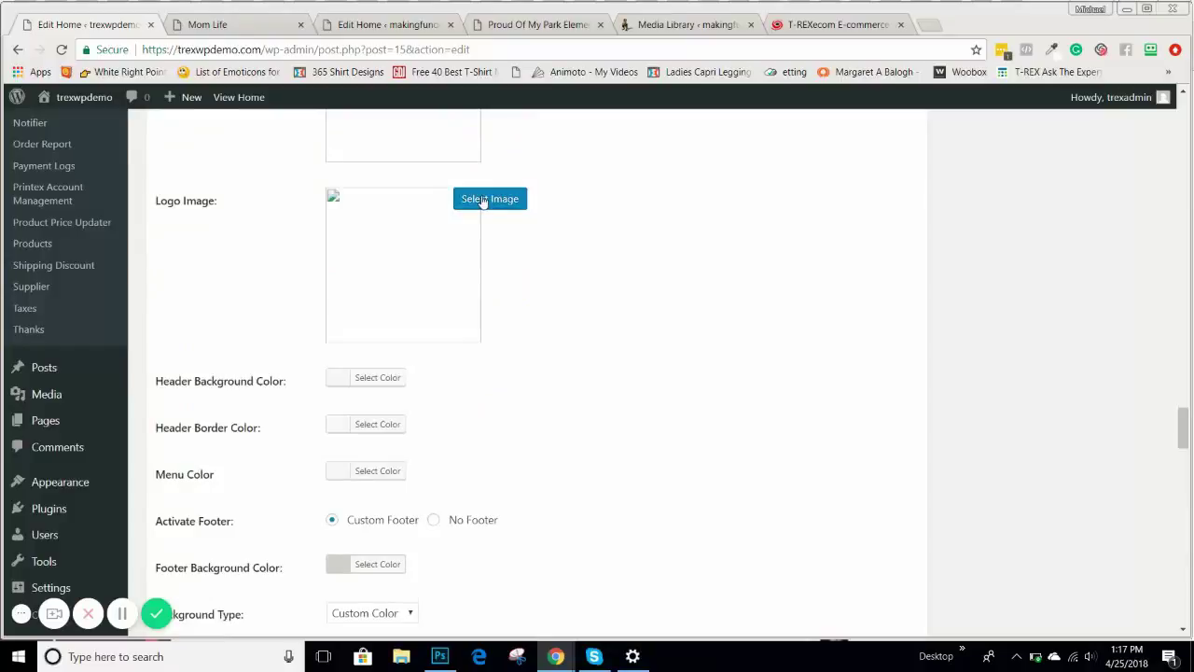
click(527, 24)
scroll(786, 234, down, 3)
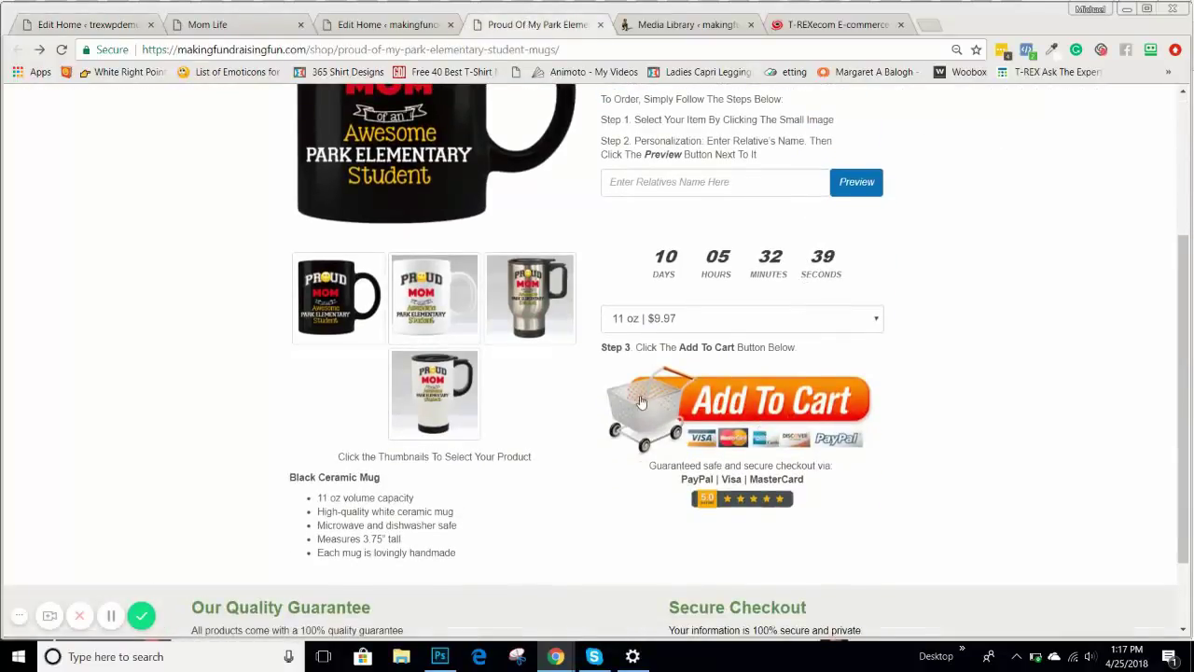
scroll(701, 358, up, 3)
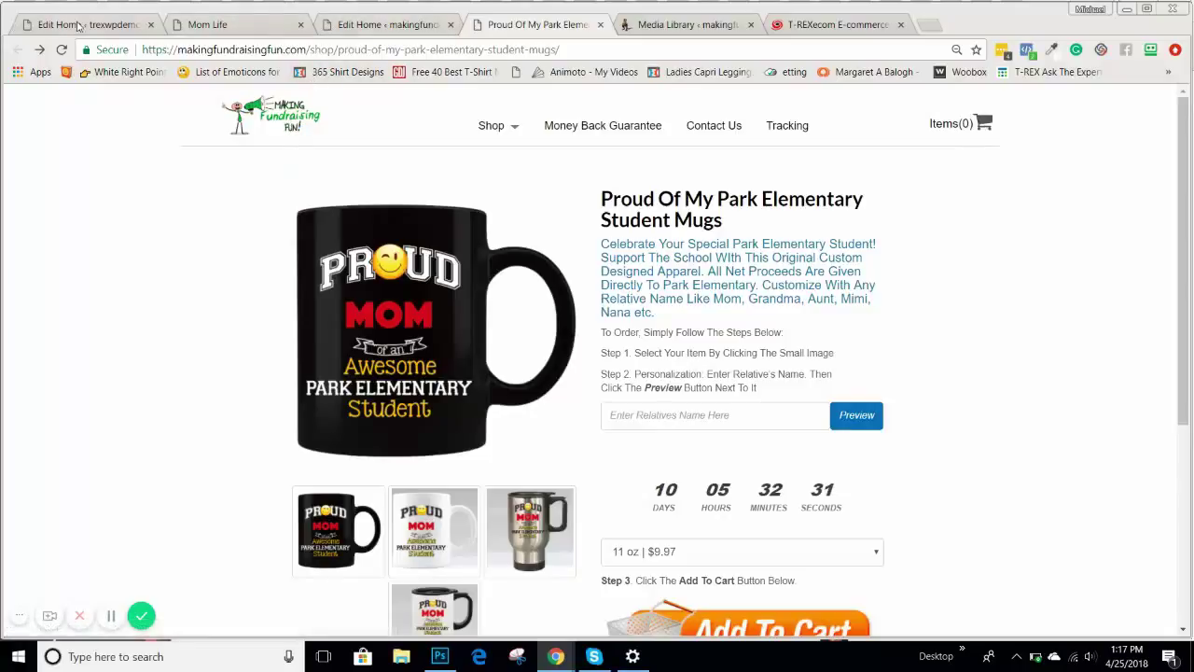
- Examine the Mom Life campaign's header, menu and footer styling options, including the Footer Background Color picker
click(82, 25)
scroll(231, 298, down, 1)
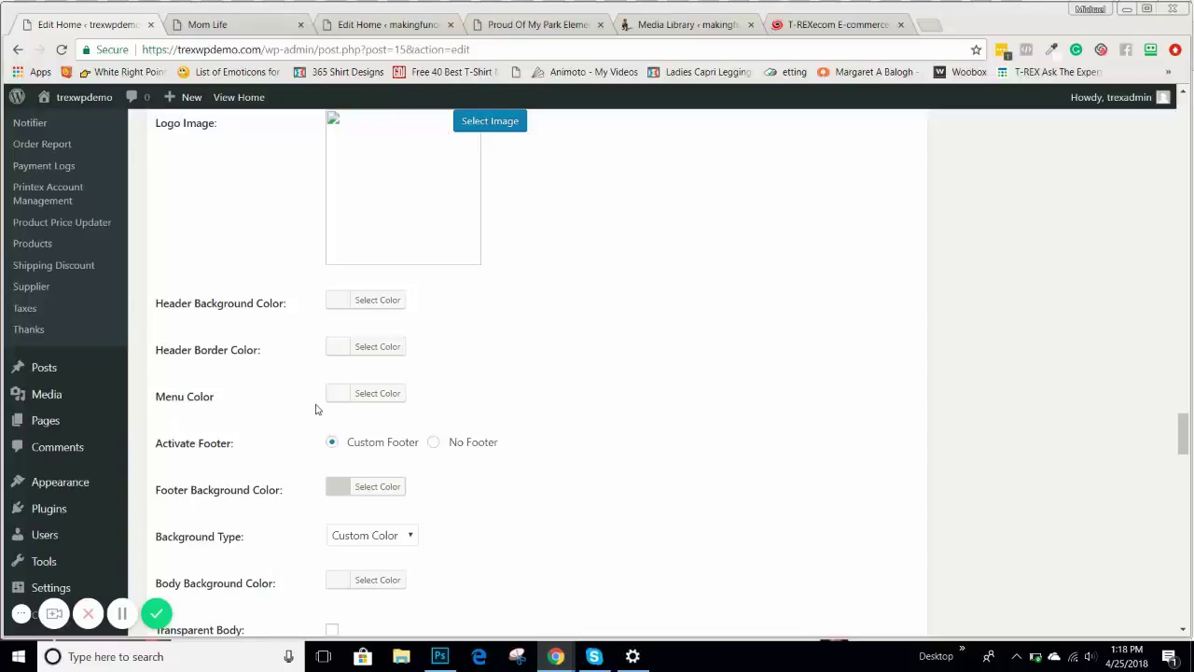
scroll(315, 408, down, 2)
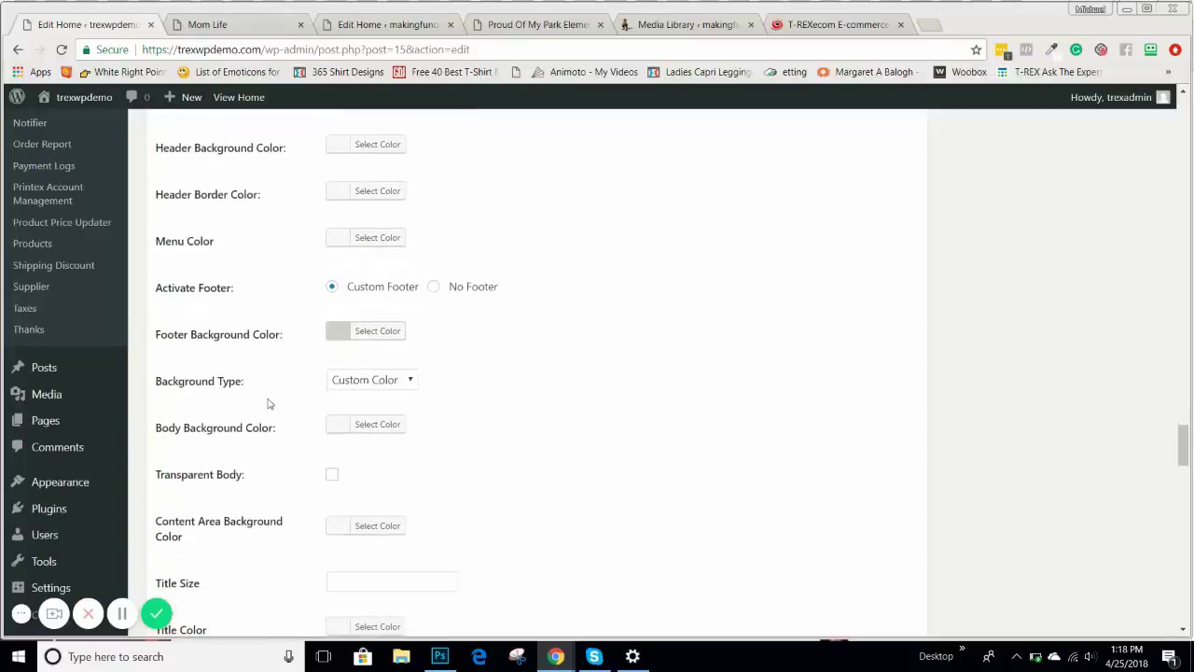
click(387, 336)
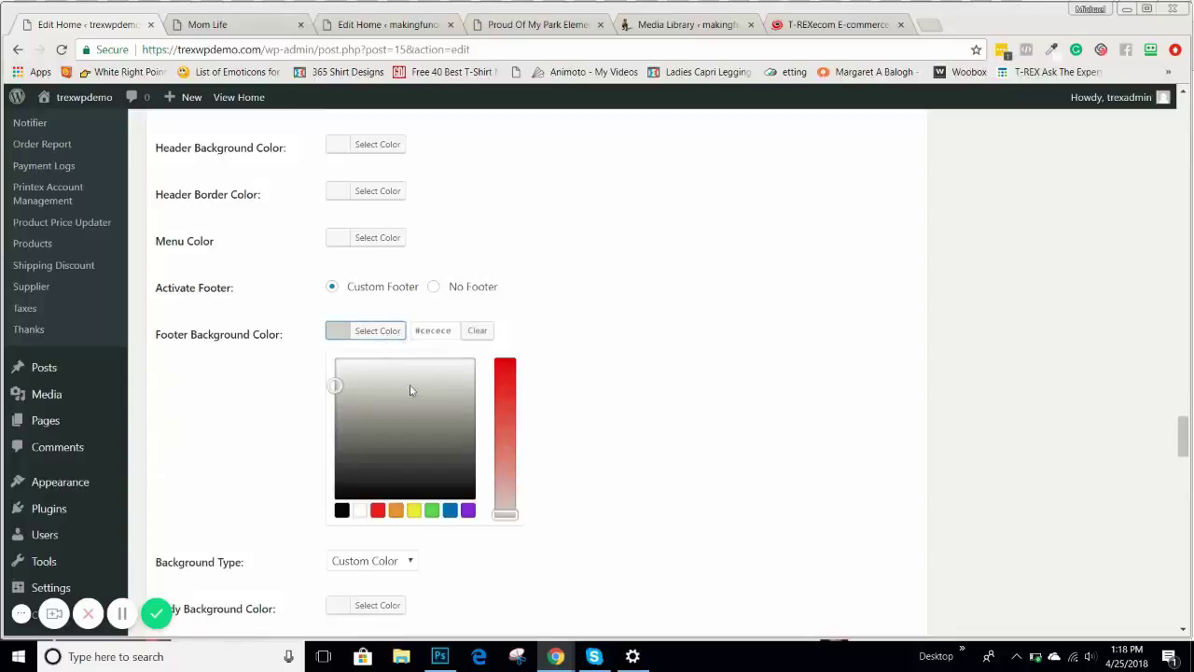
click(628, 325)
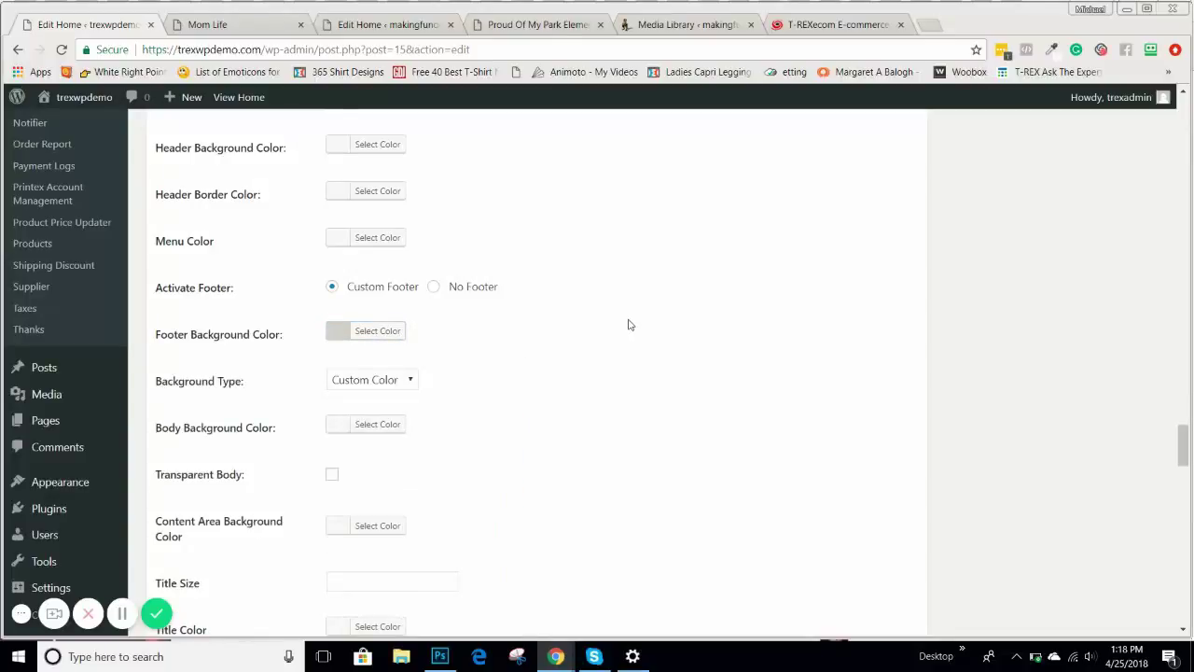
- Set the Mom Life page's Background Type to Custom Image and review the body background image options
click(380, 382)
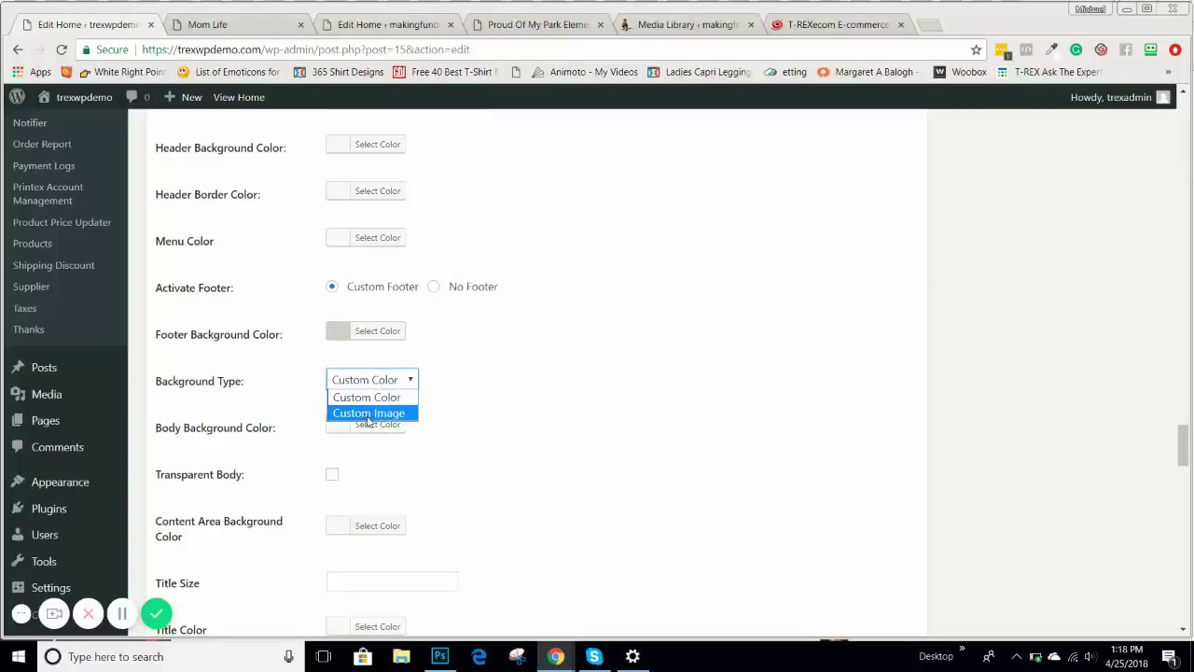
click(505, 352)
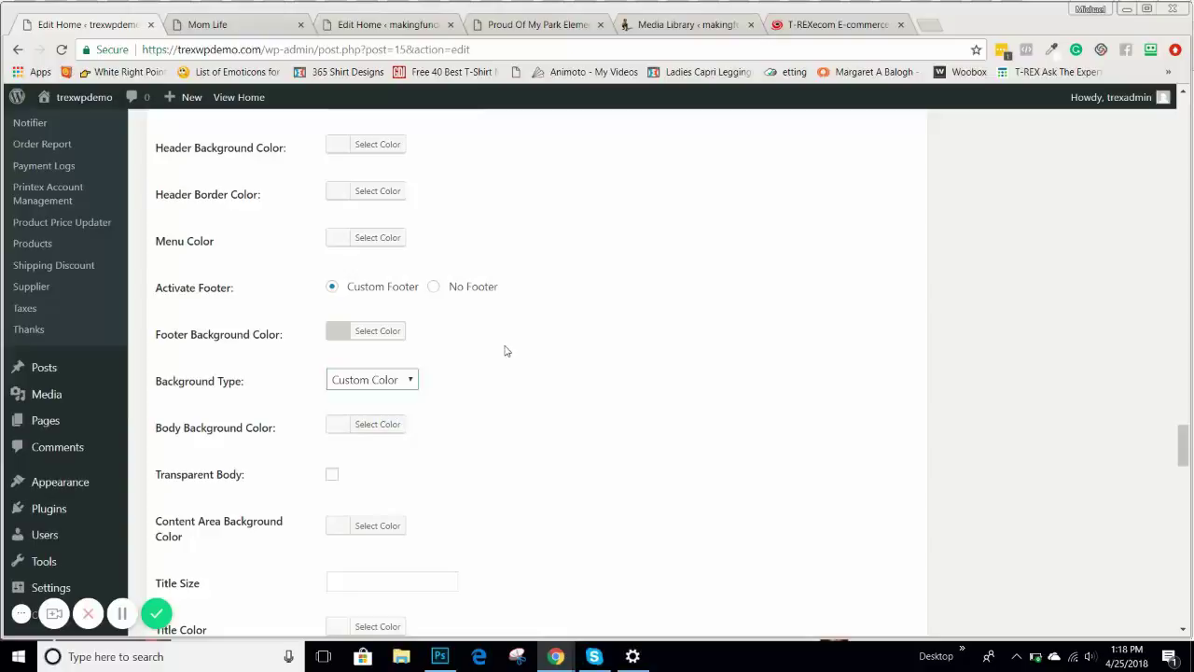
click(375, 380)
click(367, 412)
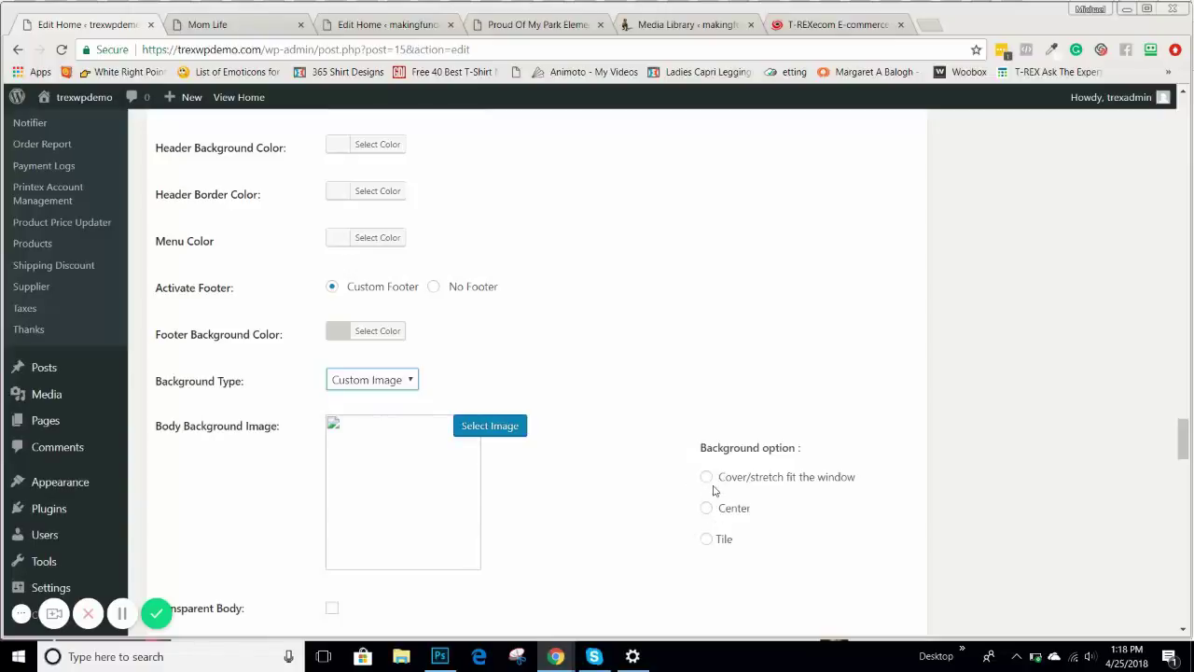
scroll(656, 434, down, 2)
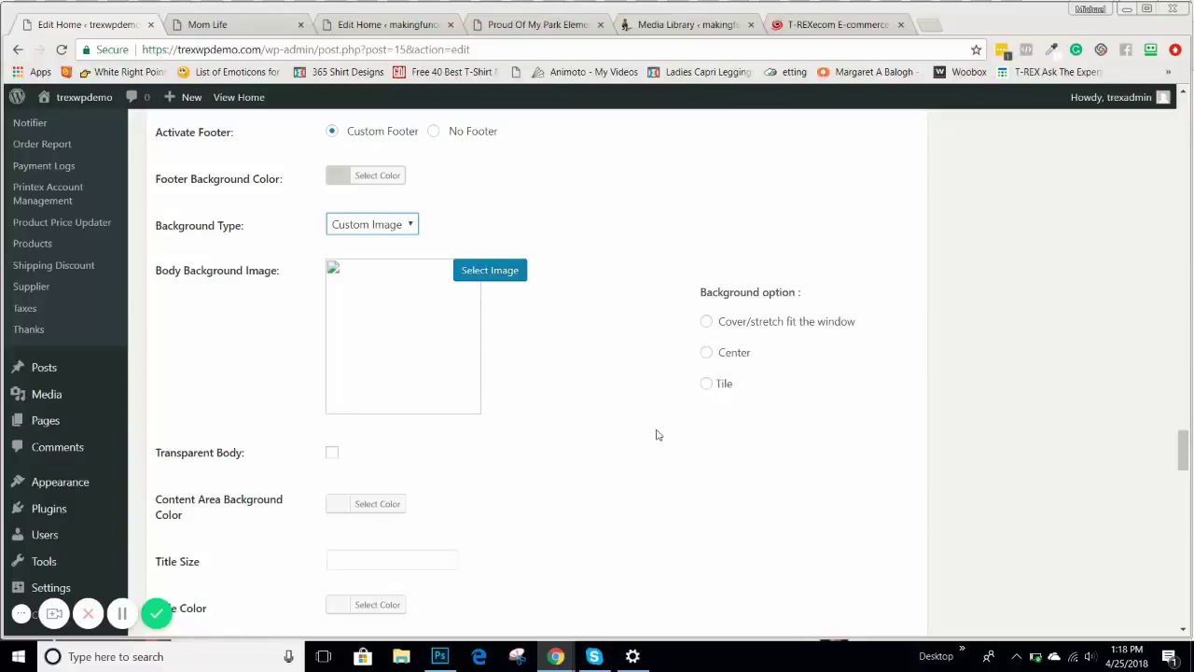
- Compare the Transparent Body and Content Area Background Color options with the background of the published mugs page
click(628, 241)
scroll(639, 255, down, 2)
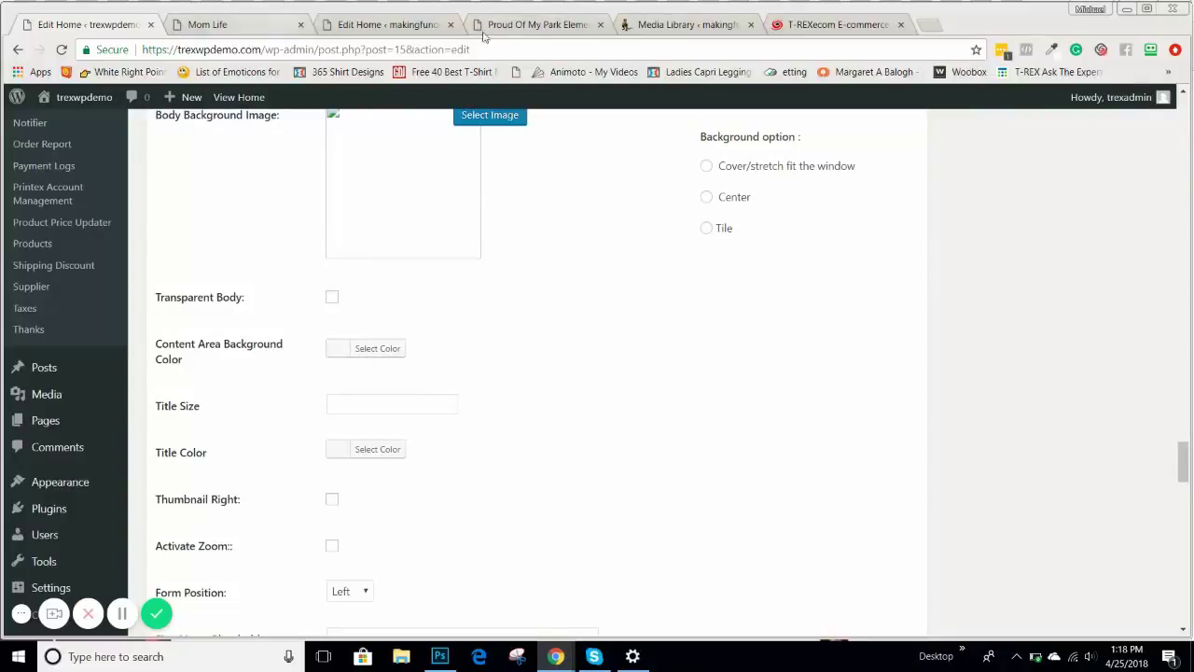
click(533, 25)
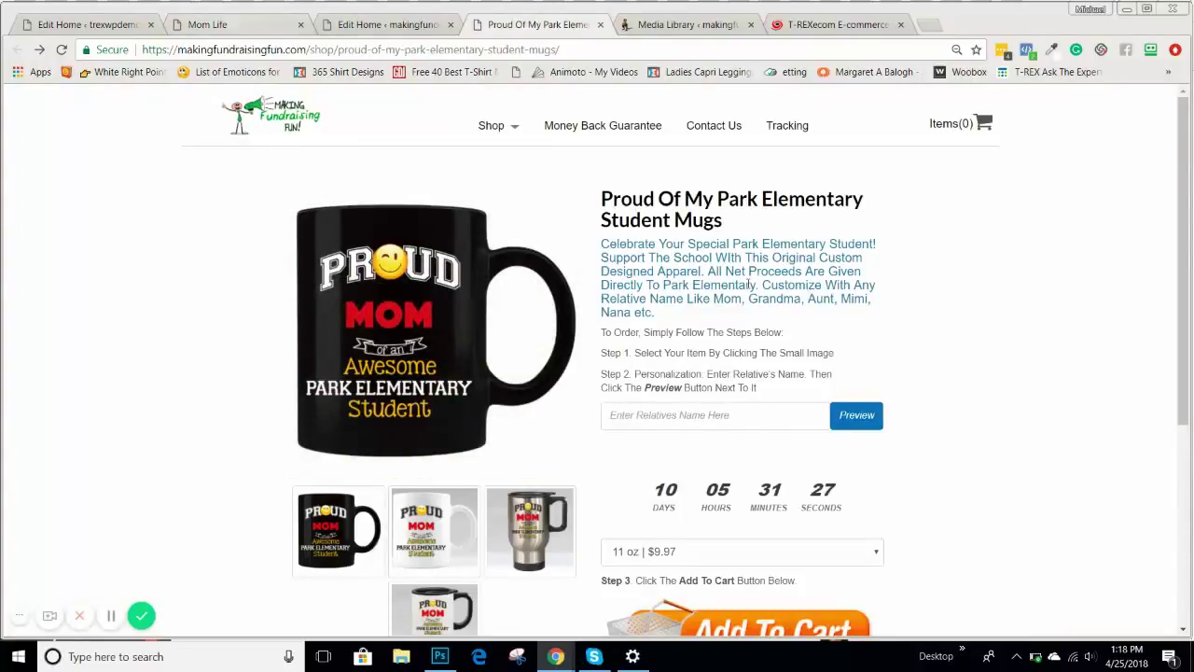
click(98, 26)
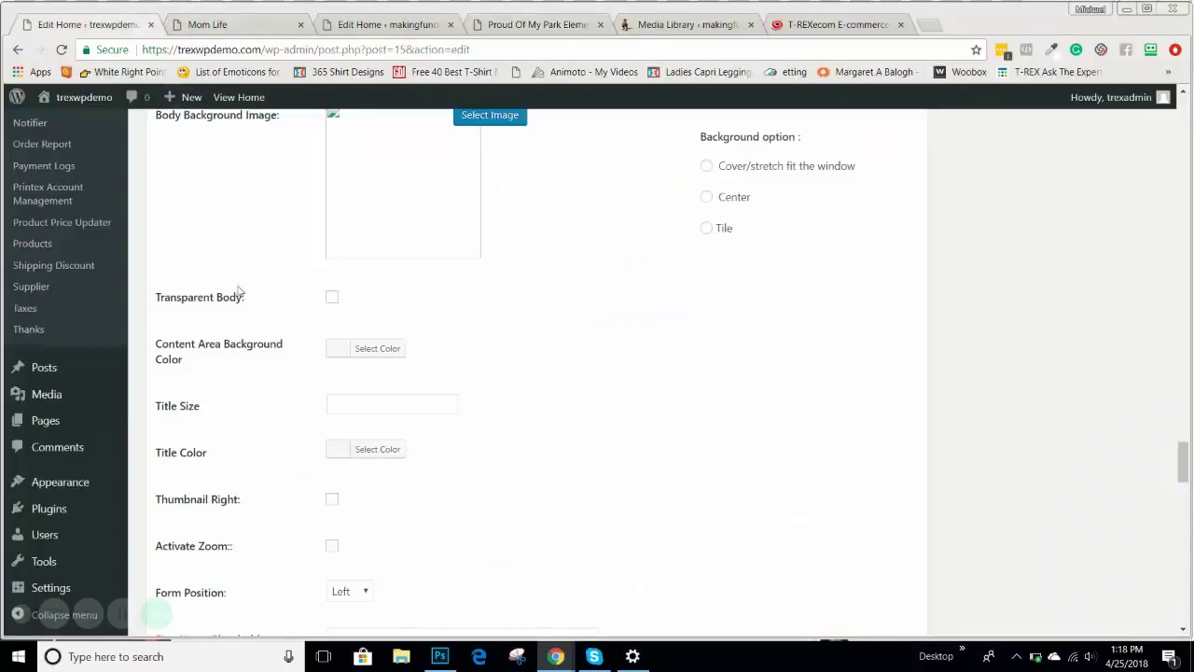
scroll(247, 299, down, 2)
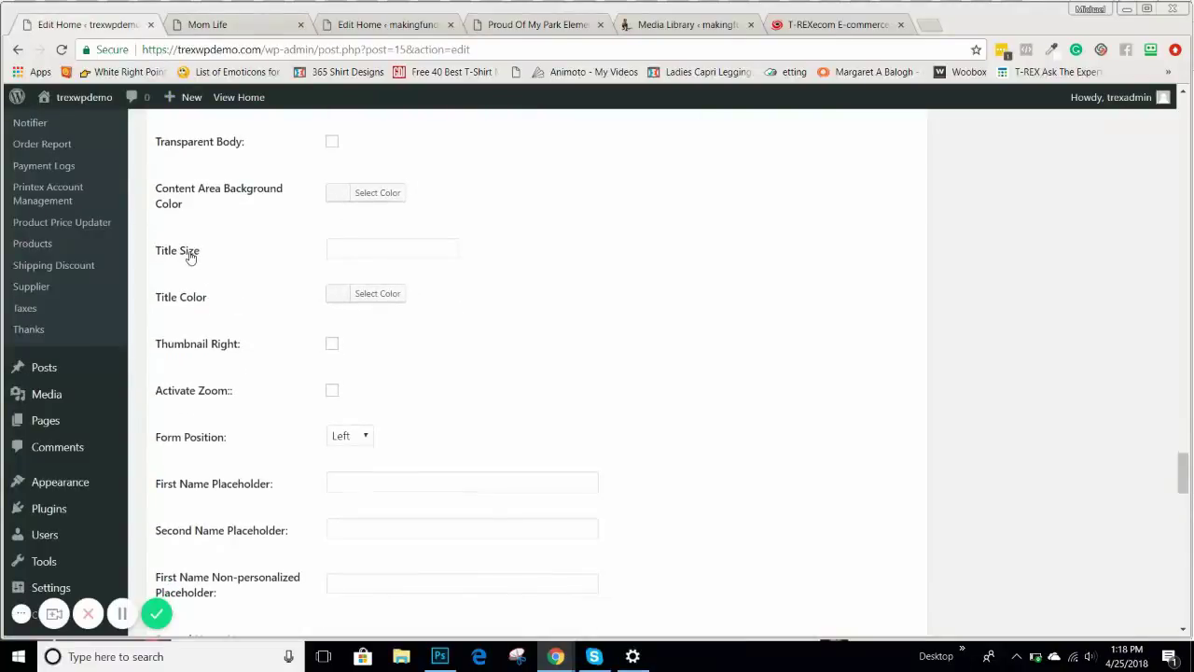
- Compare the Title Size, Title Color and Thumbnail Right settings with the title and thumbnails on the published mugs page
click(549, 28)
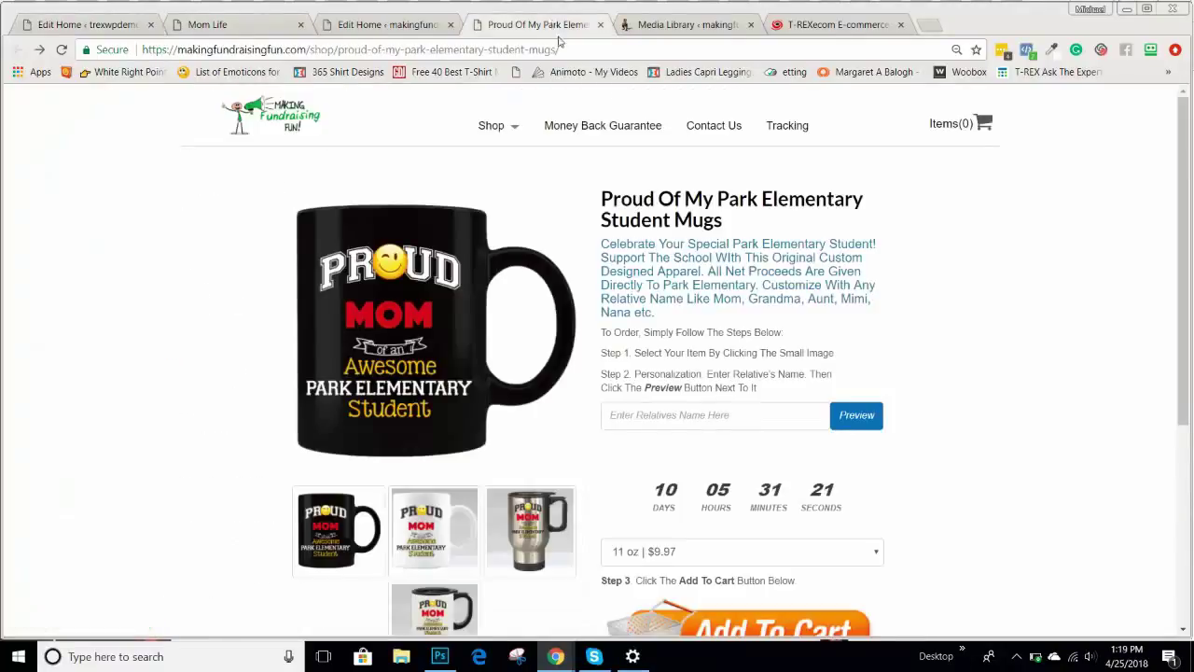
drag(601, 198, 727, 221)
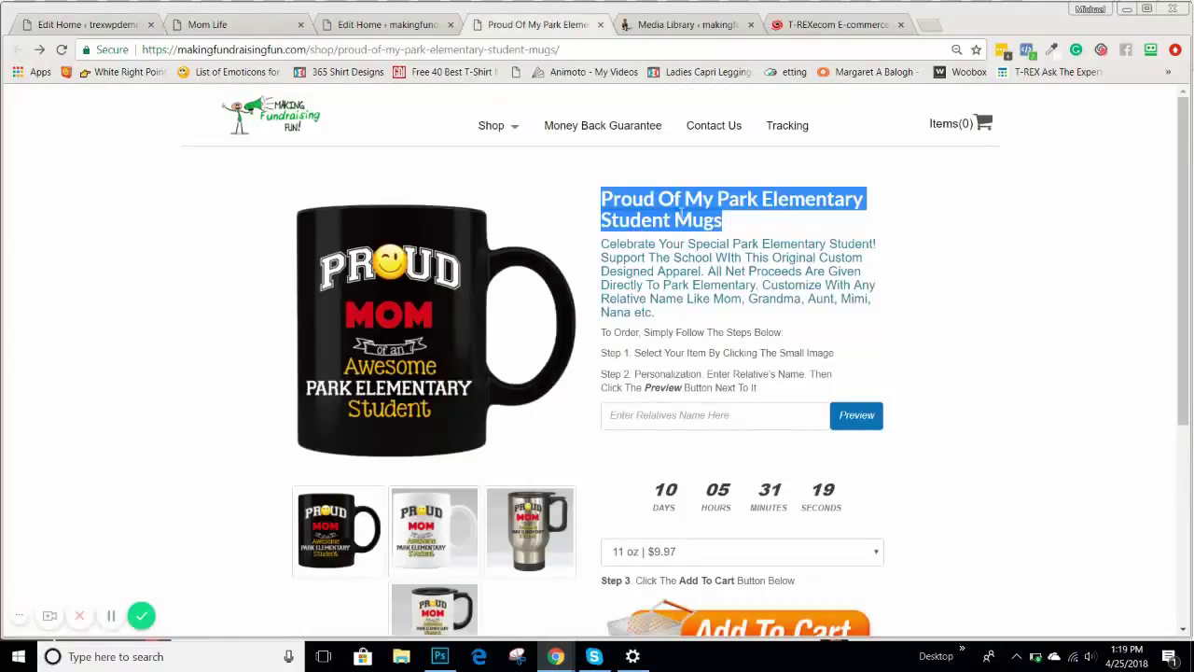
click(611, 200)
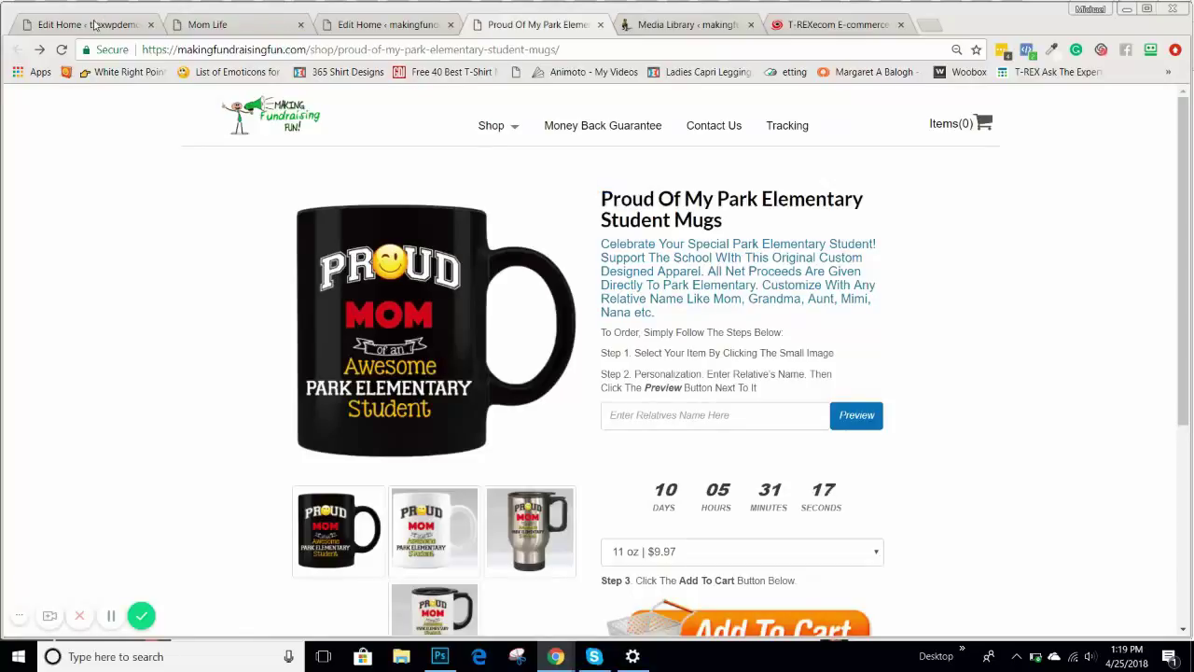
click(93, 24)
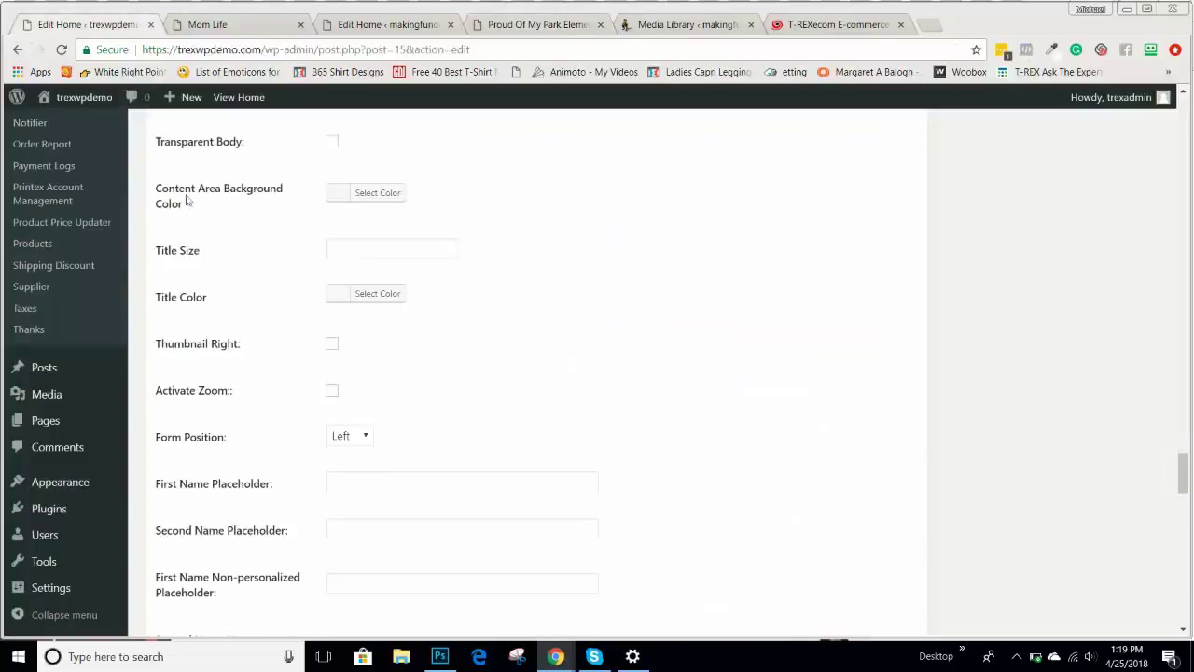
click(345, 247)
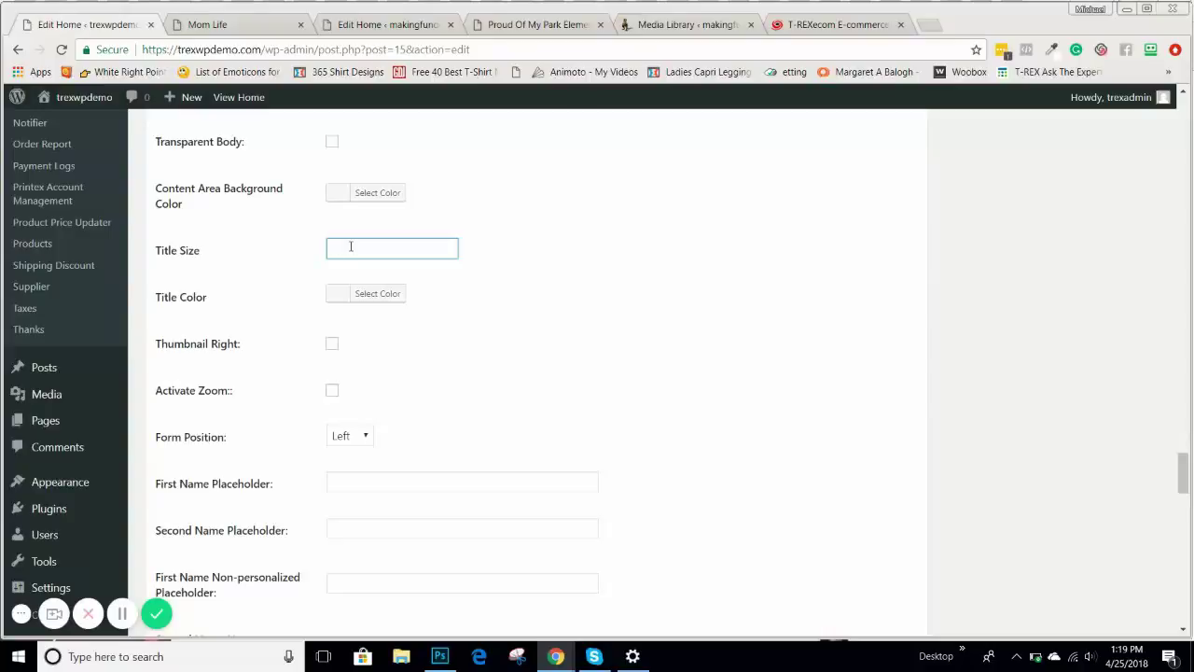
click(339, 293)
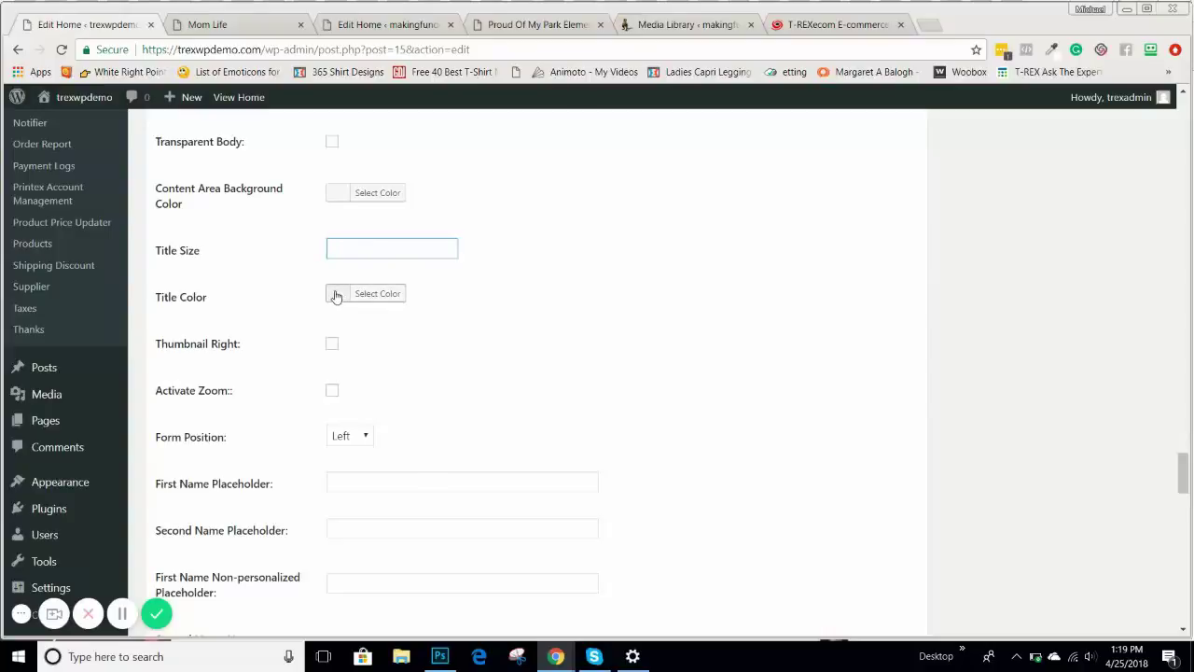
click(541, 250)
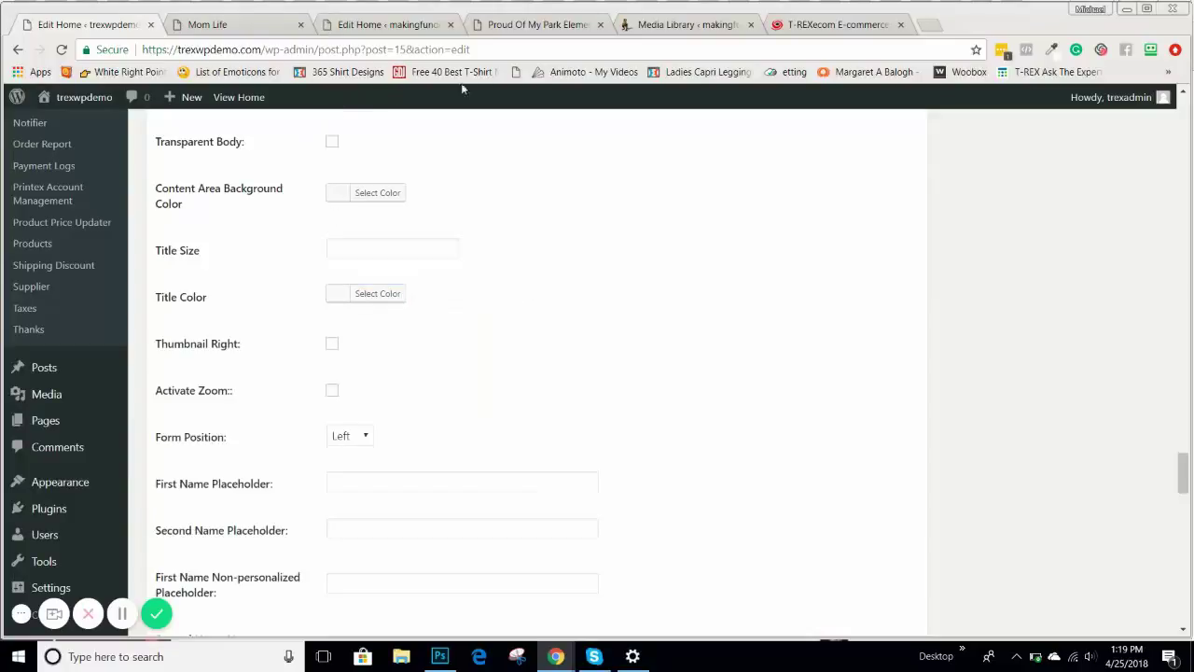
click(537, 24)
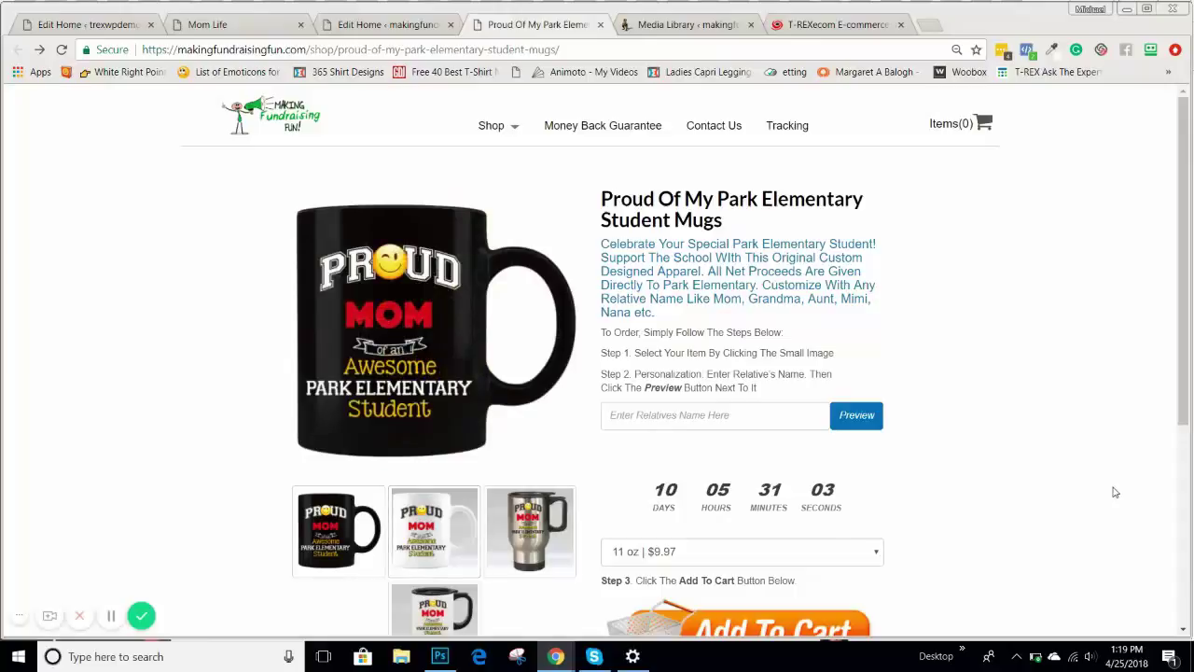
click(119, 25)
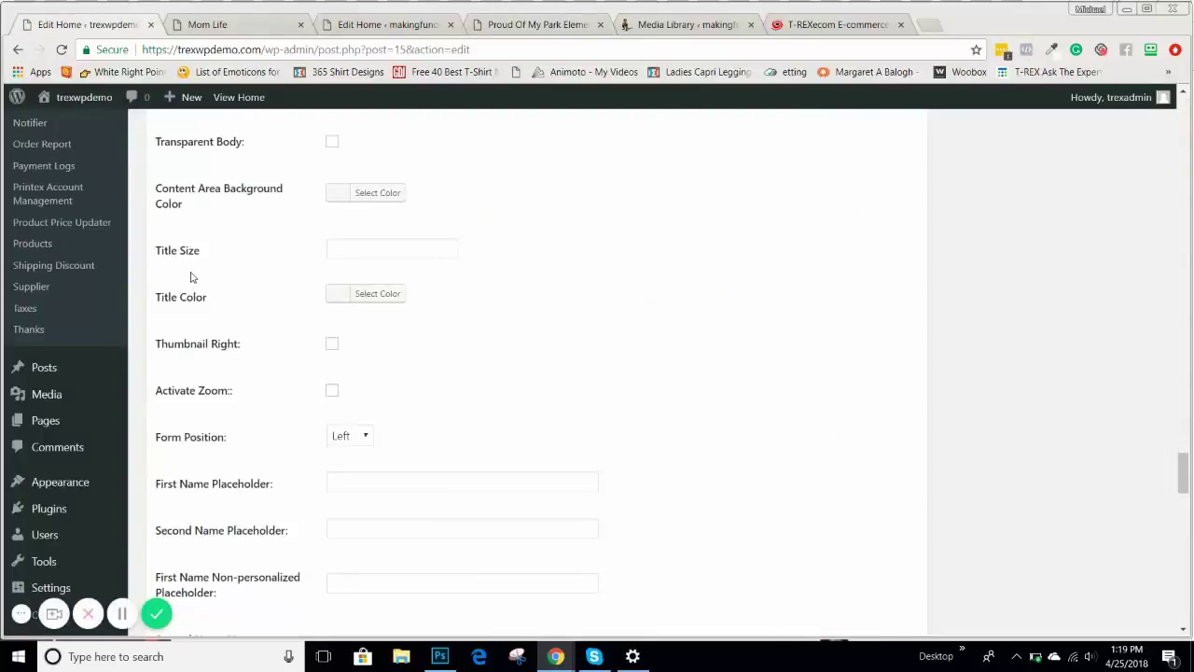
- Turn on Activate Zoom for the Mom Life campaign and check the product image on the published mugs page
click(332, 390)
click(420, 26)
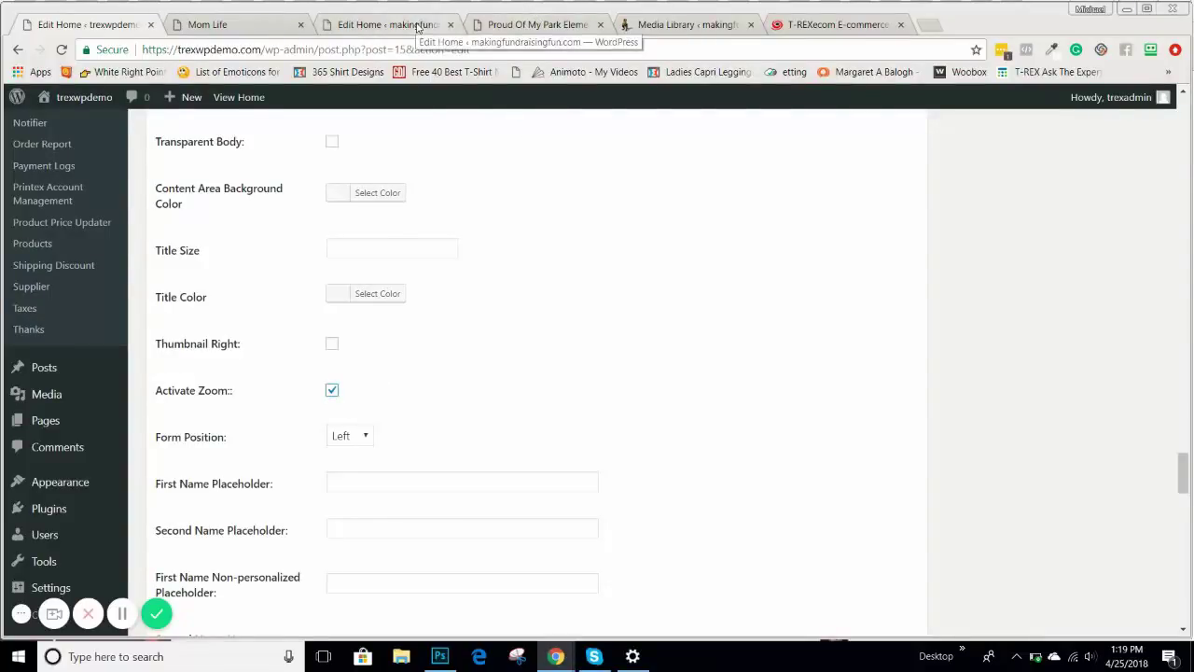
click(528, 26)
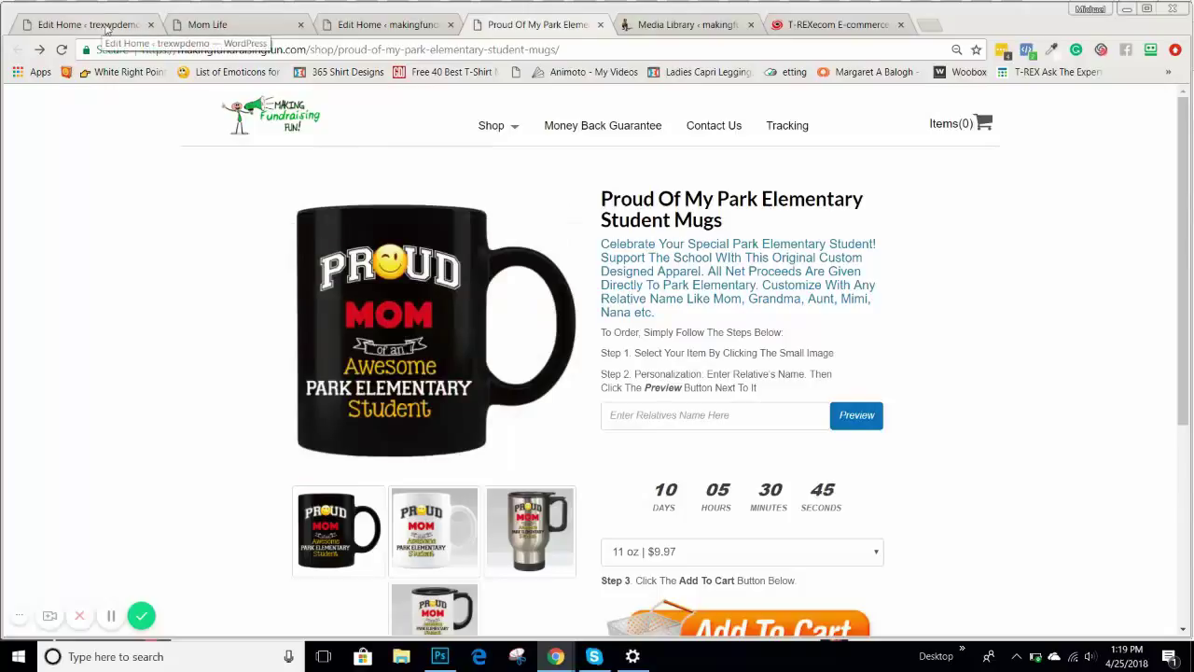
click(105, 28)
- Set the Mom Life campaign's Form Position to Right, consulting the published mugs page and the mugs campaign's own settings
scroll(472, 328, down, 1)
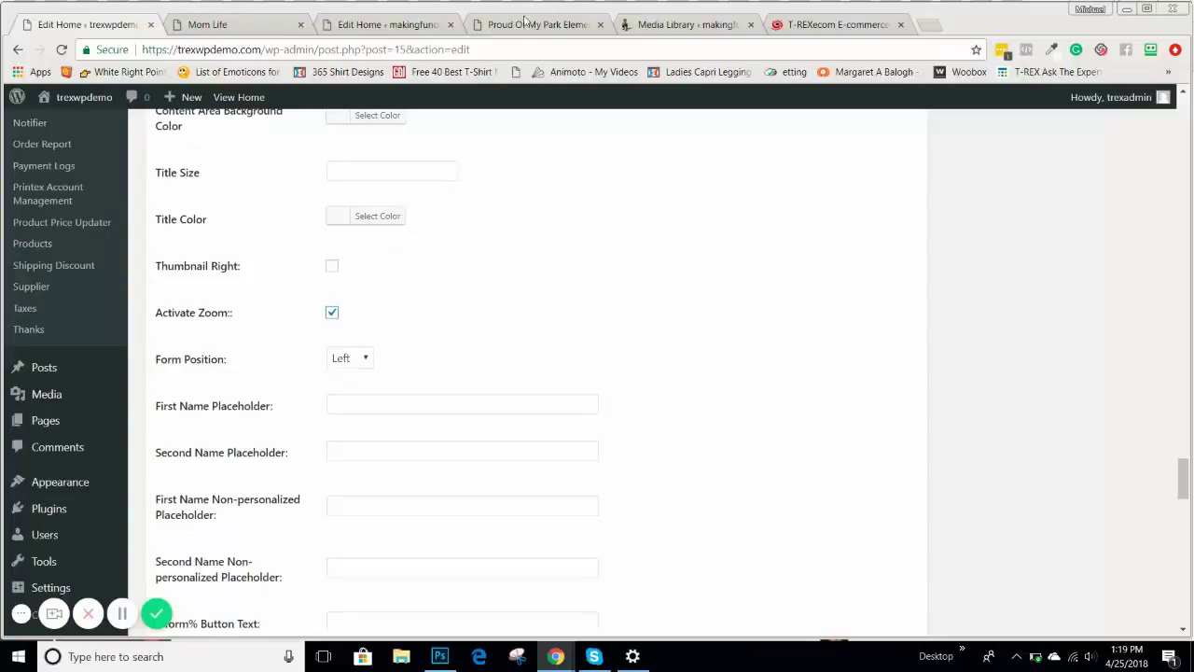
click(513, 26)
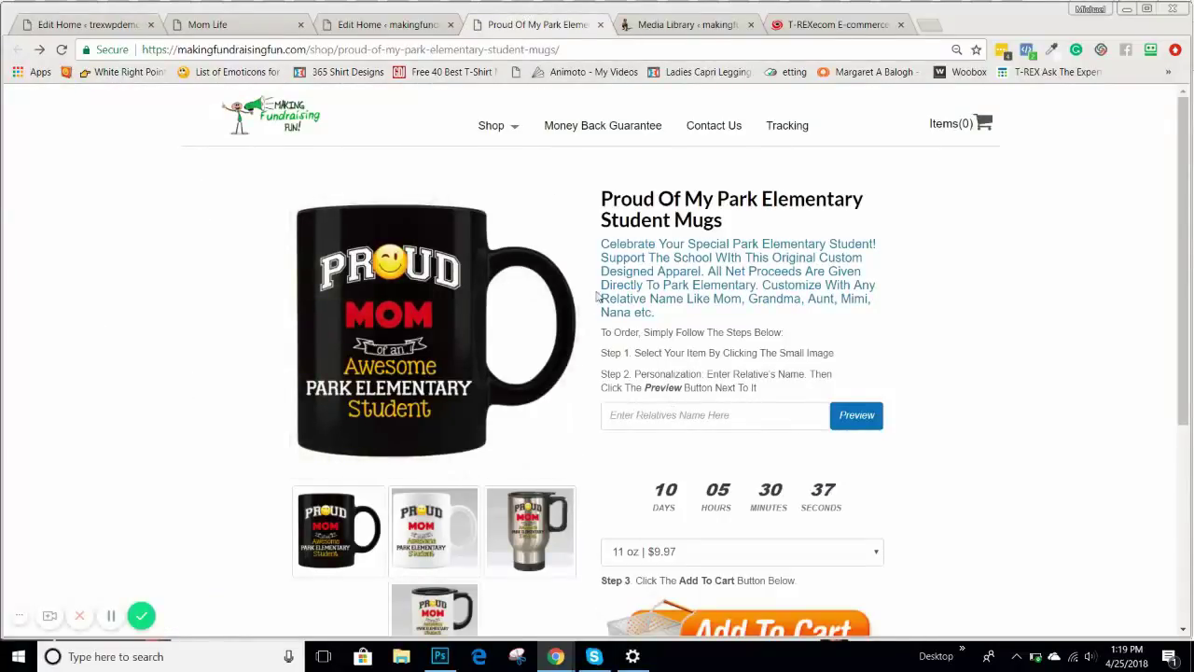
scroll(618, 319, down, 2)
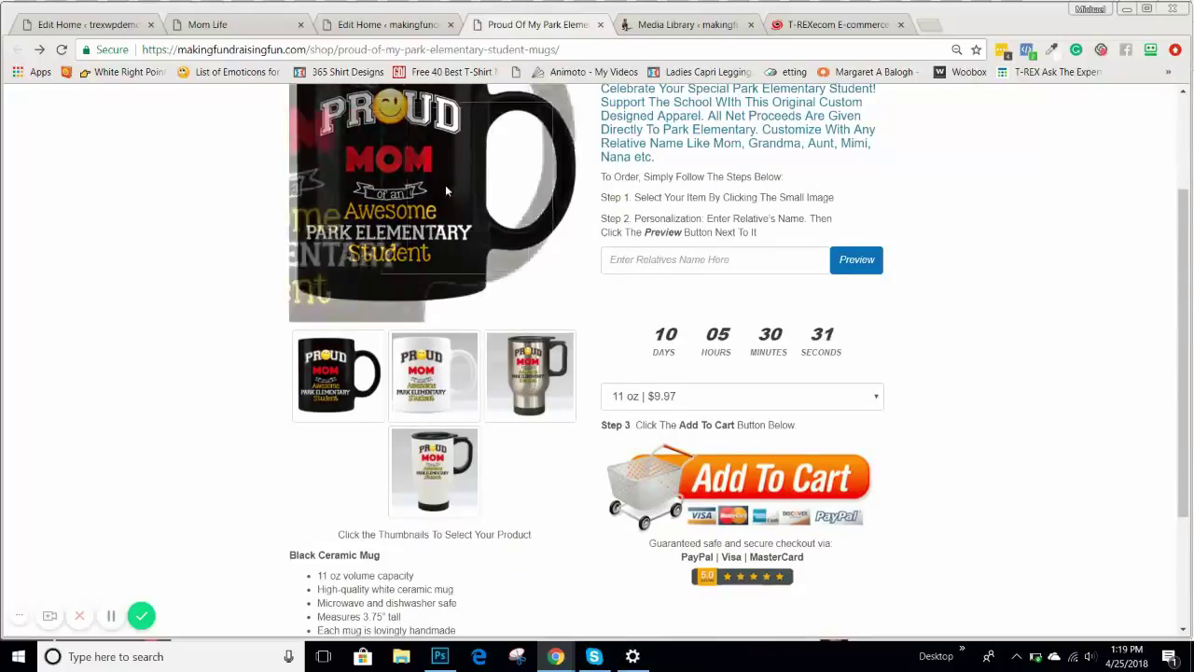
click(117, 28)
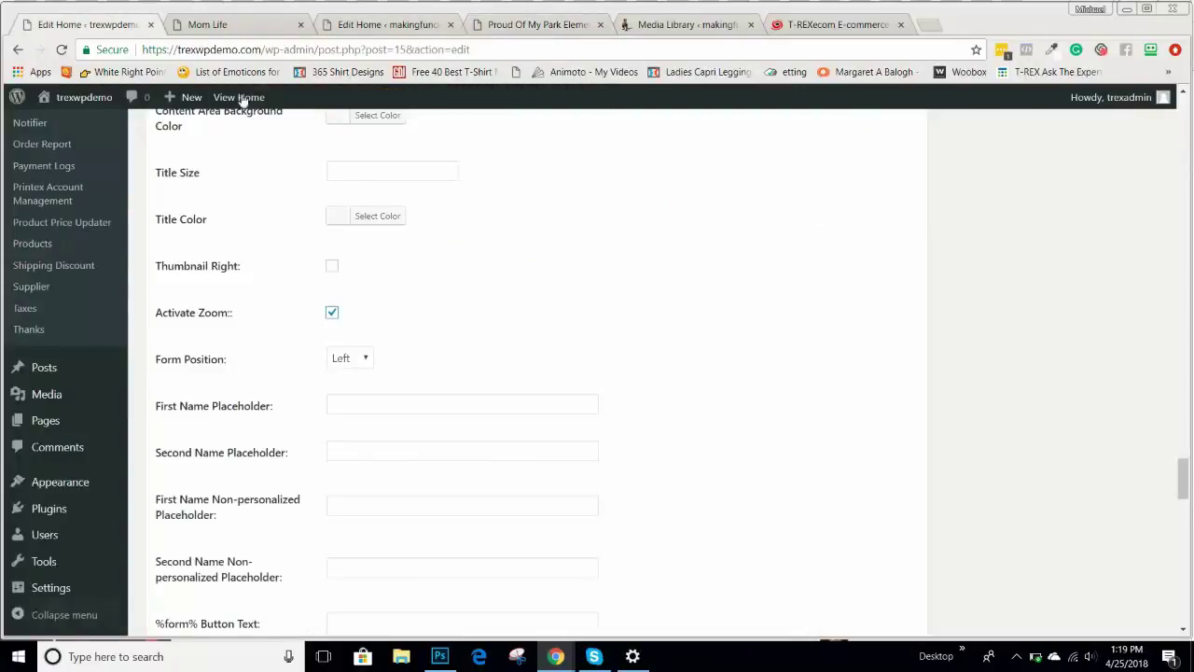
click(364, 360)
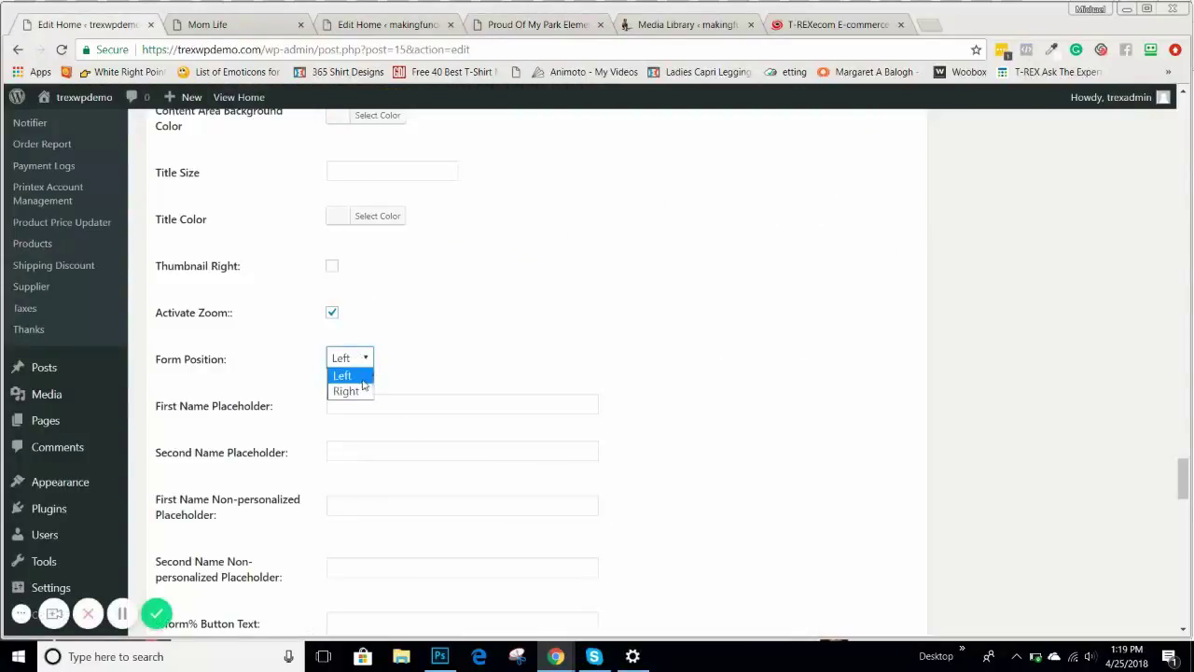
click(408, 329)
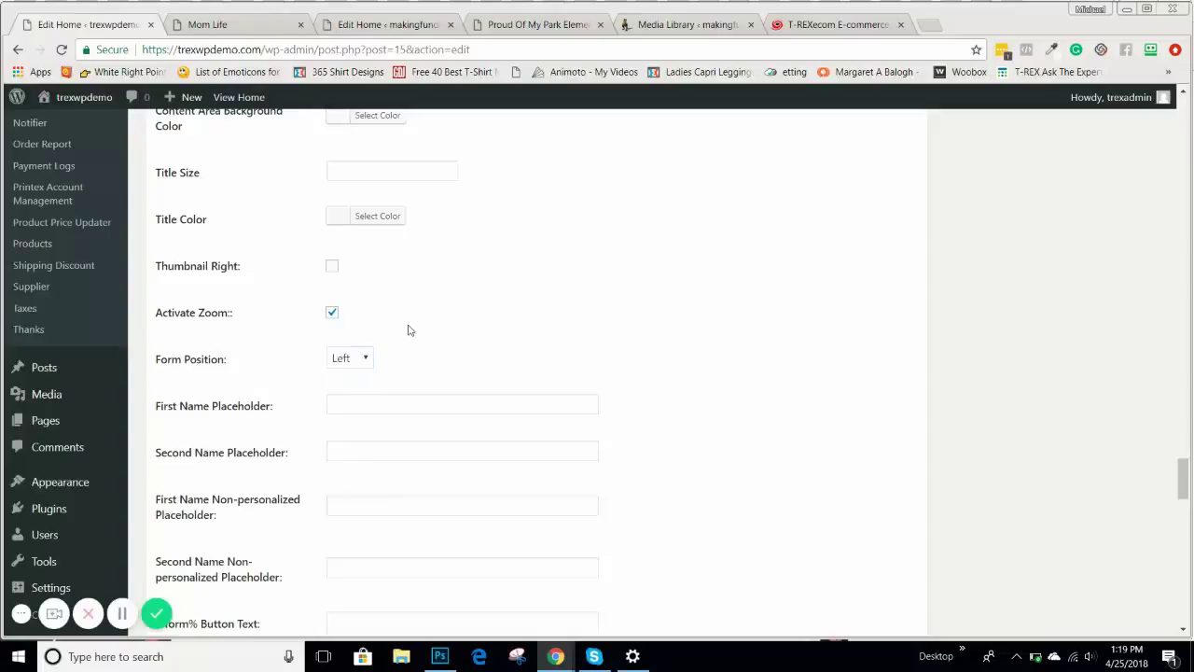
click(347, 360)
click(347, 391)
click(403, 23)
scroll(606, 323, down, 10)
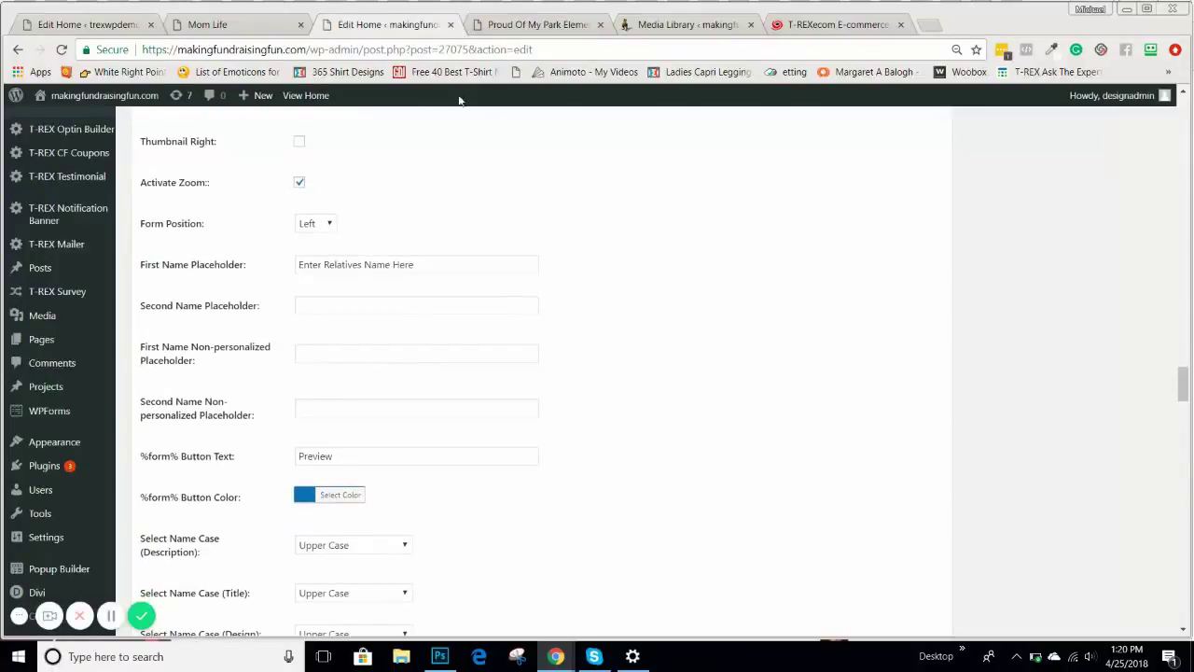
click(110, 25)
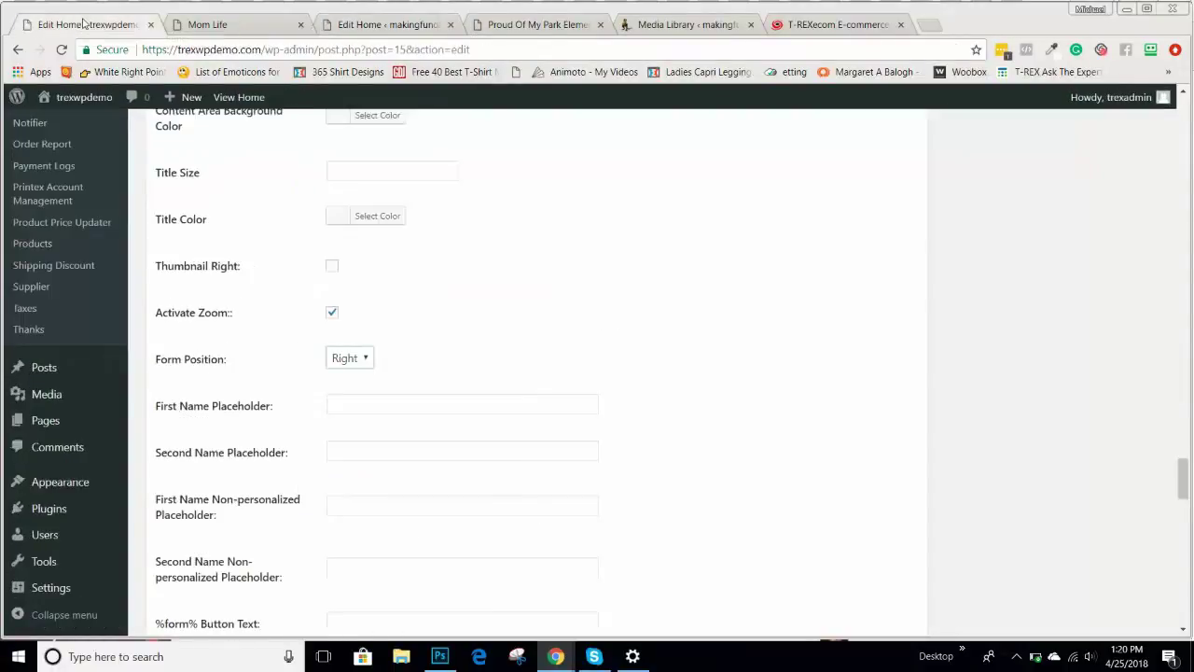
- Review the Mom Life campaign's name placeholder, %form% button and Select Name Case settings
scroll(429, 283, down, 1)
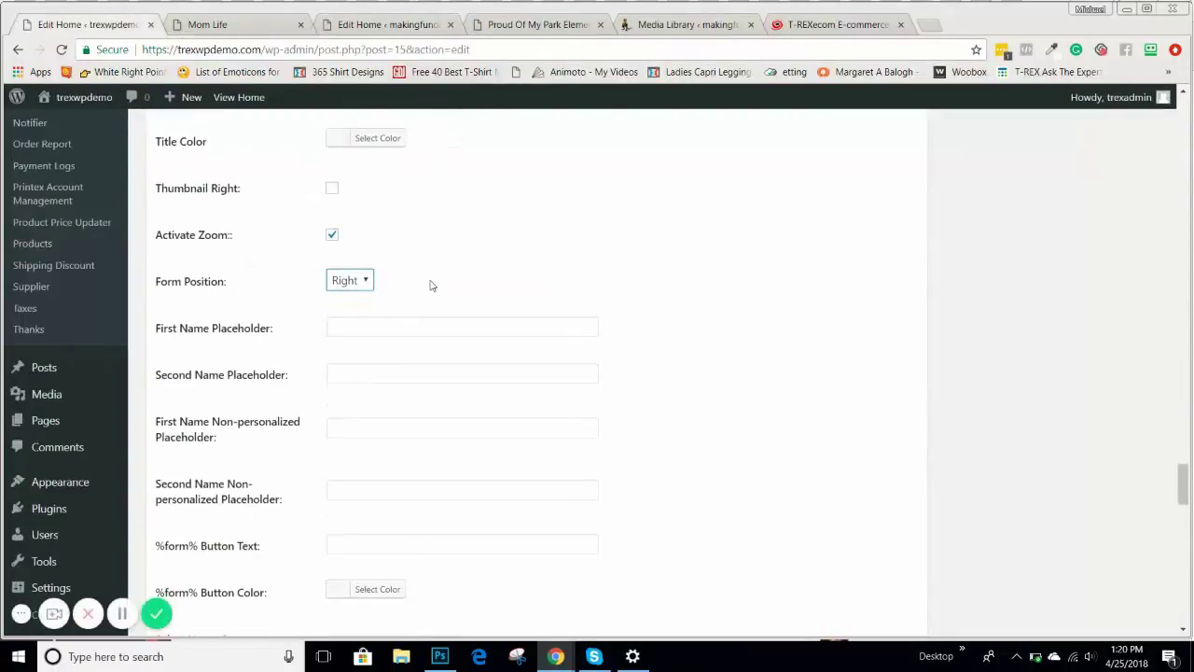
drag(157, 327, 291, 421)
scroll(299, 387, down, 2)
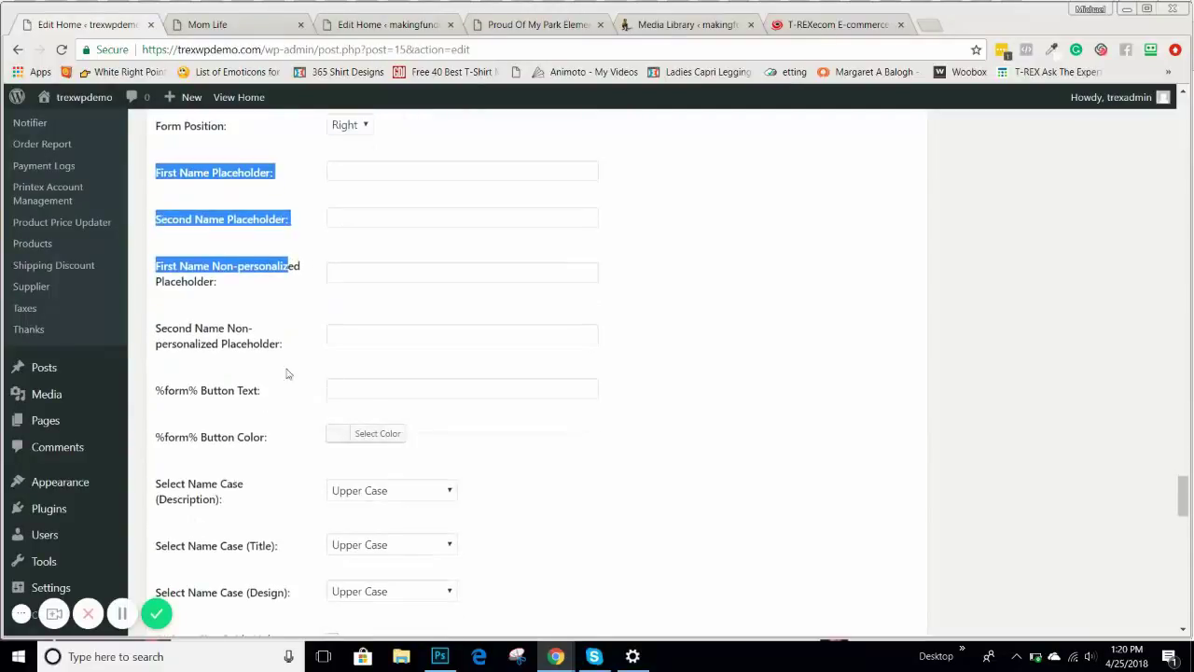
scroll(234, 308, down, 1)
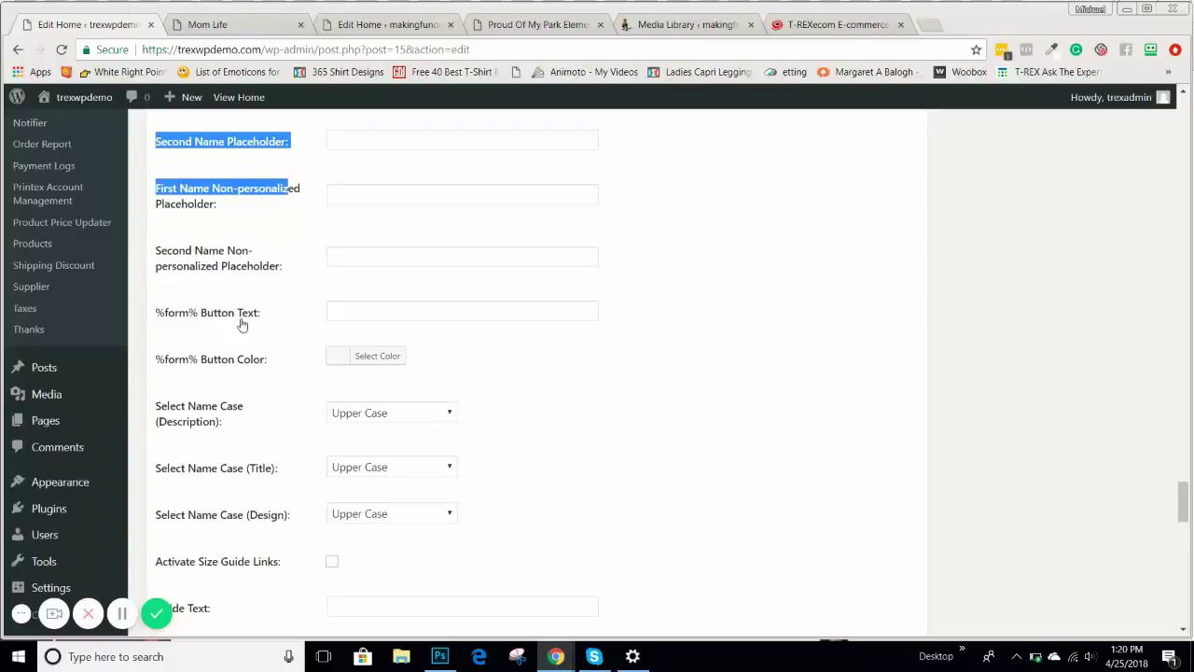
scroll(224, 347, down, 2)
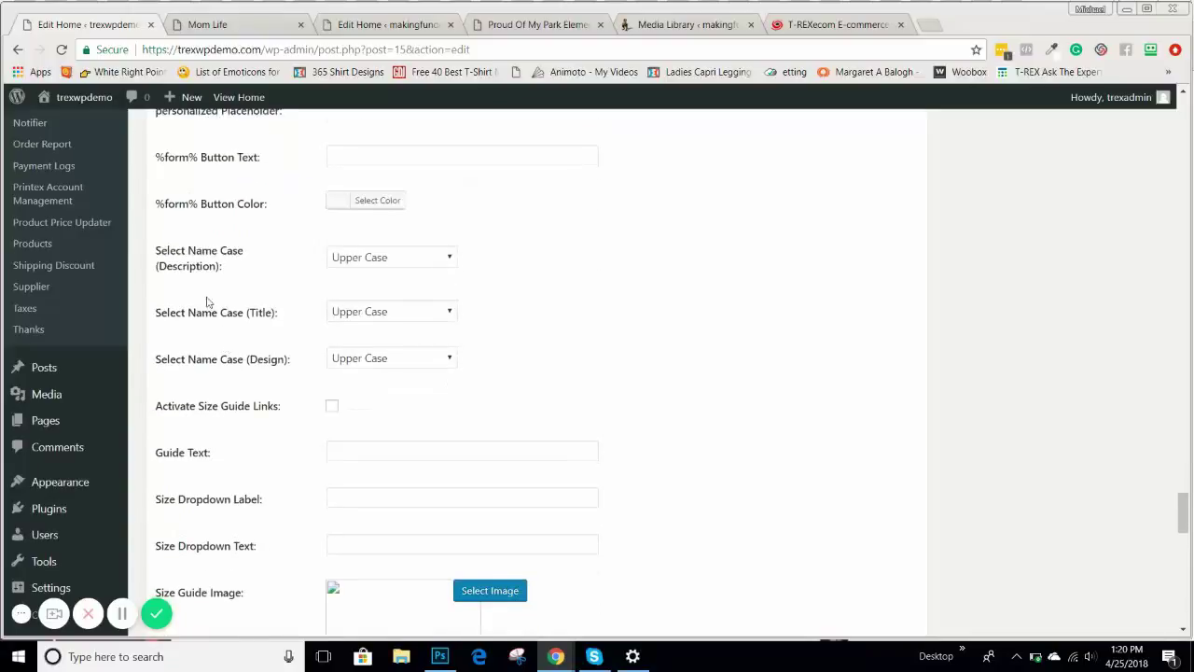
scroll(254, 285, down, 2)
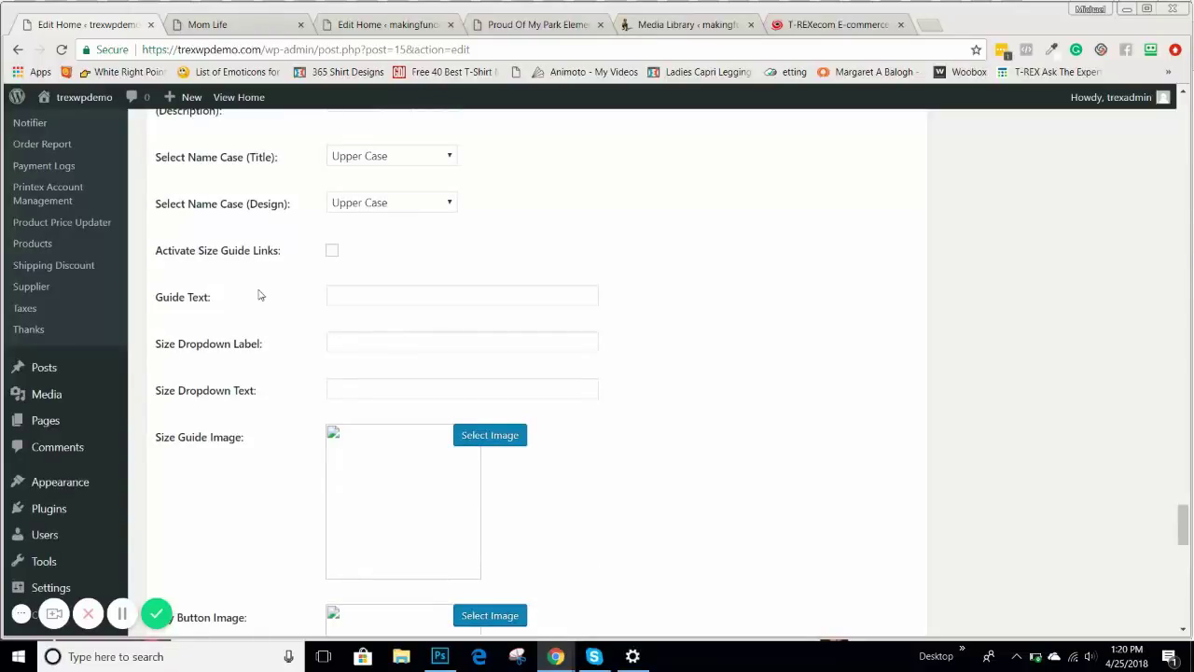
- Turn on Activate Size Guide Links for the Mom Life campaign and go through the empty Guide Text and Size Dropdown fields
click(333, 252)
click(347, 298)
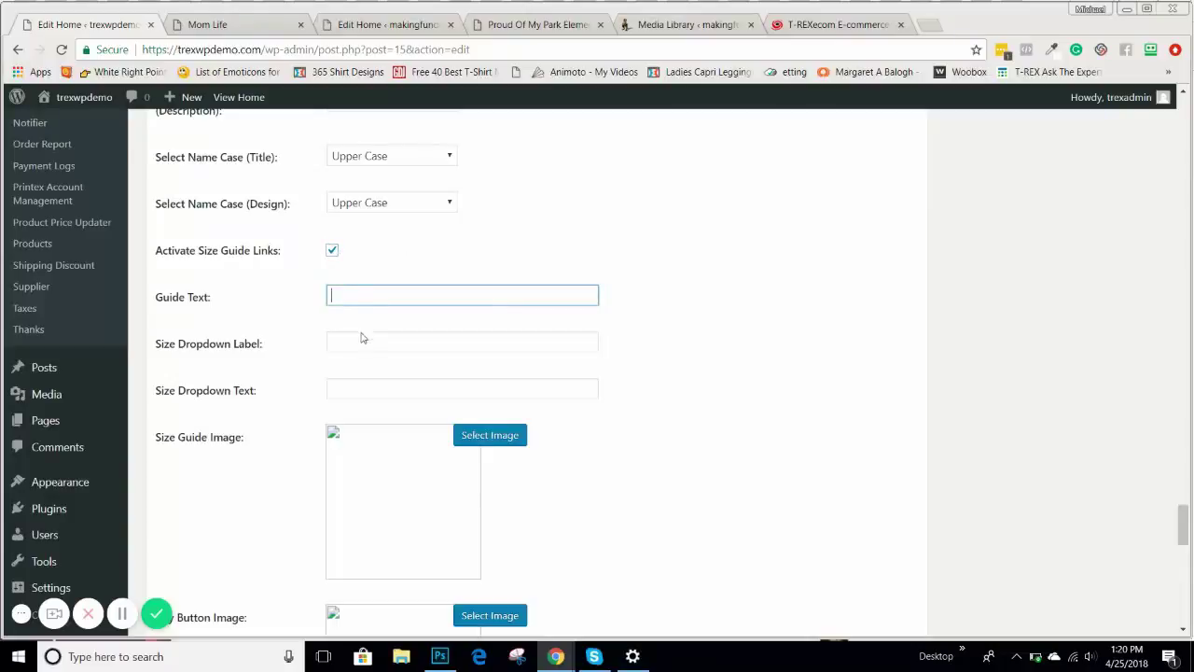
click(353, 342)
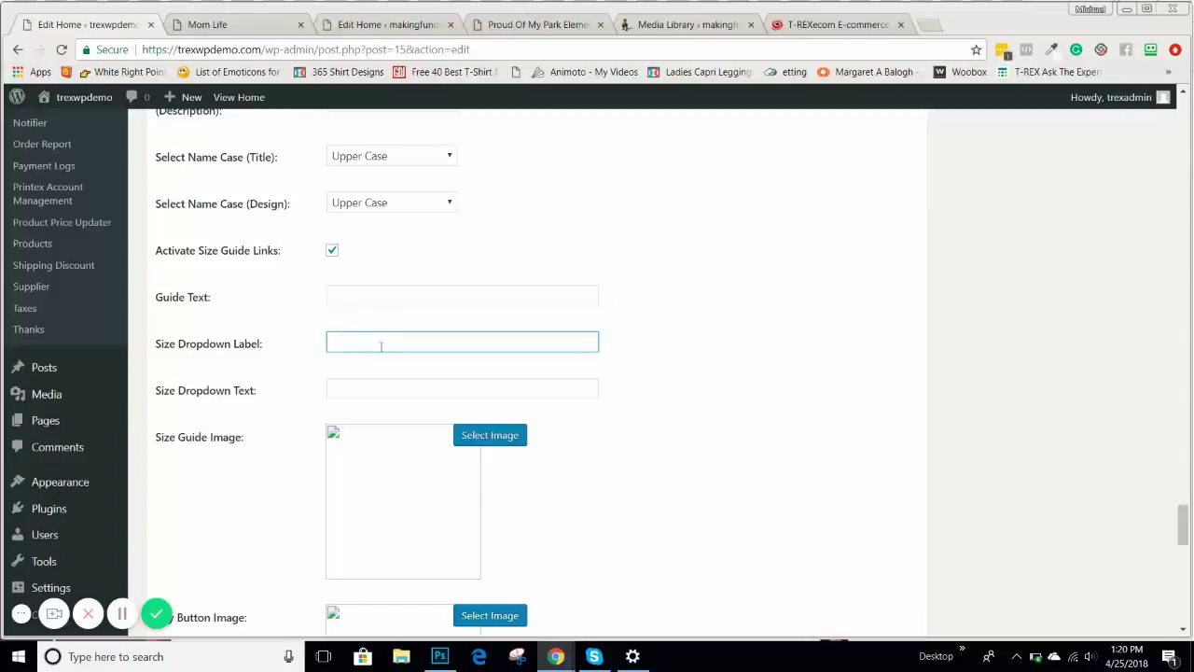
click(348, 293)
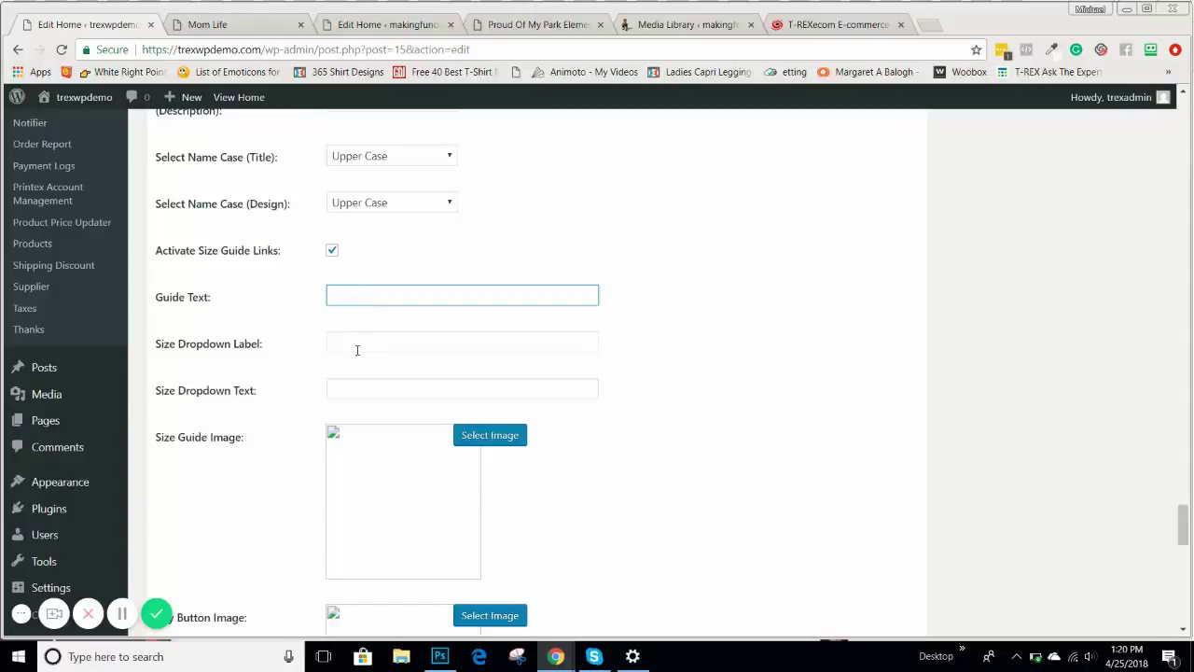
click(353, 388)
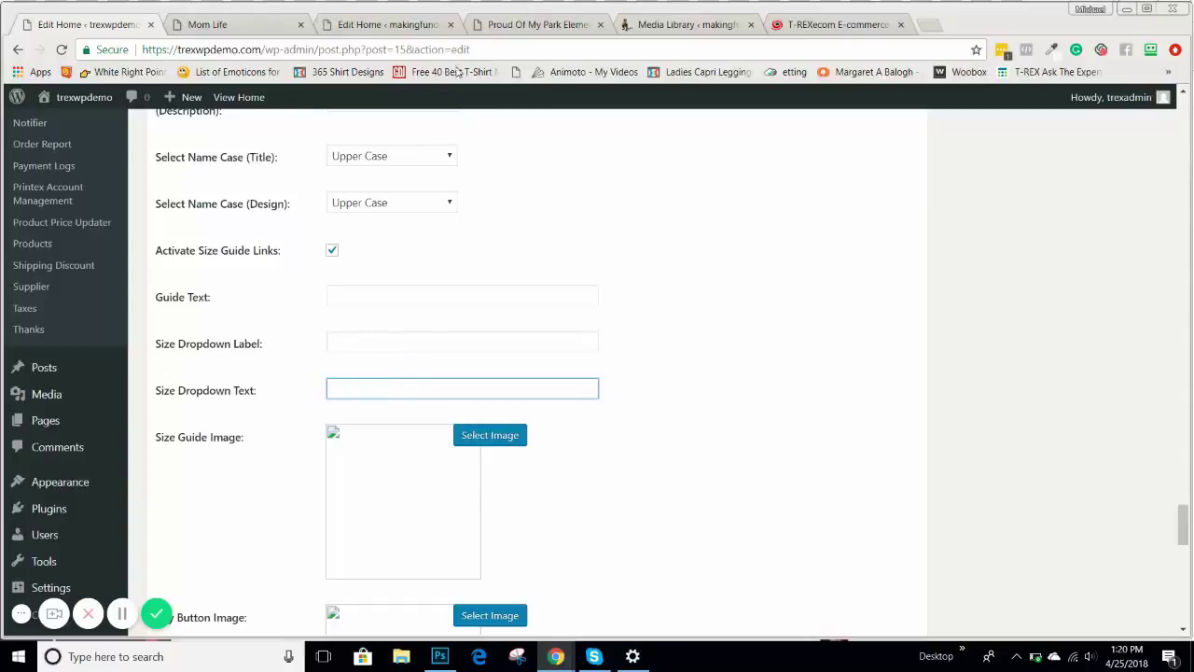
- Look up the Guide Text, Size Dropdown and Size Guide Image settings in the mugs campaign's editor
click(416, 26)
key(ctrl+Tab)
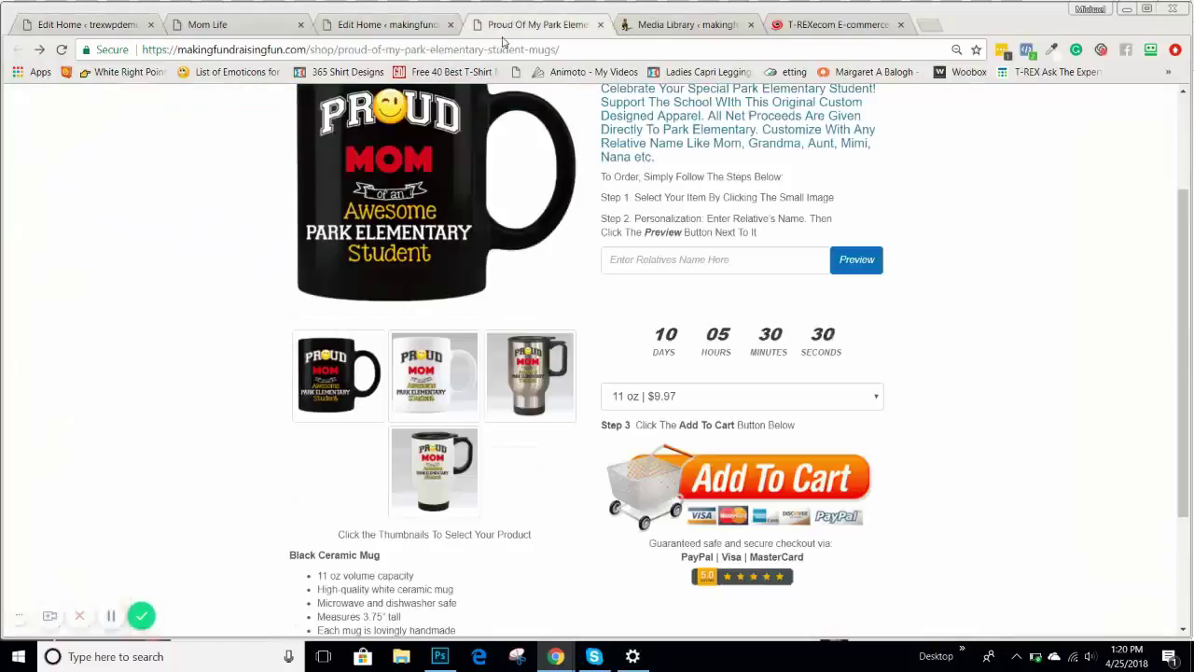
key(ctrl+shift+Tab)
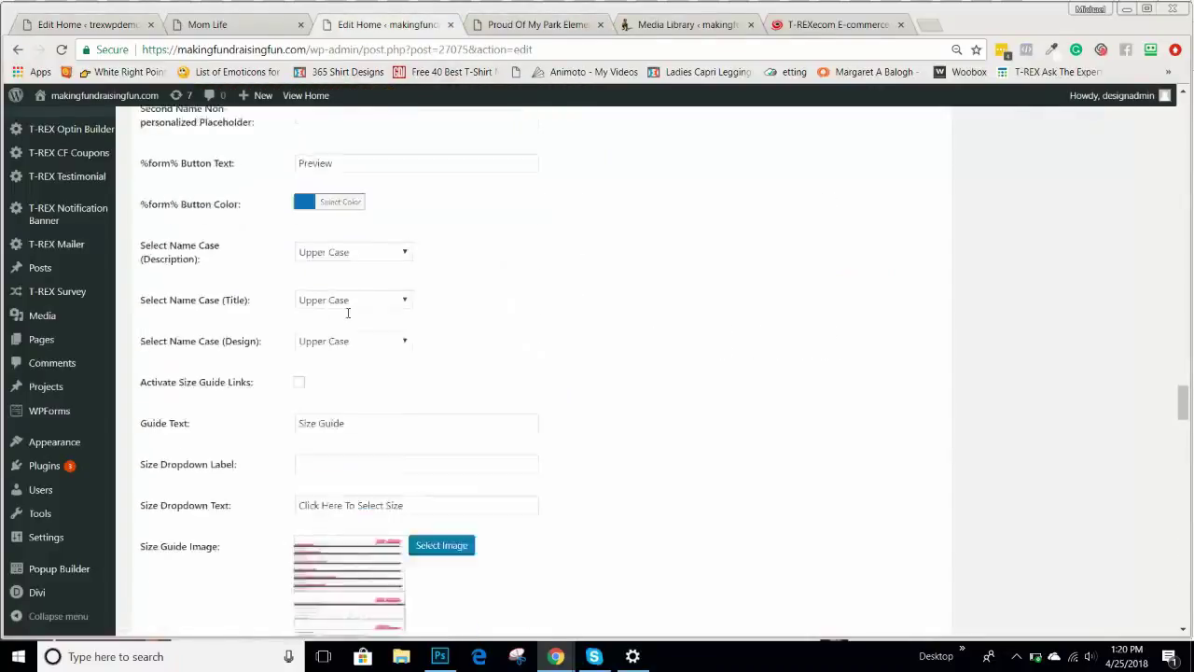
scroll(443, 325, down, 2)
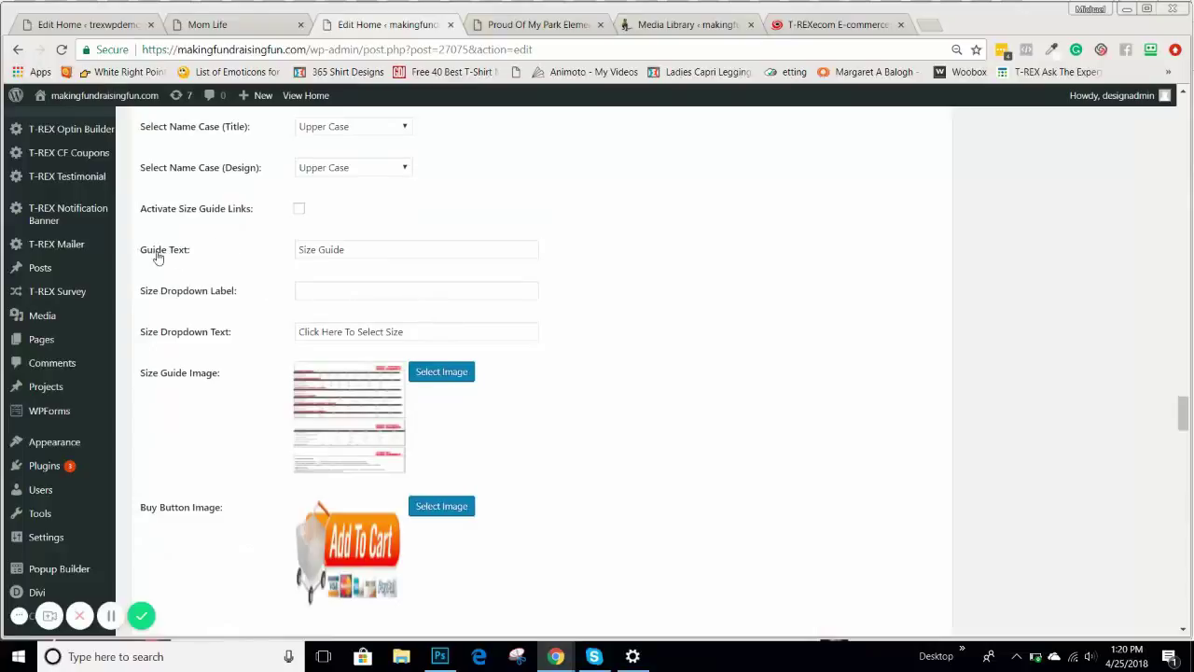
- Go through the mugs campaign's Guide Text and Size Dropdown fields and check the size dropdown on the published mugs page
drag(300, 250, 359, 251)
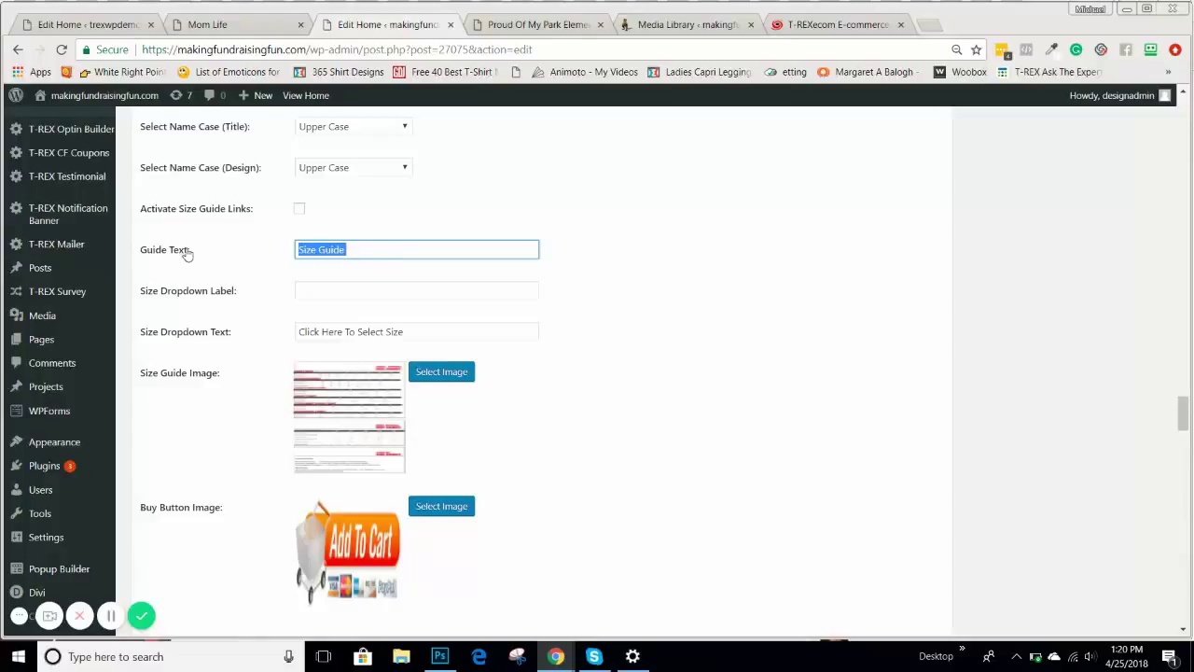
click(312, 292)
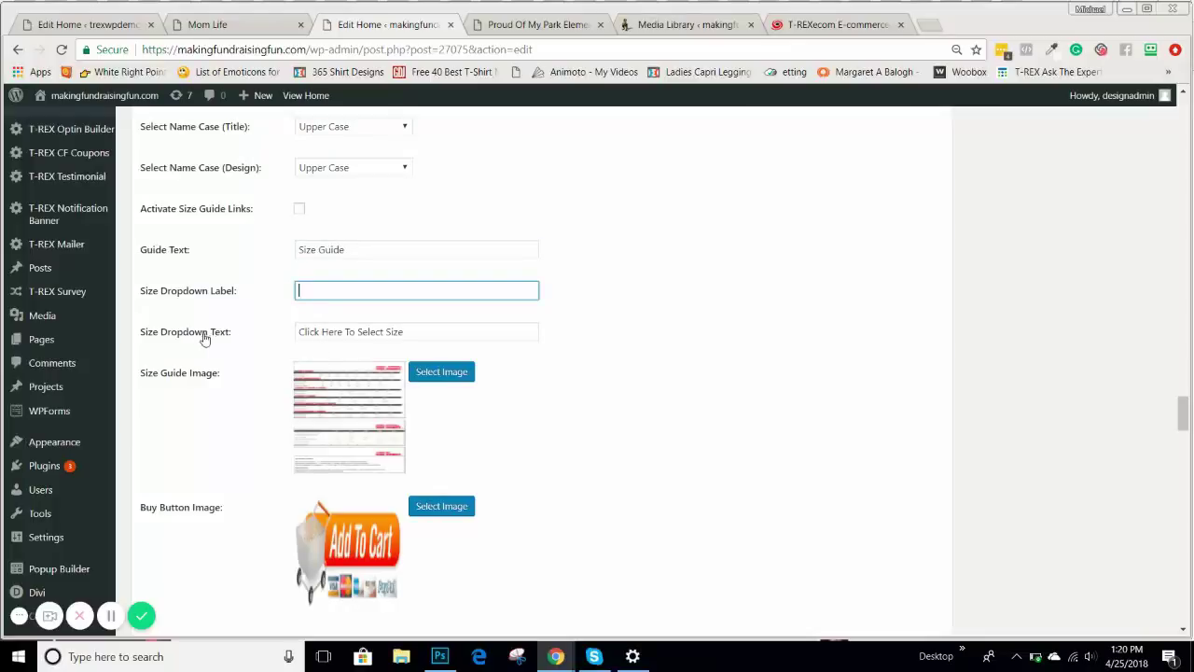
click(558, 26)
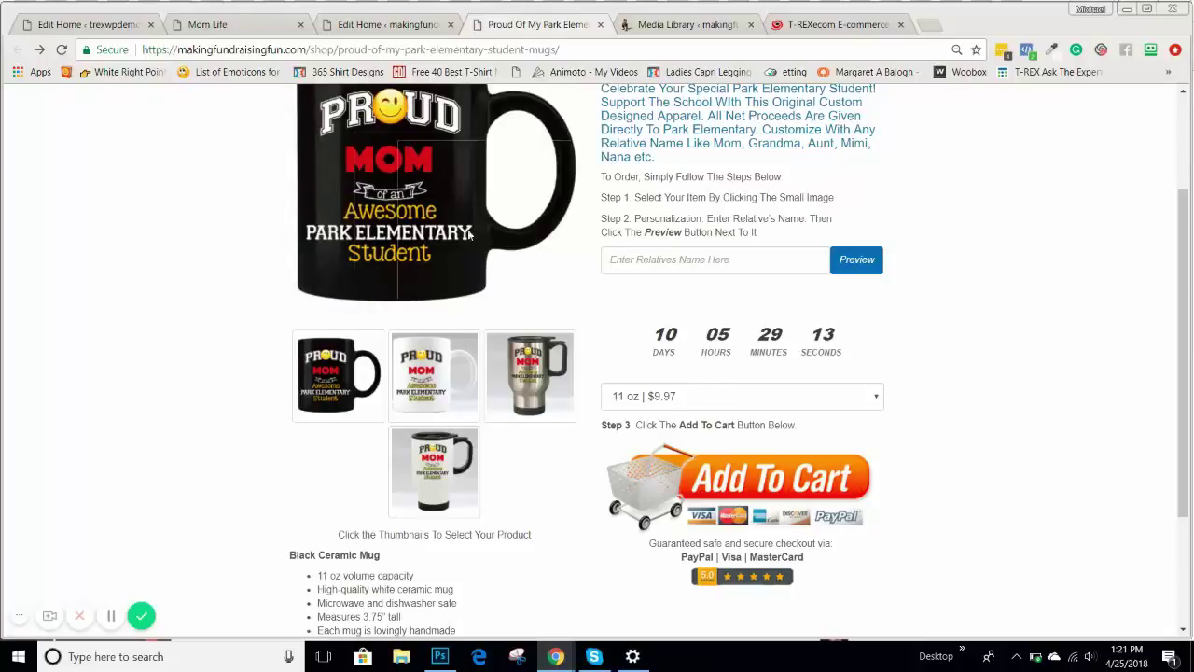
- Compare the Mom Life campaign's Size Guide Image and Buy Button Image settings with the mugs campaign's editor and published page
click(104, 28)
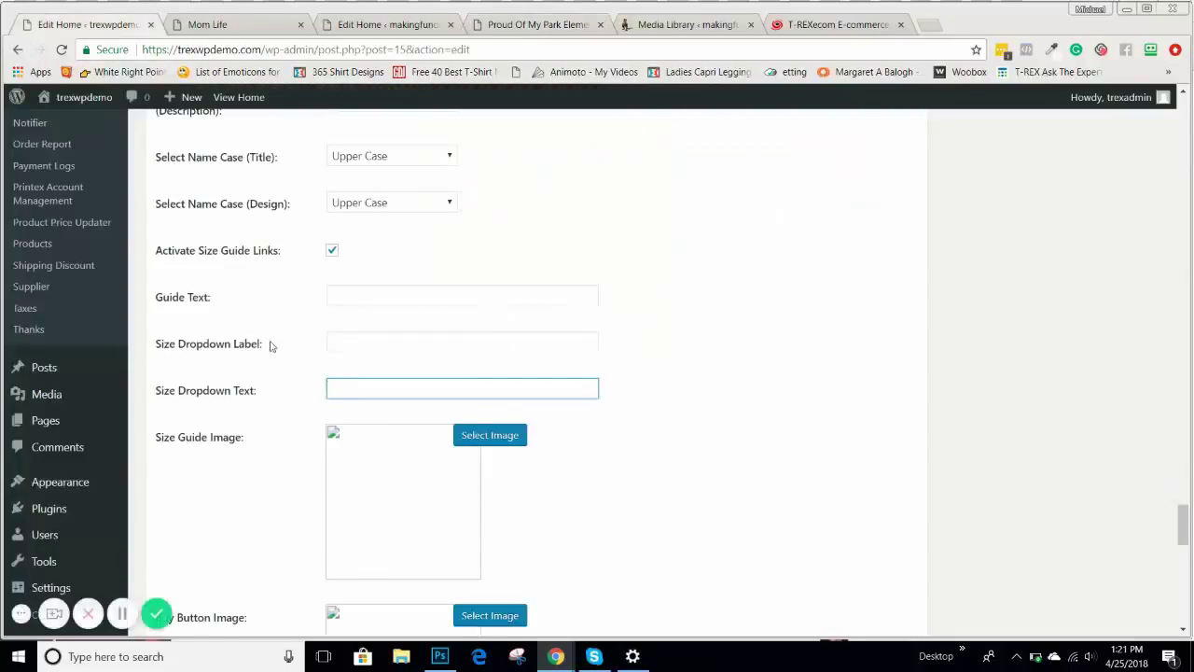
scroll(300, 311, down, 2)
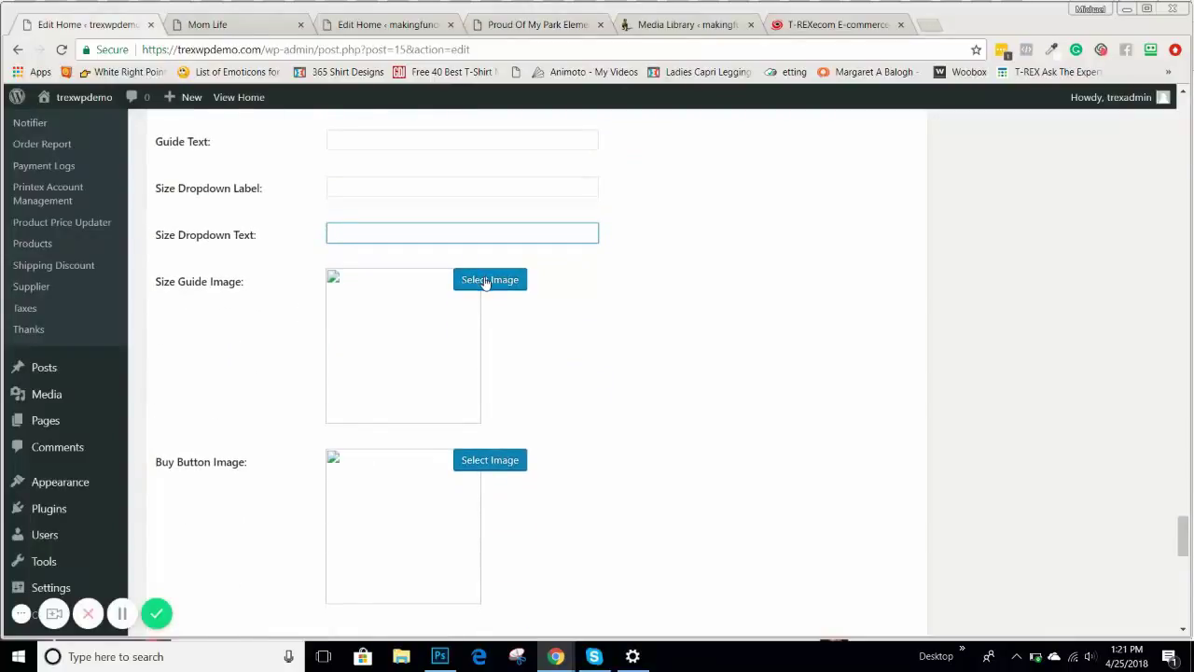
scroll(648, 276, down, 2)
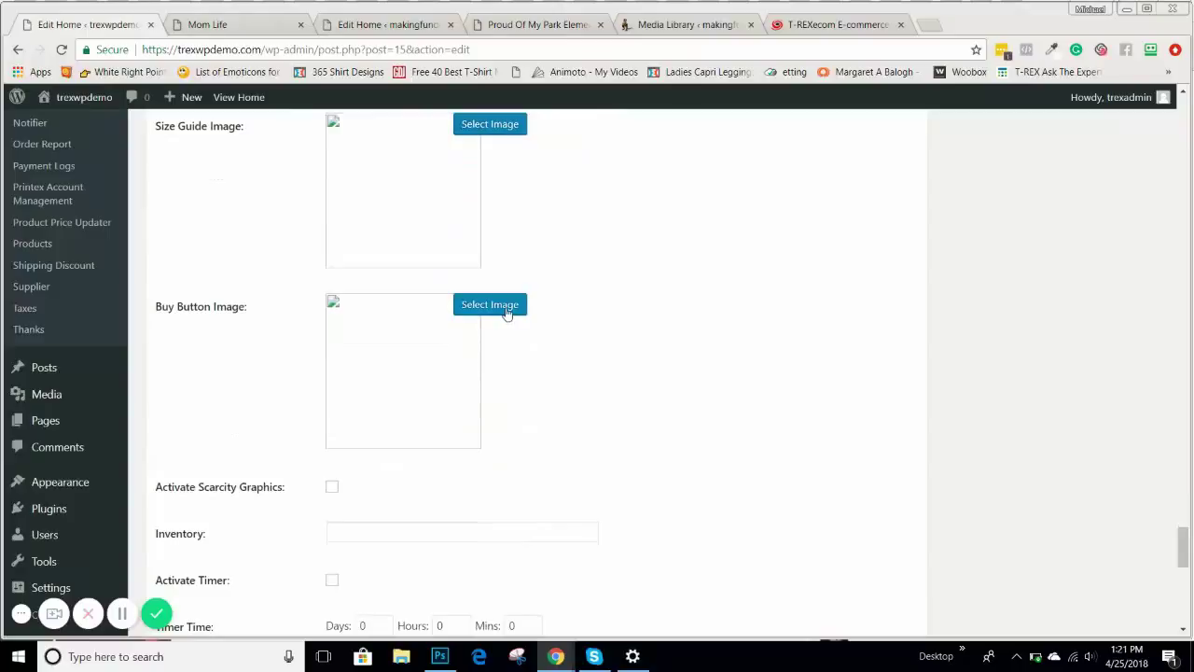
click(503, 309)
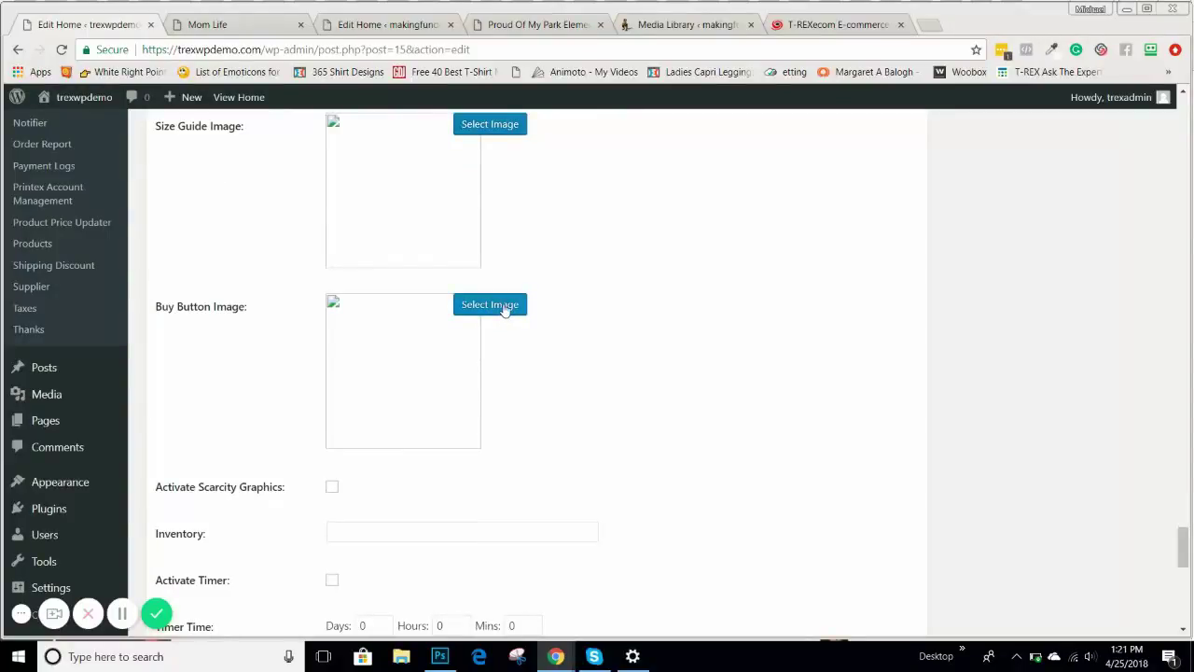
click(401, 28)
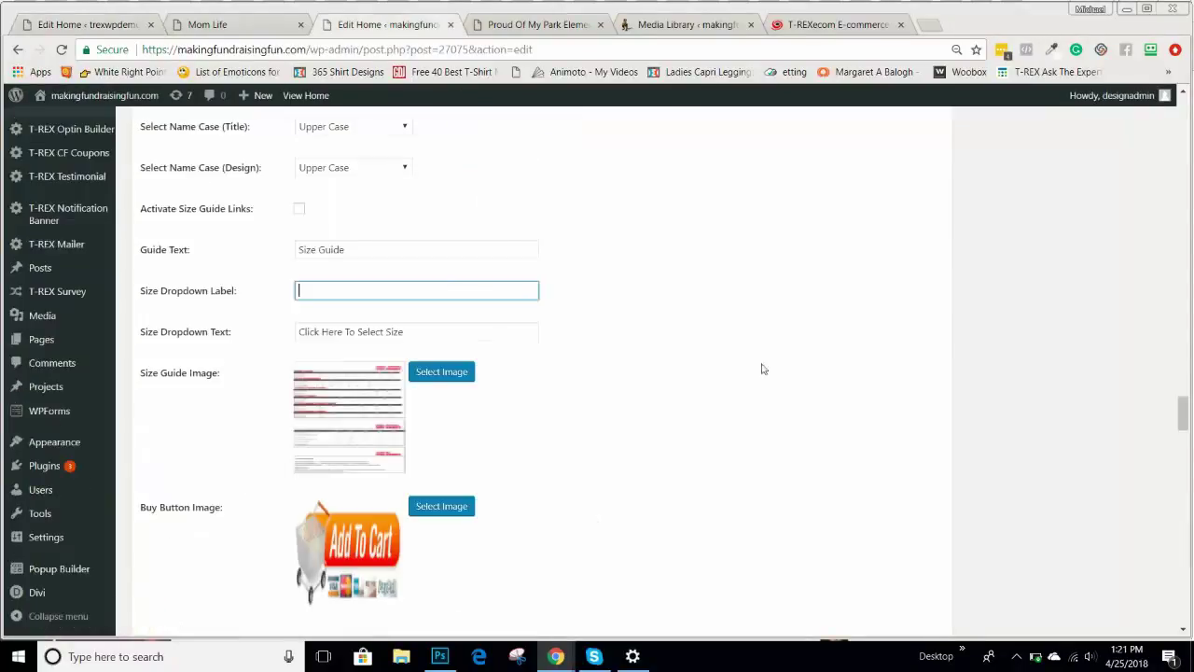
scroll(728, 373, down, 2)
scroll(693, 377, down, 1)
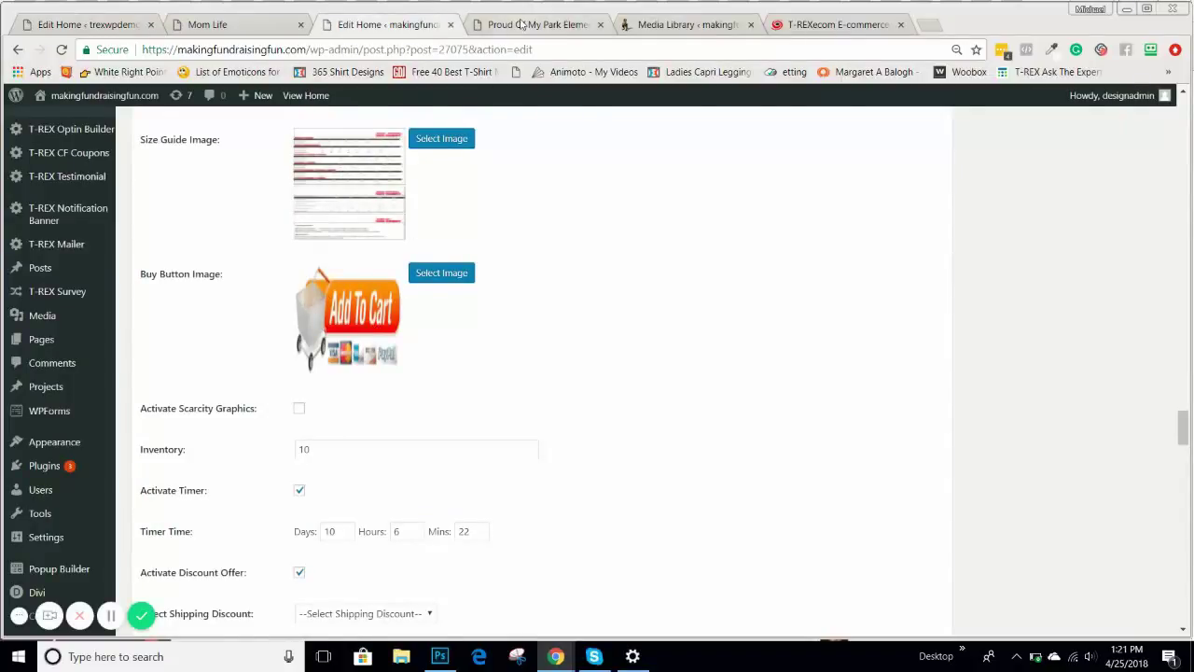
click(524, 24)
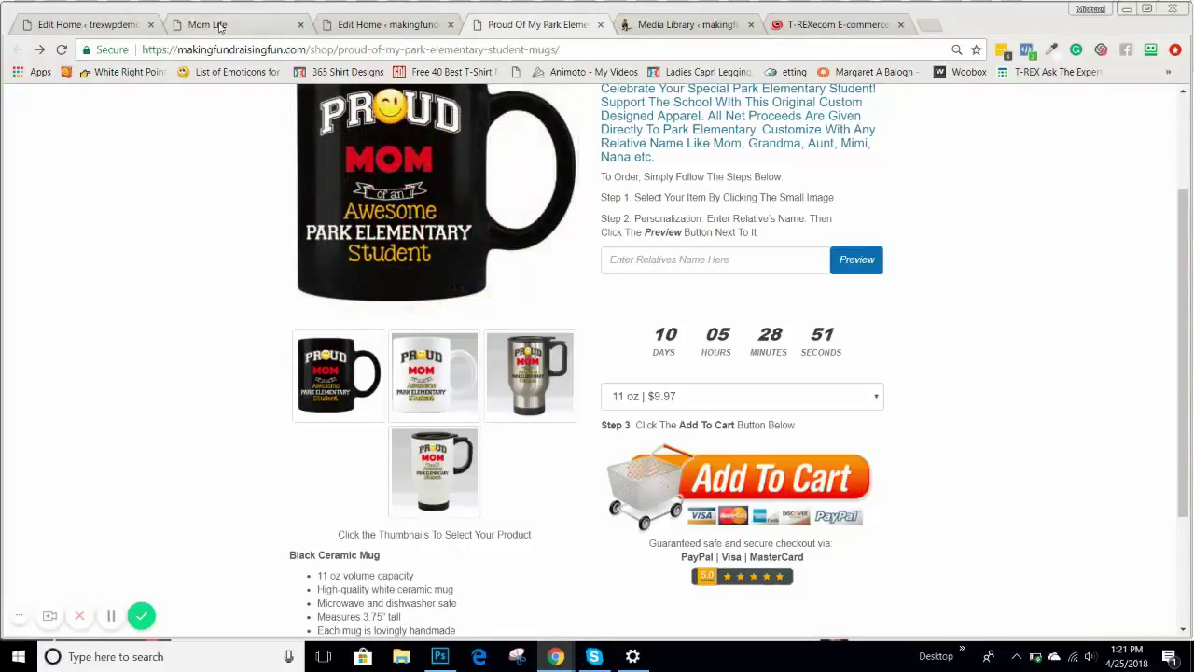
- Set the Mom Life campaign's thank you page to Thank You, passing over the scarcity, timer and discount settings
click(112, 26)
scroll(235, 263, down, 3)
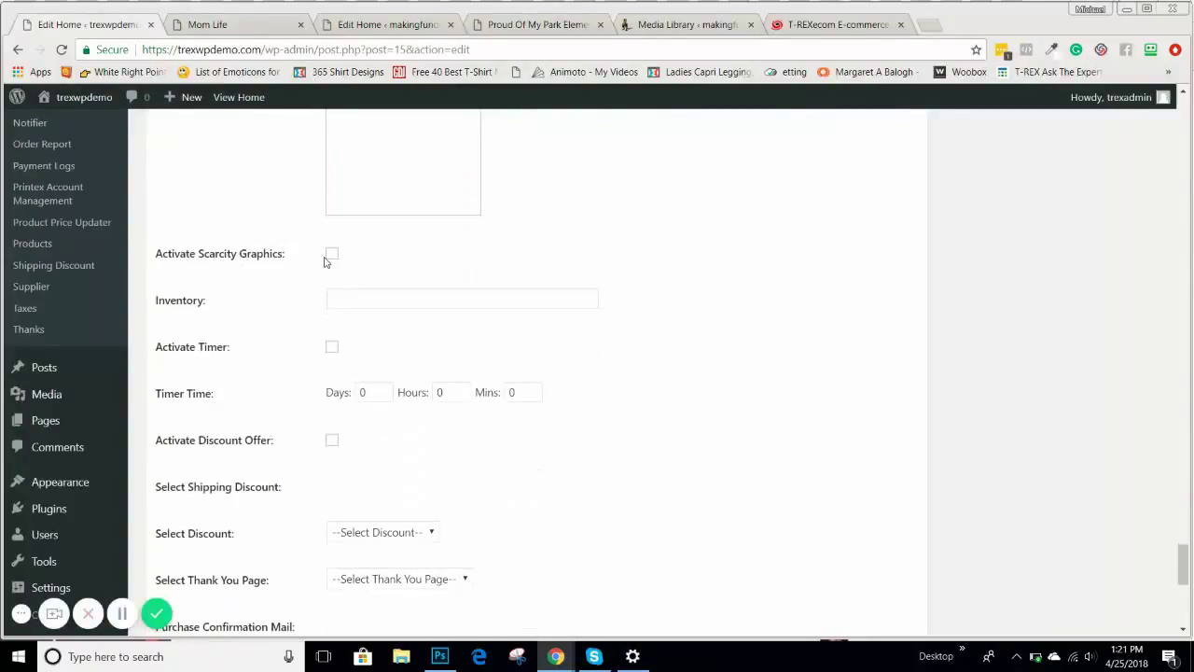
scroll(320, 272, down, 2)
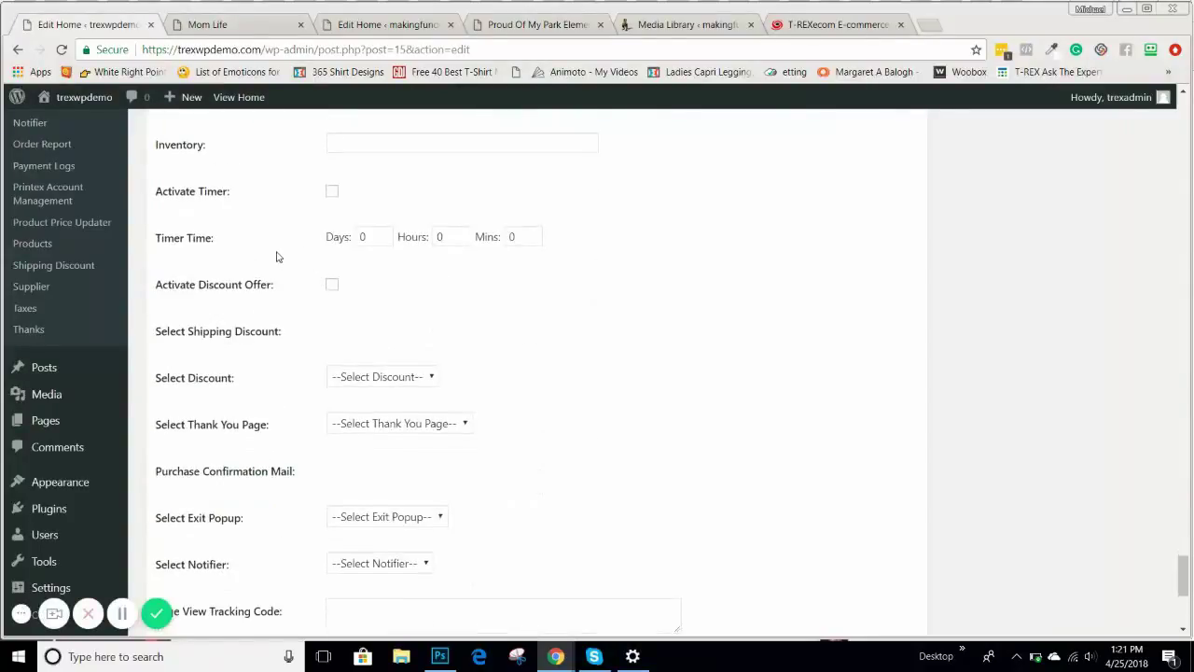
scroll(276, 257, down, 2)
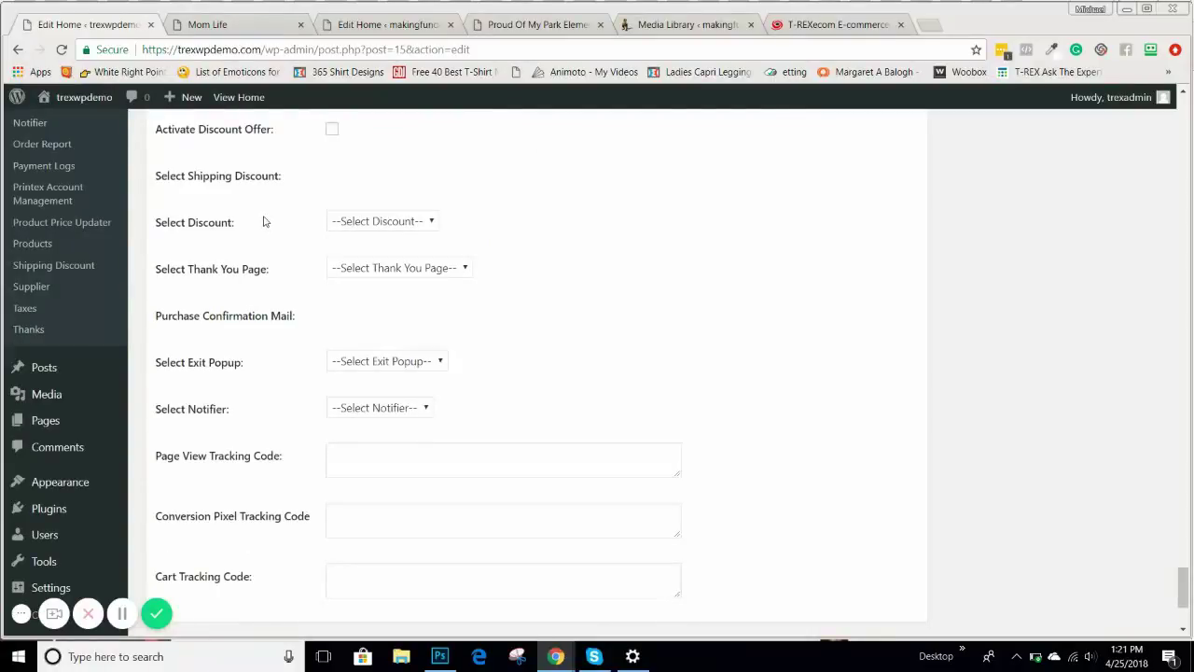
click(355, 227)
click(514, 221)
click(413, 268)
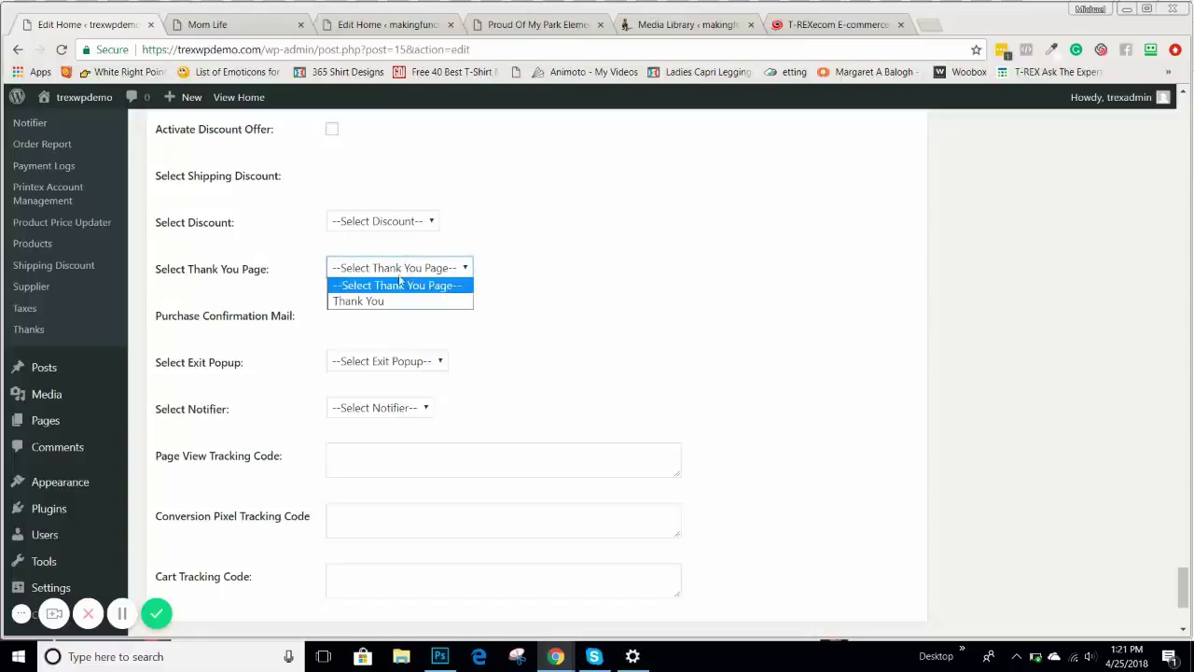
click(358, 300)
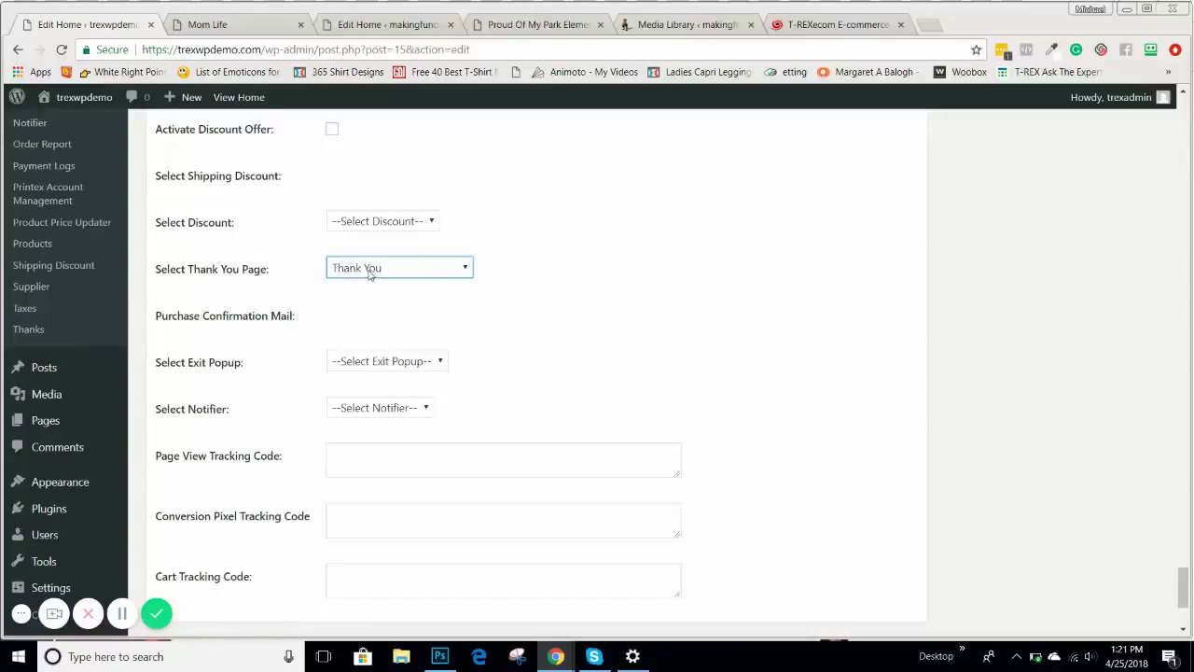
- Review the Mom Life campaign's Purchase Confirmation Mail, Exit Popup, Notifier and tracking code settings
scroll(66, 187, up, 3)
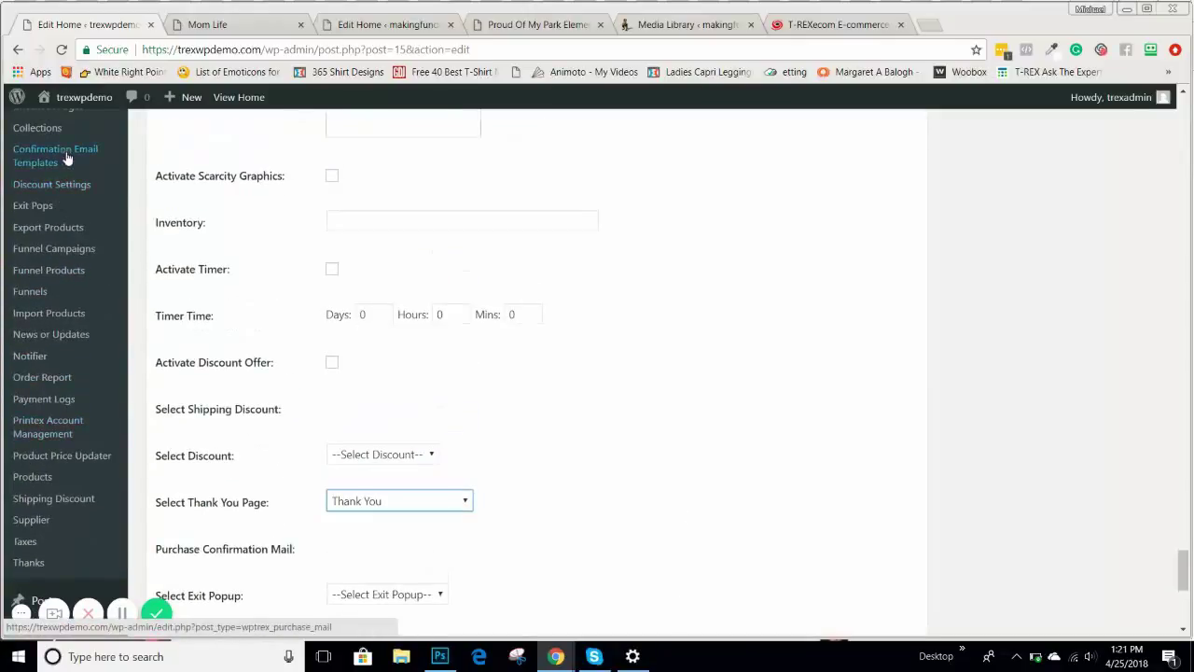
scroll(67, 158, down, 4)
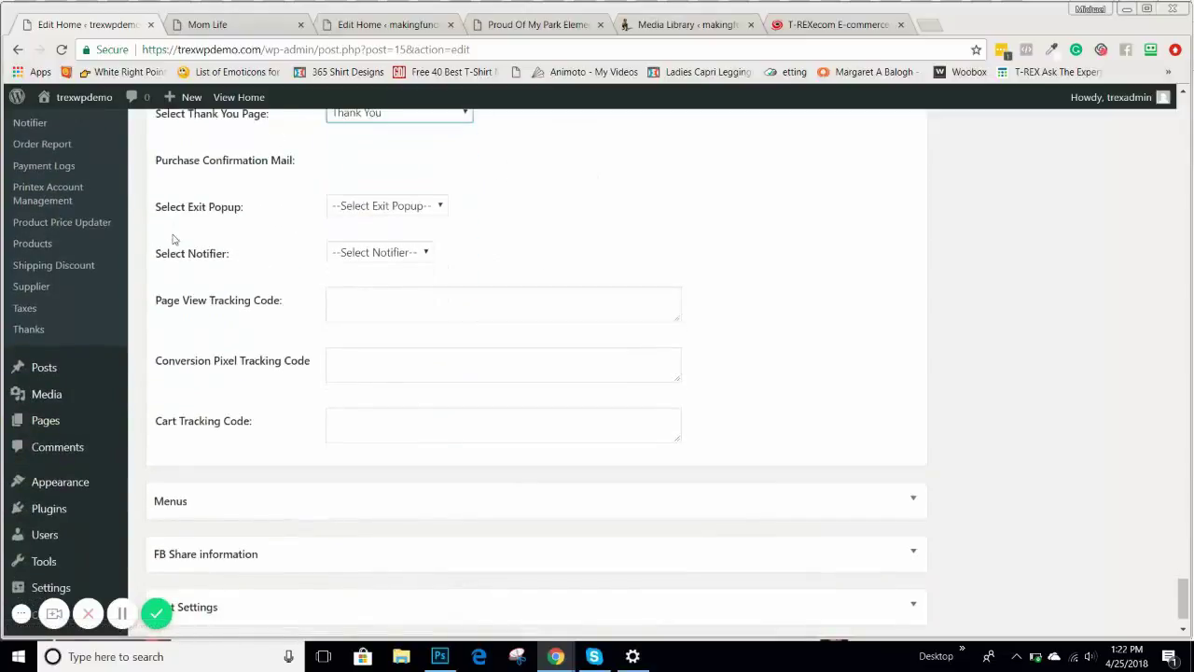
scroll(173, 240, up, 1)
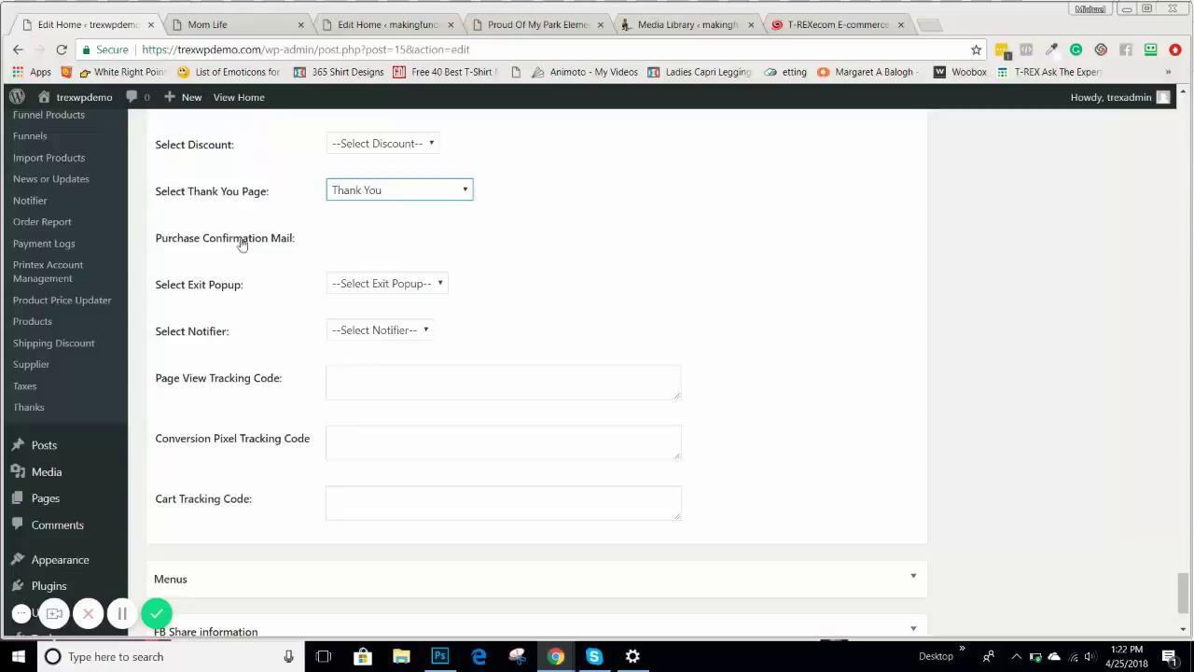
click(343, 235)
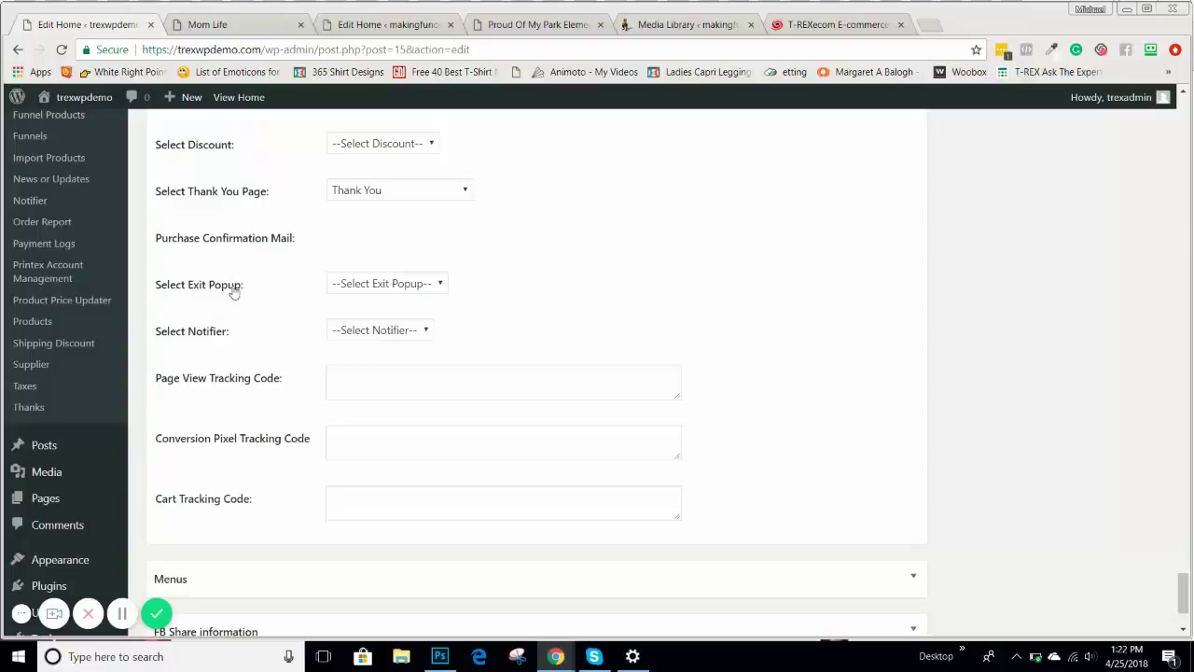
scroll(233, 292, down, 1)
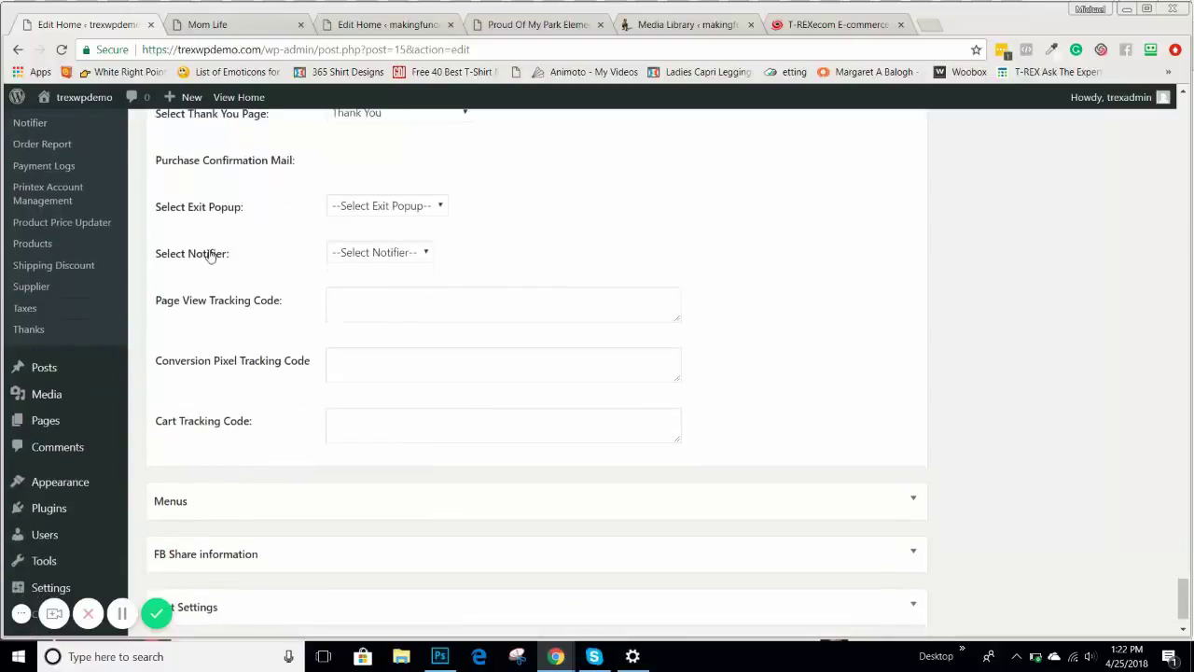
scroll(294, 252, down, 1)
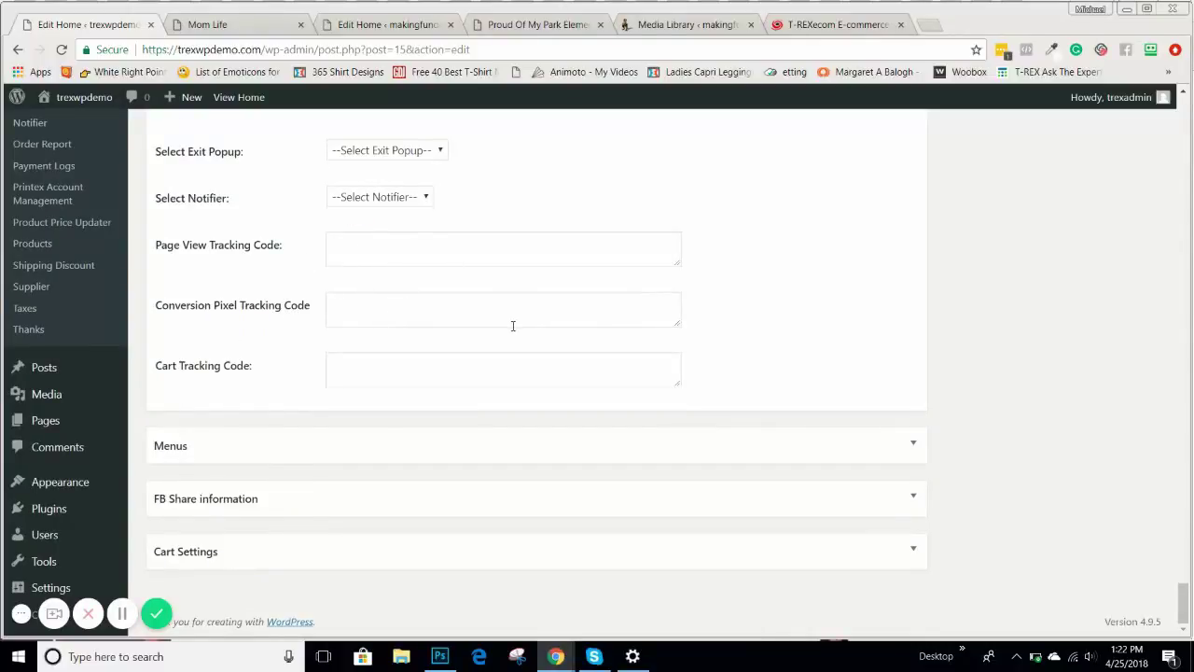
- Expand the Mom Life campaign's Menus section and set its menu type to Custom Menu
click(911, 447)
scroll(949, 331, down, 1)
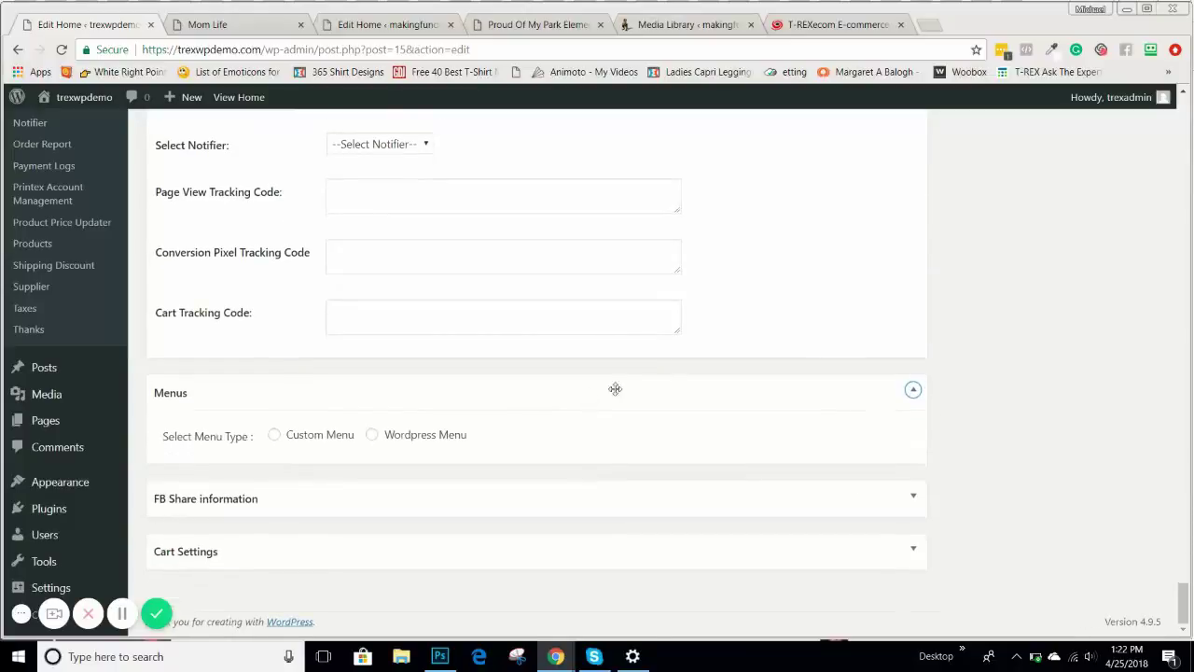
click(273, 435)
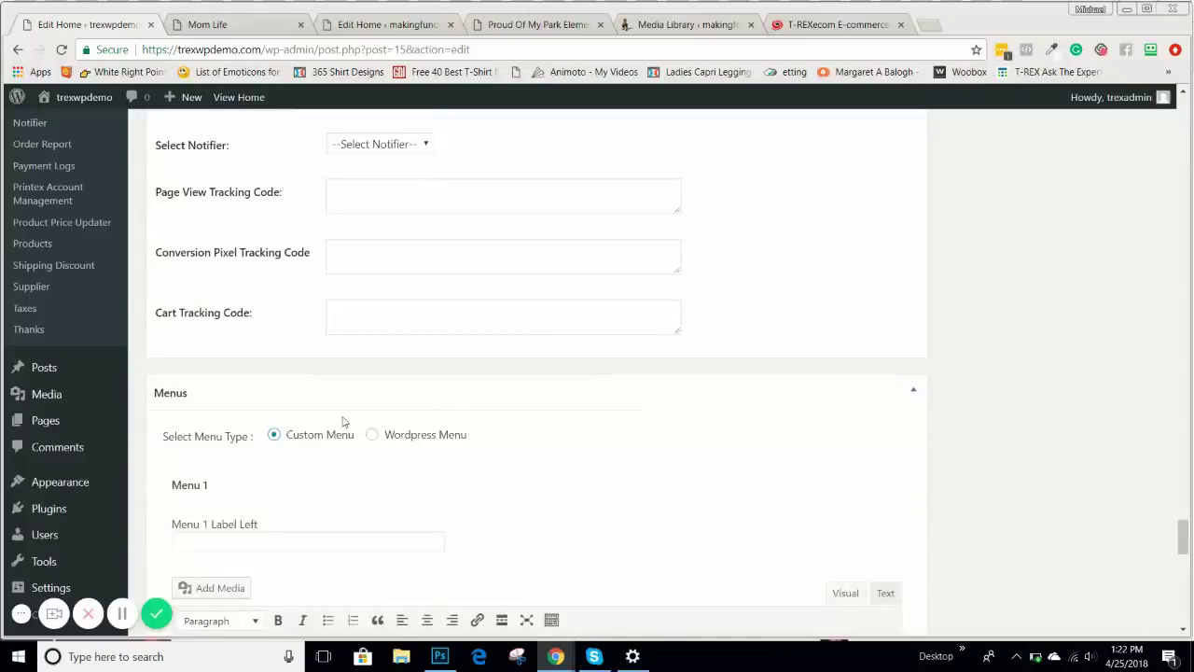
- Check the header menu on the published mugs page and view its Money Back Guarantee popup
click(545, 26)
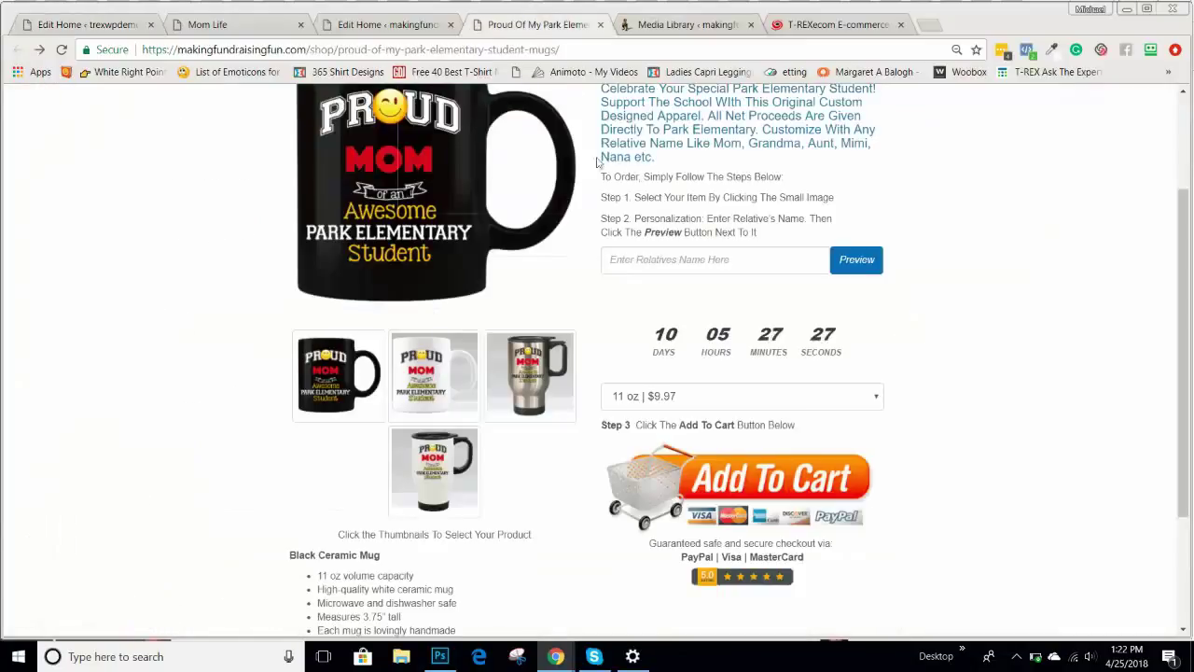
scroll(597, 163, up, 2)
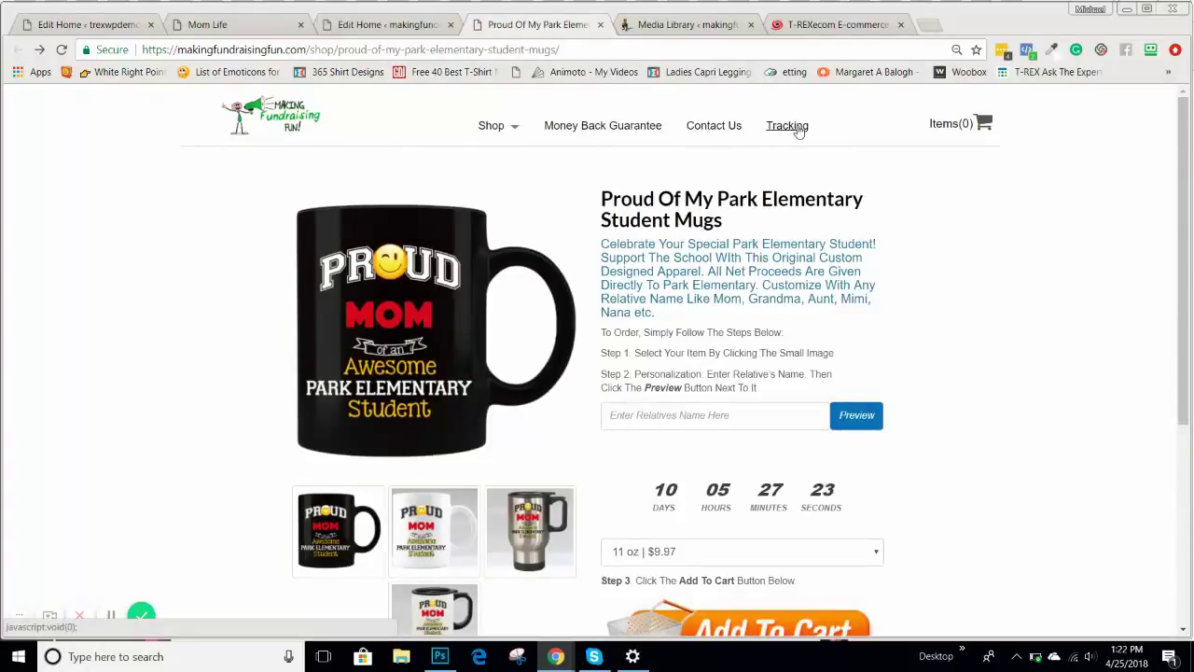
click(646, 126)
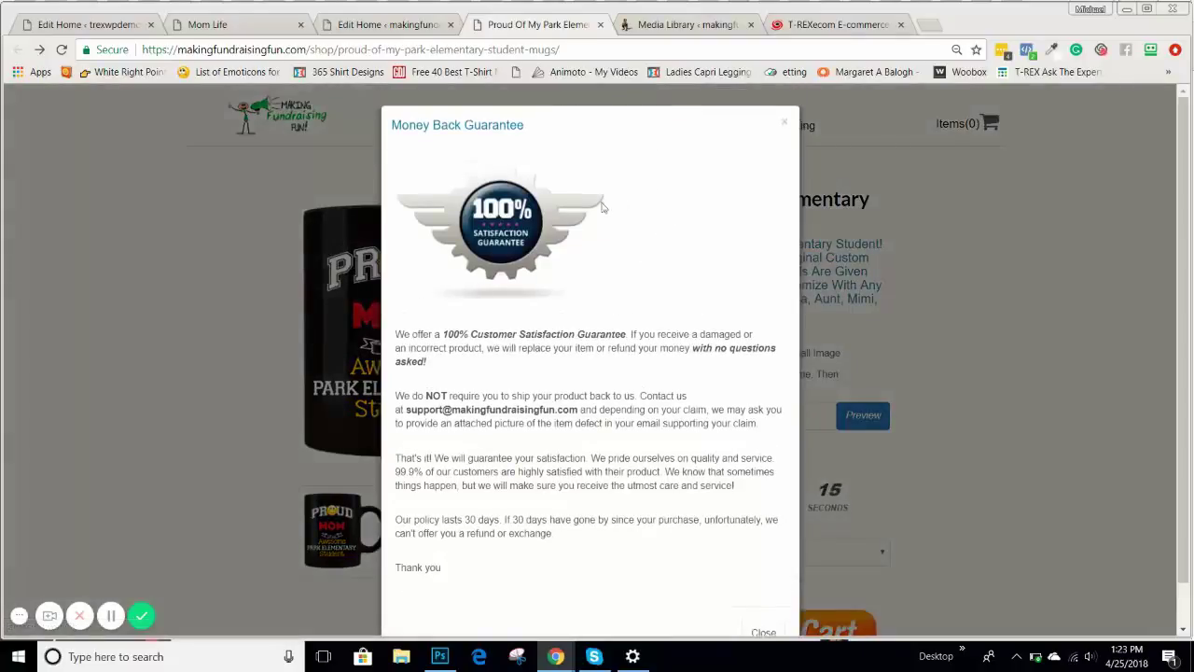
click(1117, 207)
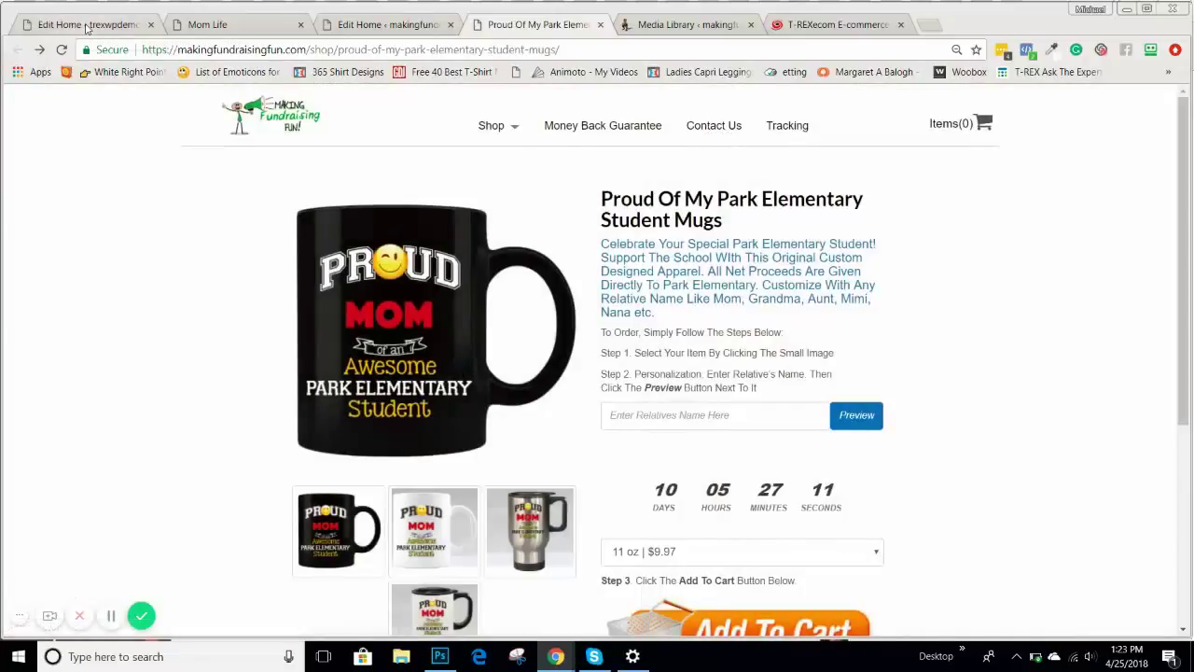
- Label Menu 1 of the Mom Life campaign "Return Policy" and place the cursor in its content editor
click(86, 28)
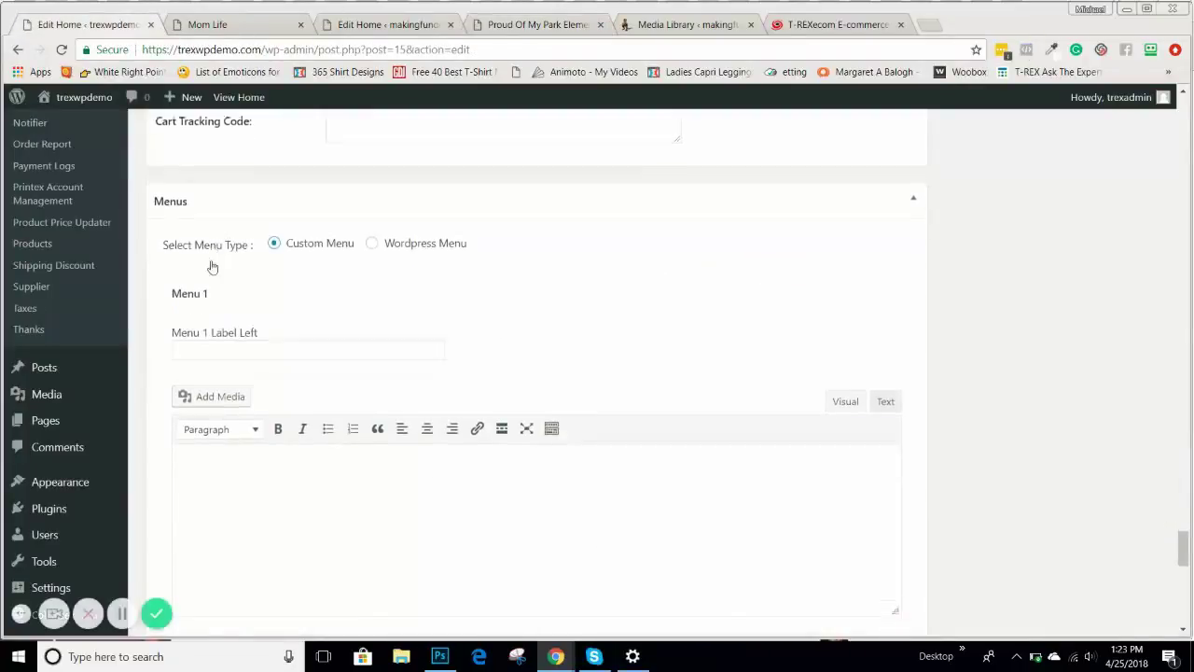
scroll(212, 267, down, 1)
click(234, 232)
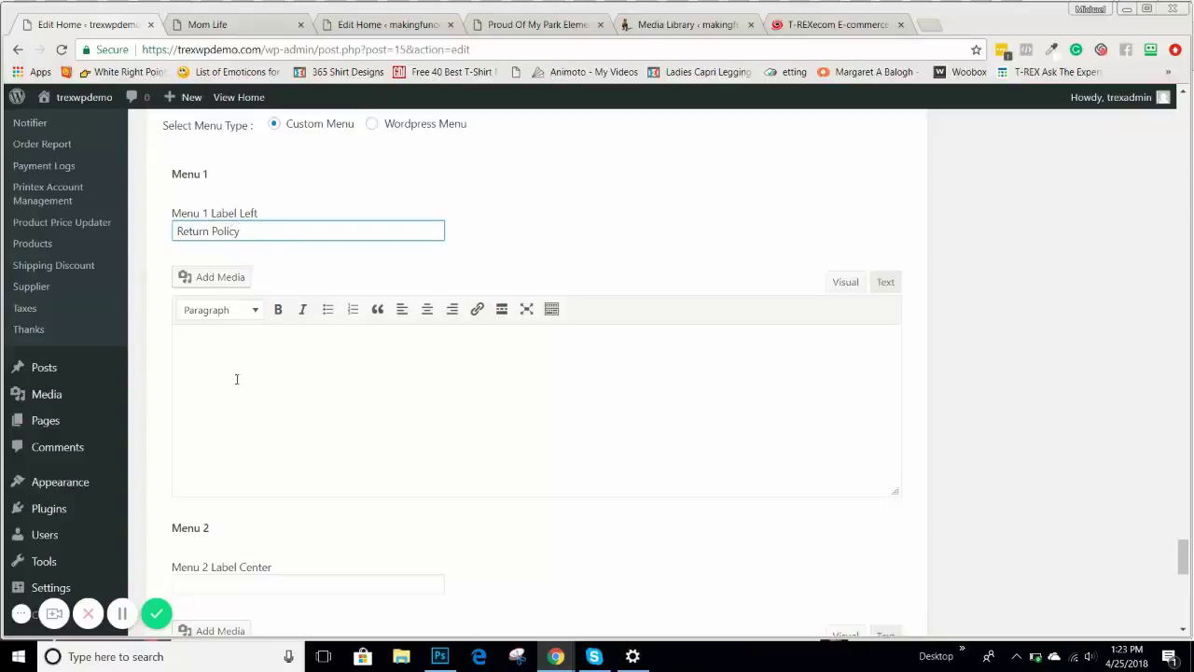
click(219, 347)
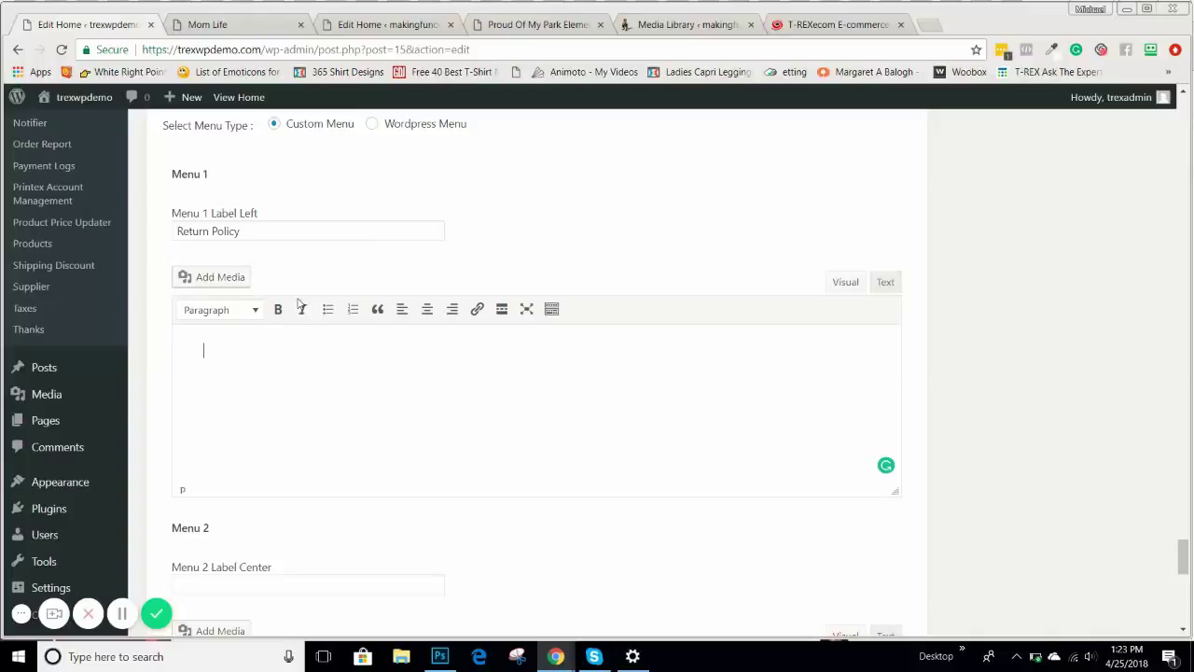
- Look over the Menu 2 and Menu 3 fields and view the Contact Us popup on the published mugs page for reference
scroll(293, 323, down, 3)
scroll(288, 367, down, 3)
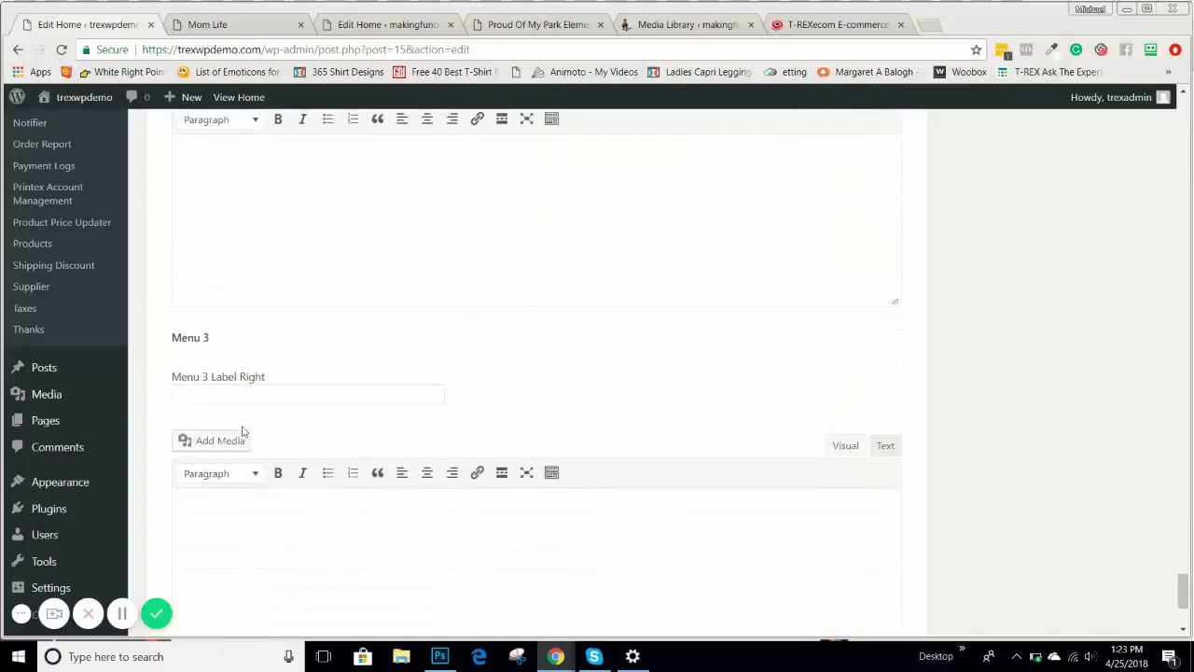
scroll(275, 384, down, 3)
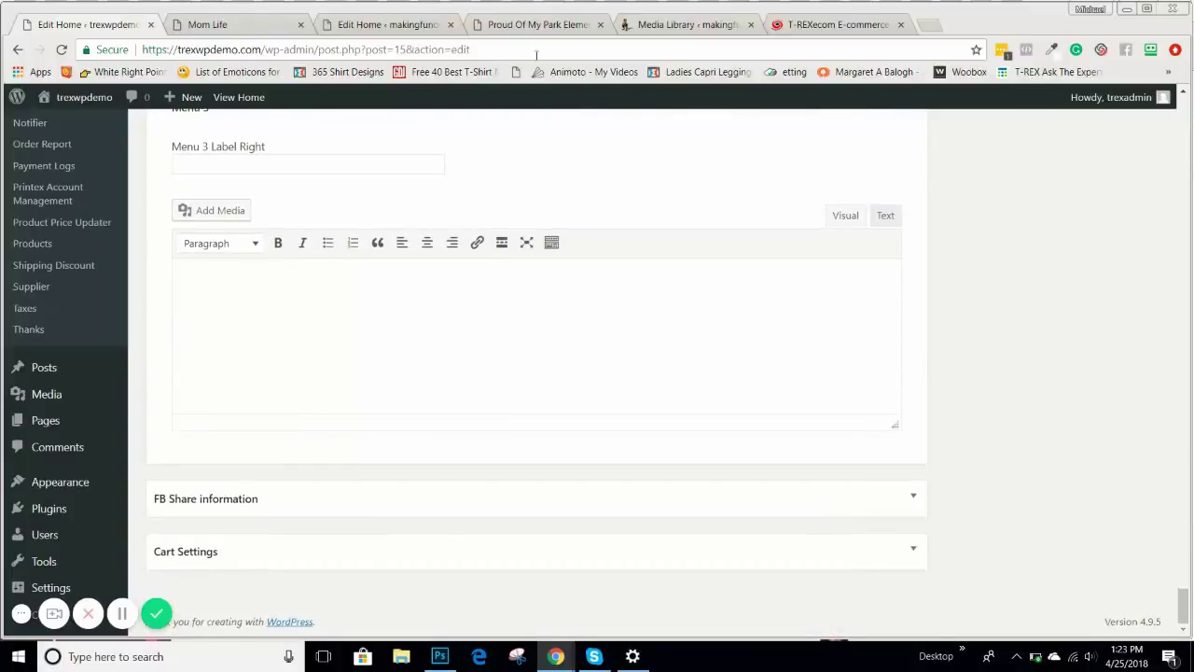
click(536, 25)
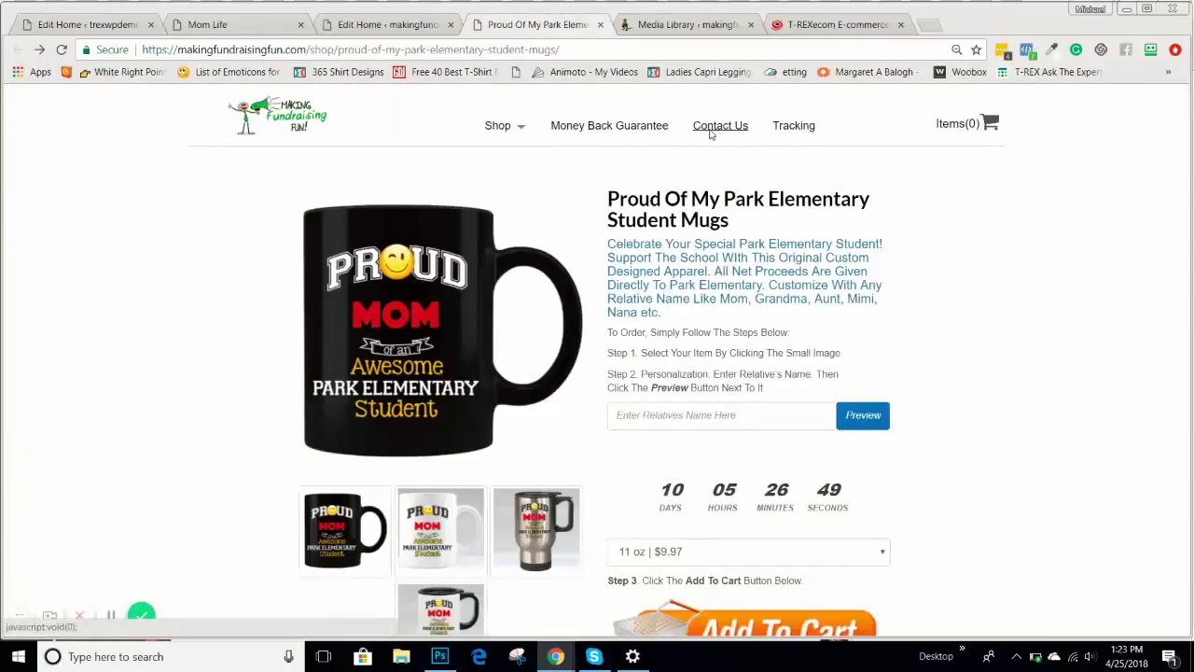
click(714, 126)
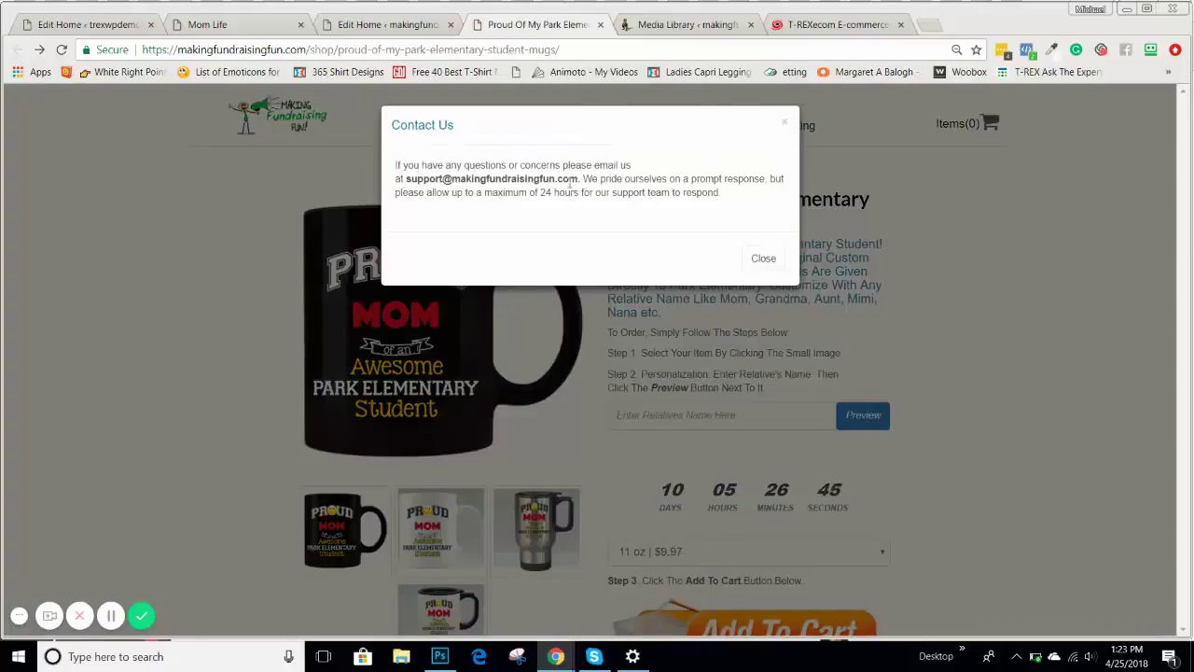
click(58, 20)
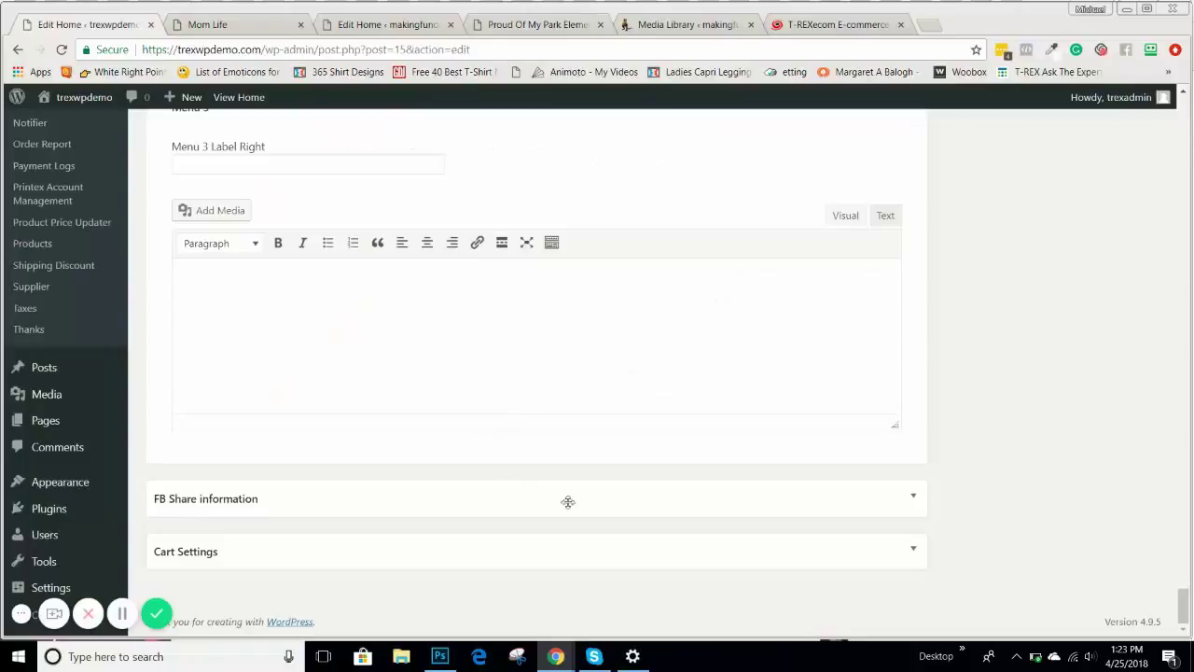
- Expand the Mom Life campaign's FB Share information, set its title to "Mom Life" and place the cursor in the description editor
click(914, 499)
scroll(513, 331, down, 3)
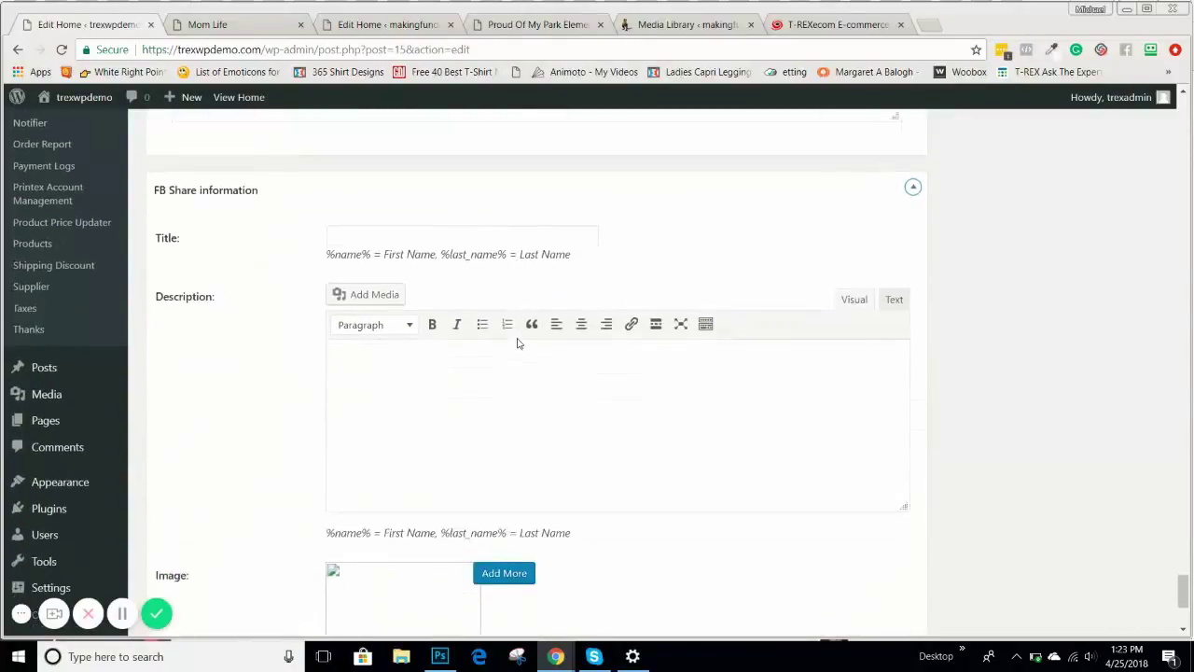
scroll(466, 317, down, 1)
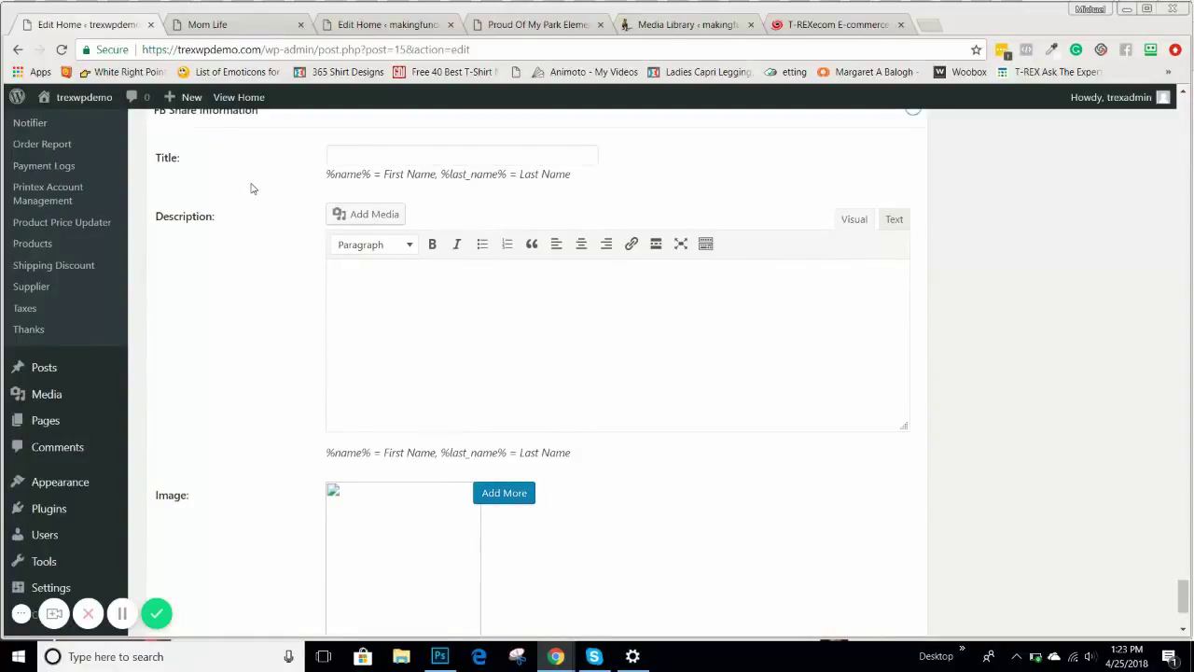
click(347, 155)
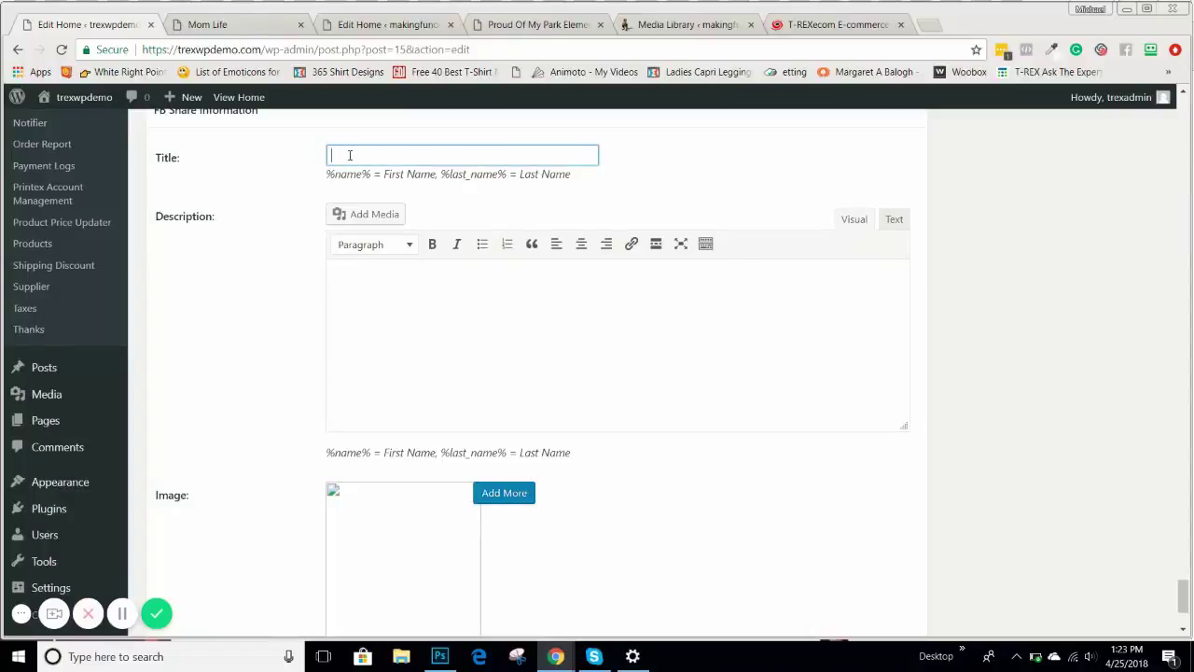
text(Mom Life)
click(345, 282)
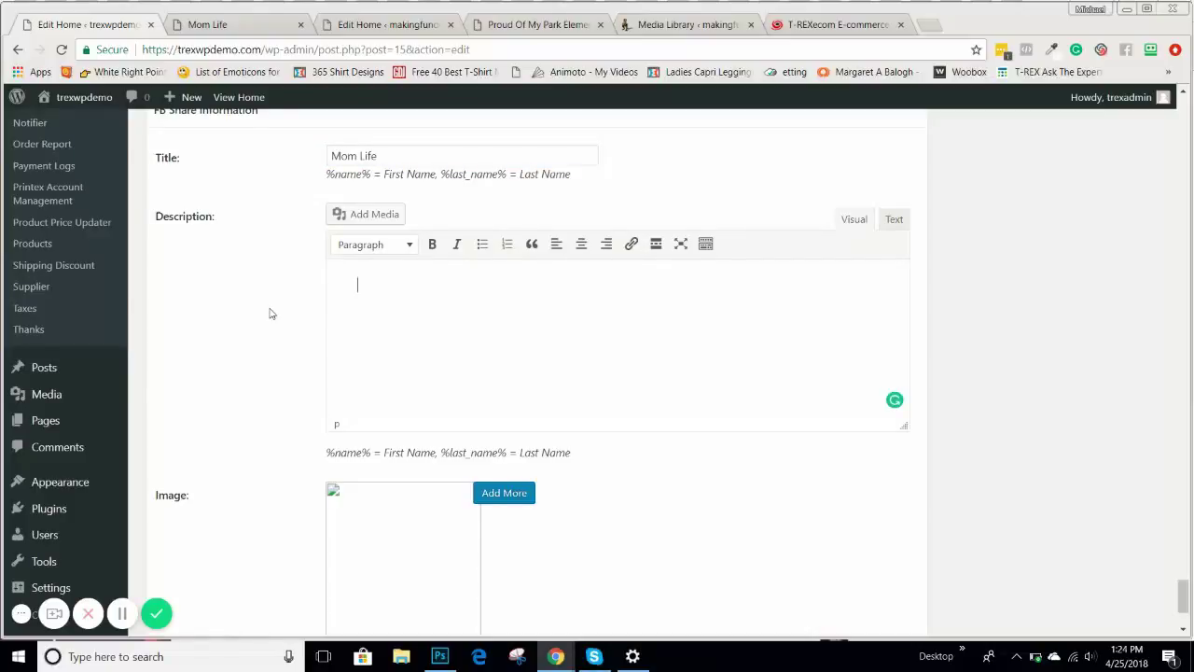
- Set the Facebook share image to 3962MomLife-1.png from the media library
scroll(269, 313, down, 2)
click(339, 497)
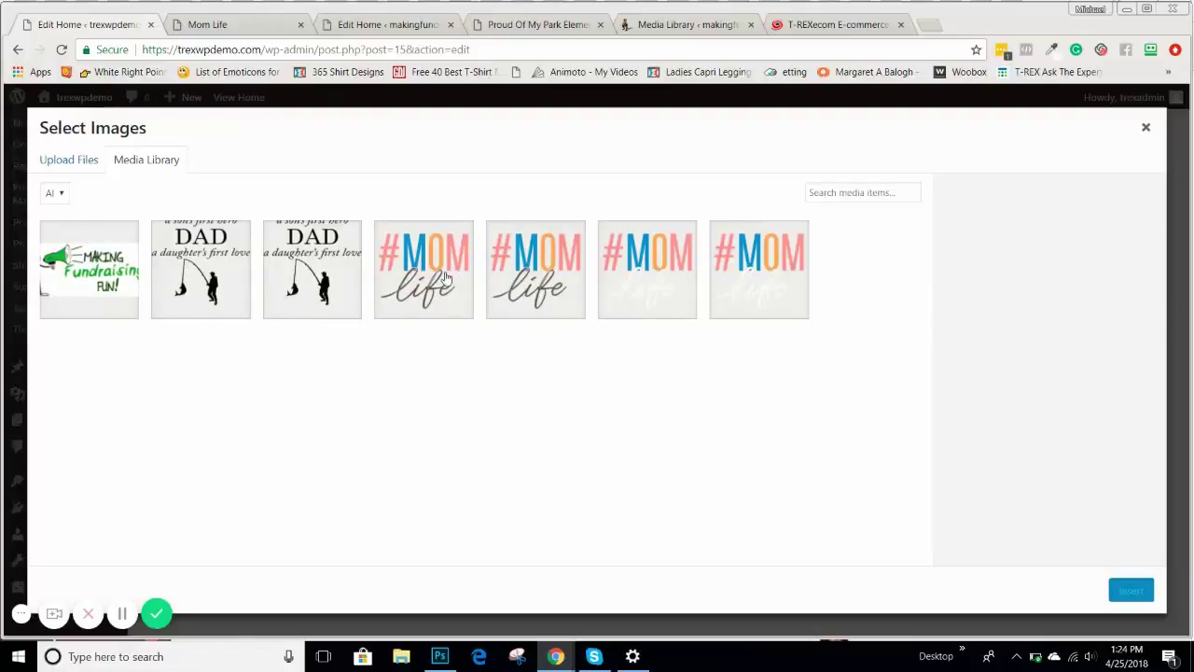
click(437, 269)
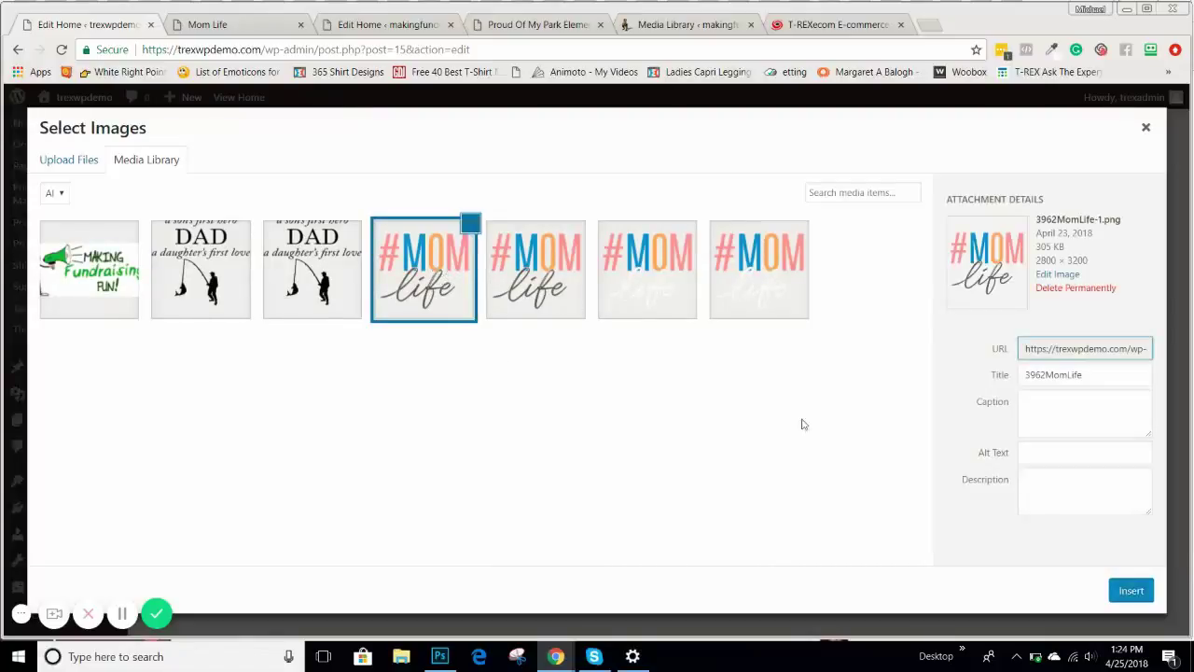
click(1143, 597)
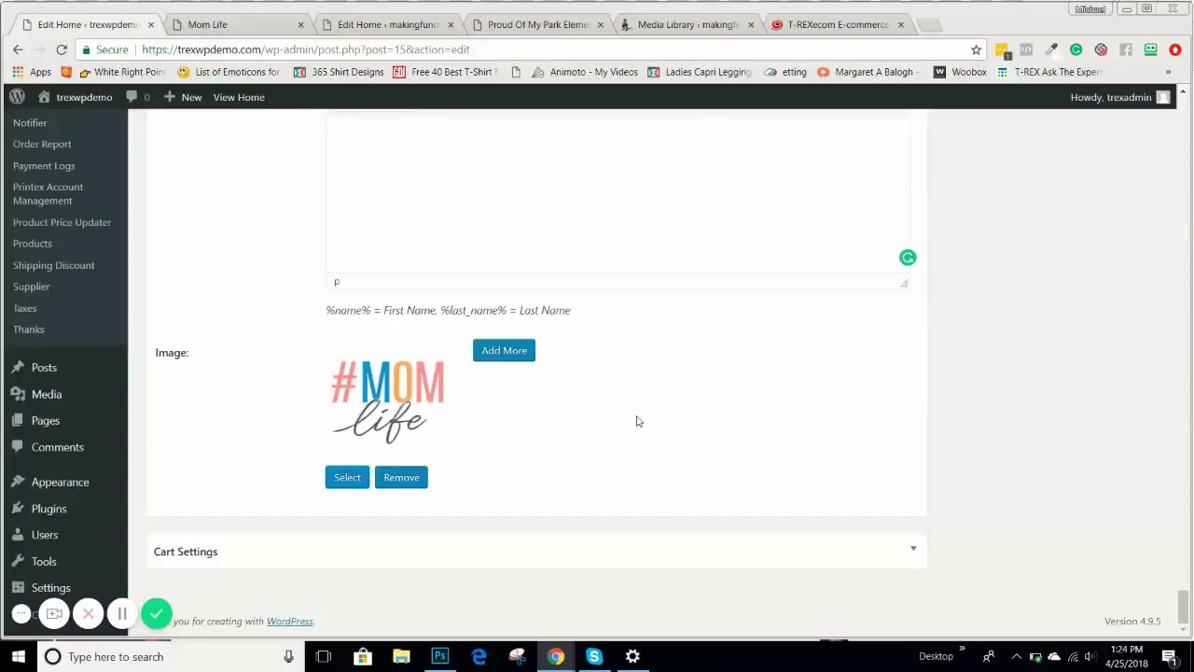
- Look over the FB Share fields and add a second, empty image slot beside the Mom Life image
scroll(427, 408, up, 3)
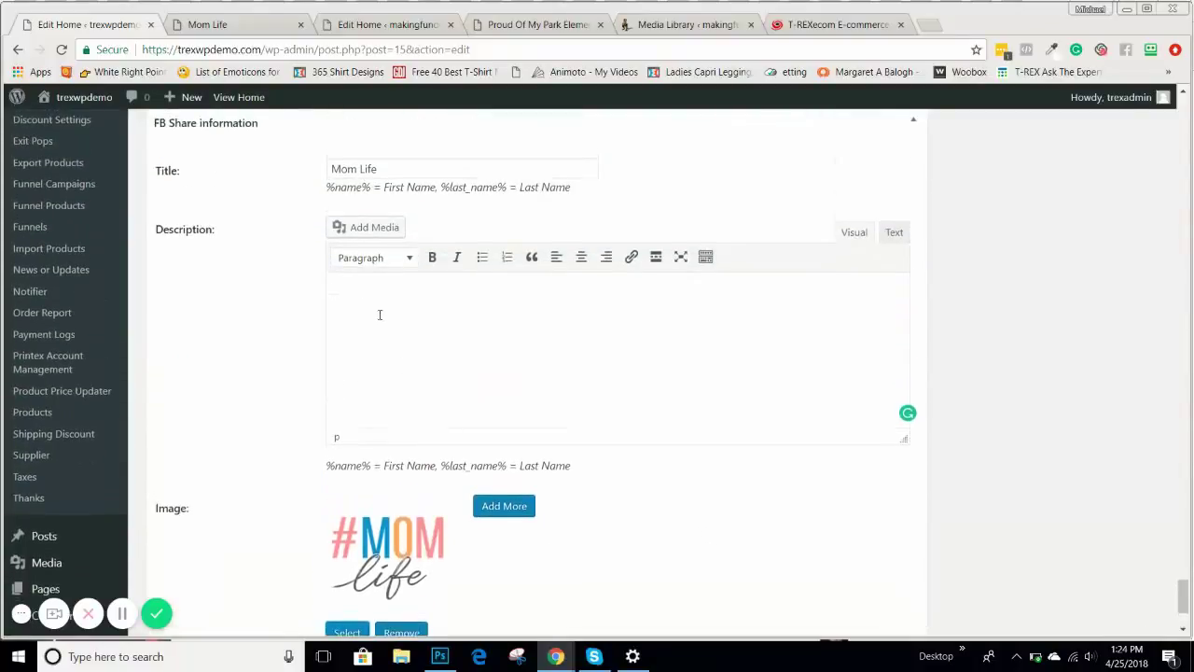
scroll(481, 322, down, 3)
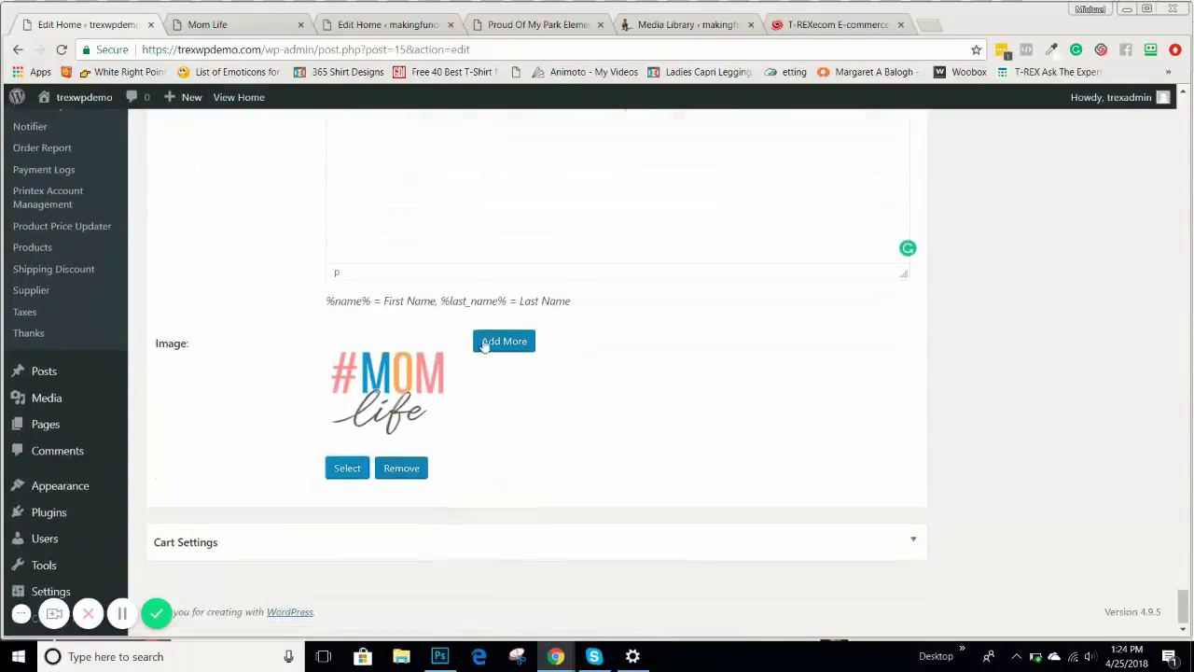
scroll(438, 355, up, 1)
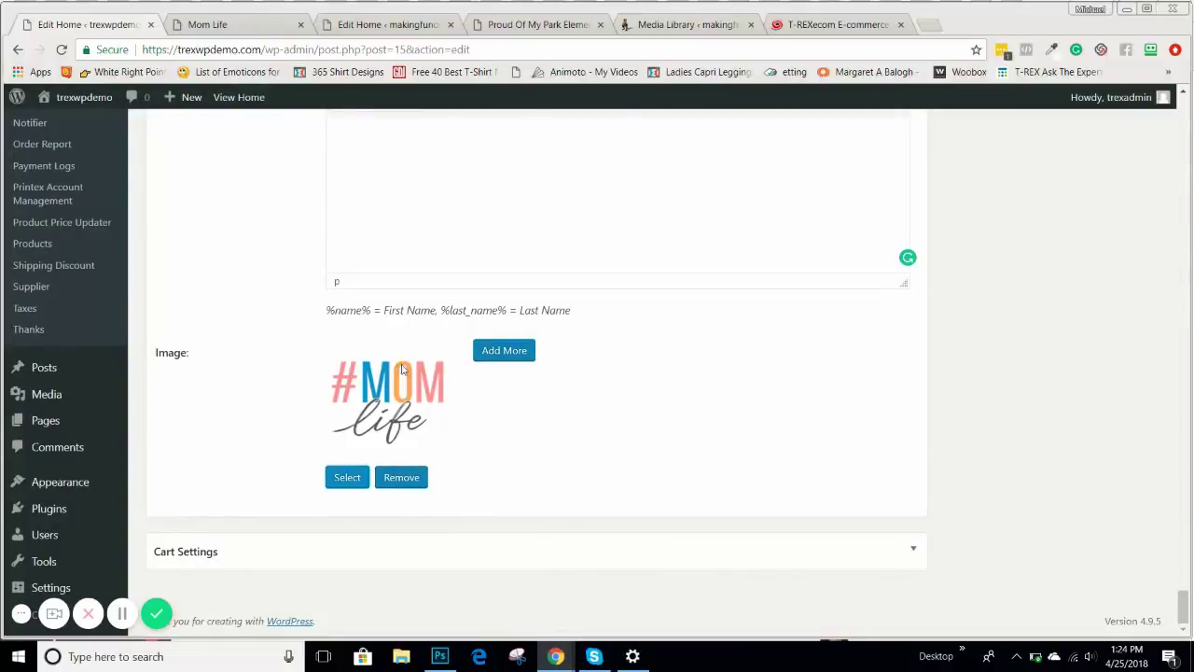
scroll(469, 445, up, 4)
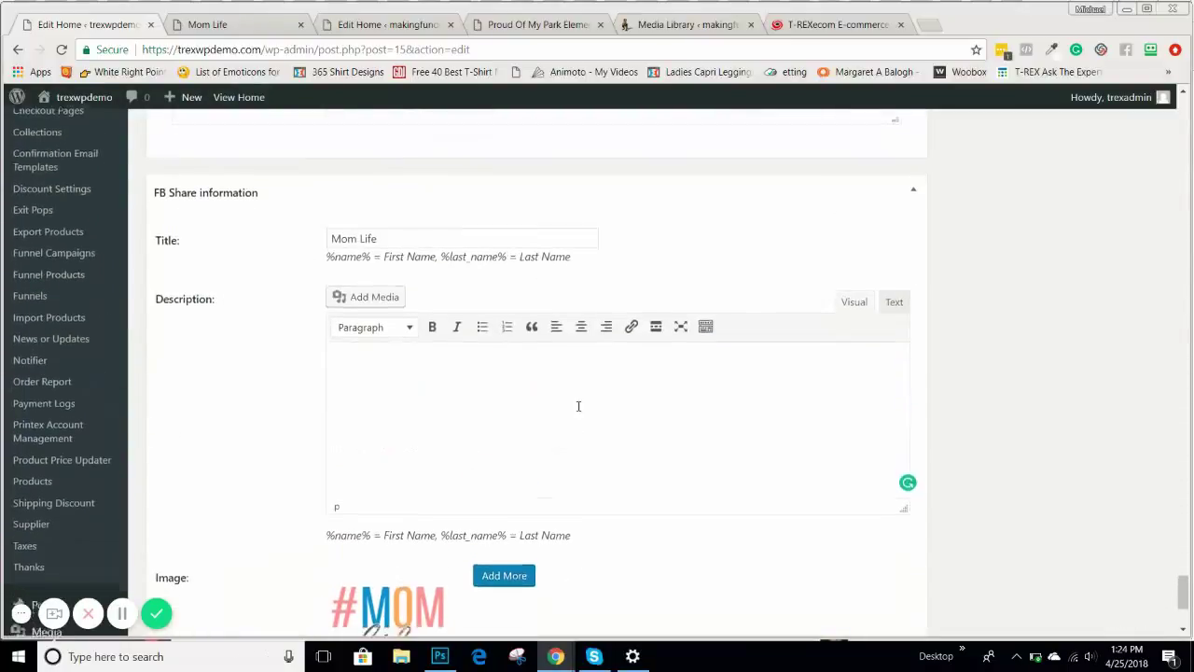
scroll(578, 405, down, 4)
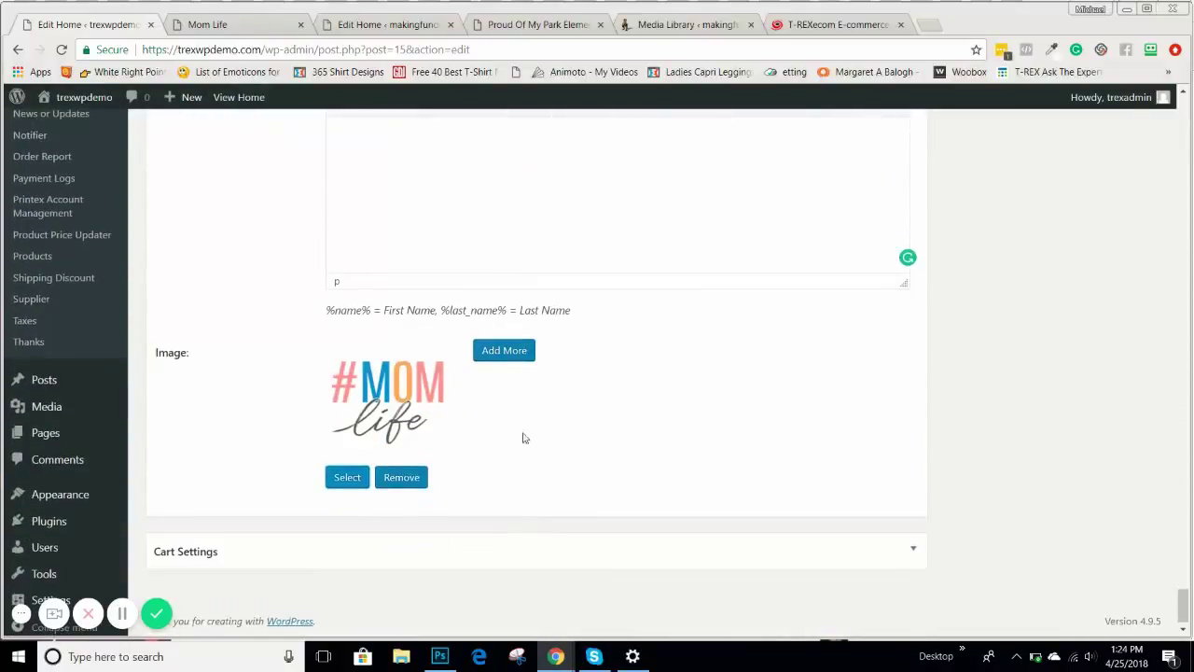
click(499, 358)
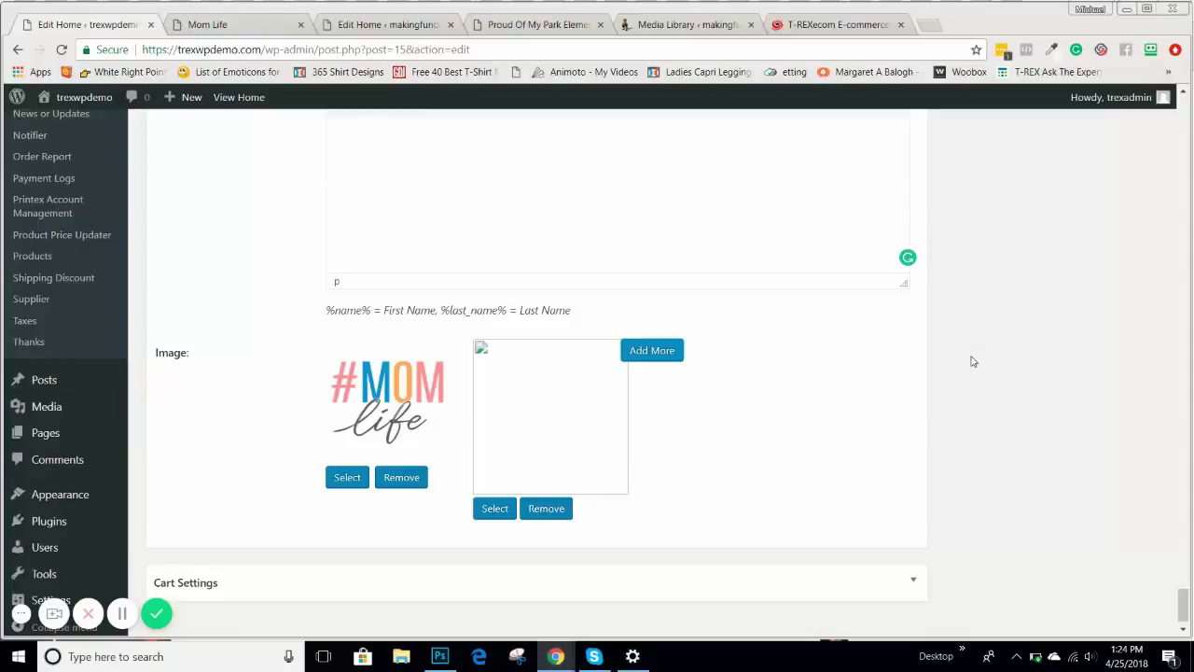
scroll(968, 364, down, 1)
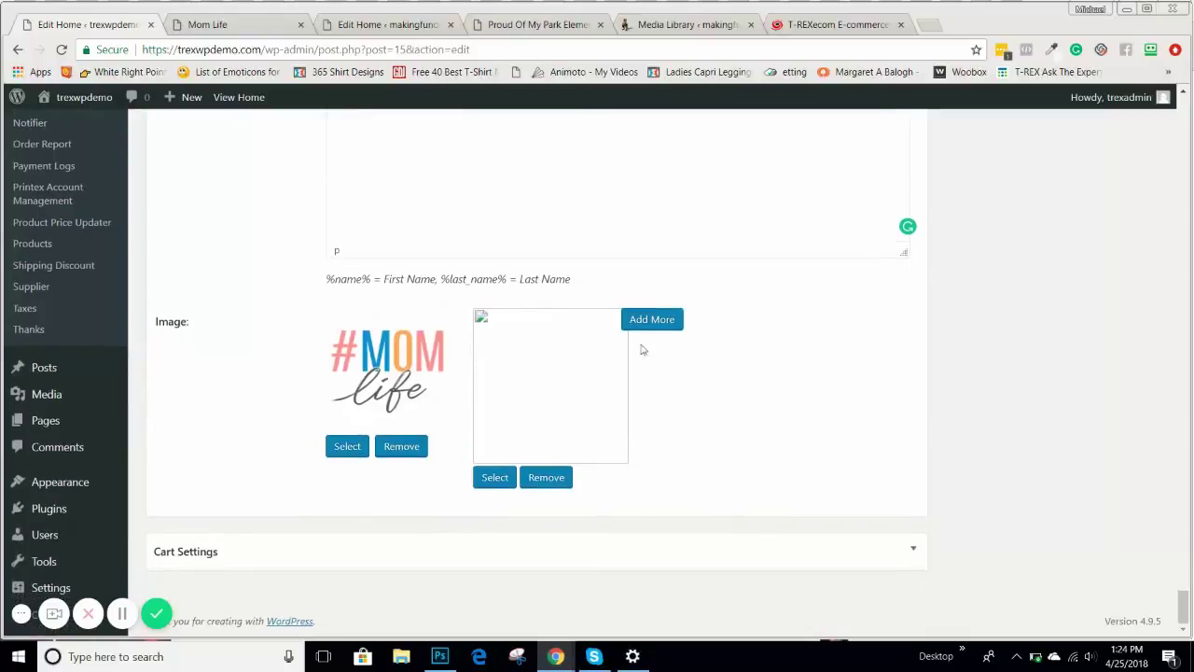
- Expand the Mom Life campaign's Cart Settings and look over its fields from Cart Page Title to Continue Shopping Button Link
click(914, 552)
scroll(960, 429, down, 3)
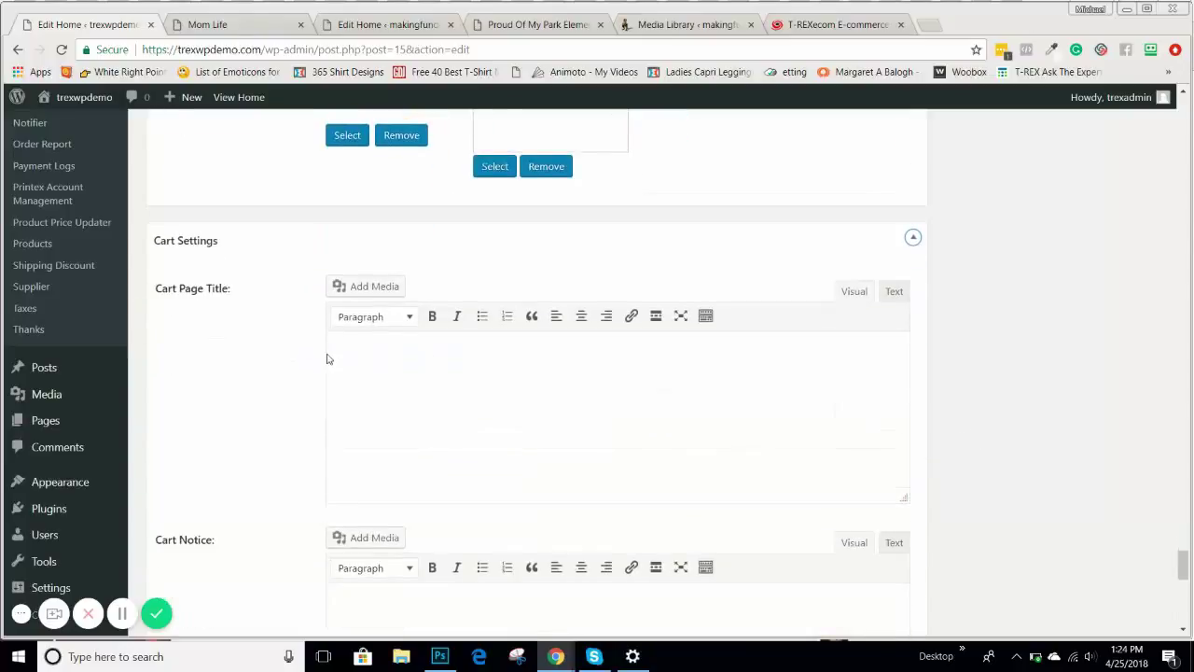
scroll(364, 373, down, 2)
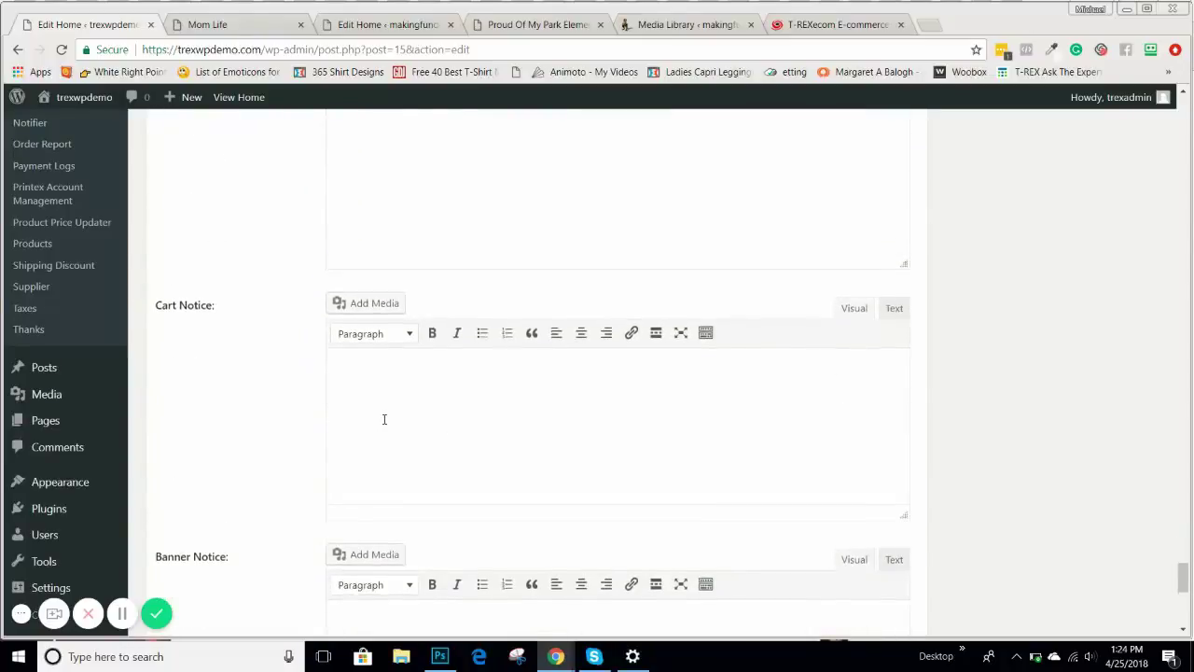
scroll(384, 419, down, 2)
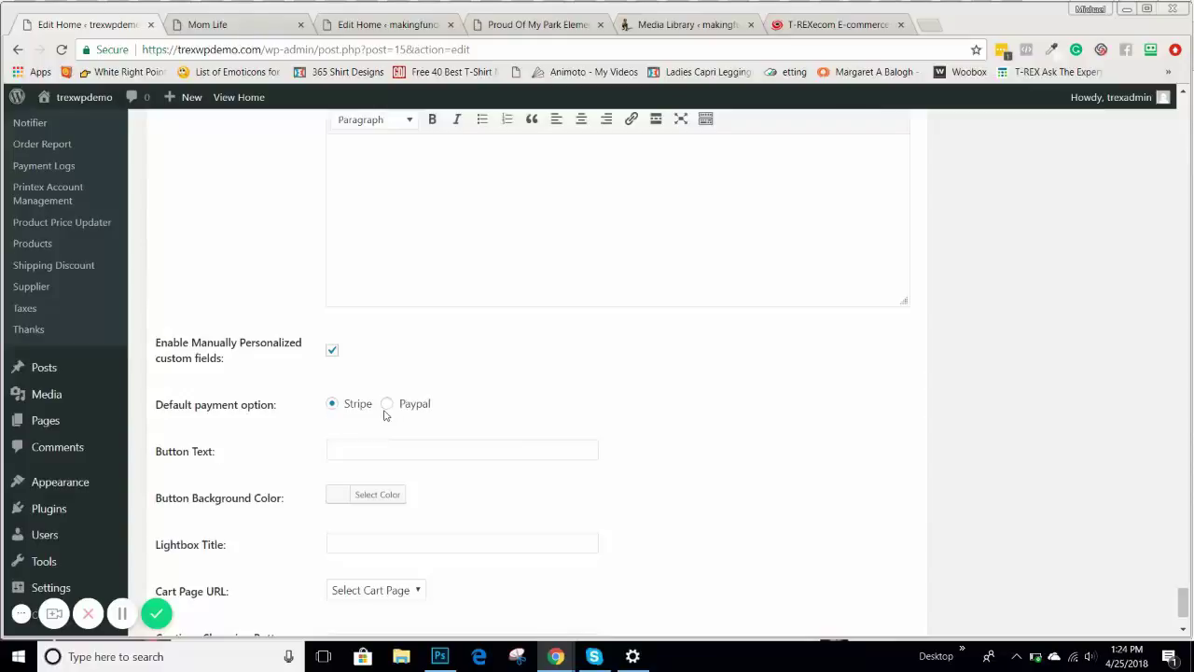
scroll(563, 391, down, 1)
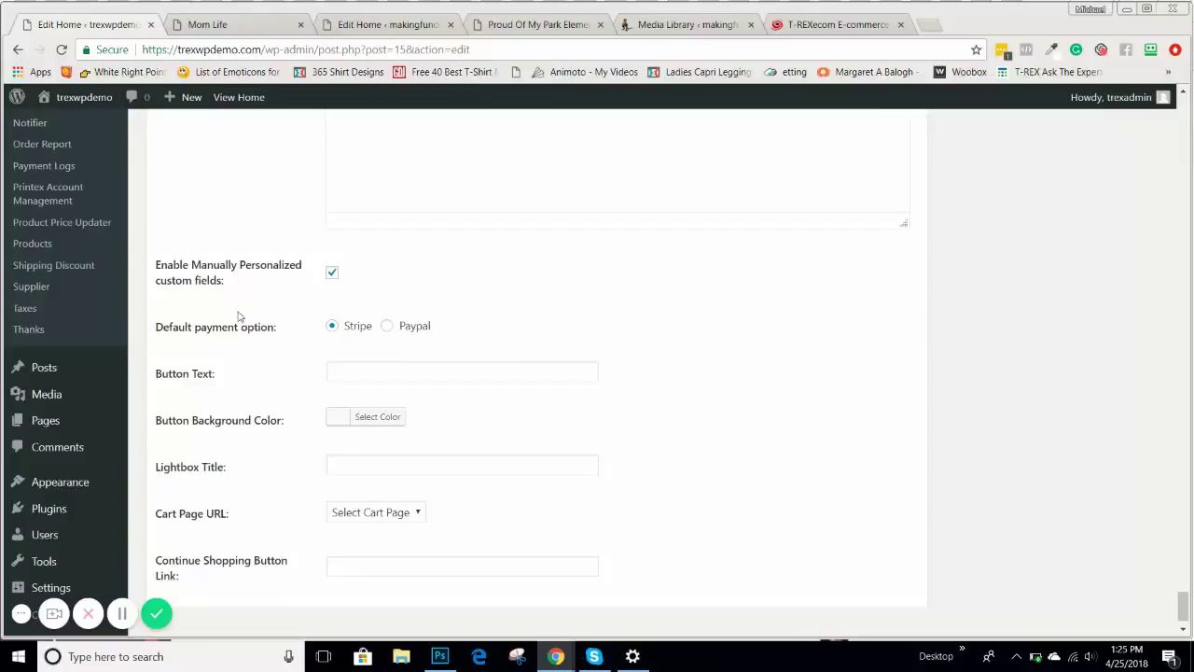
- Examine the Cart Settings of the mugs campaign, including its cart page title, notices, payment option and button settings
click(368, 24)
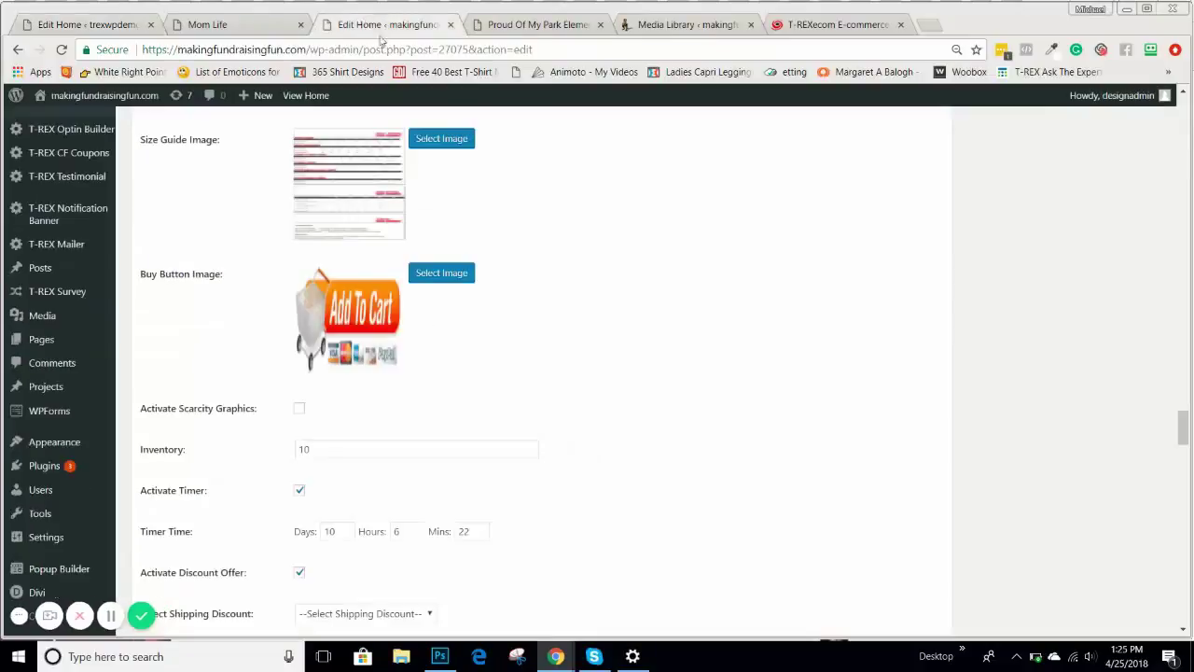
scroll(564, 362, down, 5)
scroll(605, 358, down, 9)
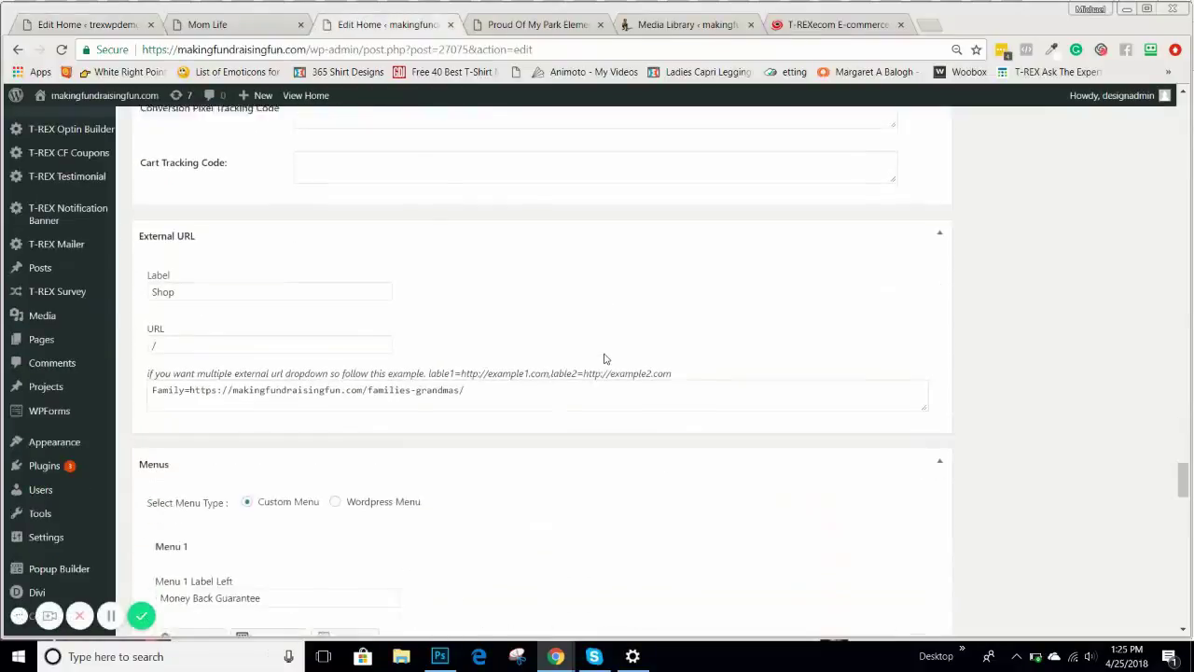
scroll(611, 365, down, 15)
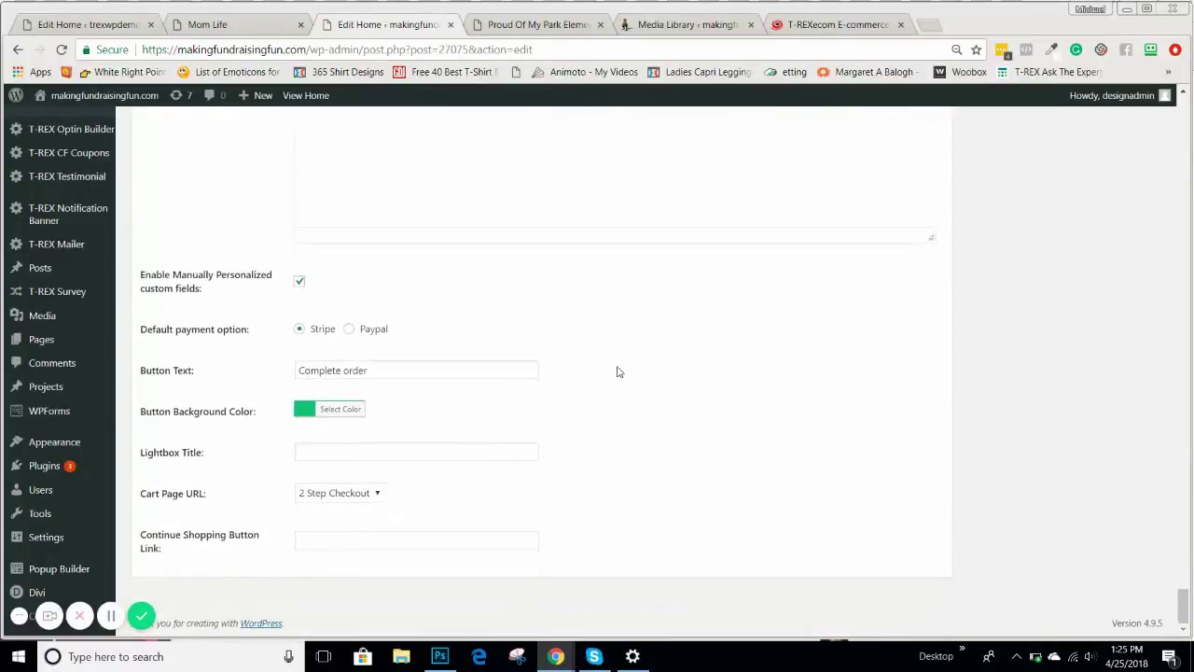
scroll(618, 375, up, 5)
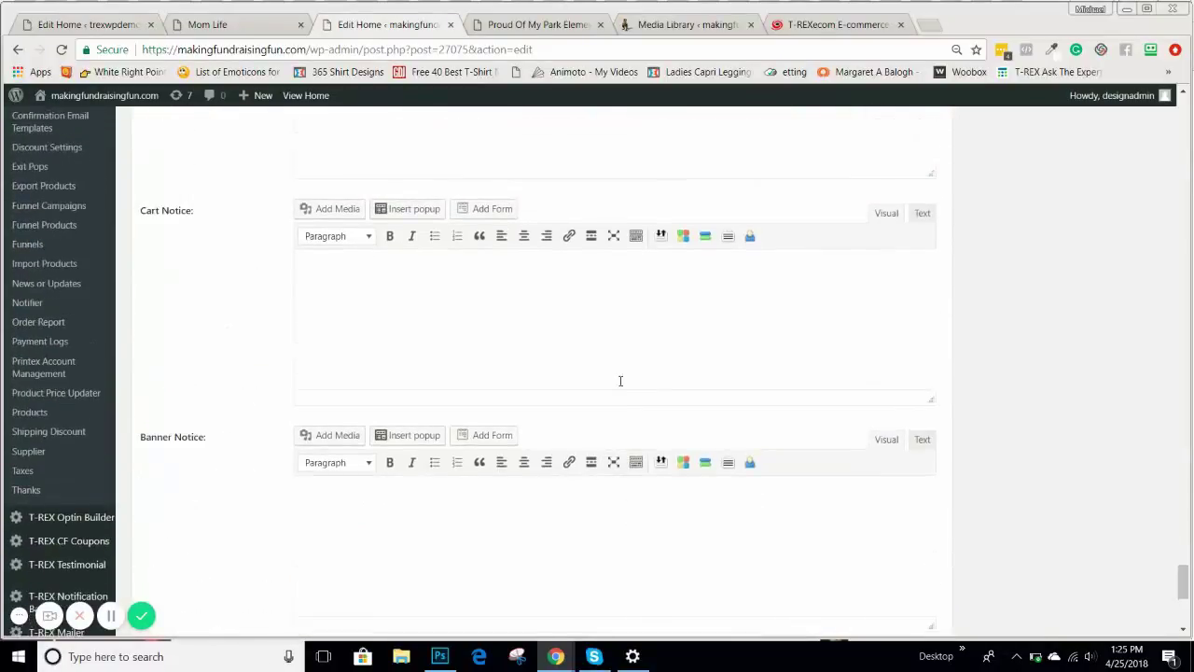
scroll(588, 375, up, 3)
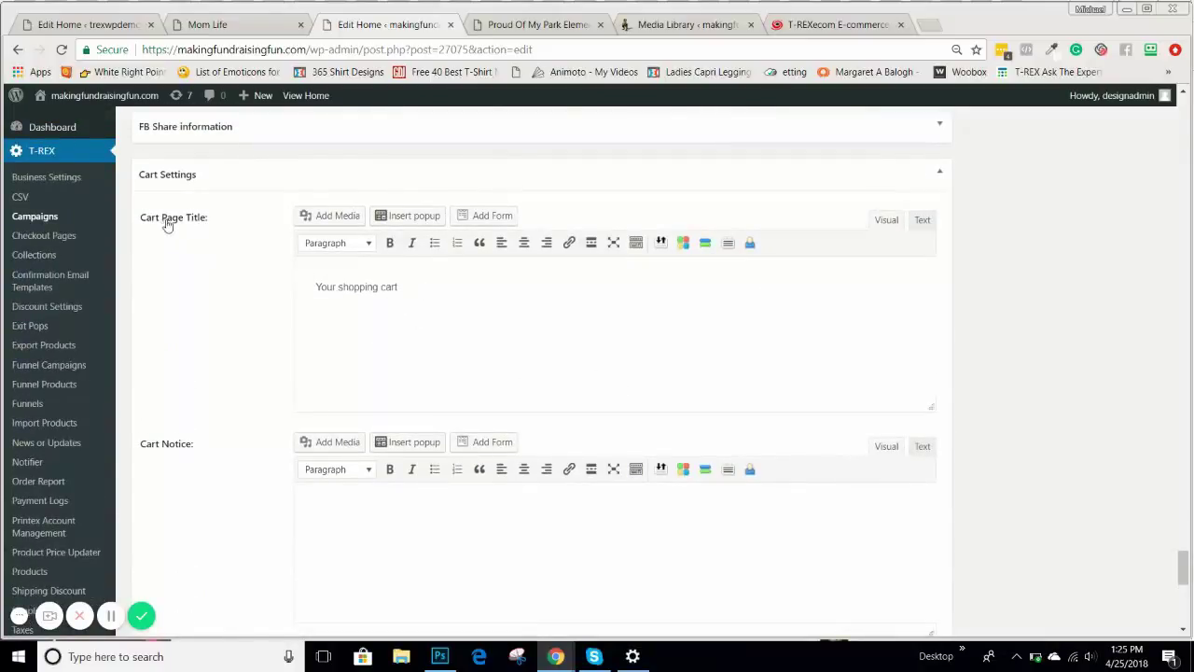
scroll(416, 300, down, 5)
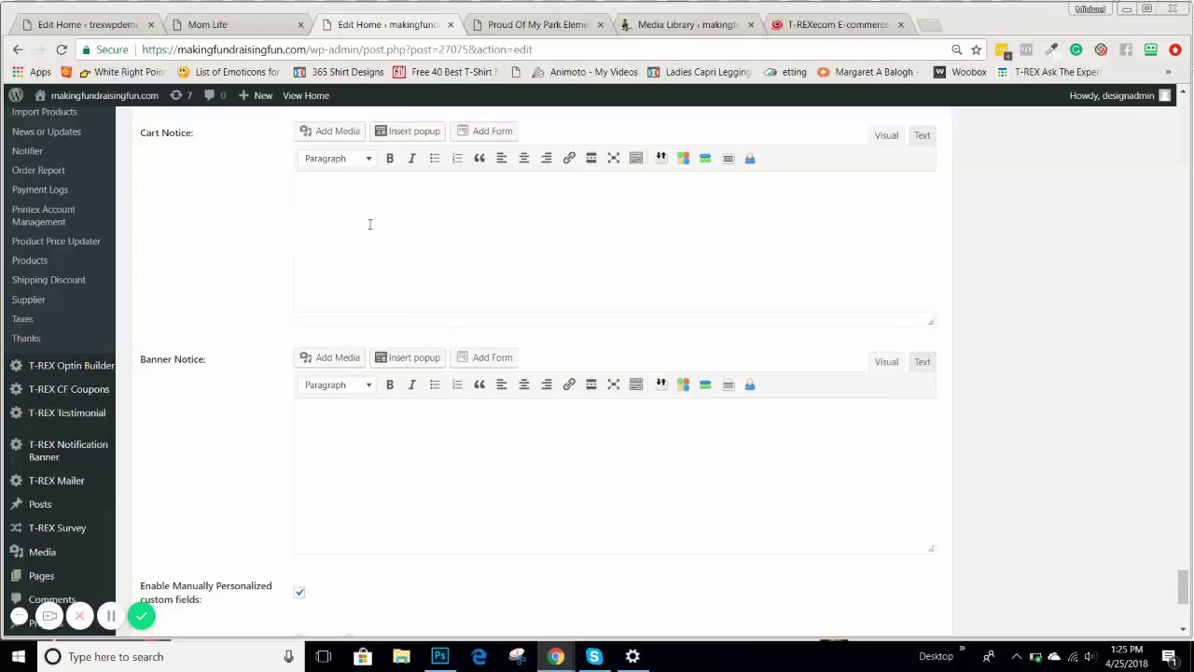
scroll(369, 224, down, 2)
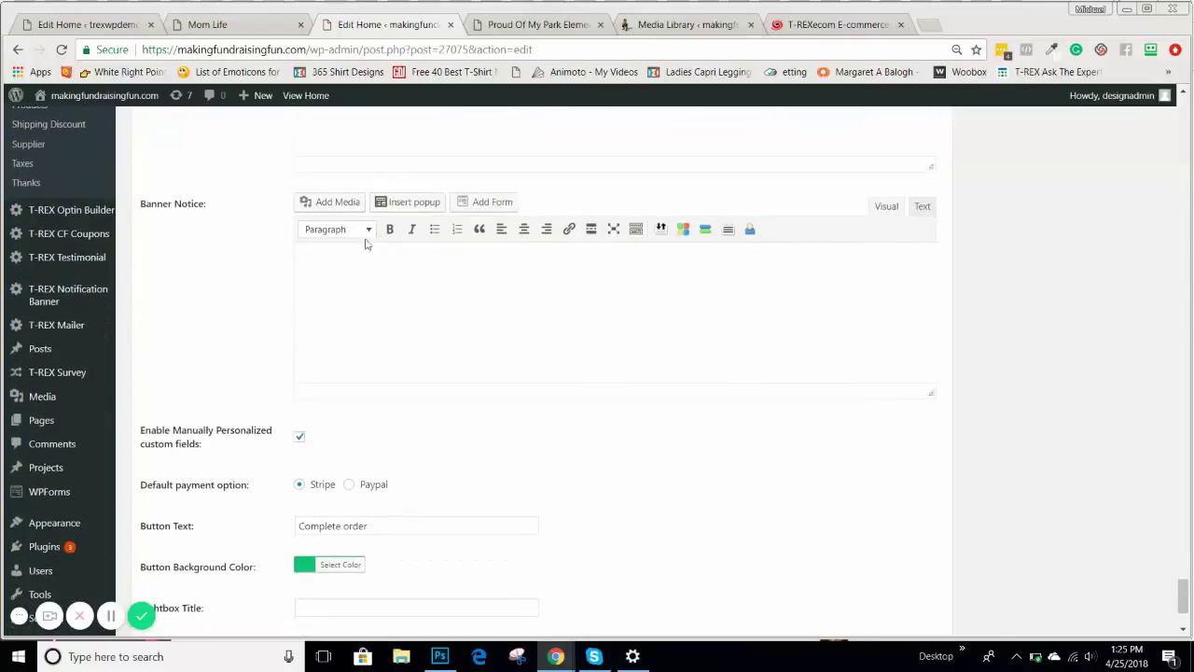
scroll(350, 341, down, 2)
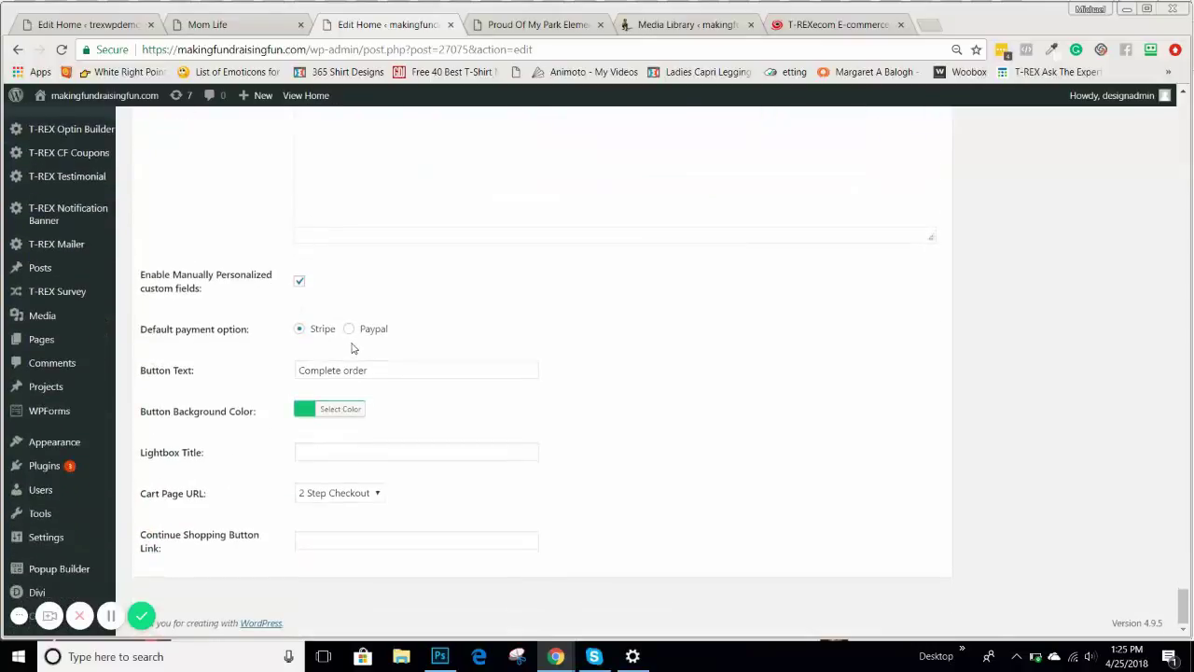
scroll(454, 330, up, 2)
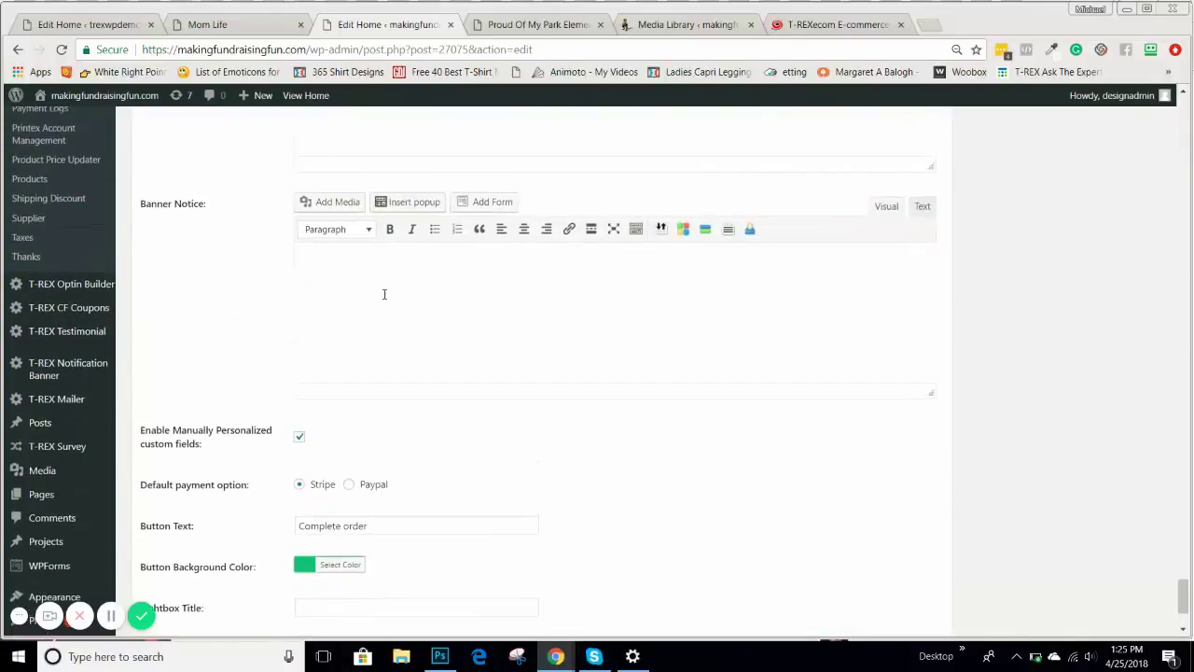
scroll(440, 317, down, 2)
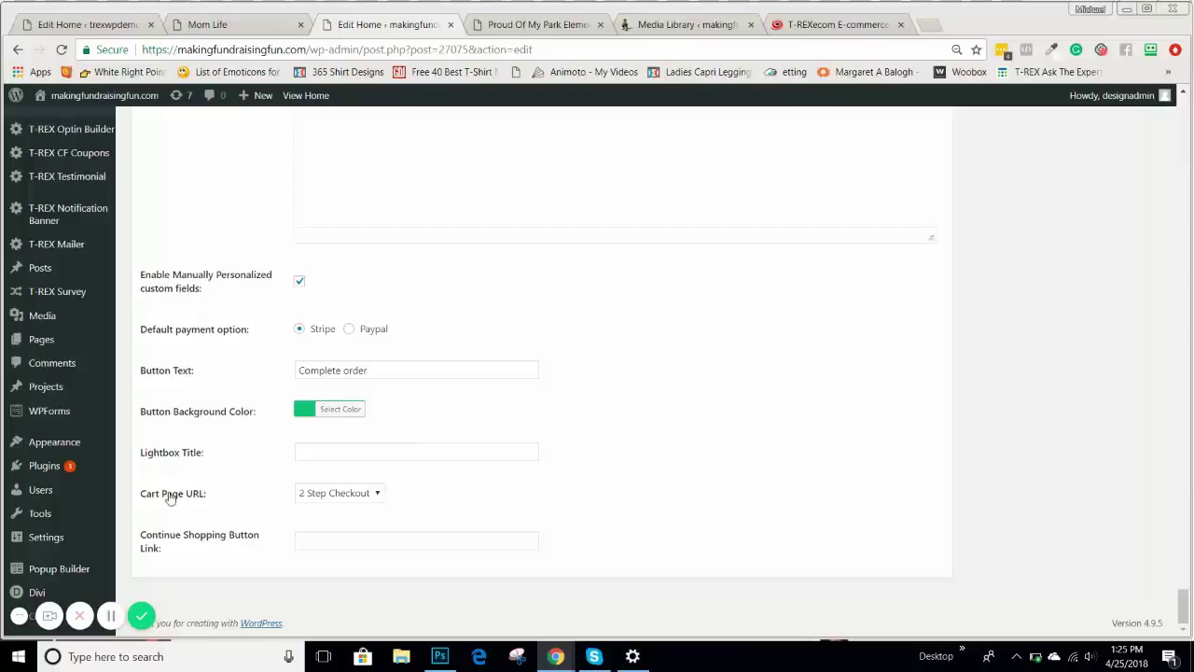
- View the mugs campaign's Cart Page URL choices without changing them and place the cursor in the Continue Shopping Button Link field
click(372, 493)
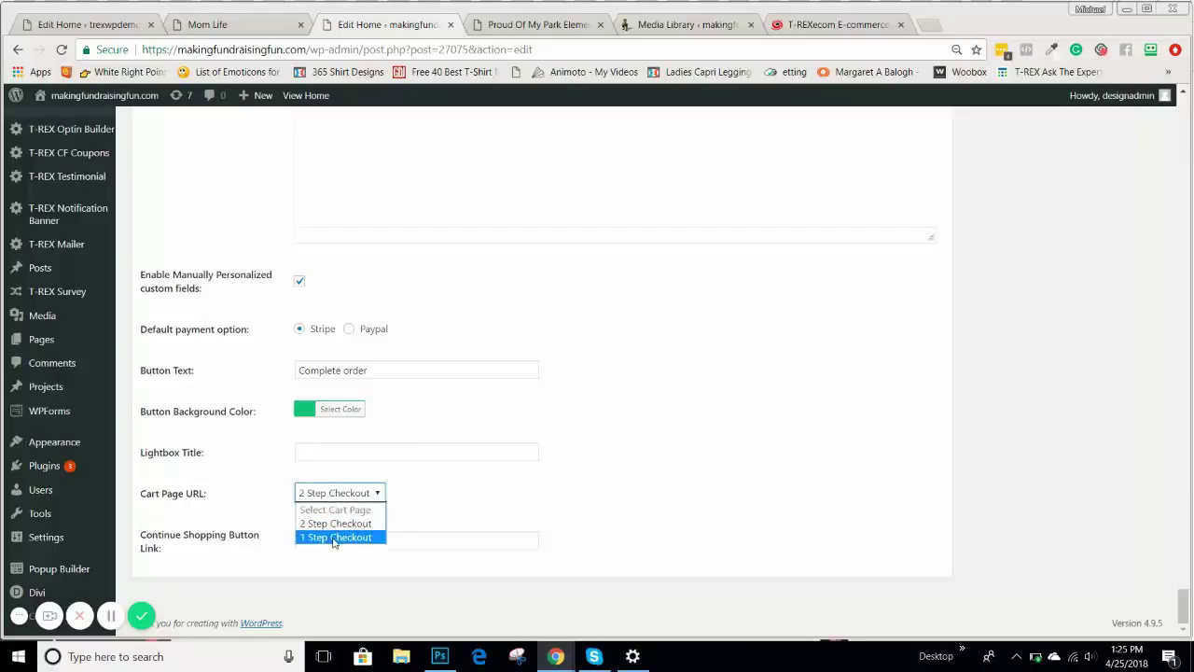
click(486, 500)
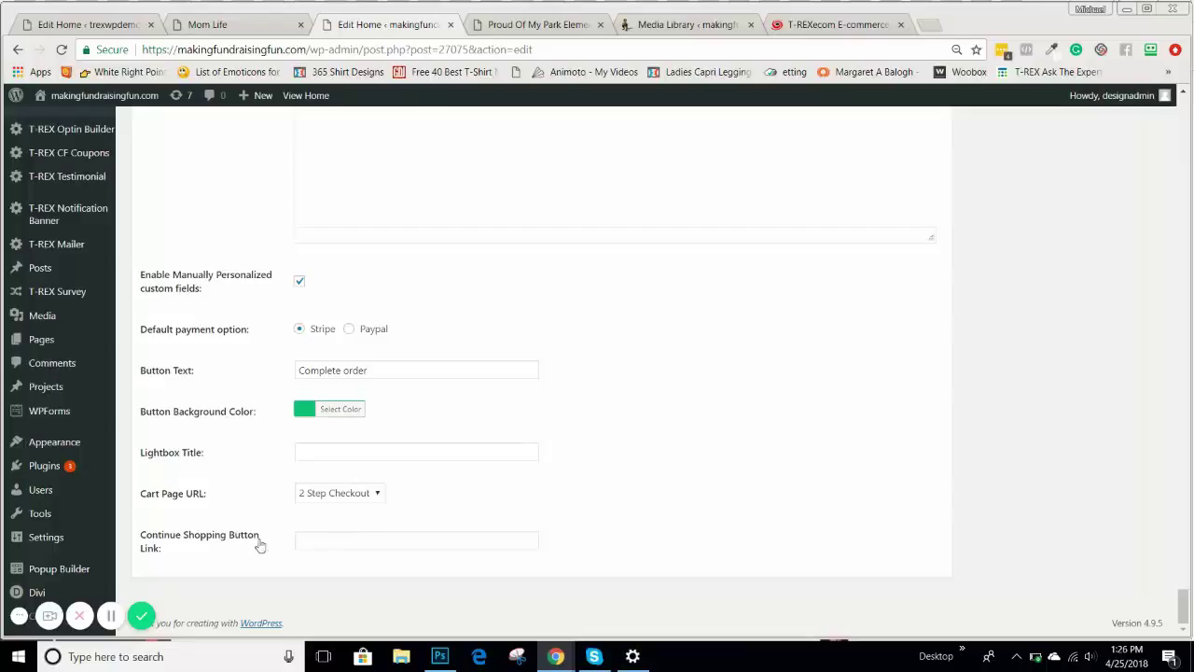
click(324, 543)
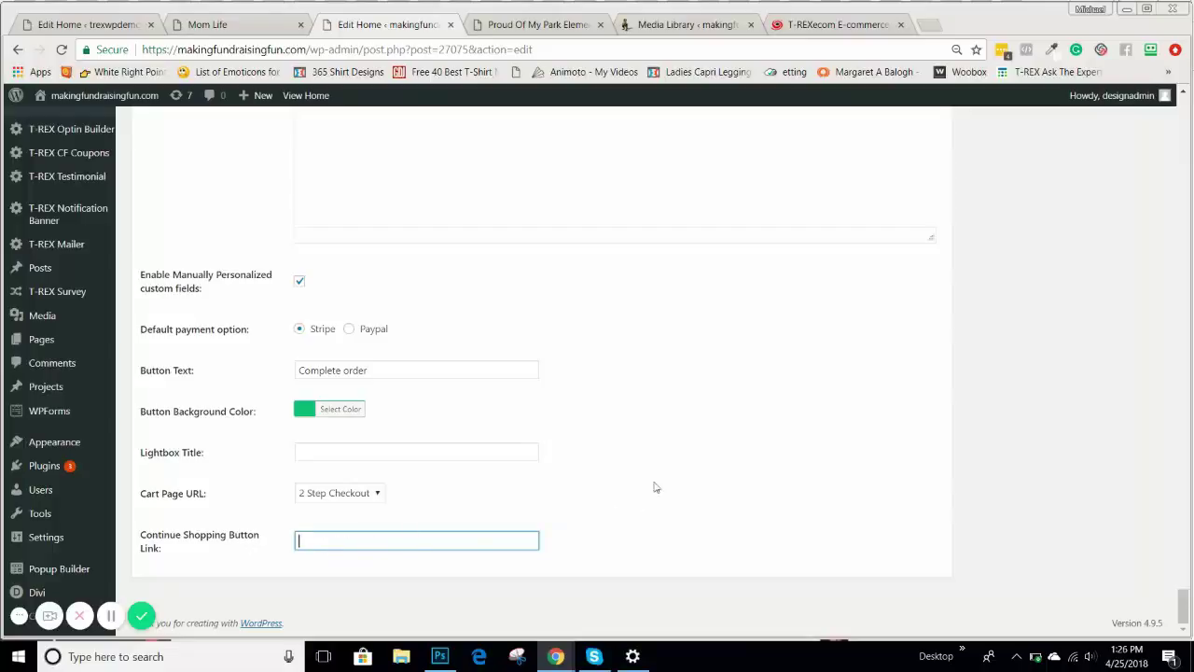
- Return to the start of the mugs campaign and examine its product list and the contents of Right Columns 1 to 3
scroll(886, 243, up, 10)
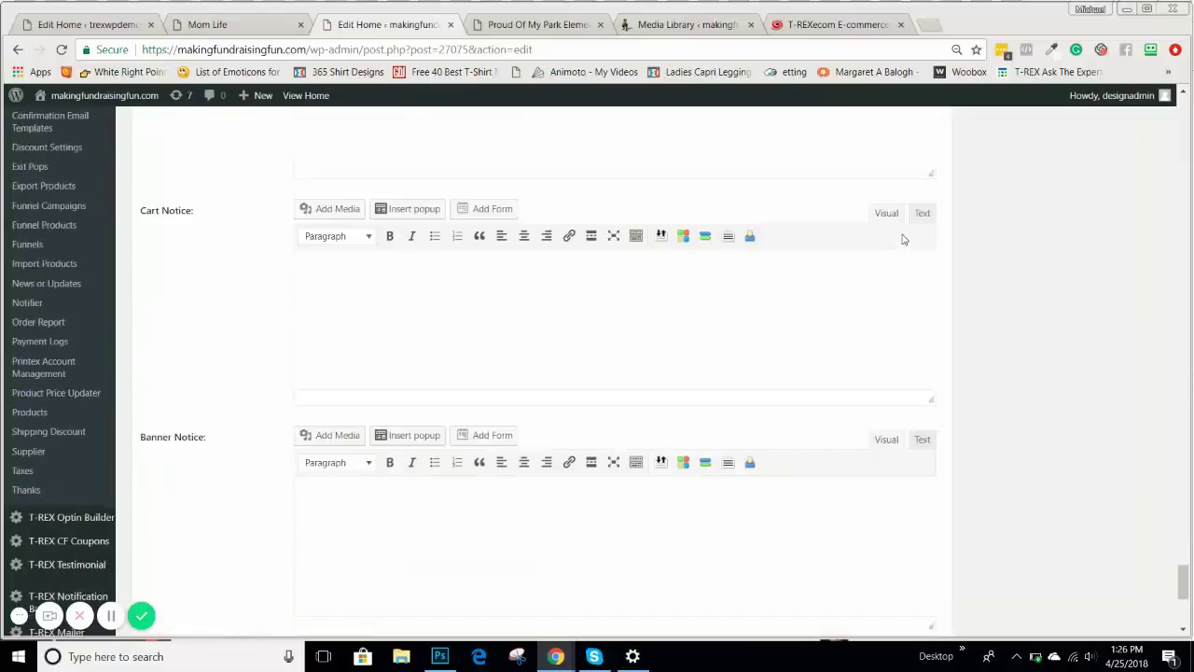
drag(1186, 565, 1185, 116)
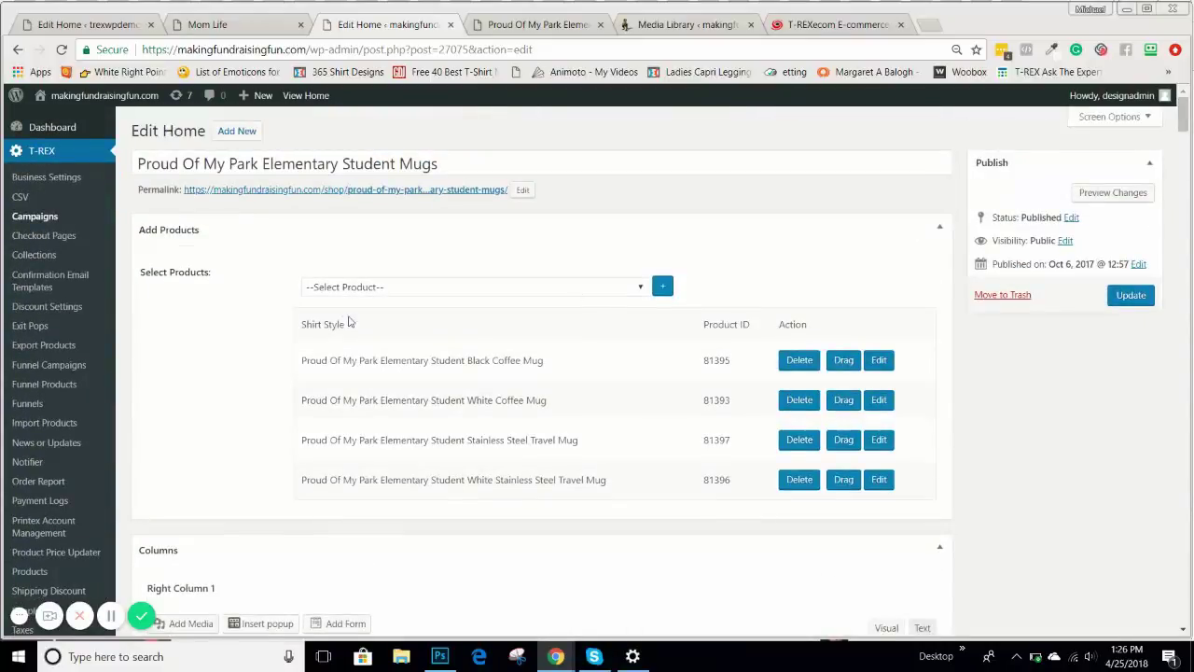
scroll(343, 329, down, 2)
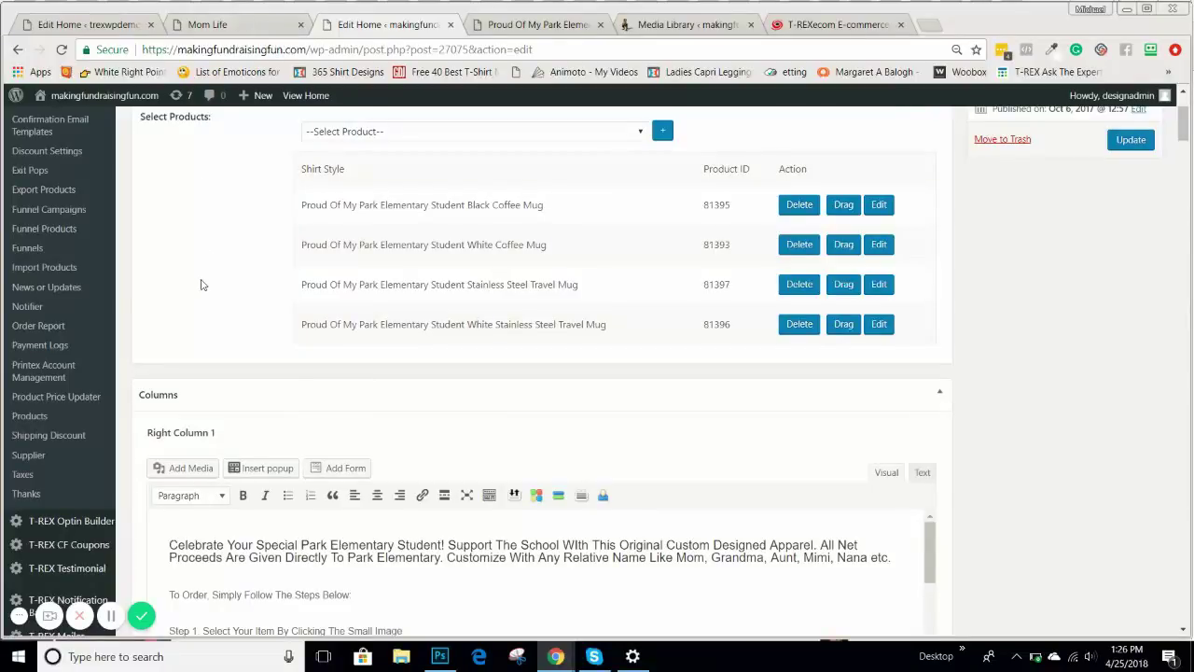
scroll(204, 285, down, 2)
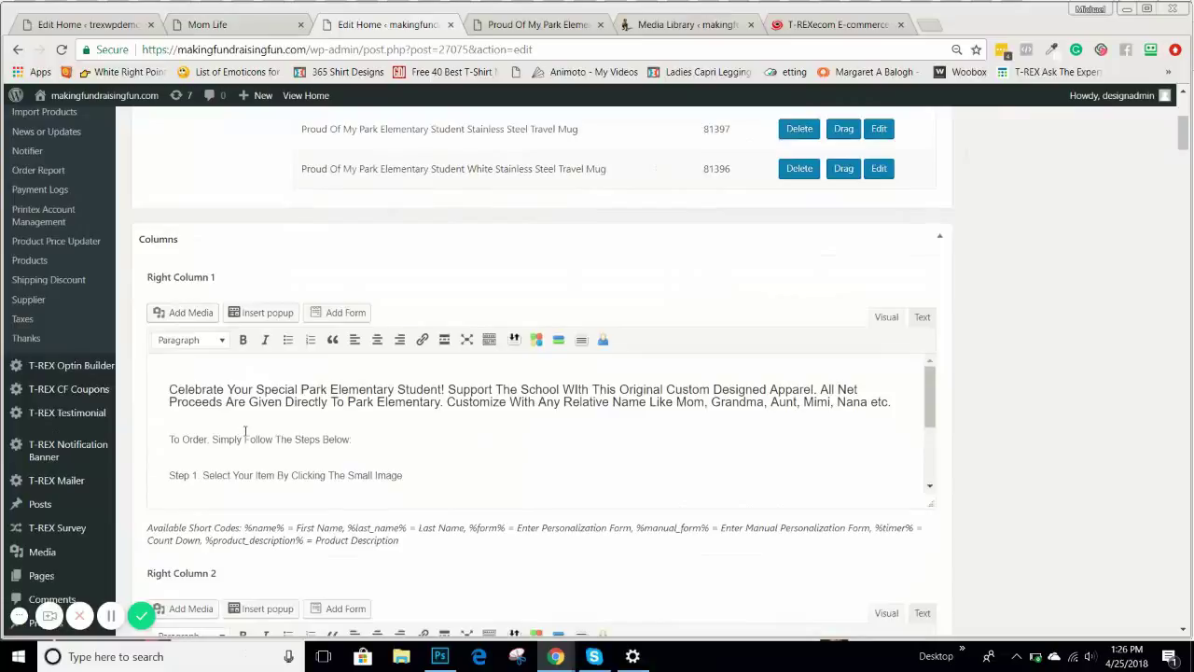
scroll(270, 424, up, 2)
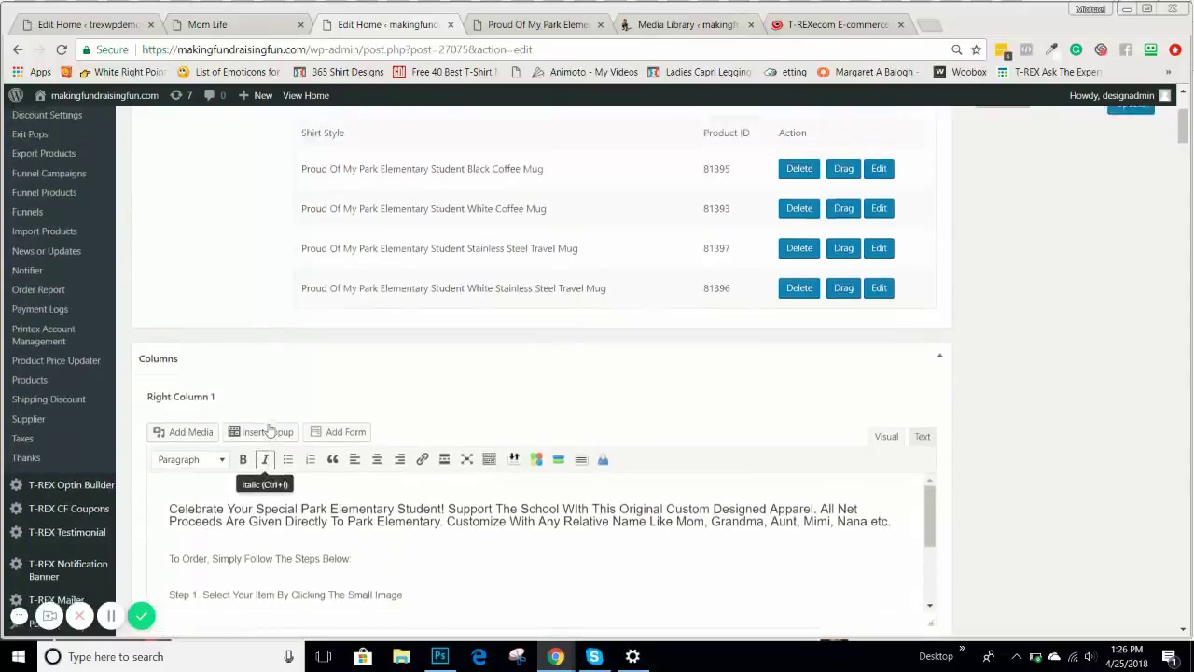
scroll(424, 401, down, 4)
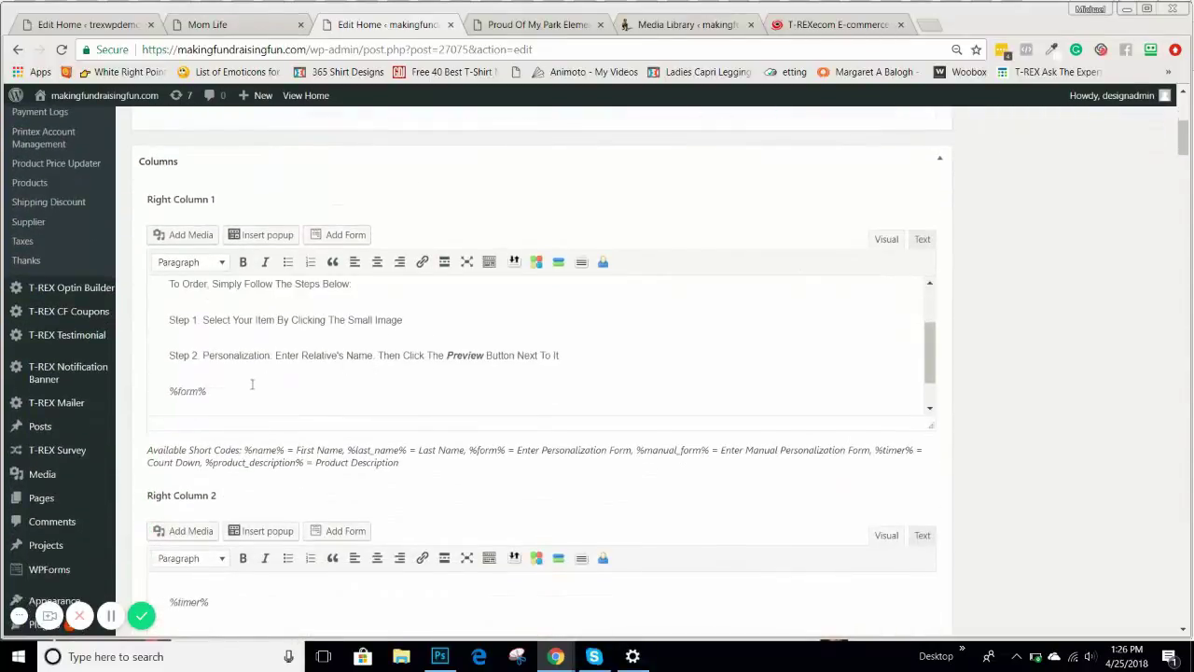
scroll(221, 362, up, 2)
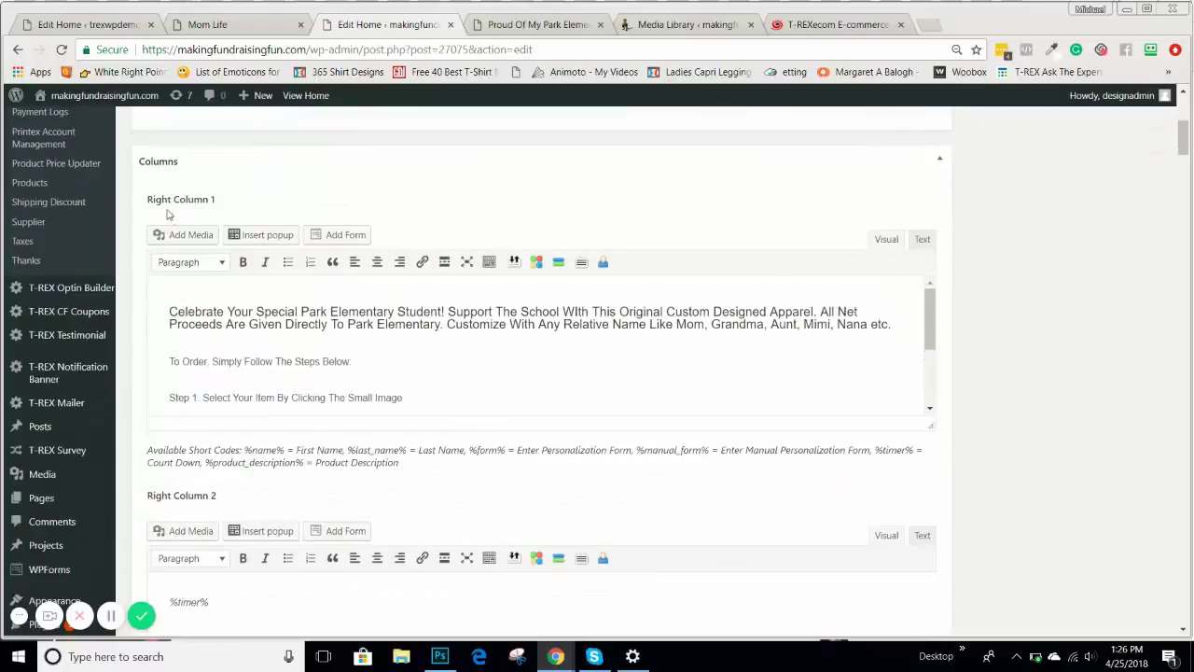
scroll(244, 411, down, 3)
scroll(265, 548, down, 2)
scroll(252, 466, down, 1)
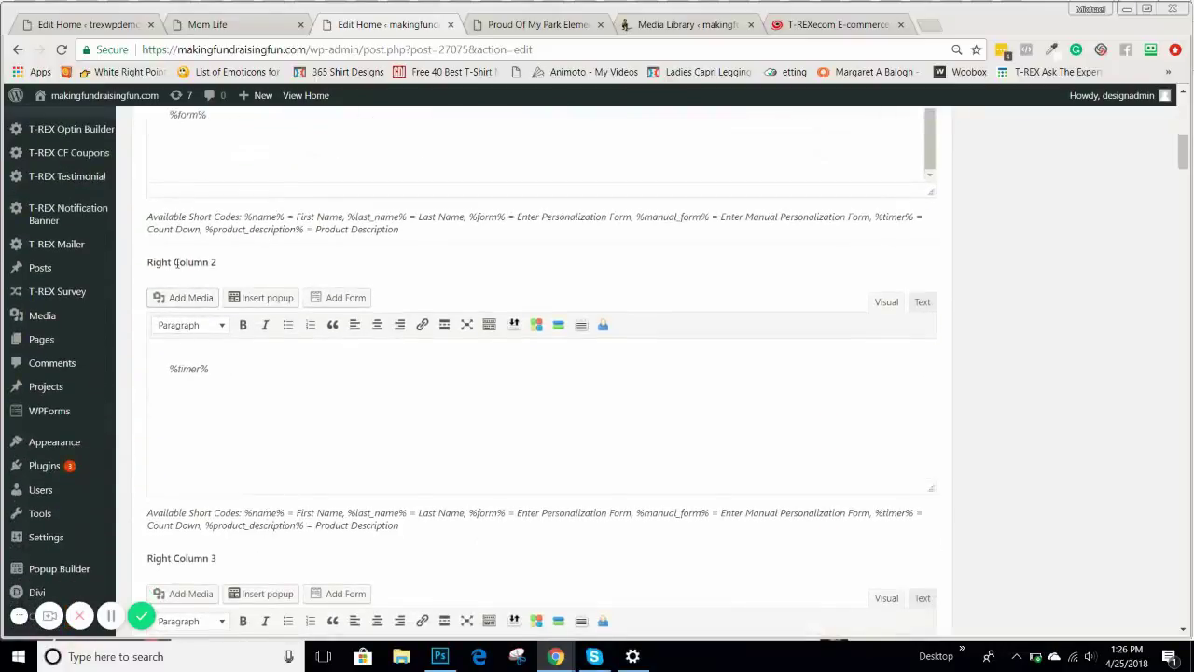
scroll(238, 312, down, 3)
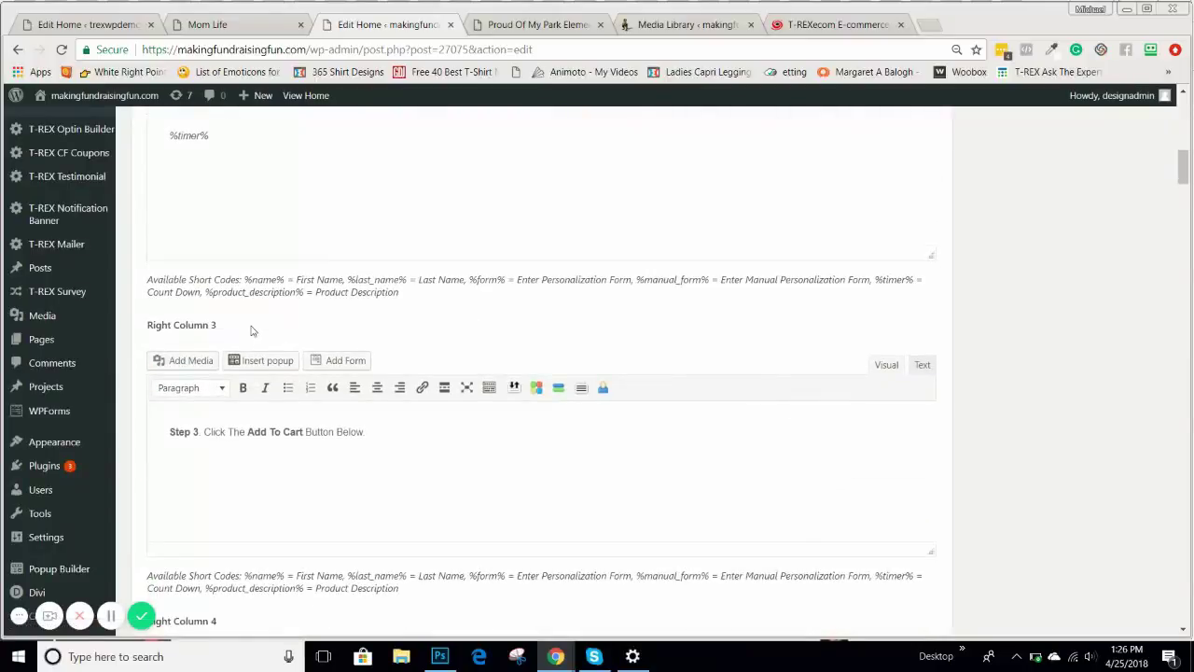
scroll(261, 331, up, 3)
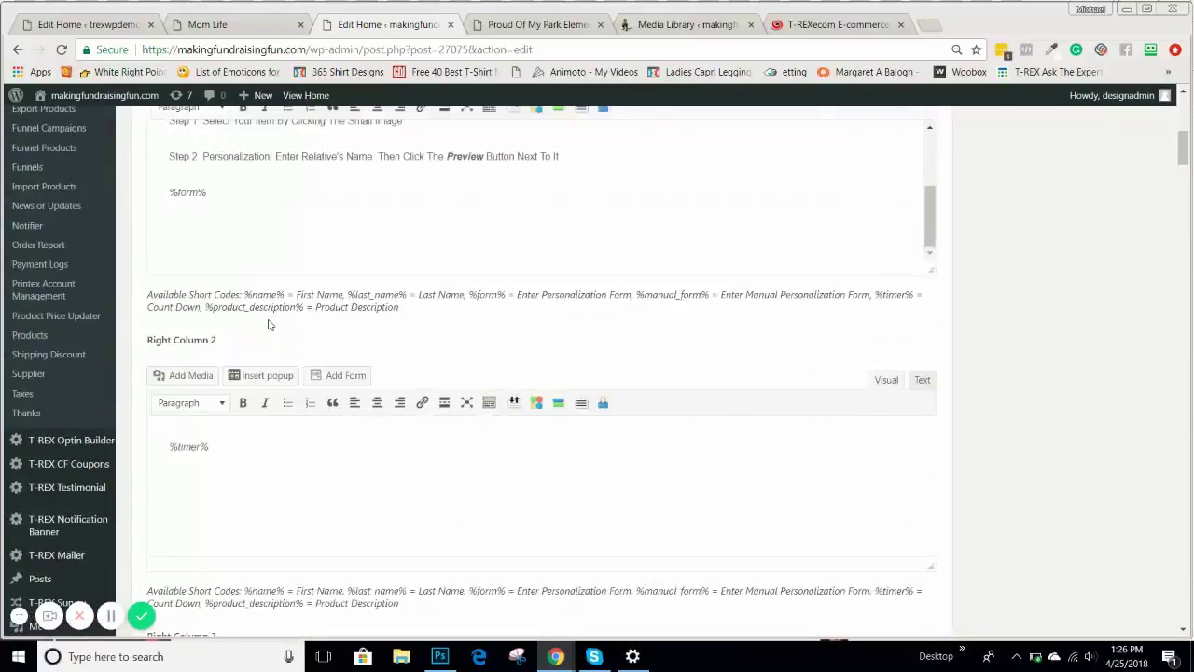
scroll(269, 323, up, 3)
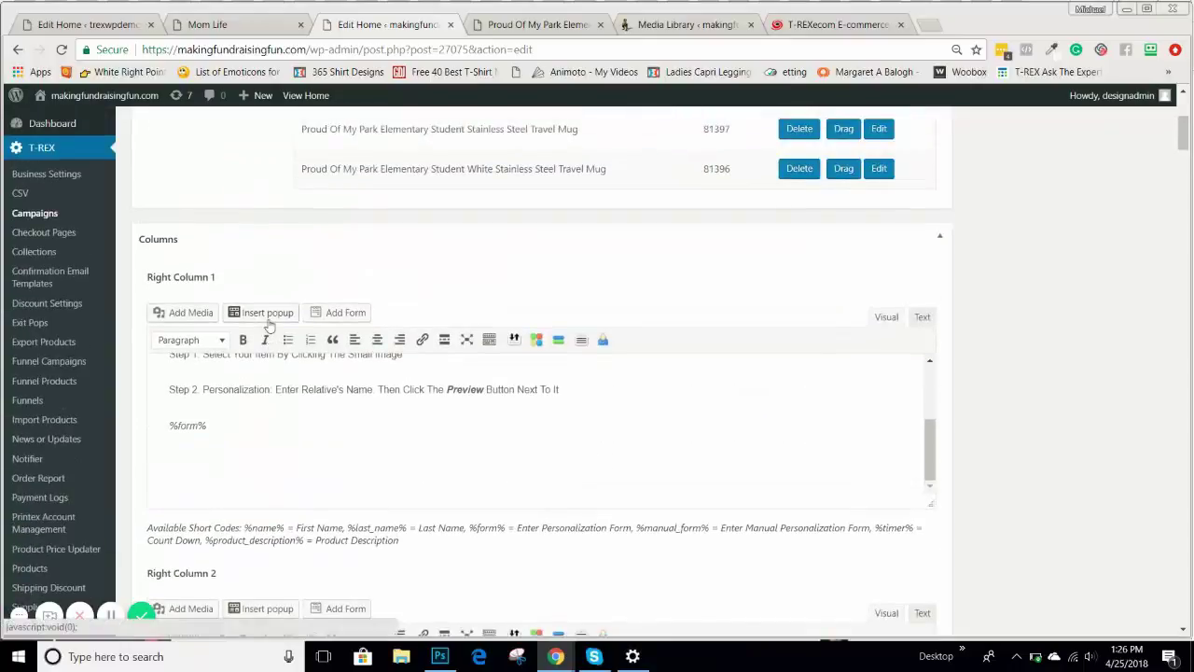